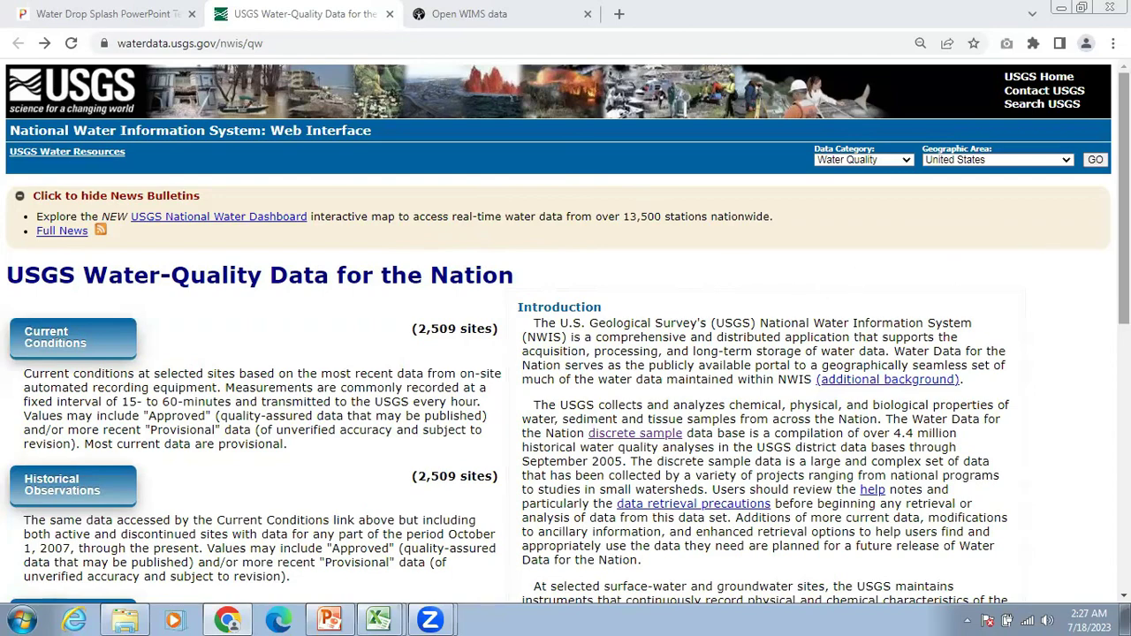
Step: Look through the data categories on the USGS Water-Quality Data page and open the Field/Lab samples retrieval
{"action": "scroll", "coordinate": [565, 333], "scroll_direction": "down", "scroll_amount": 2}
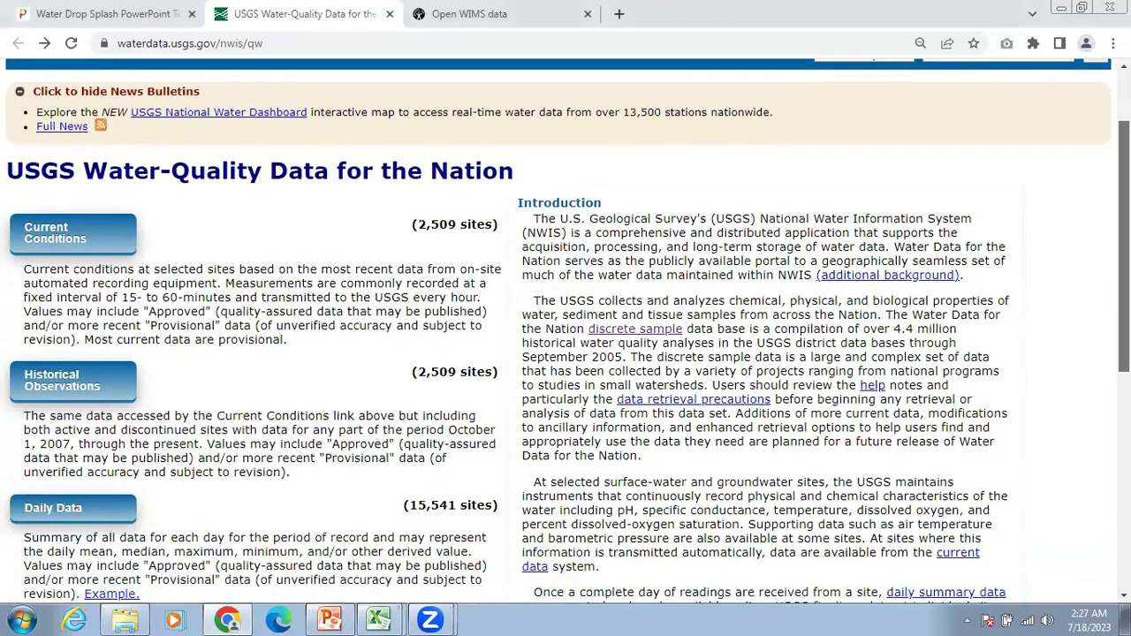
{"action": "scroll", "coordinate": [565, 333], "scroll_direction": "up", "scroll_amount": 2}
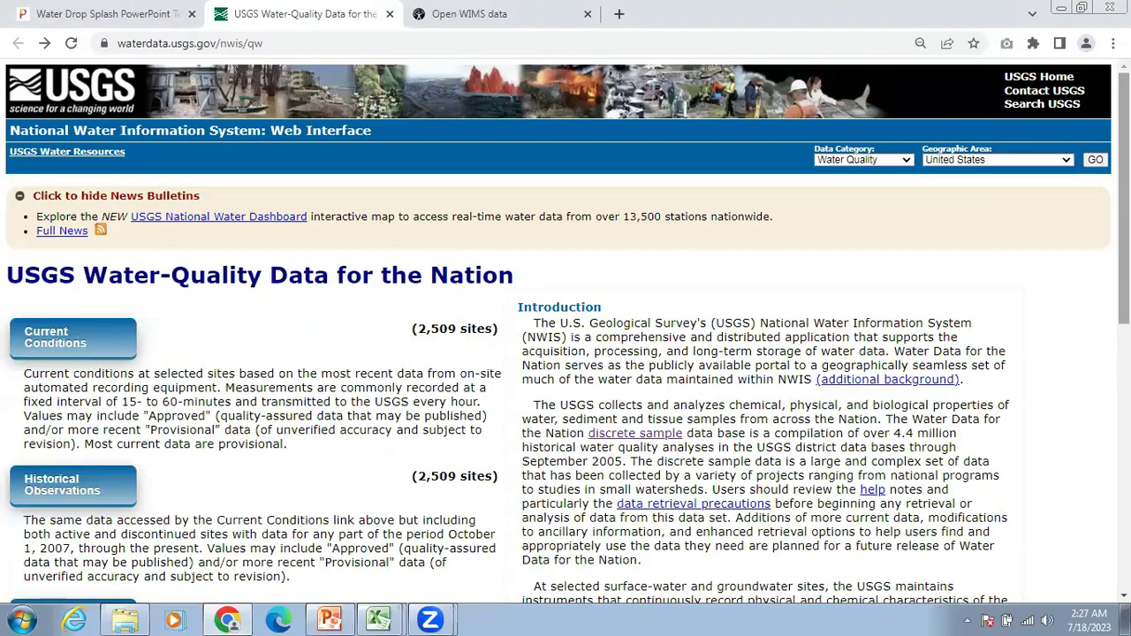
{"action": "scroll", "coordinate": [566, 333], "scroll_direction": "down", "scroll_amount": 3}
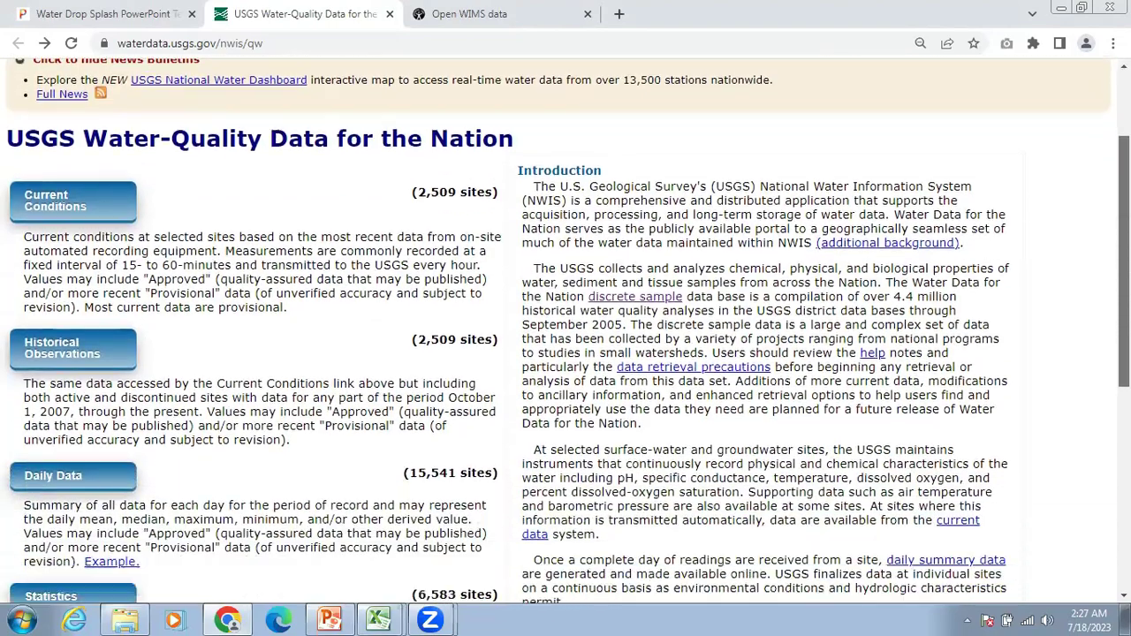
{"action": "scroll", "coordinate": [565, 333], "scroll_direction": "down", "scroll_amount": 2}
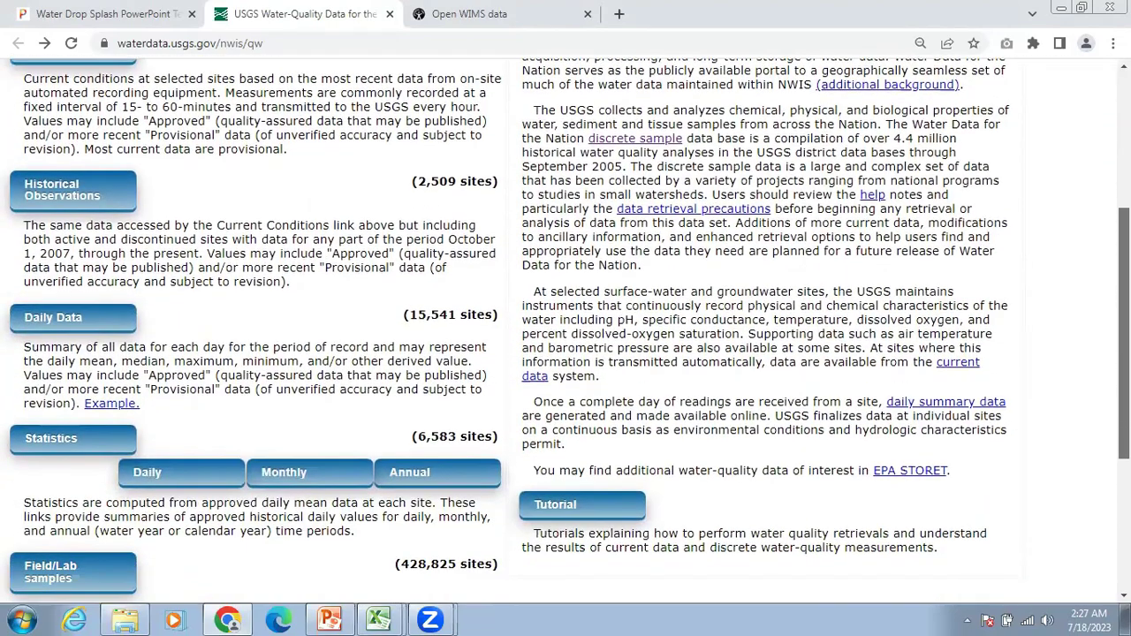
{"action": "scroll", "coordinate": [566, 333], "scroll_direction": "down", "scroll_amount": 1}
{"action": "scroll", "coordinate": [565, 333], "scroll_direction": "up", "scroll_amount": 1}
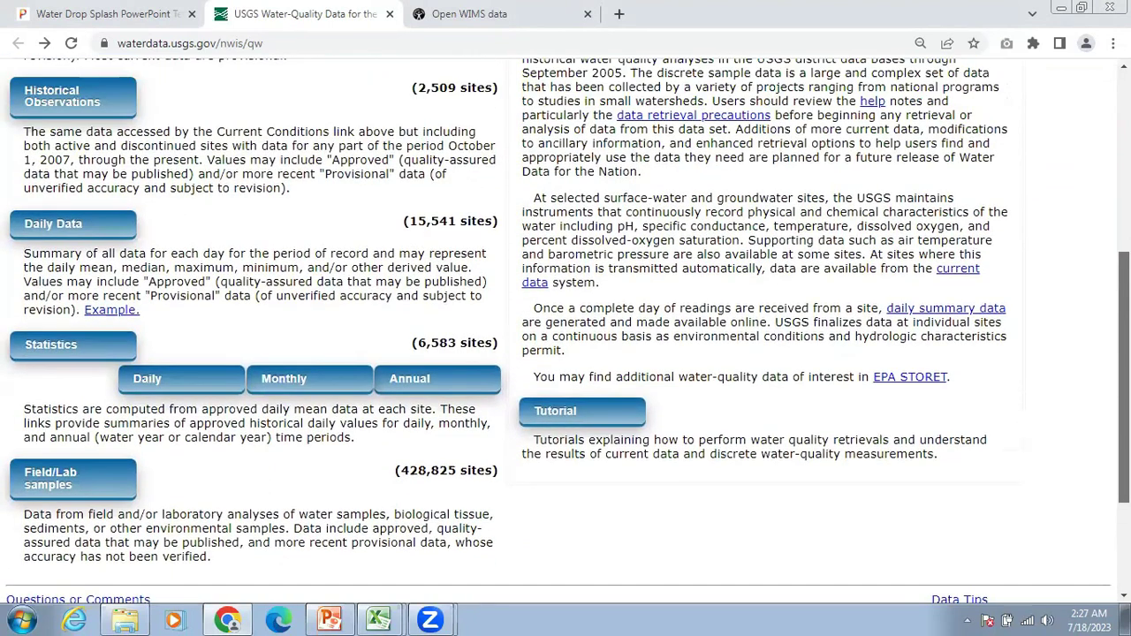
{"action": "scroll", "coordinate": [787, 383], "scroll_direction": "down", "scroll_amount": 2}
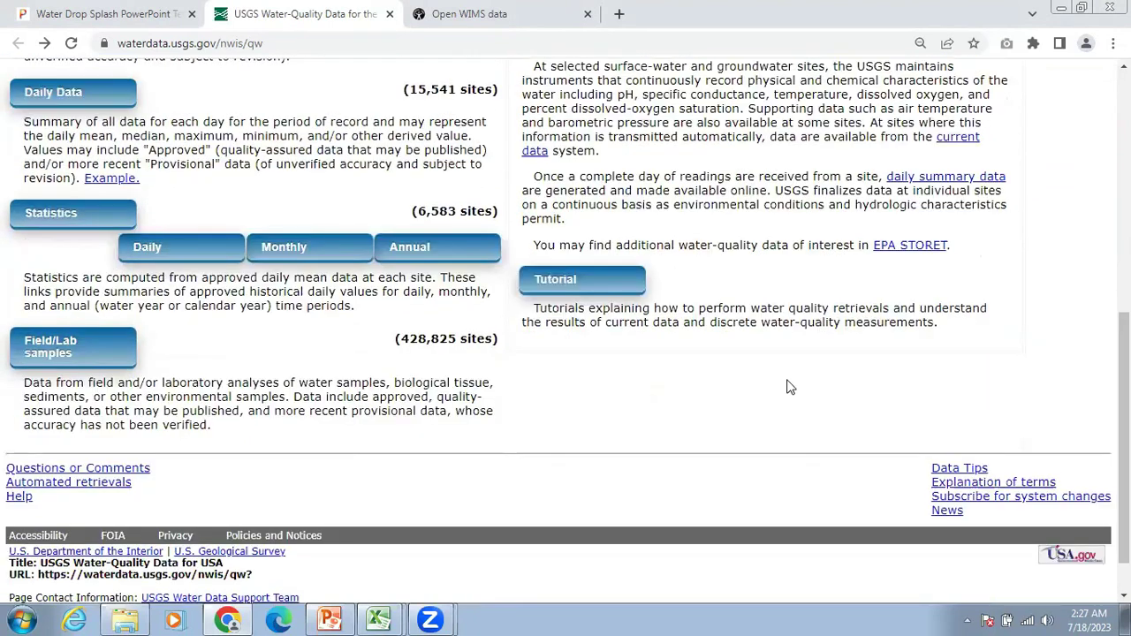
{"action": "left_click", "coordinate": [69, 349]}
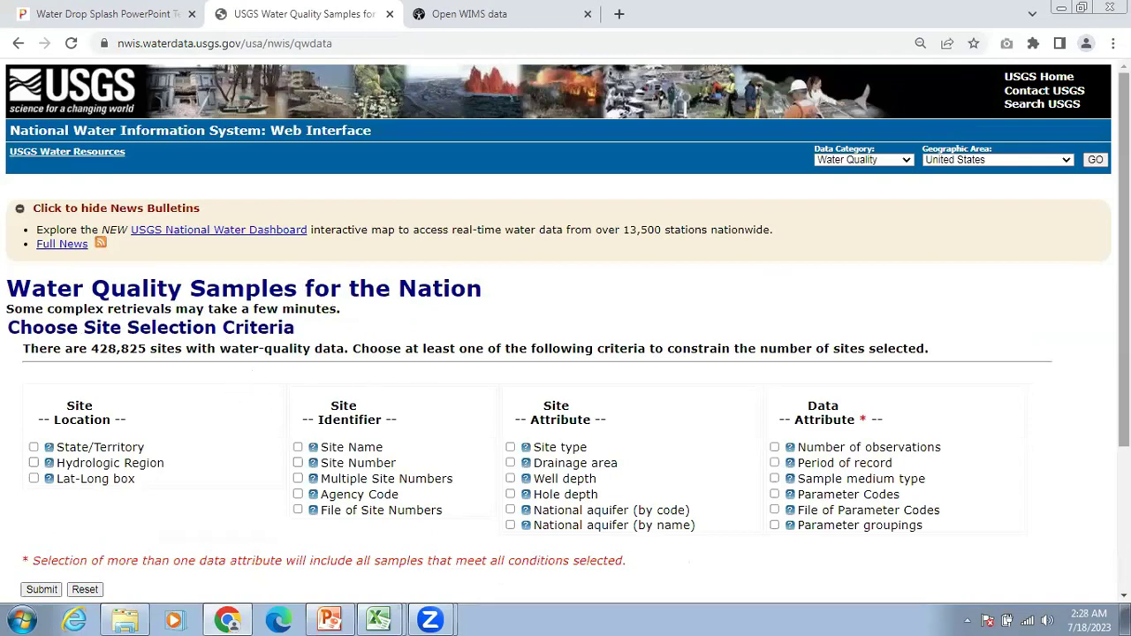
Step: Choose State/Territory, Site type and Period of record as the site selection criteria and submit them
{"action": "left_click_drag", "start_coordinate": [1124, 256], "coordinate": [1123, 304]}
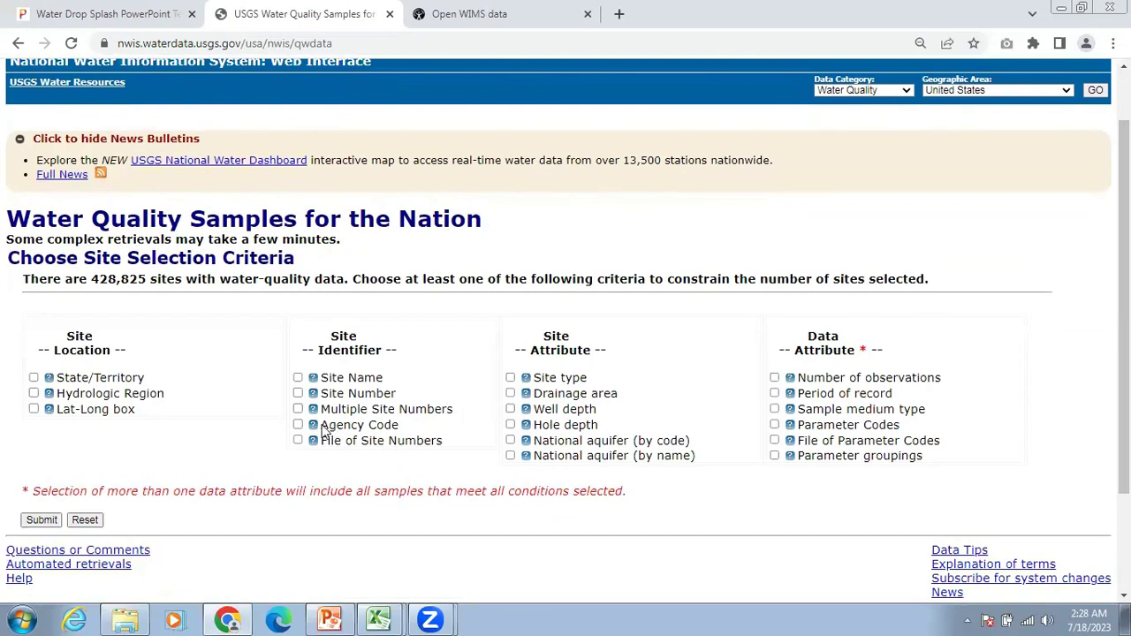
{"action": "left_click", "coordinate": [34, 378]}
{"action": "left_click", "coordinate": [510, 378]}
{"action": "left_click", "coordinate": [41, 523]}
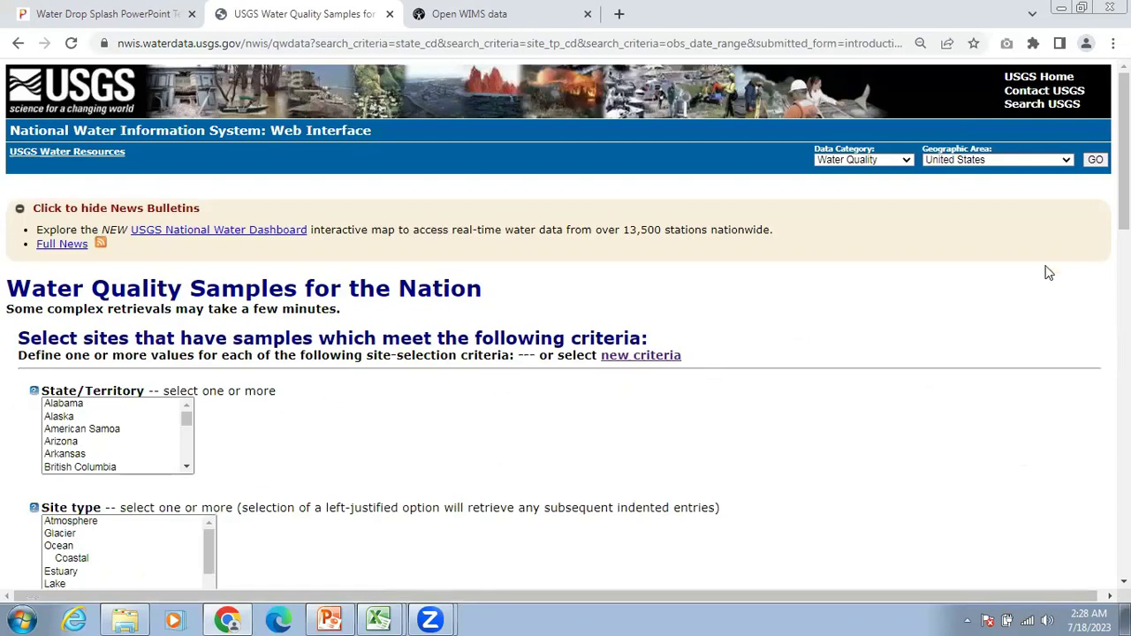
Step: Select Maryland as the state and Spring as the site type for the water-quality sample search
{"action": "scroll", "coordinate": [565, 323], "scroll_direction": "down", "scroll_amount": 3}
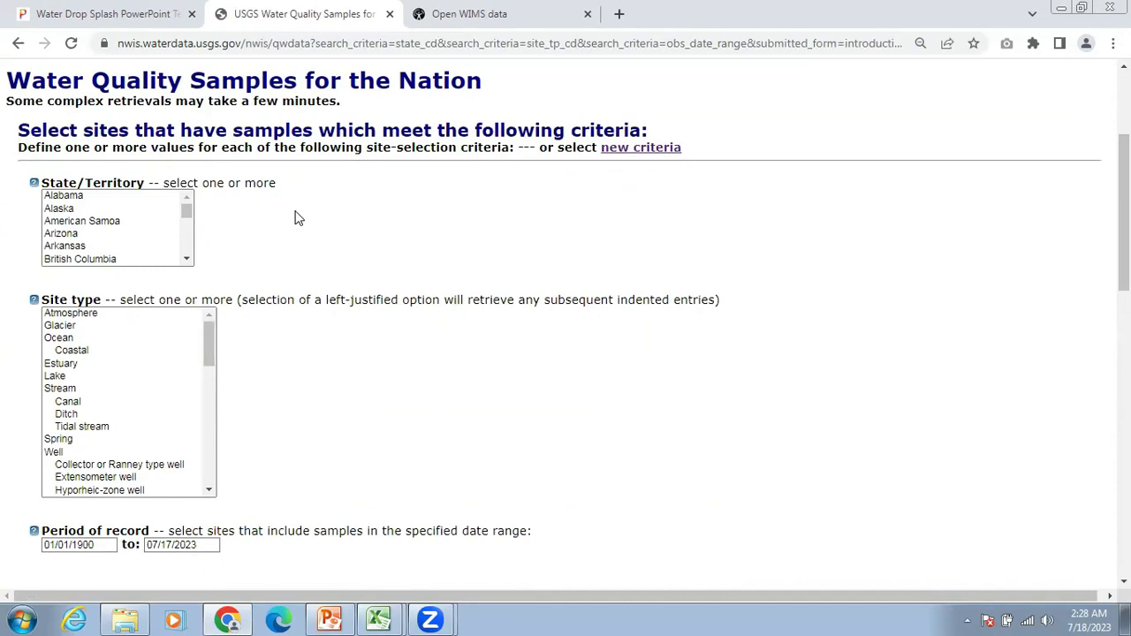
{"action": "left_click", "coordinate": [186, 257]}
{"action": "left_click", "coordinate": [186, 257]}
{"action": "left_click", "coordinate": [186, 257]}
{"action": "left_click", "coordinate": [186, 258]}
{"action": "left_click", "coordinate": [186, 257]}
{"action": "left_click", "coordinate": [186, 257]}
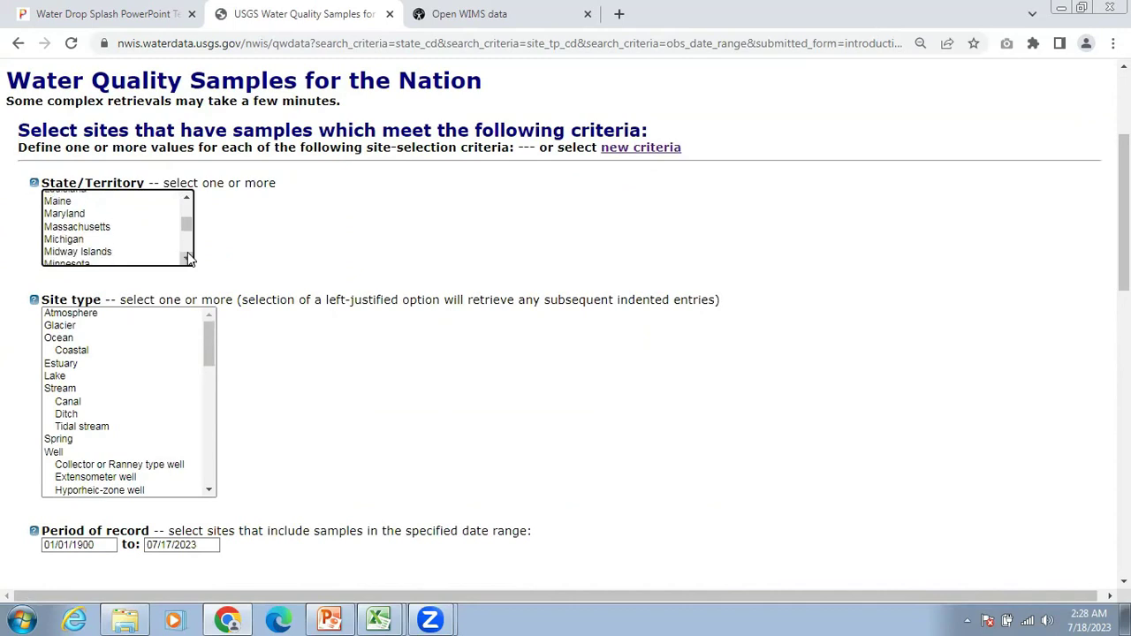
{"action": "left_click", "coordinate": [81, 216]}
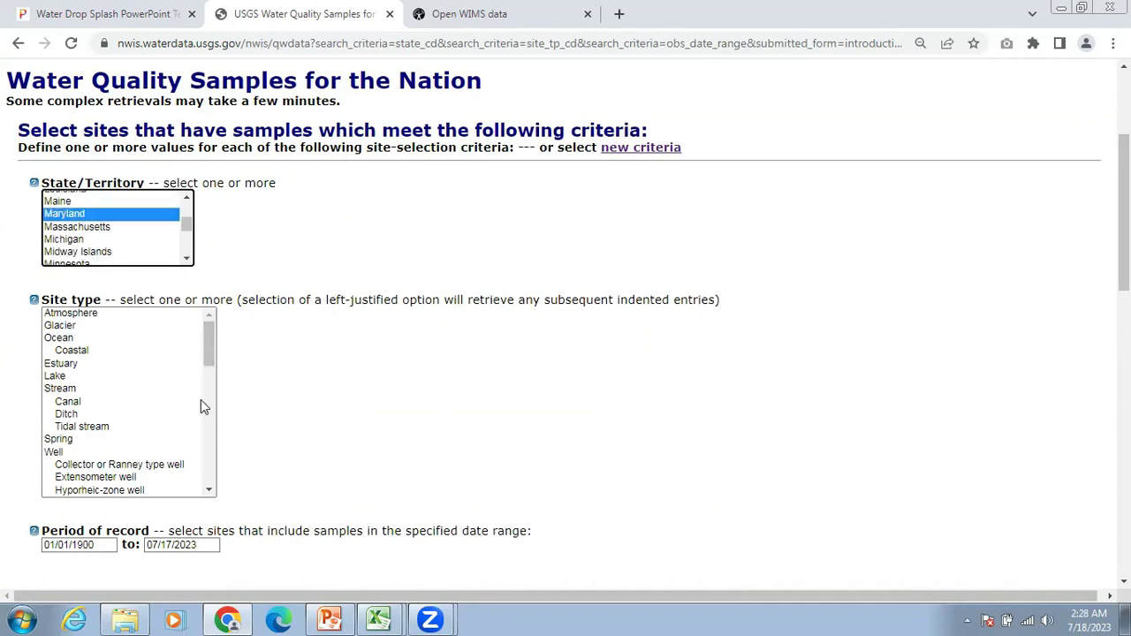
{"action": "left_click", "coordinate": [60, 440]}
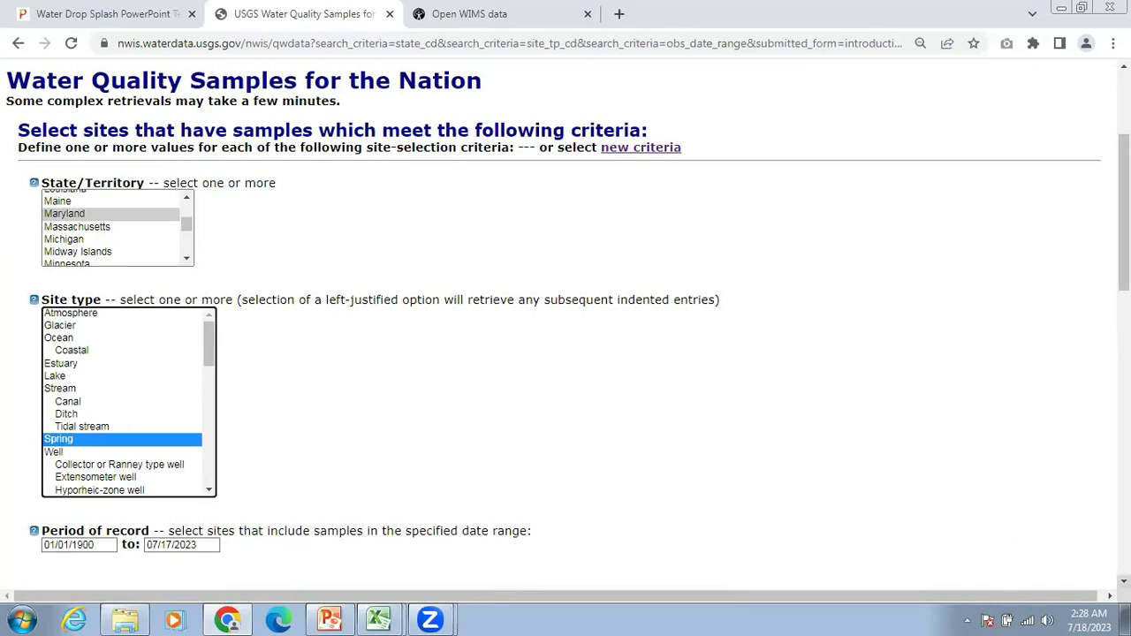
Step: Choose site-description information displayed in table format as the summary output for the selected sites
{"action": "scroll", "coordinate": [565, 327], "scroll_direction": "down", "scroll_amount": 4}
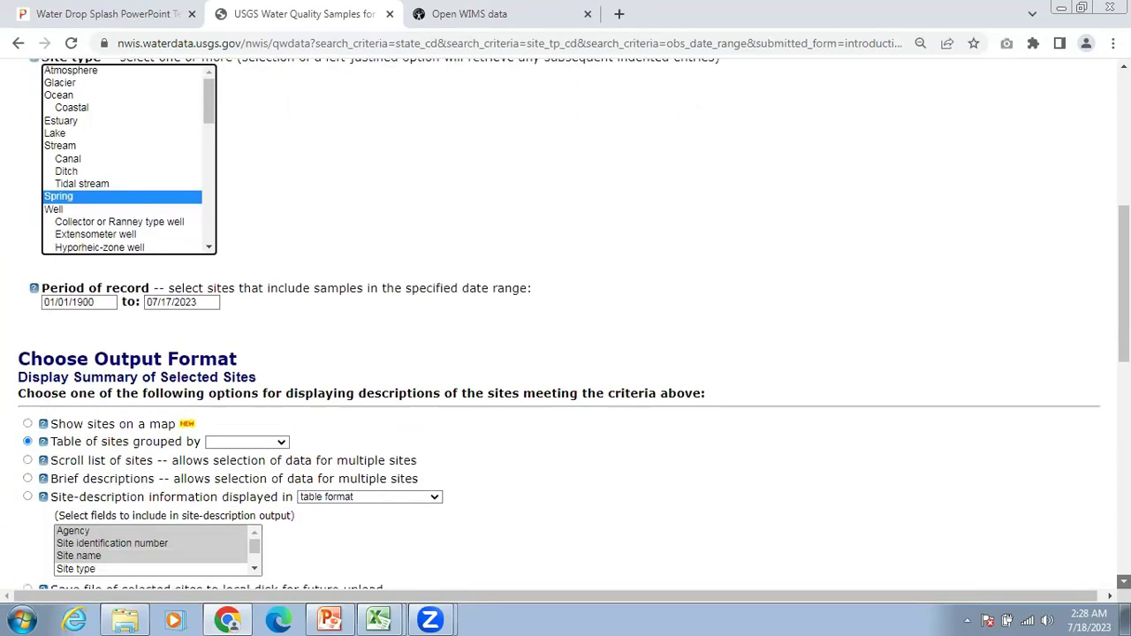
{"action": "scroll", "coordinate": [811, 482], "scroll_direction": "down", "scroll_amount": 2}
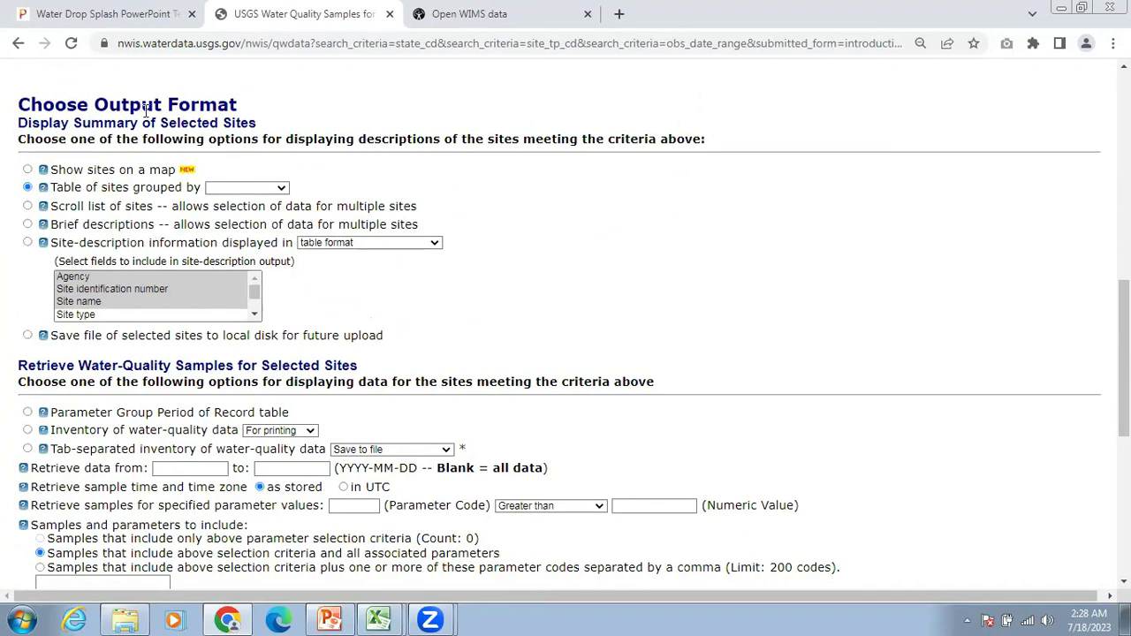
{"action": "left_click", "coordinate": [28, 243]}
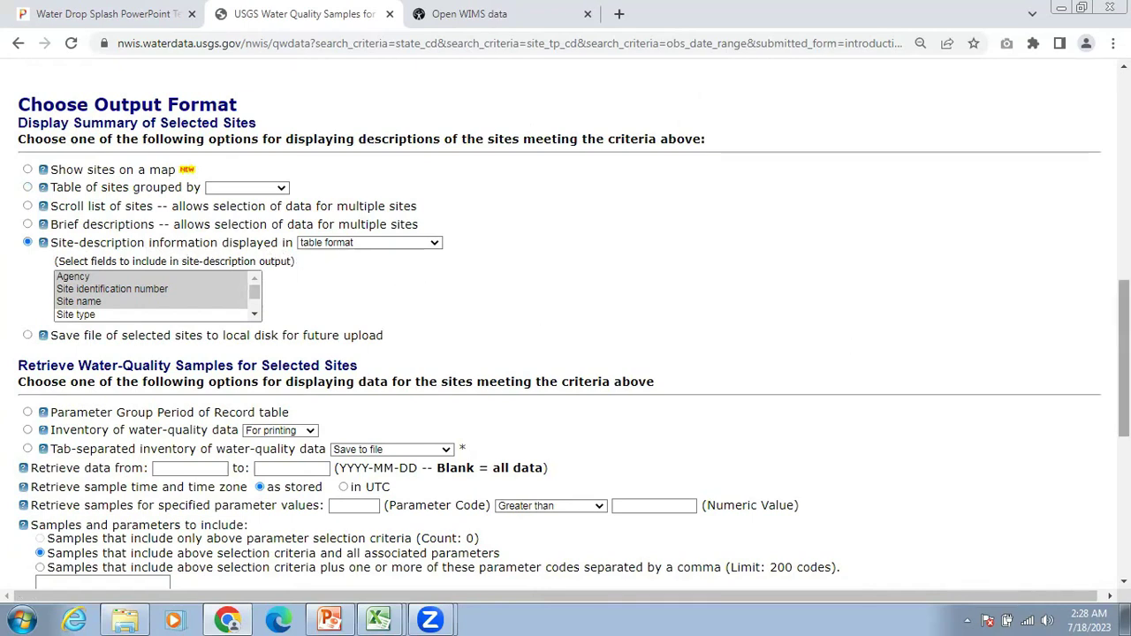
Step: Choose tab-separated data saved to file as the sample output and submit the request to download it
{"action": "scroll", "coordinate": [566, 322], "scroll_direction": "down", "scroll_amount": 3}
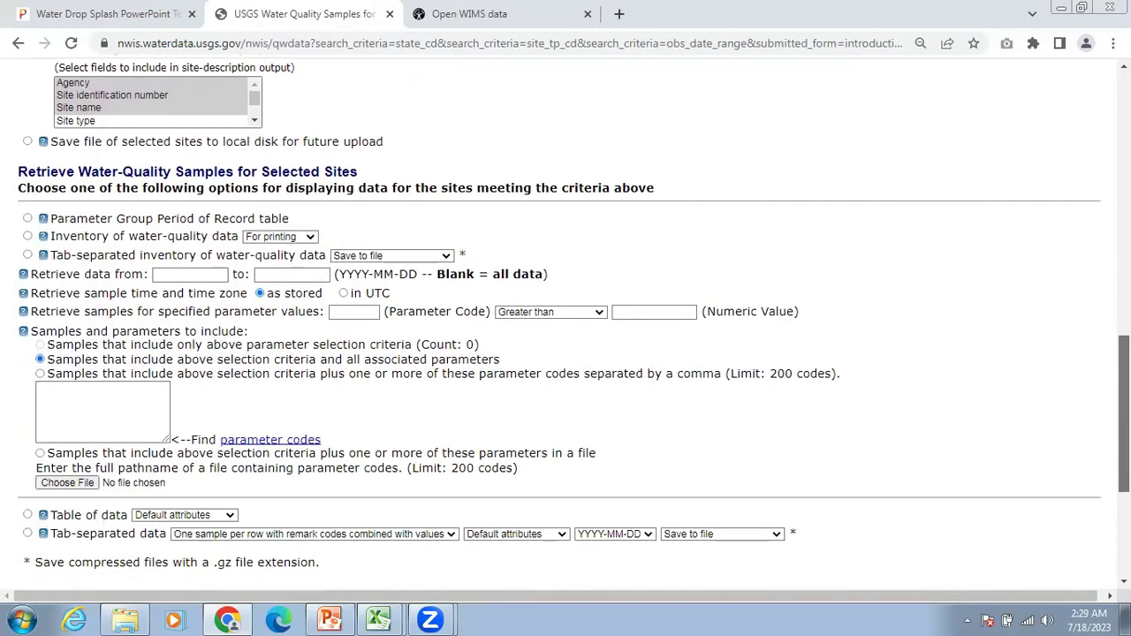
{"action": "scroll", "coordinate": [565, 322], "scroll_direction": "down", "scroll_amount": 1}
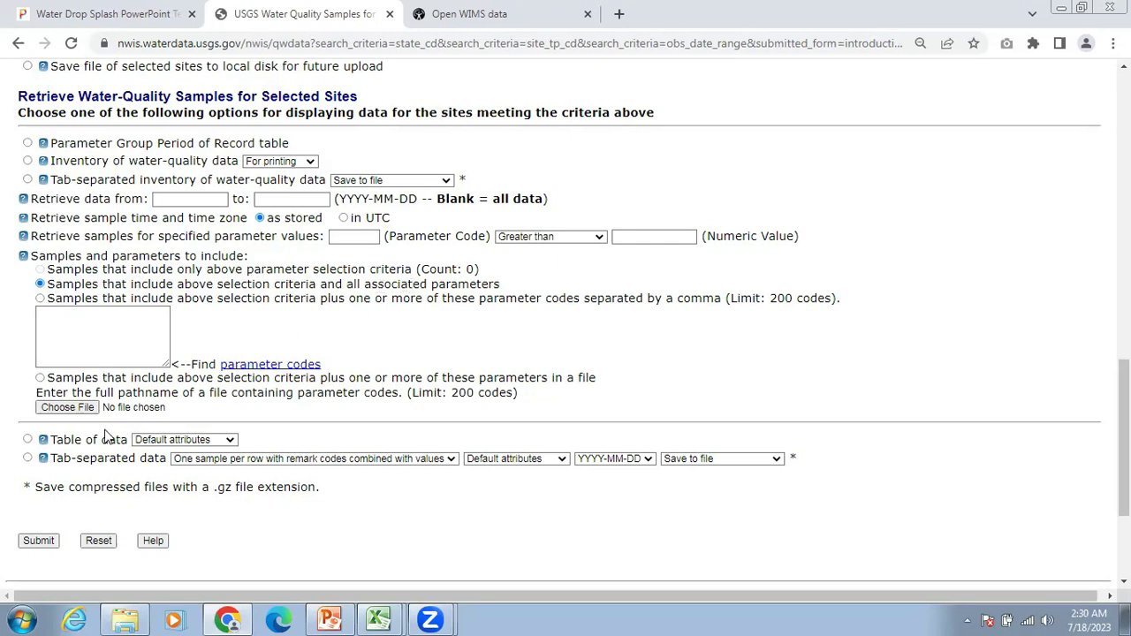
{"action": "left_click", "coordinate": [27, 459]}
{"action": "left_click", "coordinate": [644, 460]}
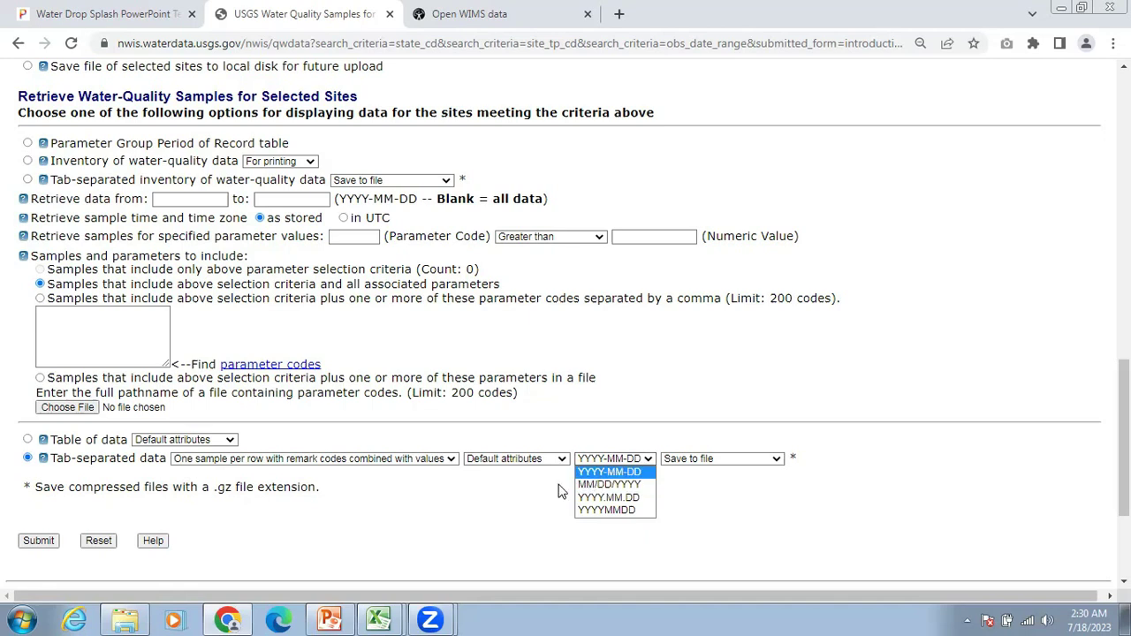
{"action": "left_click", "coordinate": [524, 491]}
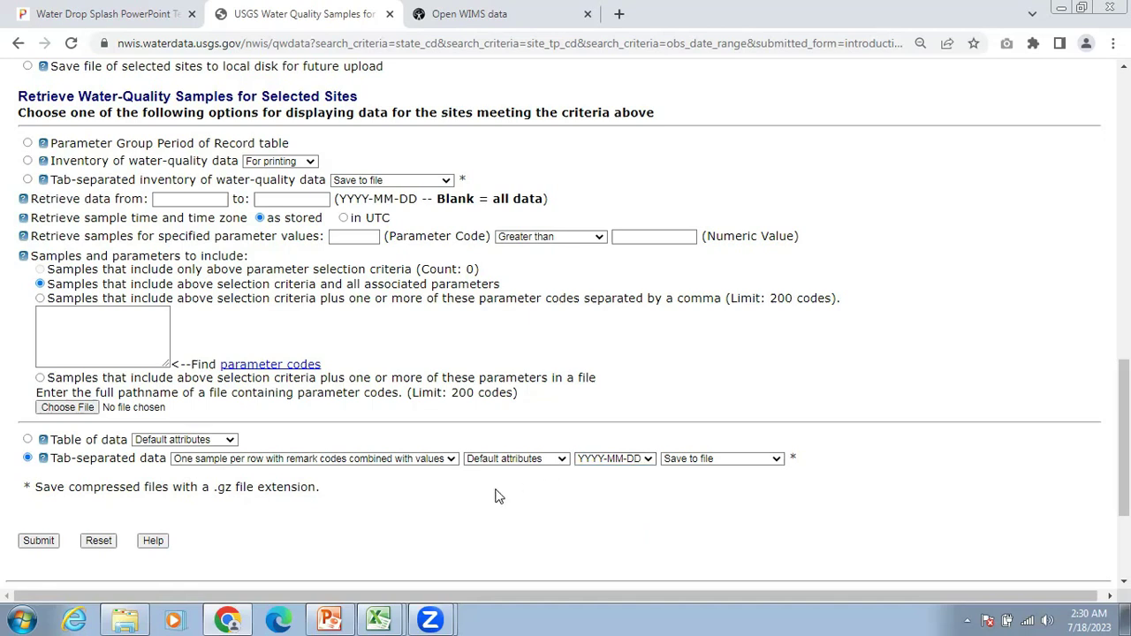
{"action": "left_click", "coordinate": [43, 545]}
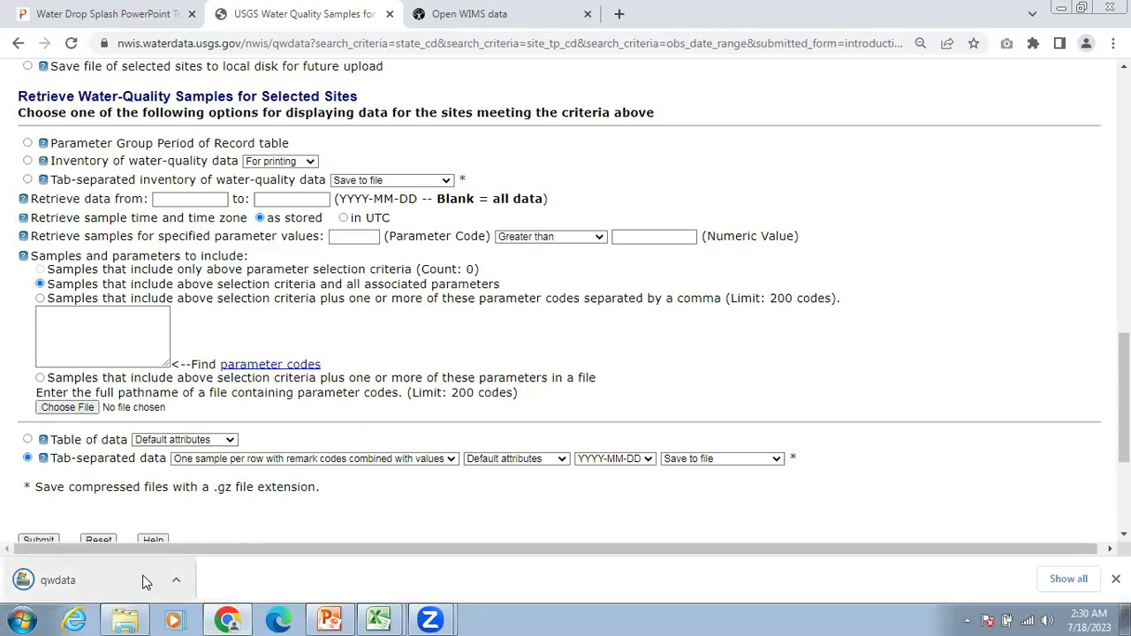
Step: Locate the downloaded qwdata file in the Downloads folder and select it
{"action": "left_click", "coordinate": [91, 585]}
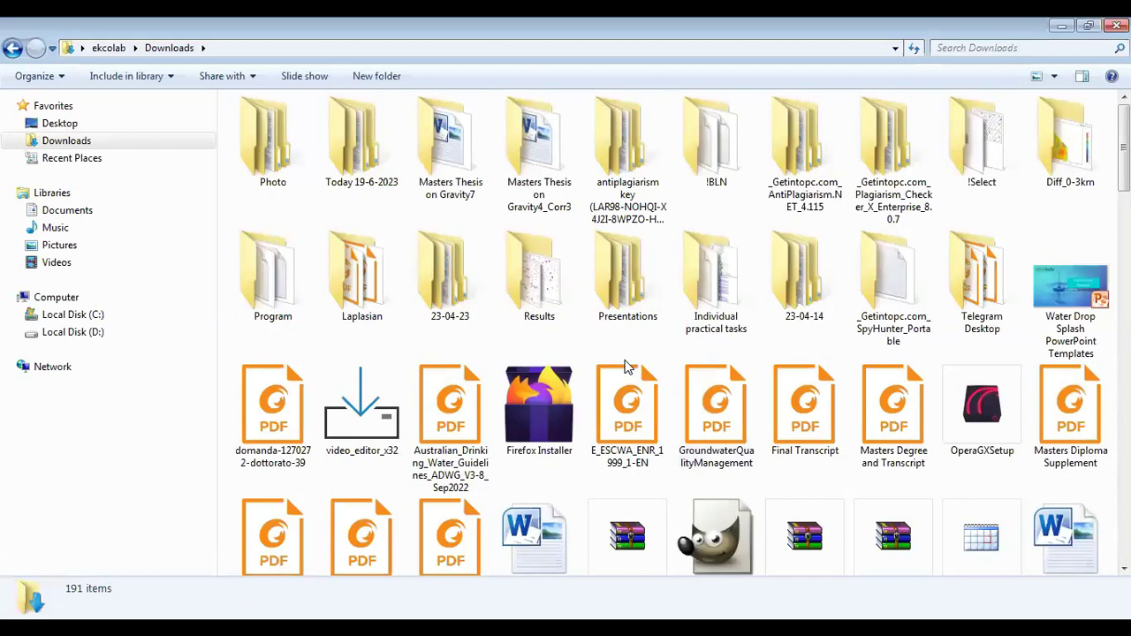
{"action": "left_click", "coordinate": [63, 126]}
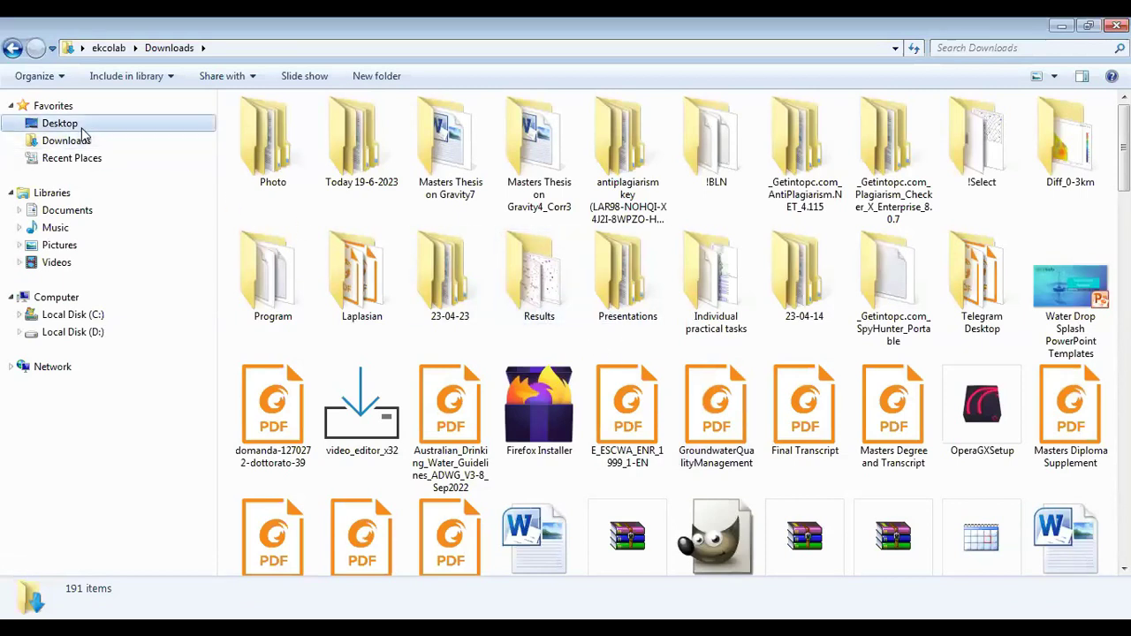
{"action": "left_click", "coordinate": [67, 144]}
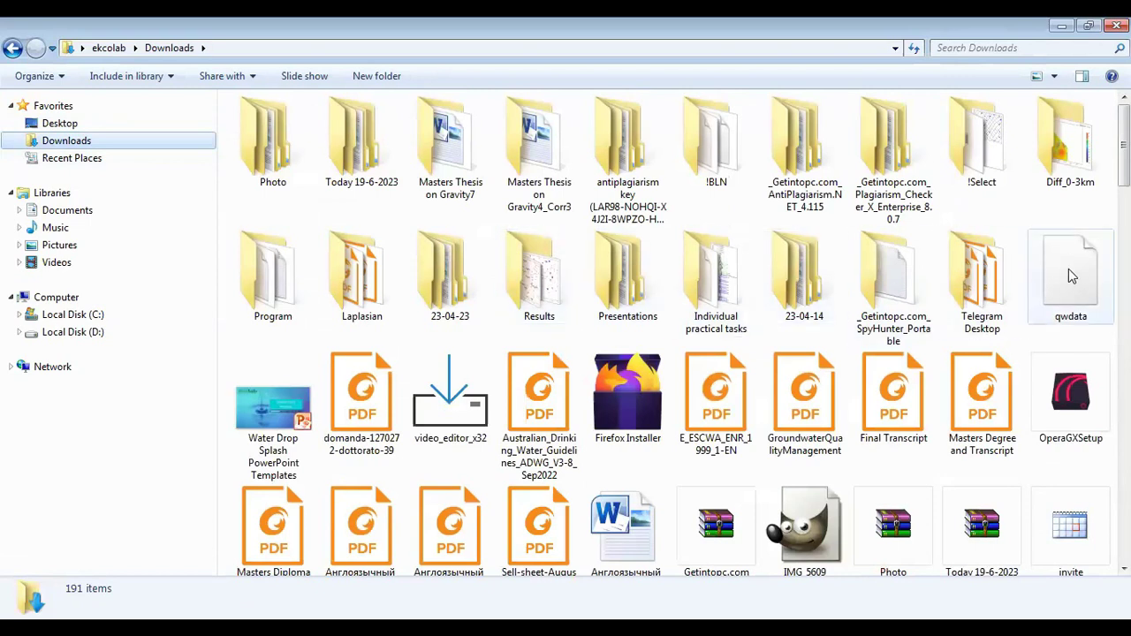
{"action": "mouse_move", "coordinate": [1065, 278]}
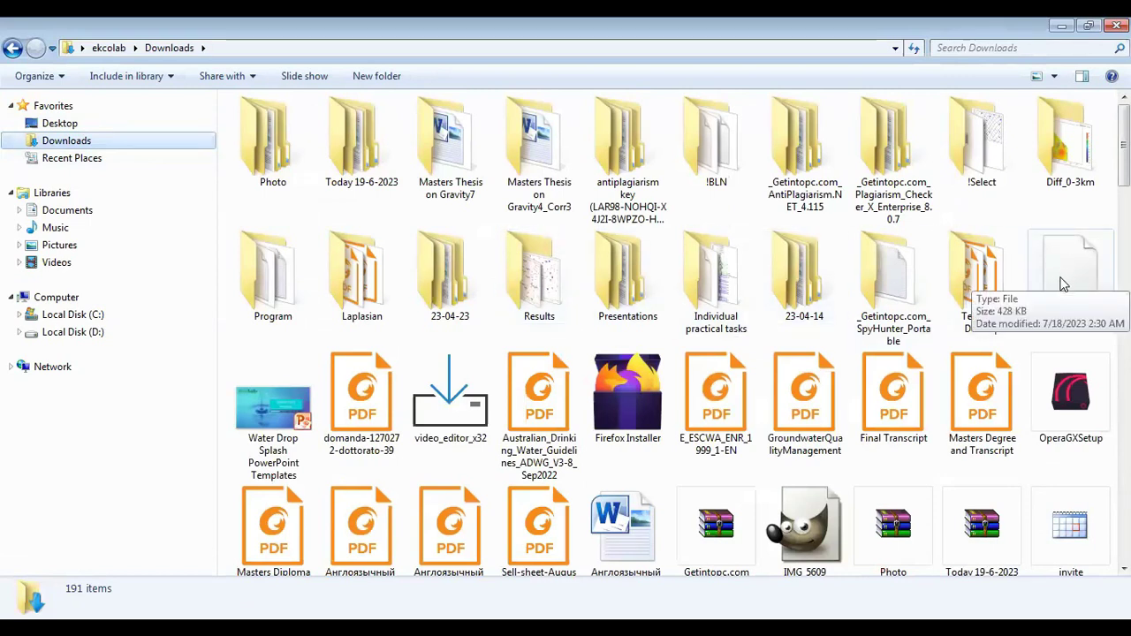
{"action": "left_click", "coordinate": [1064, 278]}
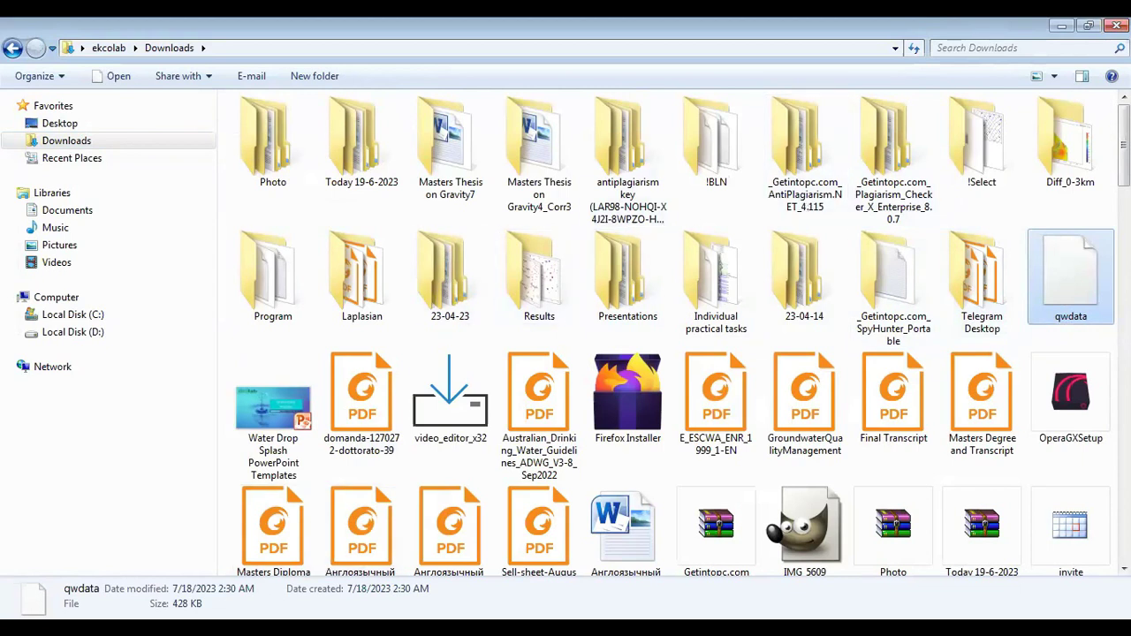
Step: Start Microsoft Excel with a blank workbook and begin importing external data from a text file
{"action": "left_click", "coordinate": [22, 628]}
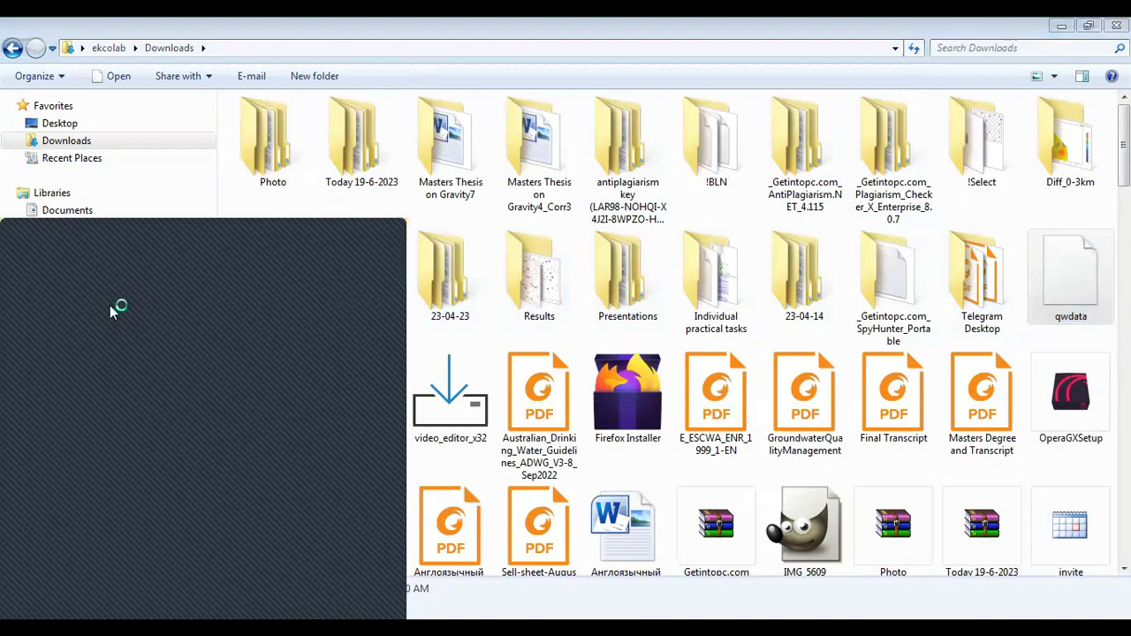
{"action": "left_click", "coordinate": [182, 318]}
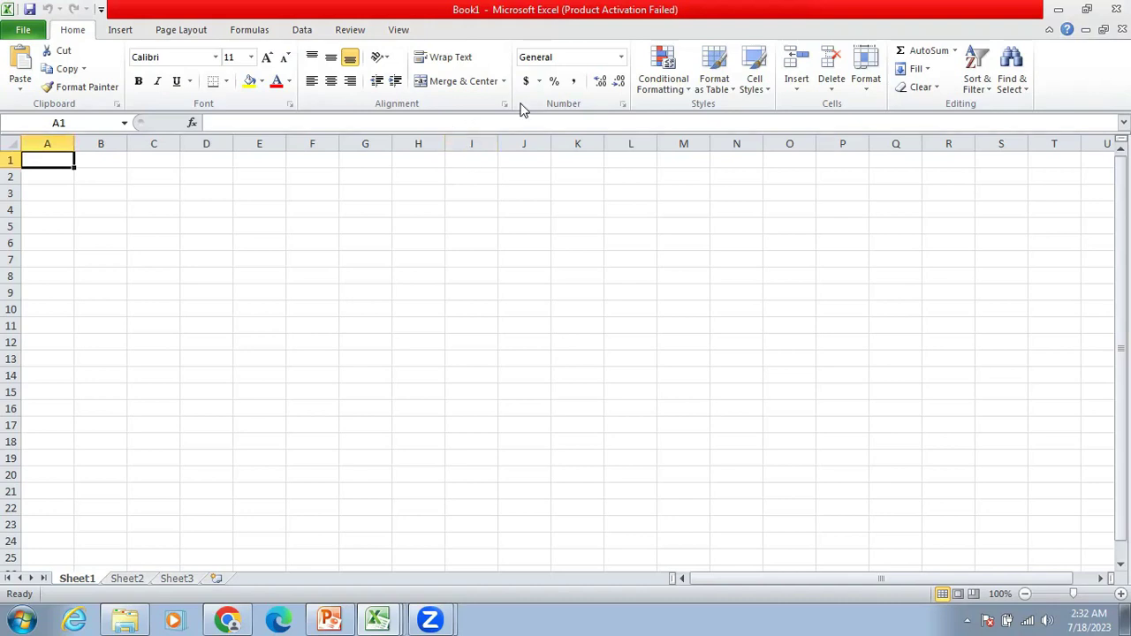
{"action": "left_click", "coordinate": [303, 30]}
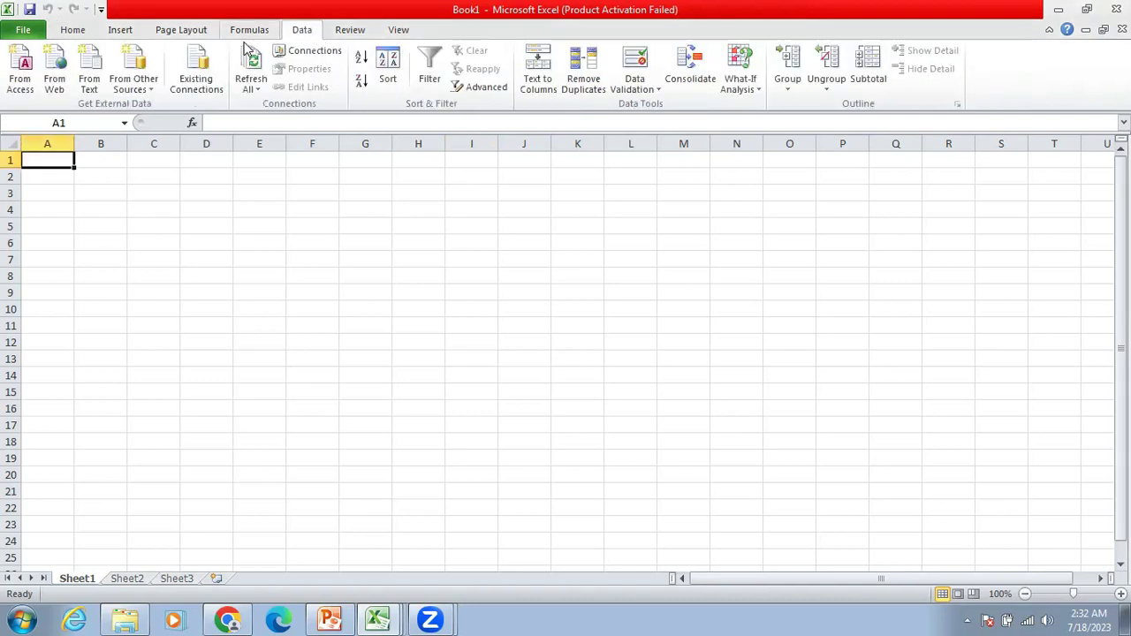
{"action": "left_click", "coordinate": [102, 83]}
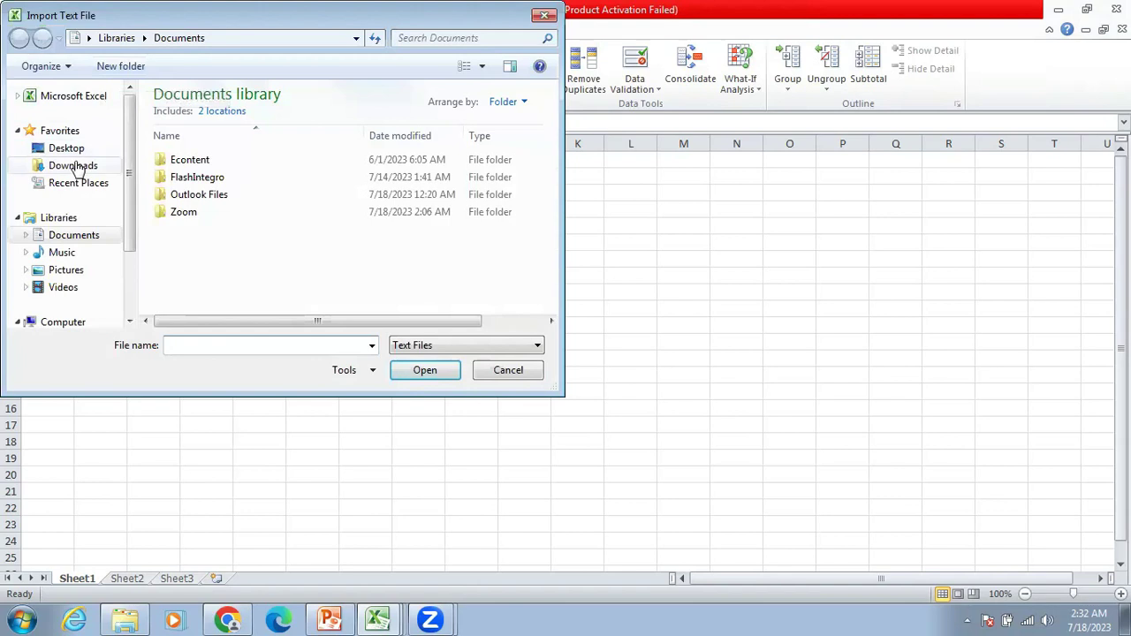
Step: Show all file types in the Downloads folder and import the qwdata file
{"action": "left_click", "coordinate": [80, 167]}
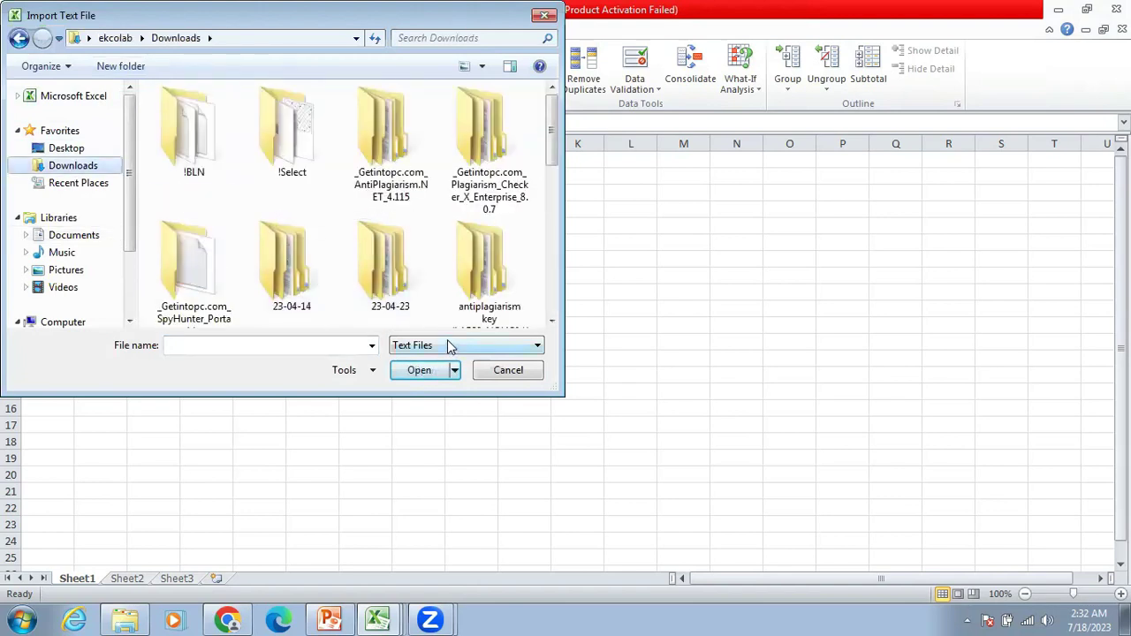
{"action": "left_click", "coordinate": [465, 349]}
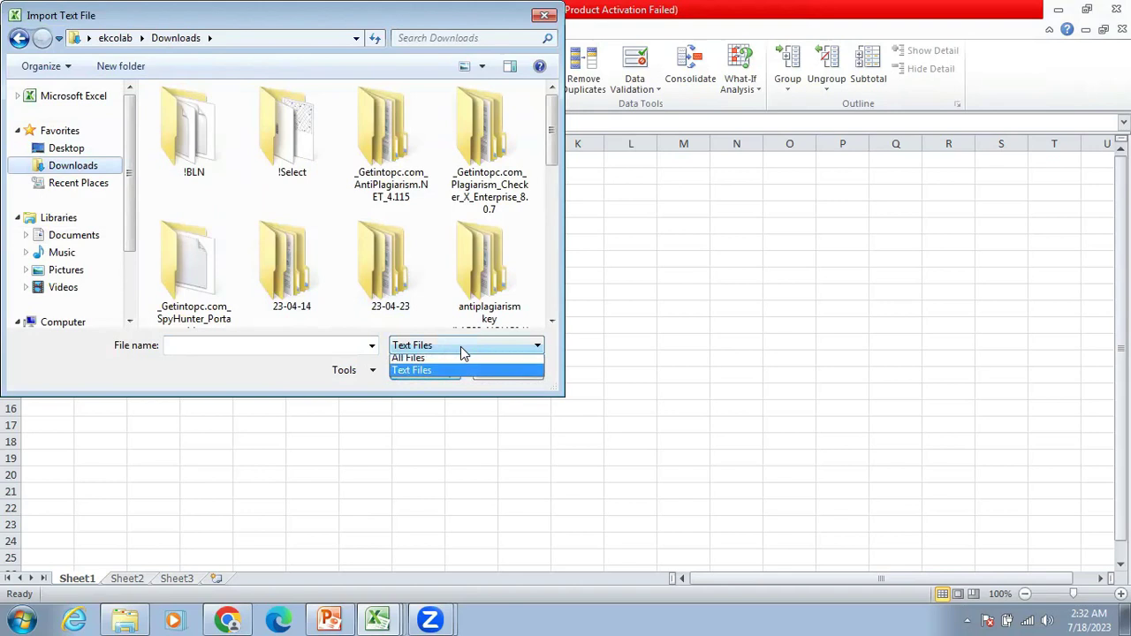
{"action": "left_click", "coordinate": [409, 363]}
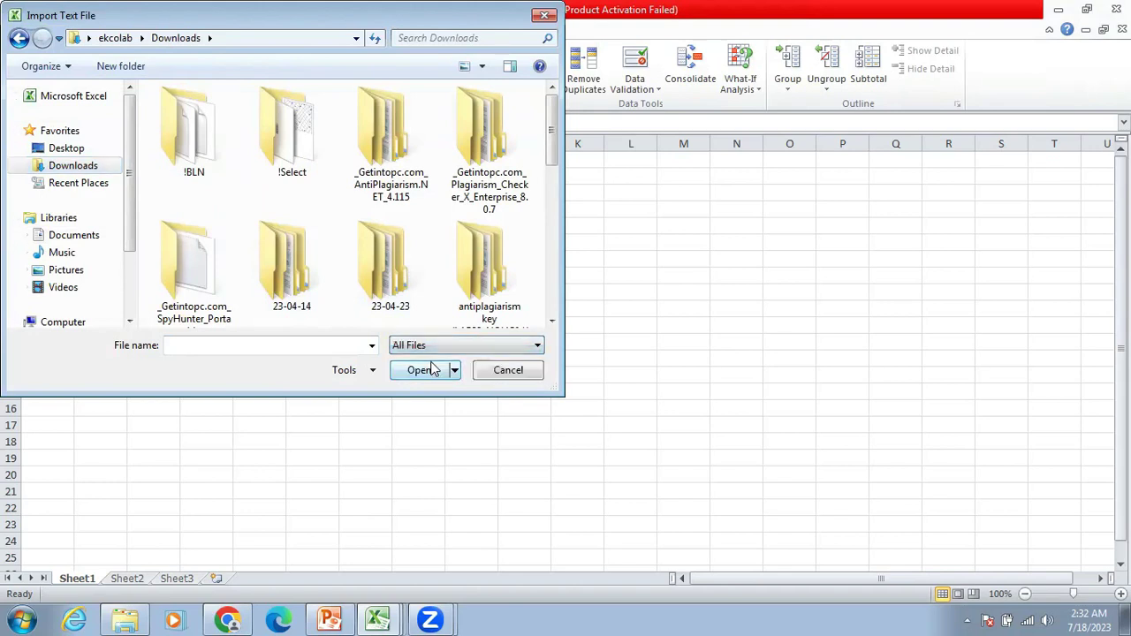
{"action": "left_click", "coordinate": [495, 276]}
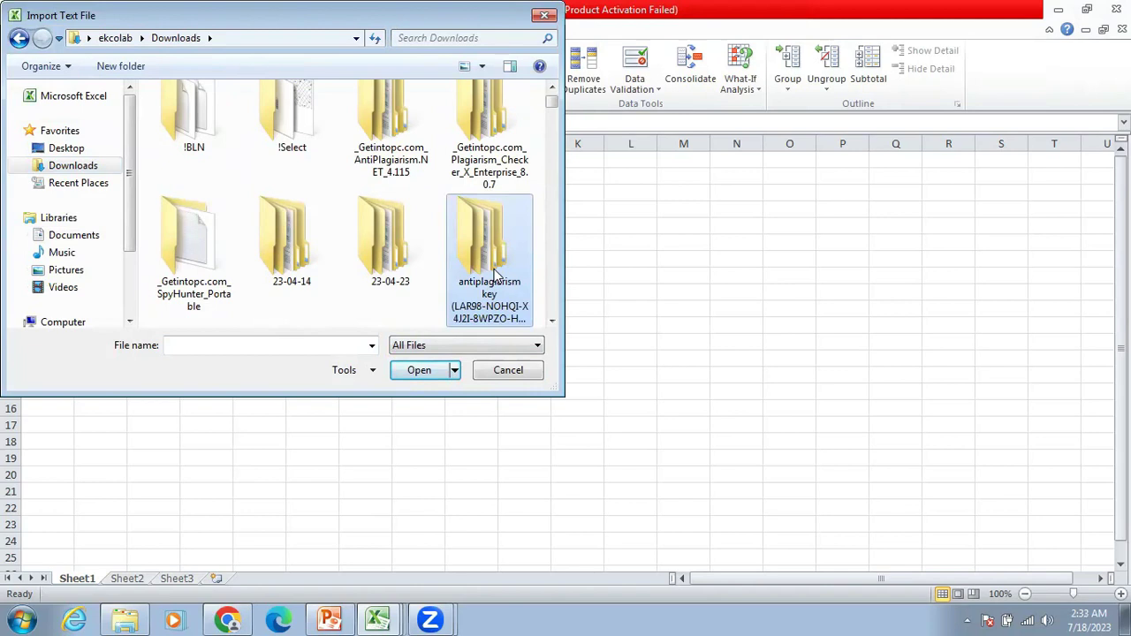
{"action": "key", "text": "q"}
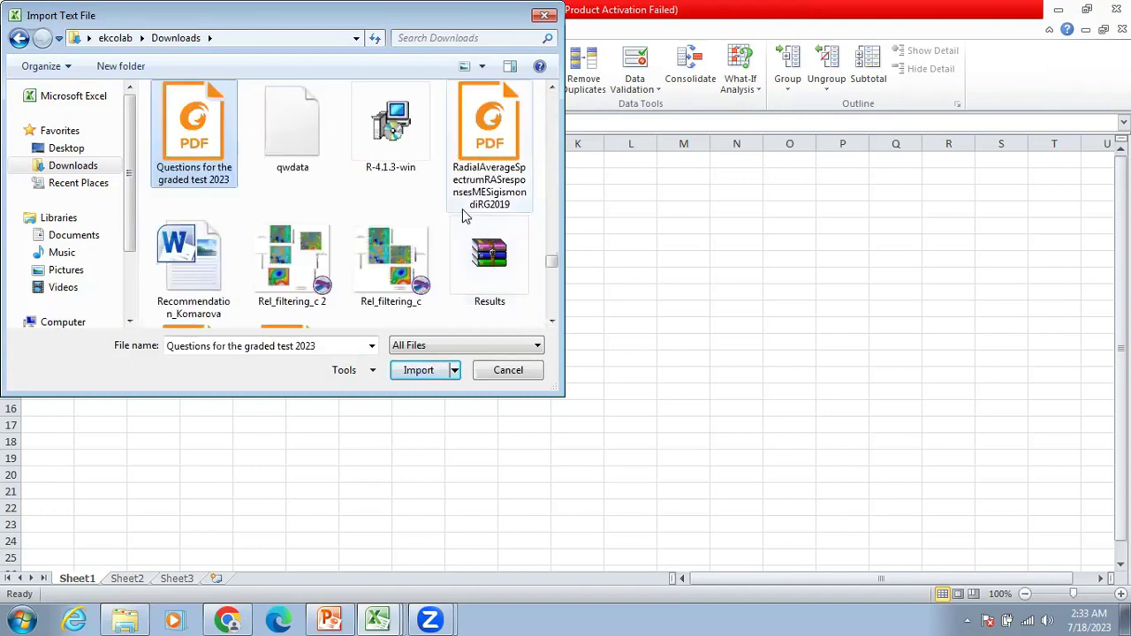
{"action": "key", "text": "w"}
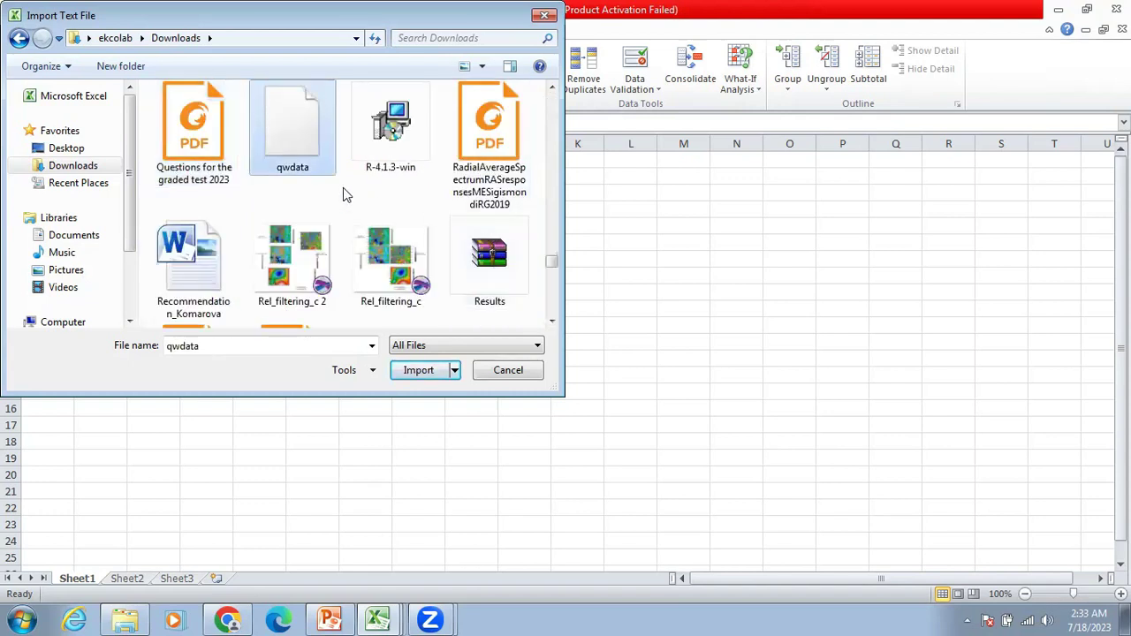
{"action": "left_click", "coordinate": [420, 370]}
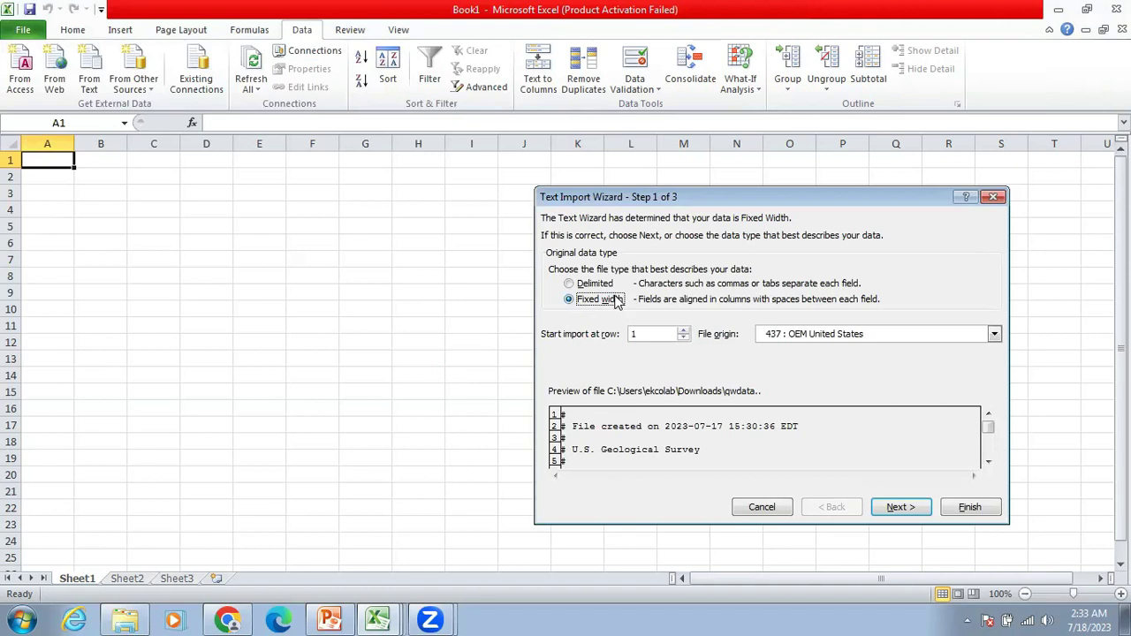
Step: Import the file as tab-delimited data in General column format into the existing worksheet at cell A1
{"action": "left_click", "coordinate": [570, 285]}
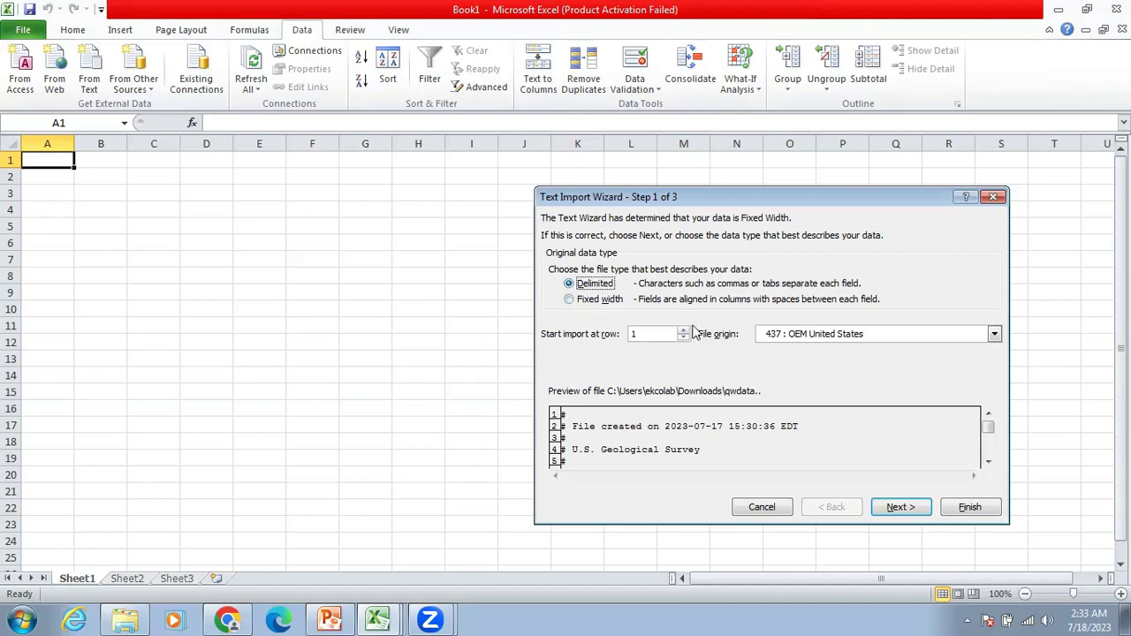
{"action": "left_click", "coordinate": [897, 510]}
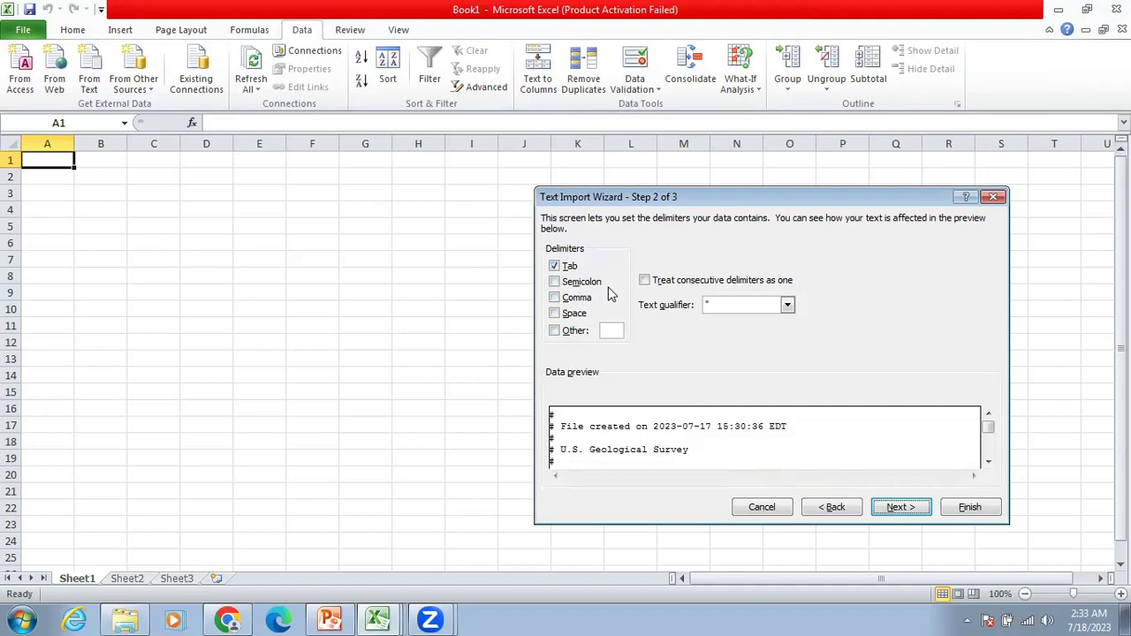
{"action": "left_click", "coordinate": [898, 512]}
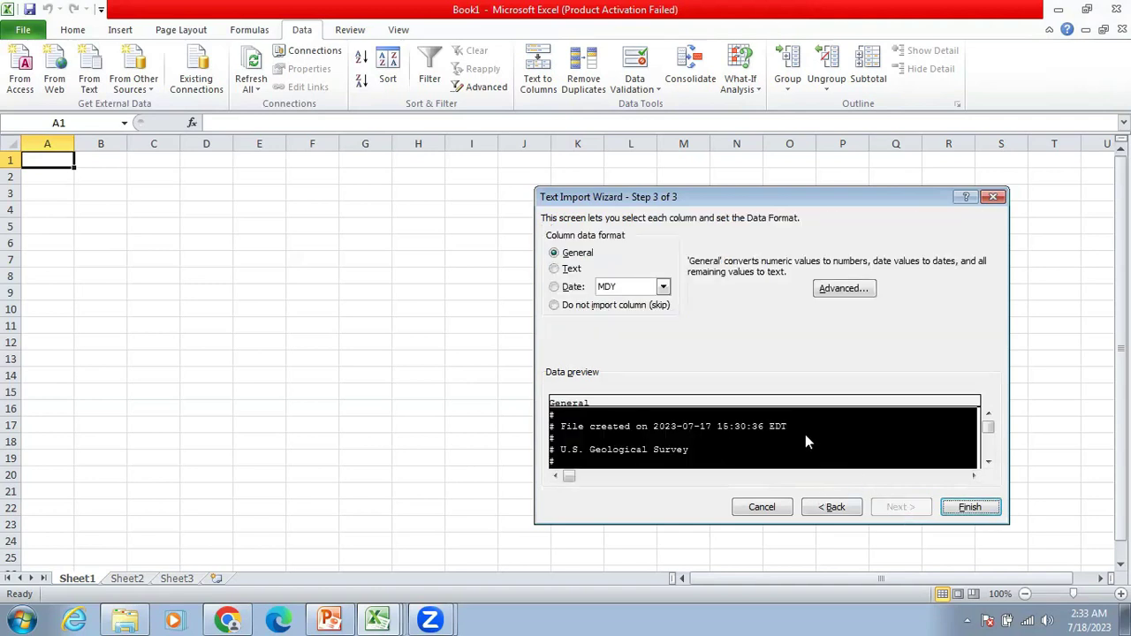
{"action": "left_click", "coordinate": [967, 507]}
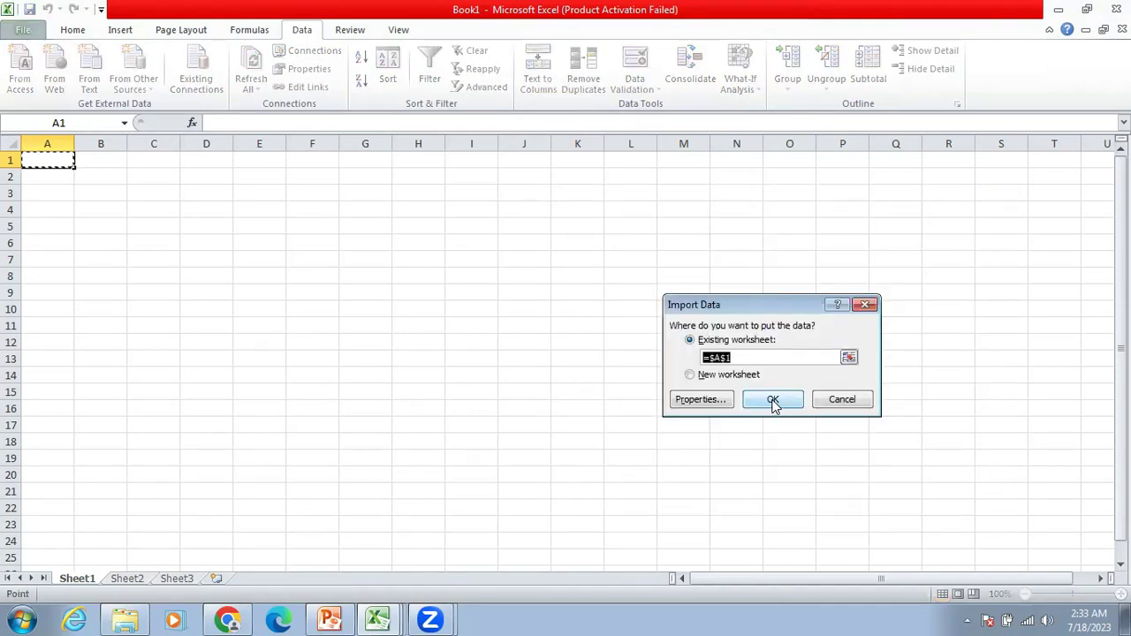
{"action": "left_click", "coordinate": [770, 402]}
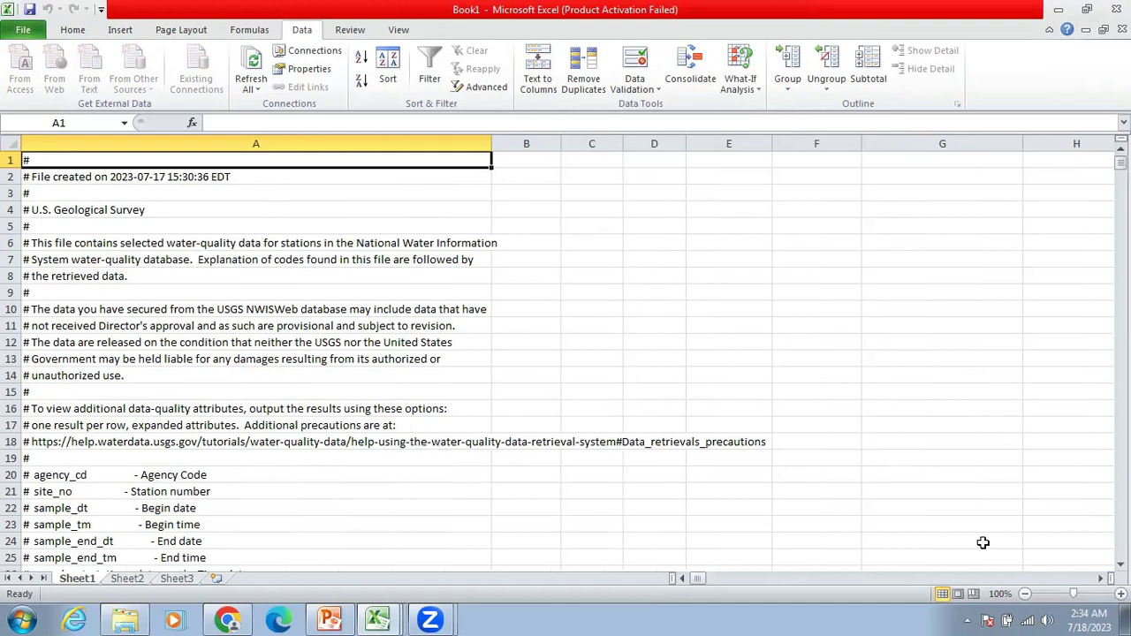
Step: Examine the imported file's introductory notes and the start of the column-code list in column A
{"action": "left_click", "coordinate": [459, 475]}
{"action": "key", "text": "Down"}
{"action": "key", "text": "Down"}
{"action": "key", "text": "Down"}
{"action": "key", "text": "Down"}
{"action": "key", "text": "Down"}
{"action": "key", "text": "Down"}
{"action": "key", "text": "Down"}
{"action": "key", "text": "Down"}
{"action": "key", "text": "Down"}
{"action": "key", "text": "Down"}
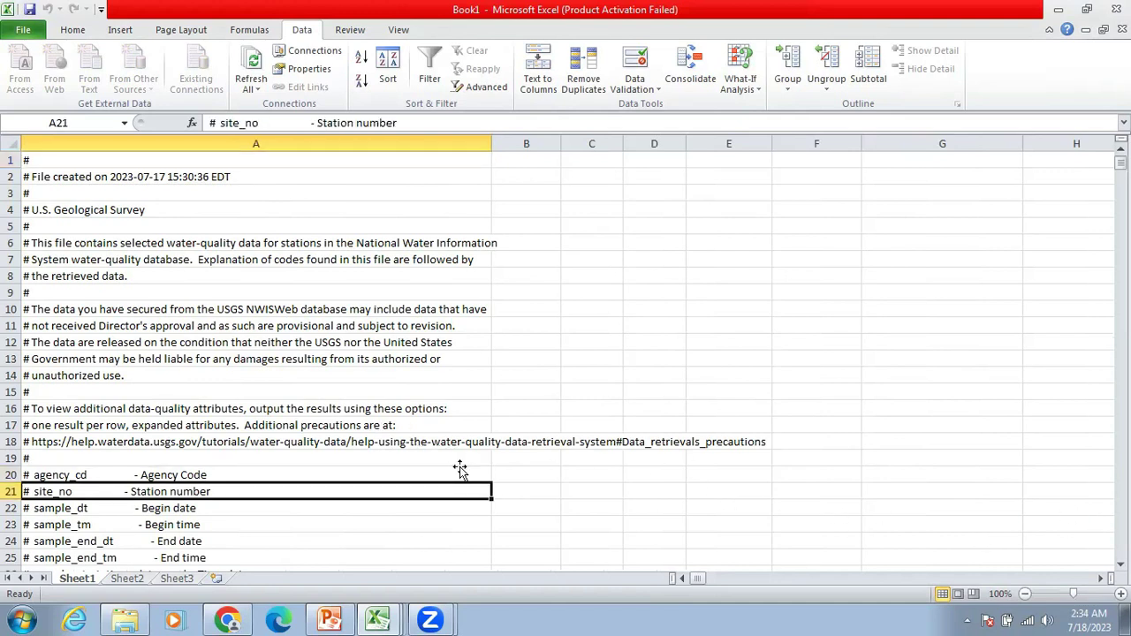
{"action": "key", "text": "Down"}
{"action": "key", "text": "Down"}
{"action": "key", "text": "Down"}
{"action": "key", "text": "Down"}
{"action": "key", "text": "Down"}
{"action": "key", "text": "Down"}
{"action": "key", "text": "Down"}
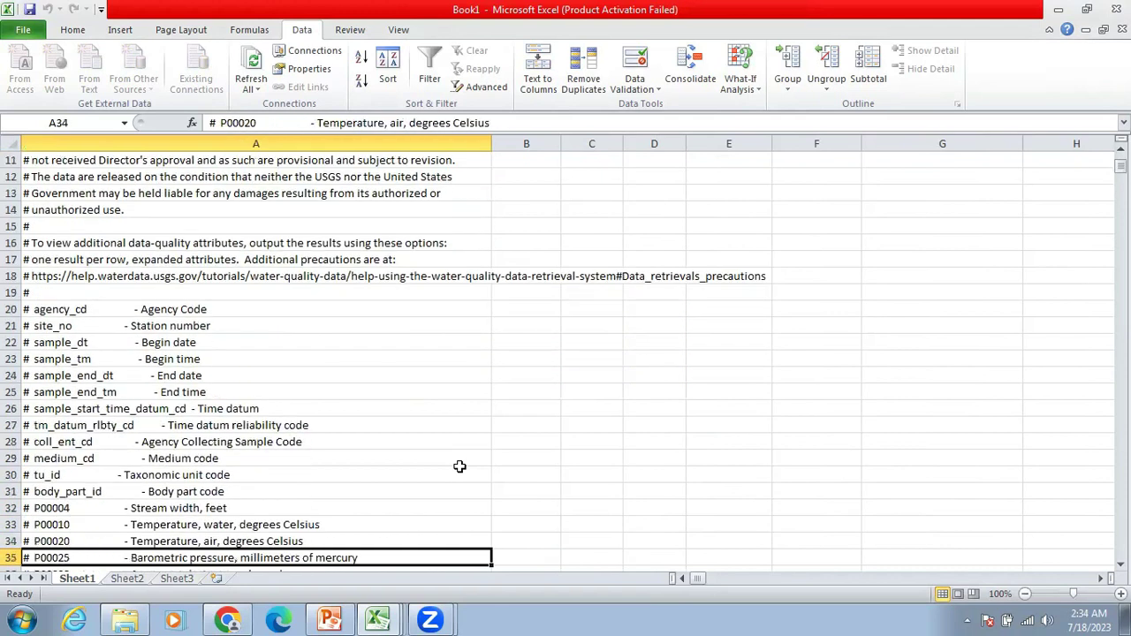
{"action": "key", "text": "Up"}
{"action": "key", "text": "Up"}
{"action": "key", "text": "Up"}
{"action": "key", "text": "Up"}
{"action": "key", "text": "Up"}
{"action": "key", "text": "Up"}
{"action": "key", "text": "Up"}
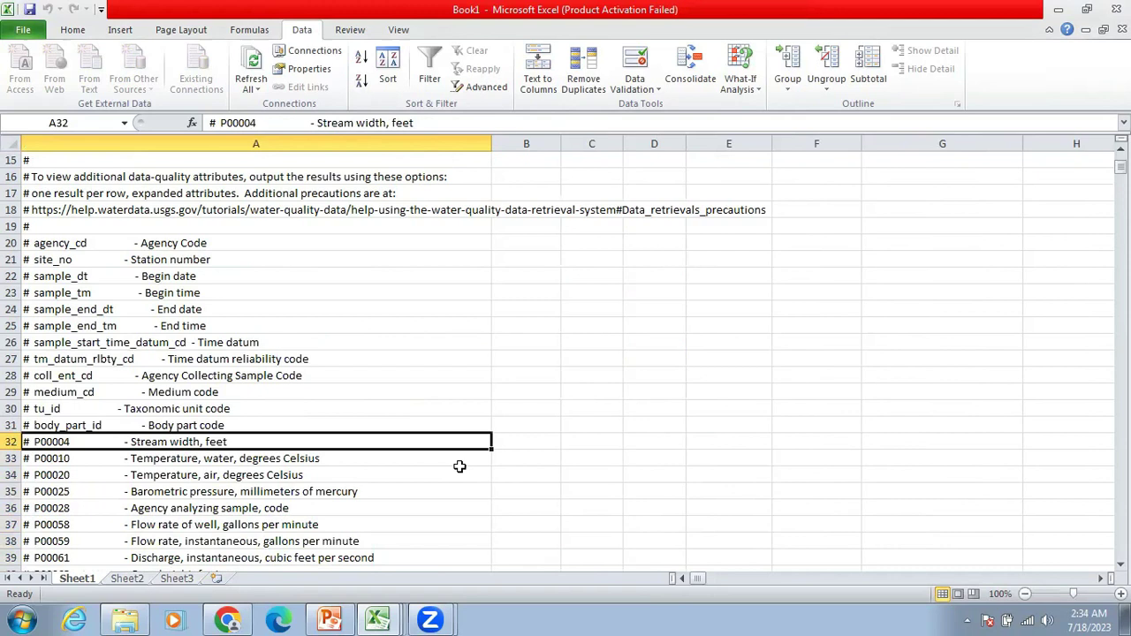
{"action": "key", "text": "Up"}
{"action": "key", "text": "Up"}
{"action": "key", "text": "Up"}
{"action": "key", "text": "Up"}
{"action": "key", "text": "Up"}
{"action": "key", "text": "Up"}
{"action": "key", "text": "Up"}
{"action": "key", "text": "Up"}
{"action": "key", "text": "Up"}
{"action": "key", "text": "Up"}
{"action": "key", "text": "Up"}
{"action": "key", "text": "Up"}
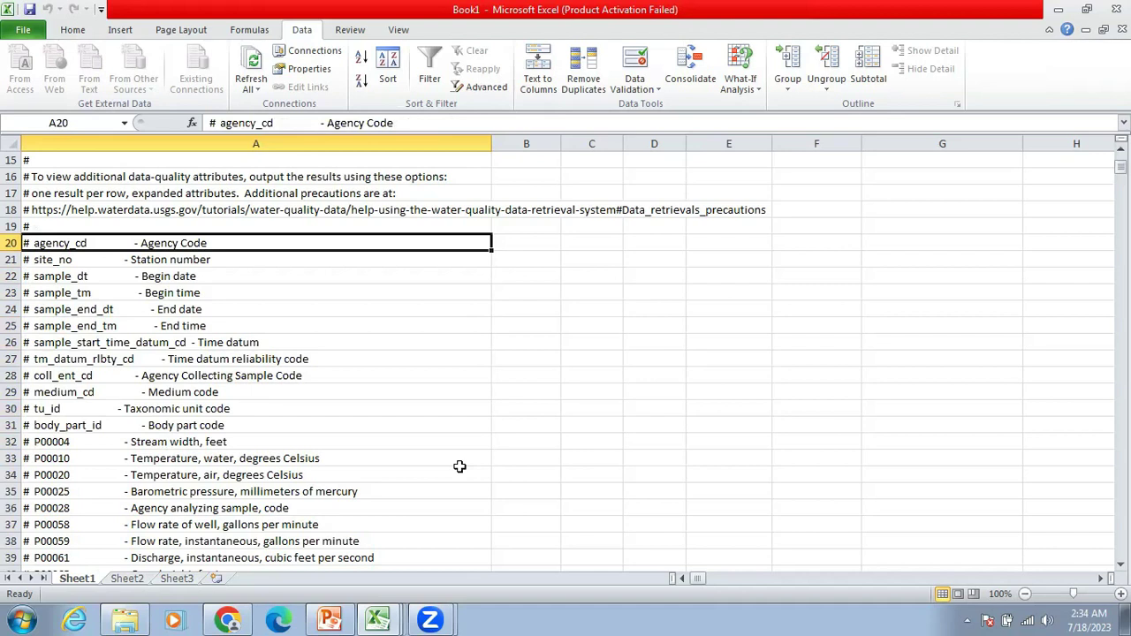
Step: Read the site and sample field definitions in column A, from agency code and station number through body part code
{"action": "key", "text": "Down"}
{"action": "key", "text": "Down"}
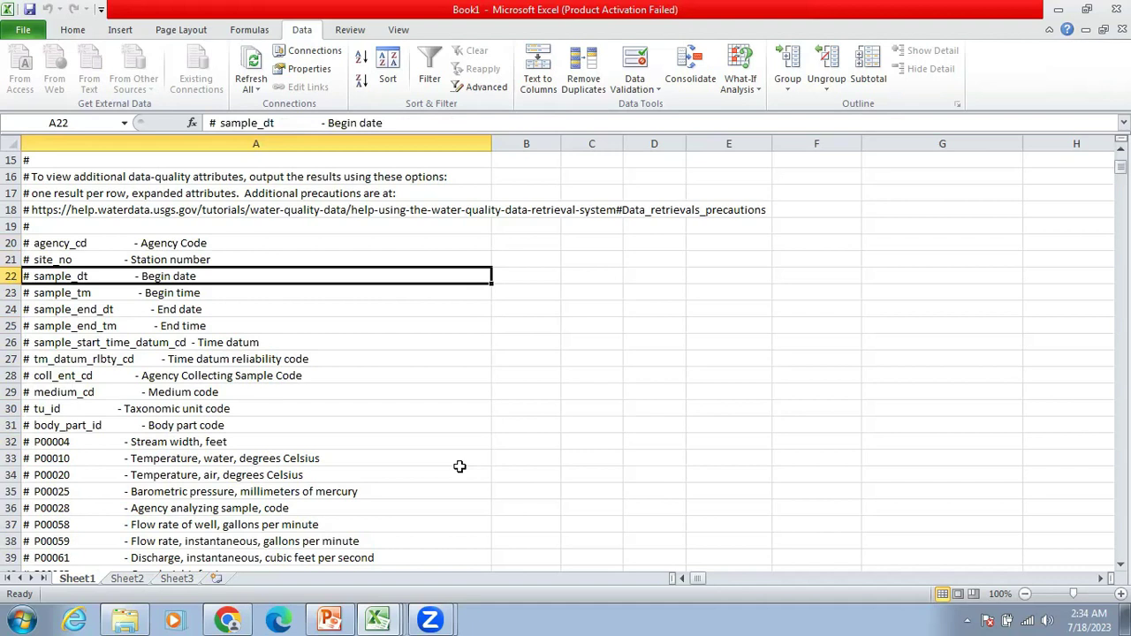
{"action": "key", "text": "Down"}
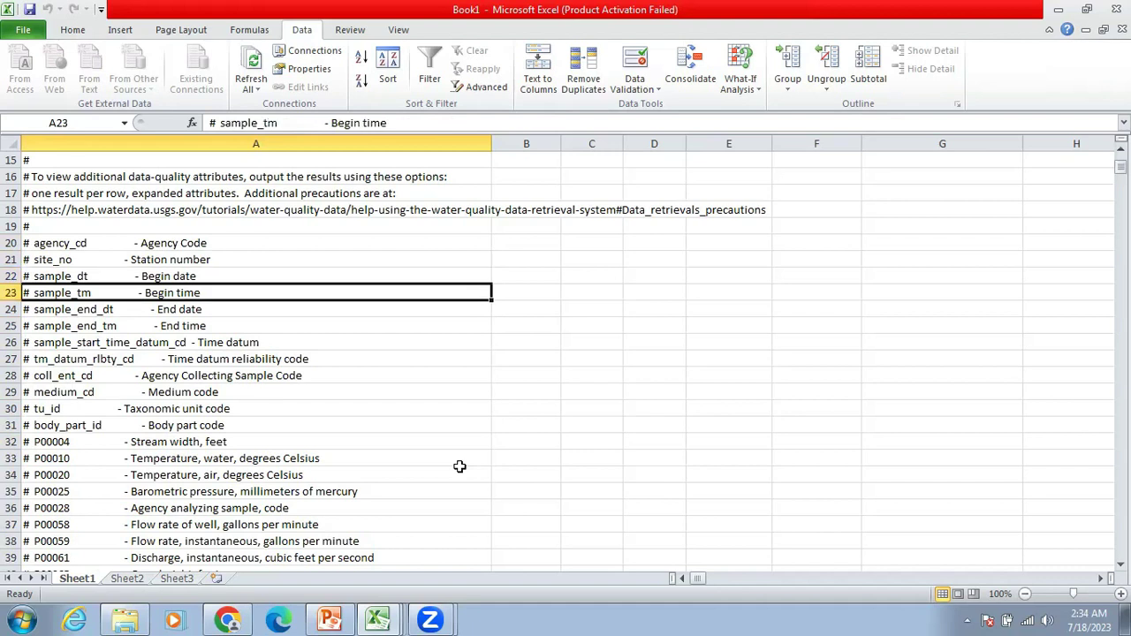
{"action": "key", "text": "Down"}
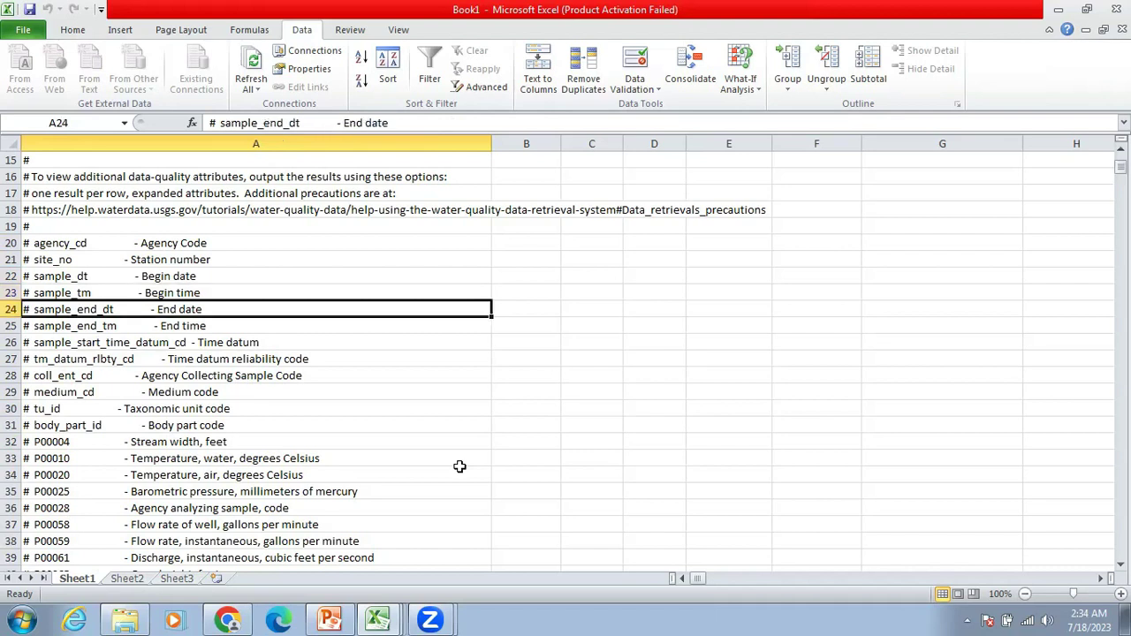
{"action": "key", "text": "Down"}
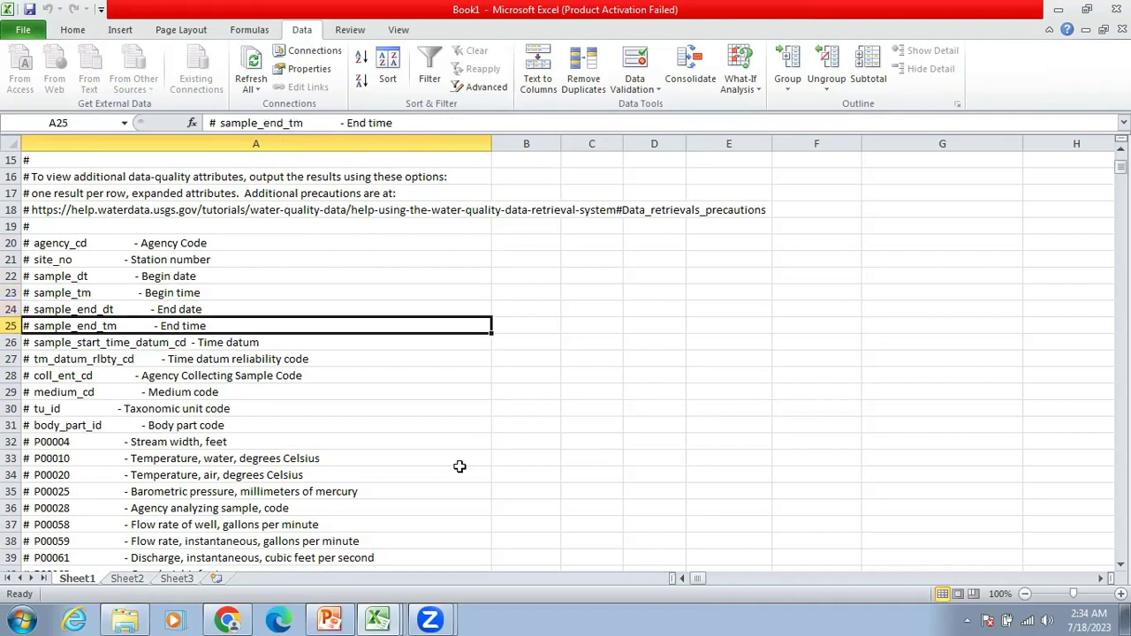
{"action": "key", "text": "Down"}
{"action": "key", "text": "Down"}
{"action": "key", "text": "Down"}
{"action": "key", "text": "Down"}
{"action": "key", "text": "Down"}
{"action": "key", "text": "Down"}
{"action": "key", "text": "Down"}
{"action": "key", "text": "Down"}
{"action": "key", "text": "Down"}
{"action": "key", "text": "Down"}
{"action": "key", "text": "Down"}
{"action": "key", "text": "Down"}
{"action": "key", "text": "Down"}
{"action": "key", "text": "Down"}
{"action": "key", "text": "Down"}
{"action": "key", "text": "Down"}
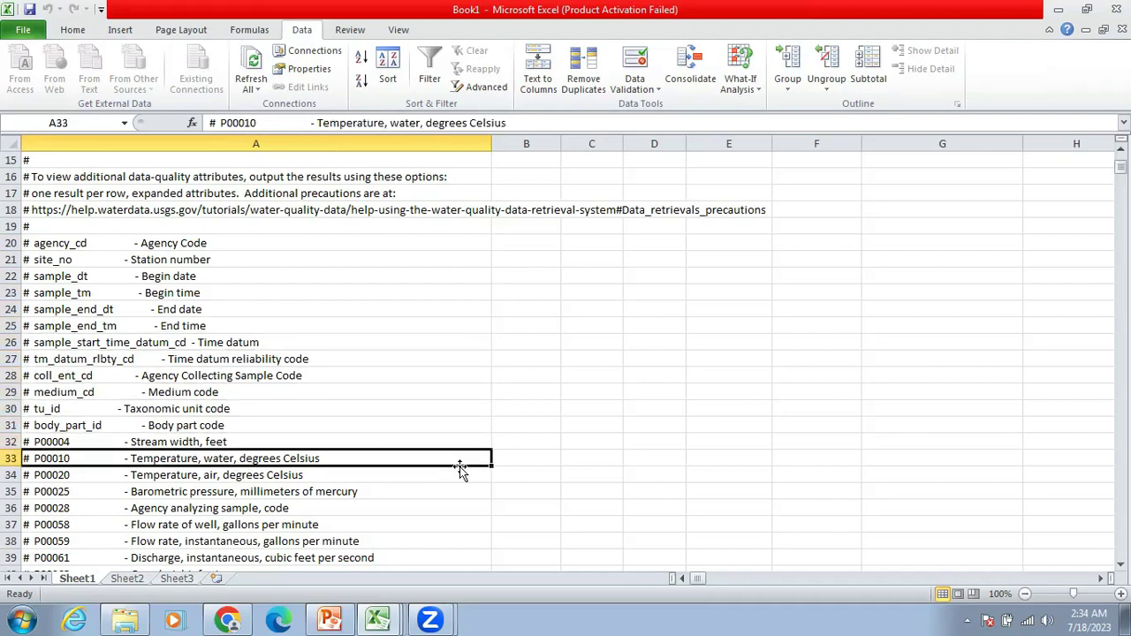
Step: Look over the parameter codes in column A between stream width and dissolved oxygen
{"action": "key", "text": "Down"}
{"action": "key", "text": "Down"}
{"action": "key", "text": "Down"}
{"action": "key", "text": "Down"}
{"action": "key", "text": "Down"}
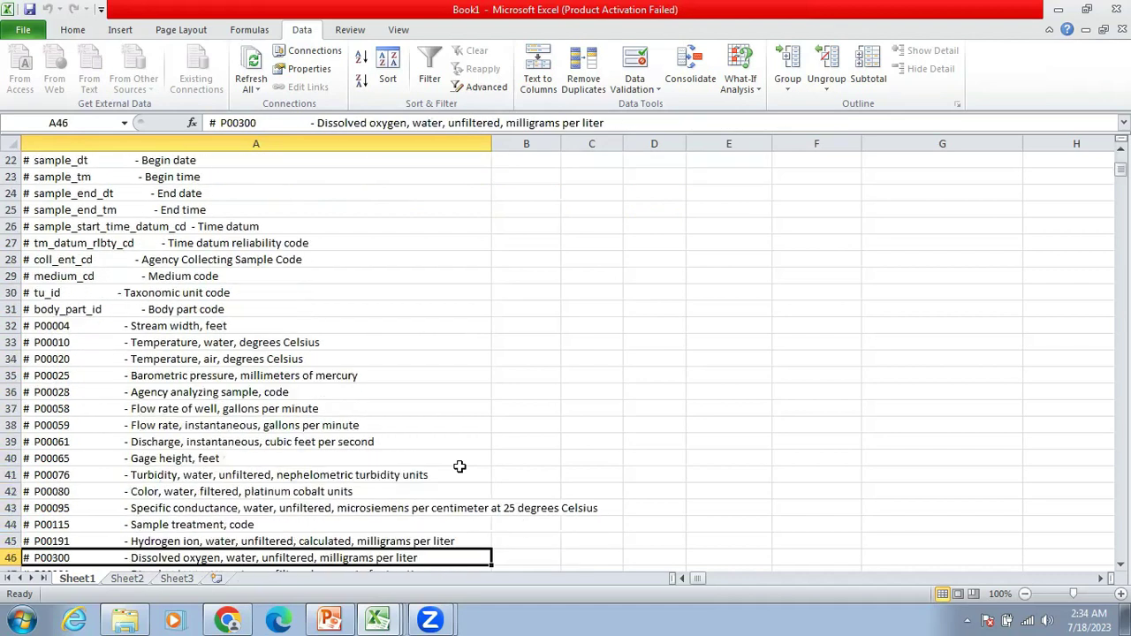
{"action": "key", "text": "Up"}
{"action": "key", "text": "Up"}
{"action": "key", "text": "Up"}
{"action": "key", "text": "Up"}
{"action": "key", "text": "Up"}
{"action": "key", "text": "Up"}
{"action": "key", "text": "Up"}
{"action": "key", "text": "Up"}
{"action": "key", "text": "Up"}
{"action": "key", "text": "Up"}
{"action": "key", "text": "Up"}
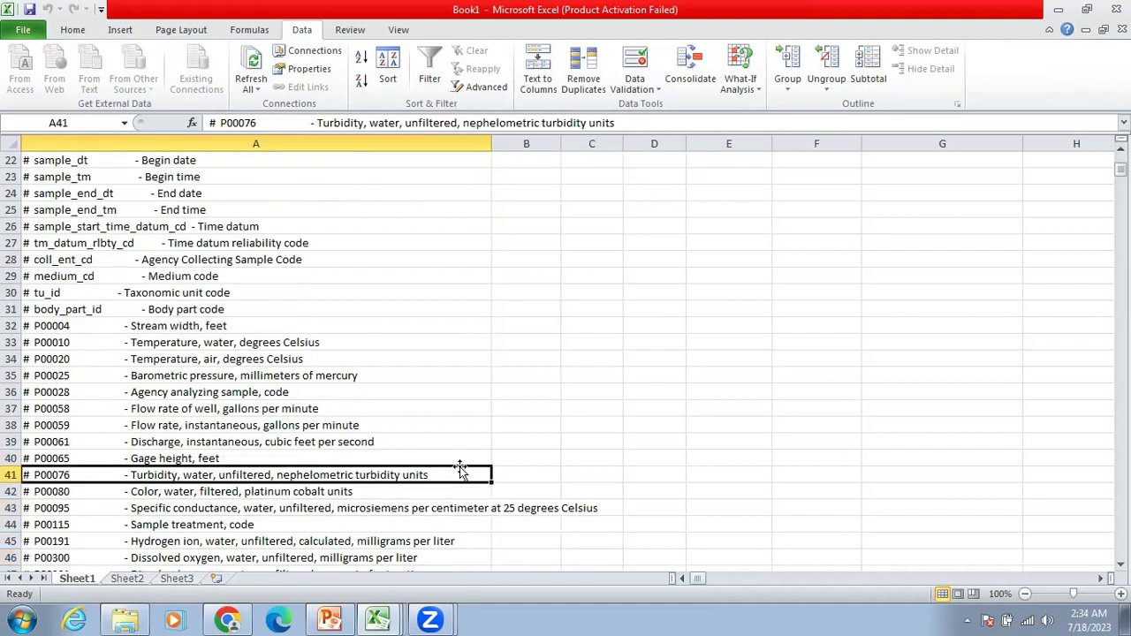
{"action": "key", "text": "Up"}
{"action": "key", "text": "Up"}
{"action": "key", "text": "Up"}
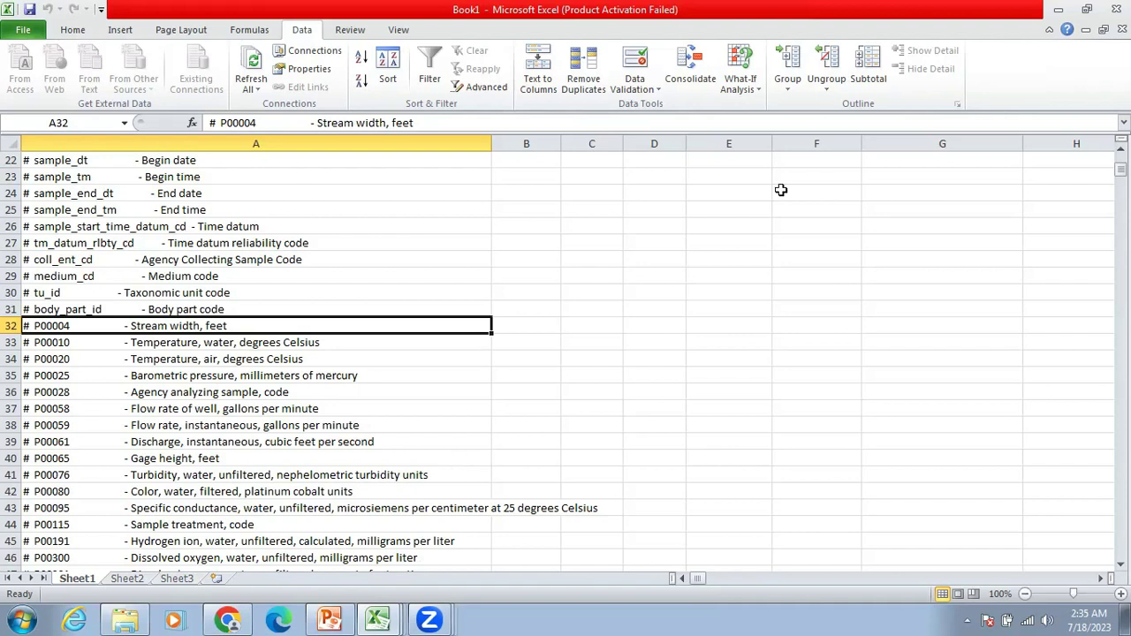
Step: Review the physical parameter codes from water temperature through turbidity and specific conductance
{"action": "left_click", "coordinate": [126, 344]}
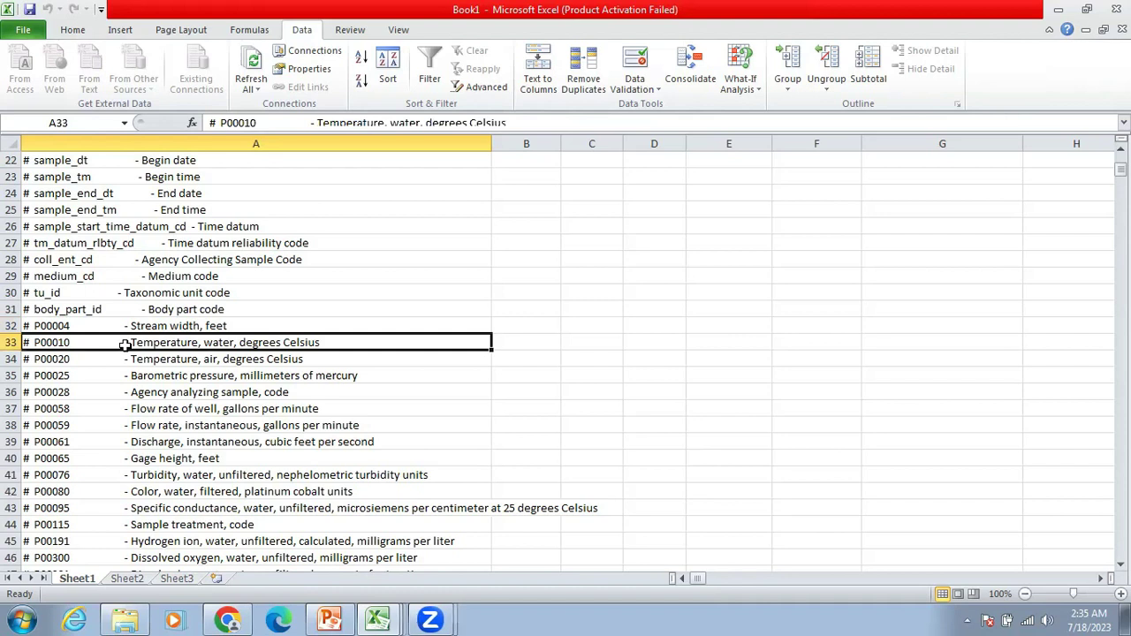
{"action": "key", "text": "Down"}
{"action": "left_click", "coordinate": [126, 345]}
{"action": "key", "text": "Down"}
{"action": "key", "text": "Down"}
{"action": "key", "text": "Down"}
{"action": "key", "text": "Down"}
{"action": "key", "text": "Down"}
{"action": "key", "text": "Down"}
{"action": "key", "text": "Down"}
{"action": "key", "text": "Down"}
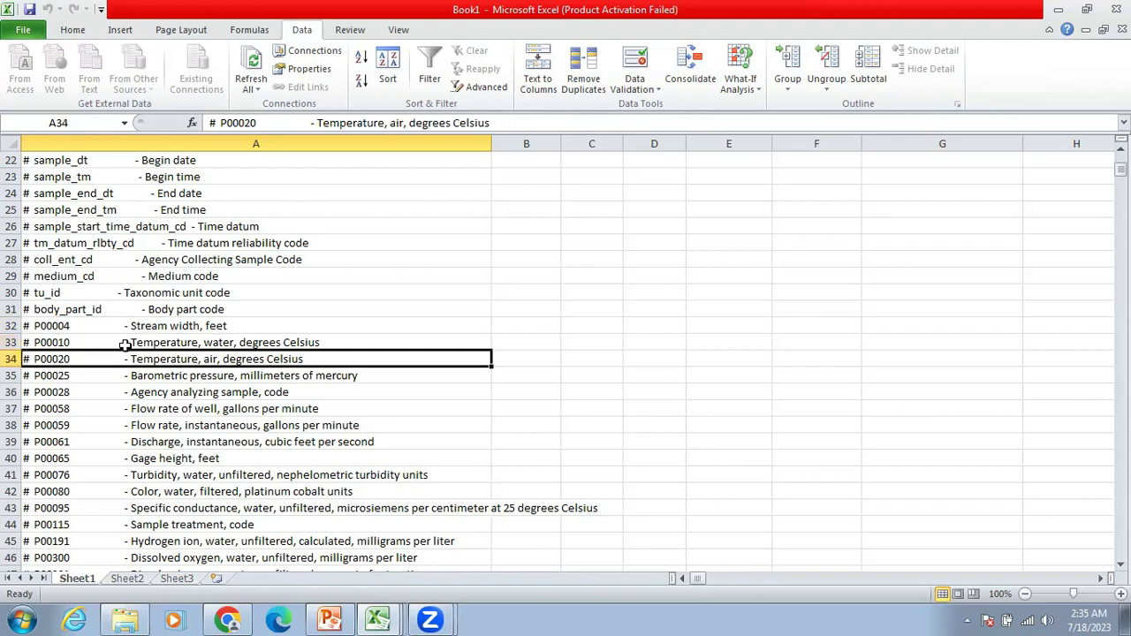
{"action": "key", "text": "Down"}
{"action": "key", "text": "Down"}
{"action": "key", "text": "Down"}
{"action": "key", "text": "Down"}
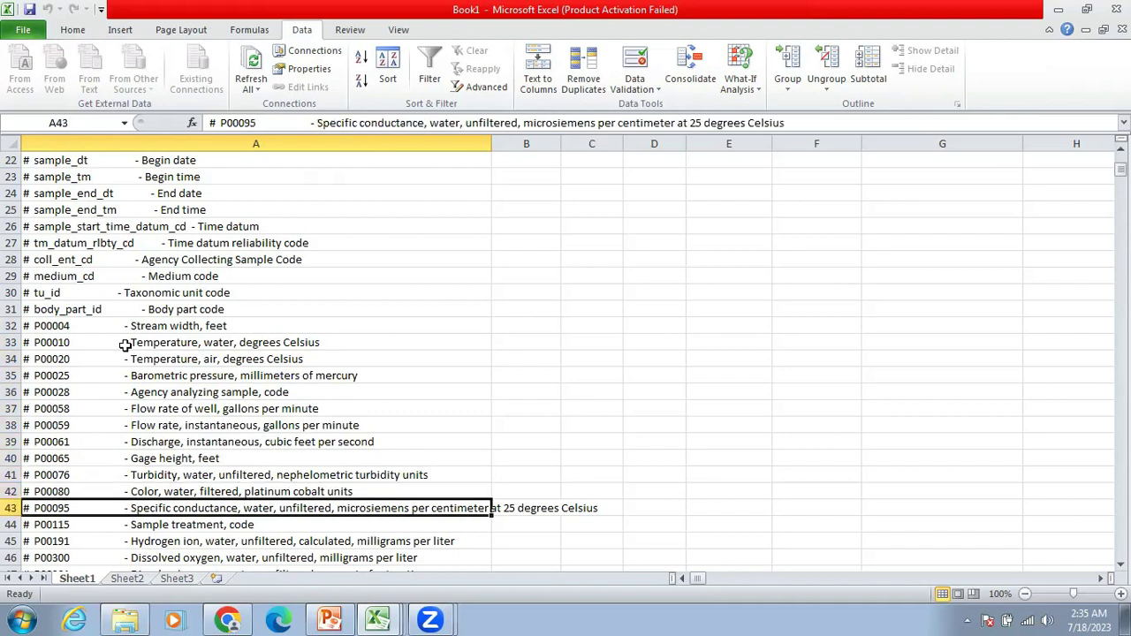
{"action": "key", "text": "Up"}
{"action": "key", "text": "Up"}
{"action": "key", "text": "Up"}
{"action": "key", "text": "Up"}
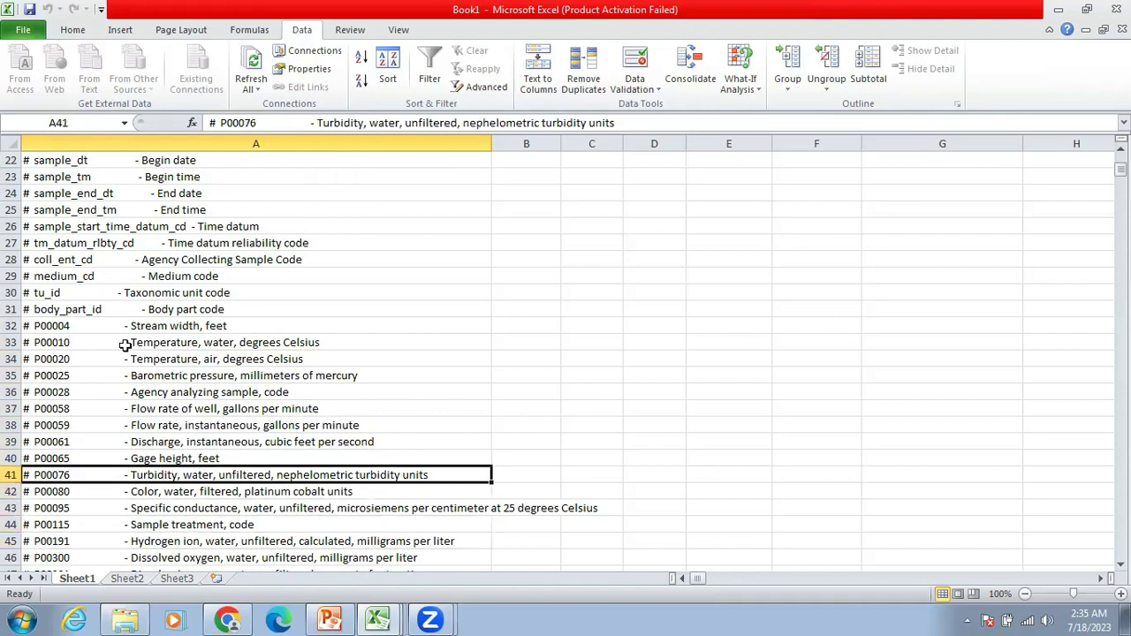
Step: Review the parameter codes for dissolved oxygen, chemical oxygen demand, pH and carbon dioxide
{"action": "key", "text": "Down"}
{"action": "key", "text": "Down"}
{"action": "key", "text": "Down"}
{"action": "key", "text": "Down"}
{"action": "key", "text": "Down"}
{"action": "key", "text": "Down"}
{"action": "key", "text": "Down"}
{"action": "key", "text": "Down"}
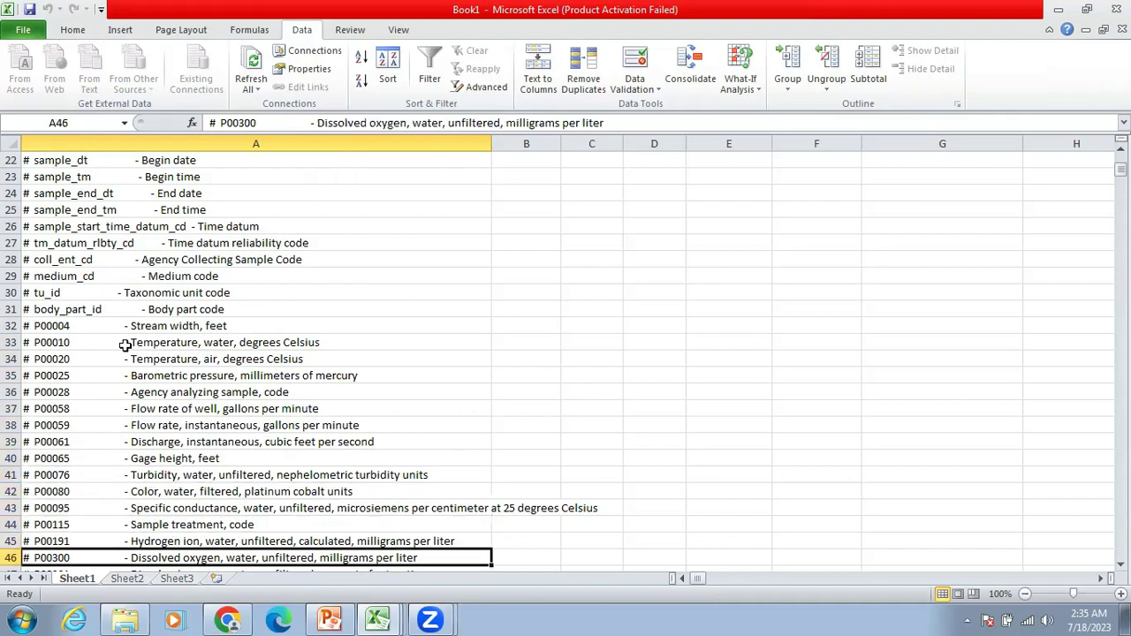
{"action": "key", "text": "Down"}
{"action": "key", "text": "Down"}
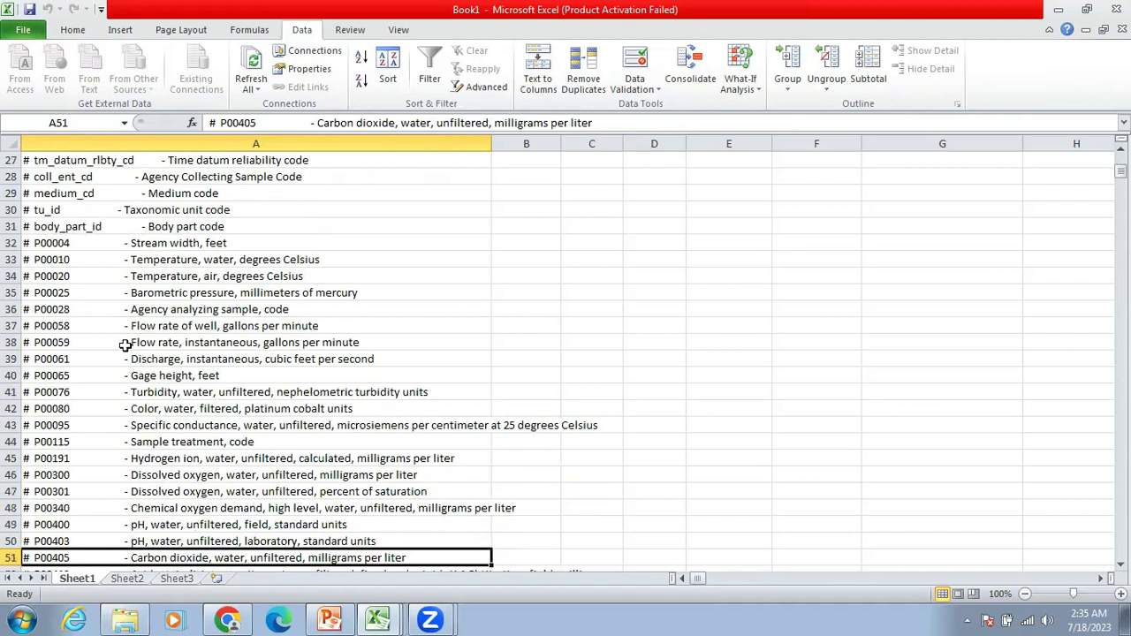
{"action": "key", "text": "Up"}
{"action": "key", "text": "Up"}
{"action": "key", "text": "Up"}
{"action": "key", "text": "Up"}
{"action": "key", "text": "Up"}
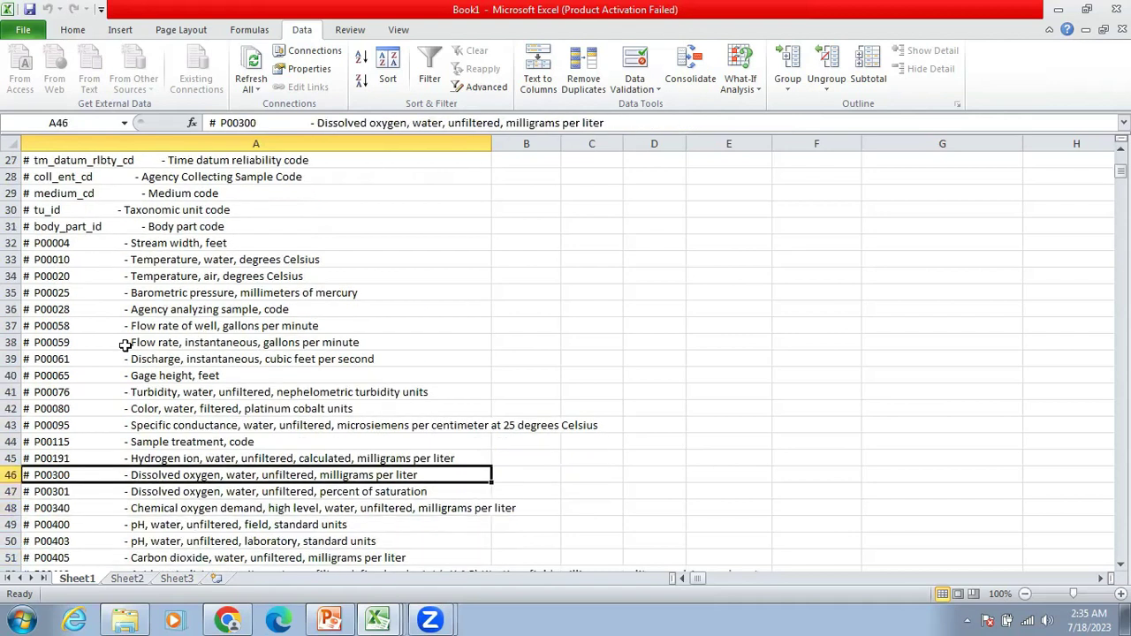
{"action": "key", "text": "Down"}
{"action": "key", "text": "Down"}
{"action": "key", "text": "Down"}
{"action": "key", "text": "Down"}
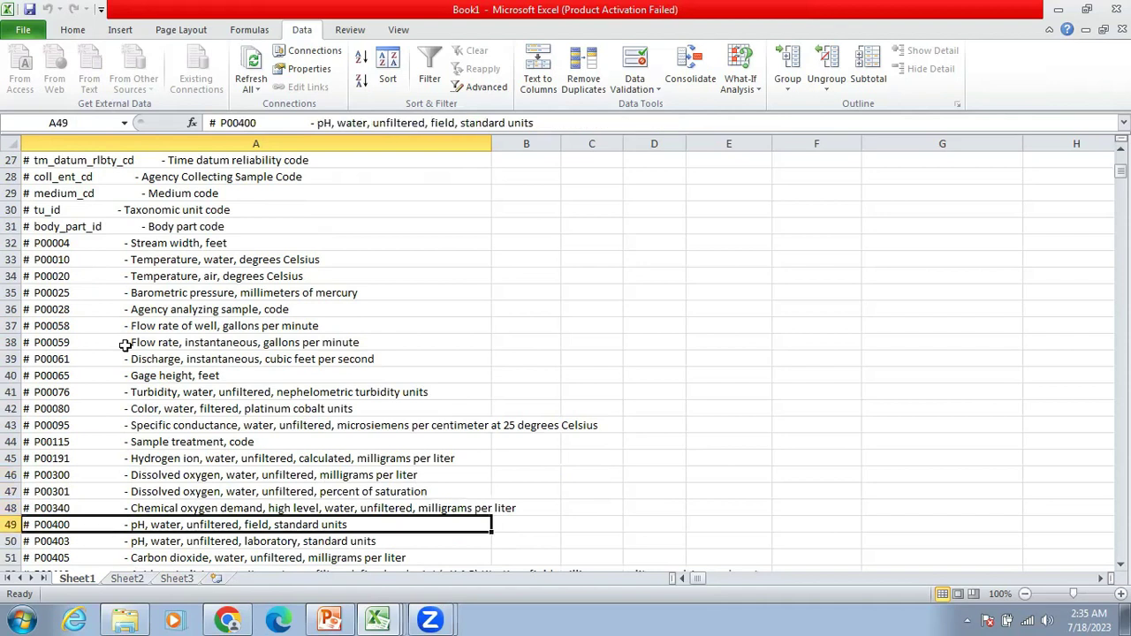
{"action": "key", "text": "Up"}
{"action": "key", "text": "Down"}
{"action": "key", "text": "Down"}
{"action": "key", "text": "Down"}
{"action": "key", "text": "Down"}
{"action": "key", "text": "Down"}
{"action": "key", "text": "Down"}
{"action": "key", "text": "Down"}
{"action": "key", "text": "Down"}
{"action": "key", "text": "Down"}
{"action": "key", "text": "Down"}
{"action": "key", "text": "Down"}
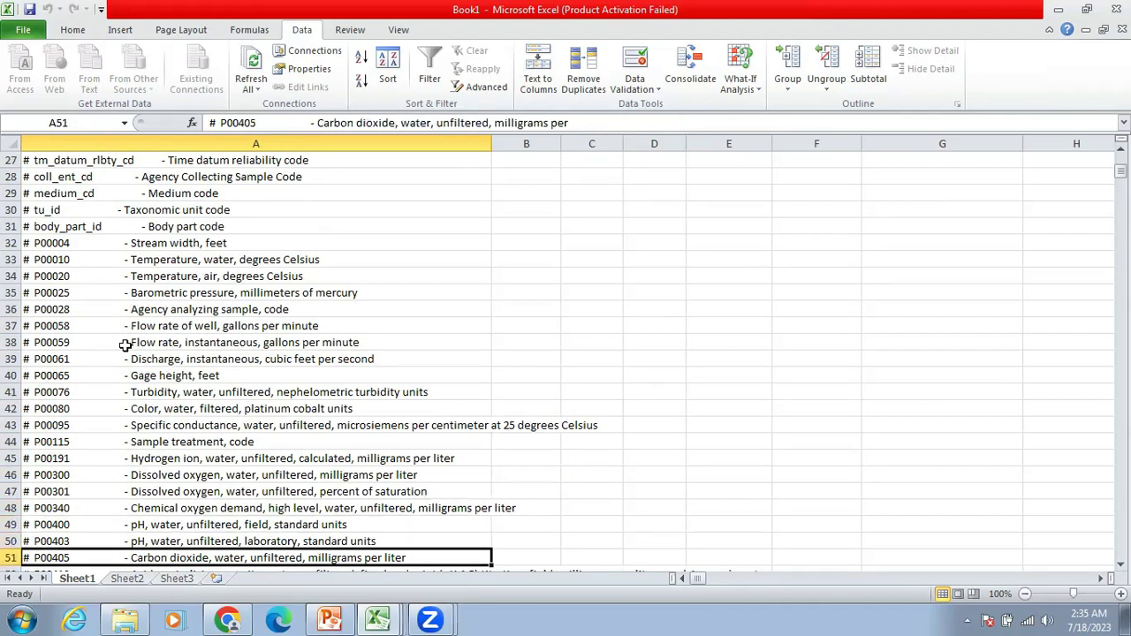
Step: Examine the parameter codes for acid neutralizing capacity, bicarbonate, carbonate and the nitrogen compounds down to nitrate
{"action": "key", "text": "Down"}
{"action": "key", "text": "Down"}
{"action": "key", "text": "Down"}
{"action": "key", "text": "Down"}
{"action": "key", "text": "Down"}
{"action": "key", "text": "Down"}
{"action": "key", "text": "Down"}
{"action": "key", "text": "Down"}
{"action": "key", "text": "Down"}
{"action": "key", "text": "Down"}
{"action": "key", "text": "Down"}
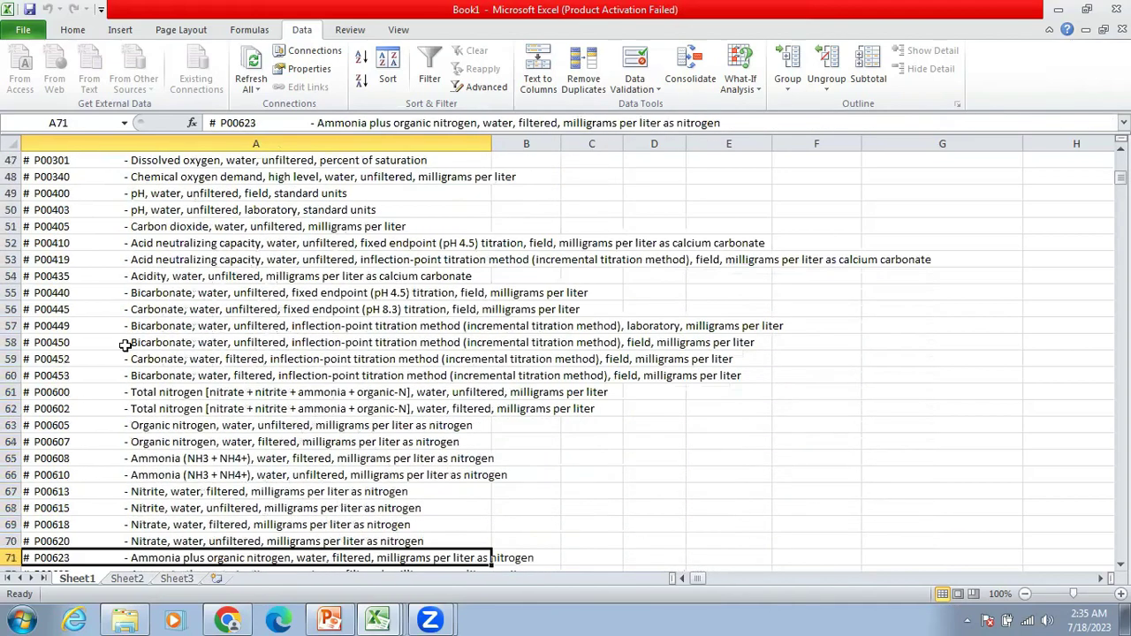
{"action": "key", "text": "Up"}
{"action": "key", "text": "Up"}
{"action": "key", "text": "Up"}
{"action": "key", "text": "Up"}
{"action": "key", "text": "Down"}
{"action": "key", "text": "Down"}
{"action": "key", "text": "Down"}
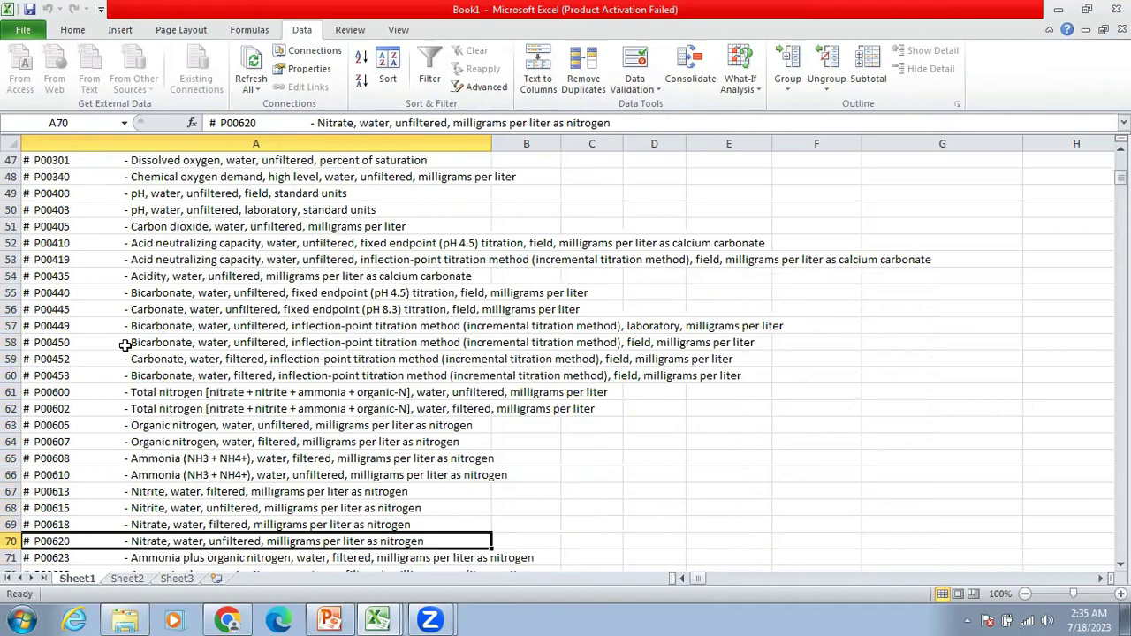
Step: Review the parameter codes for ammonia plus organic nitrogen, phosphorus, organic carbon, cyanide, sulfide and hardness
{"action": "key", "text": "Down"}
{"action": "key", "text": "Down"}
{"action": "key", "text": "Down"}
{"action": "key", "text": "Down"}
{"action": "key", "text": "Down"}
{"action": "key", "text": "Down"}
{"action": "key", "text": "Down"}
{"action": "key", "text": "Down"}
{"action": "key", "text": "Down"}
{"action": "key", "text": "Down"}
{"action": "key", "text": "Down"}
{"action": "key", "text": "Down"}
{"action": "key", "text": "Down"}
{"action": "key", "text": "Down"}
{"action": "key", "text": "Down"}
{"action": "key", "text": "Down"}
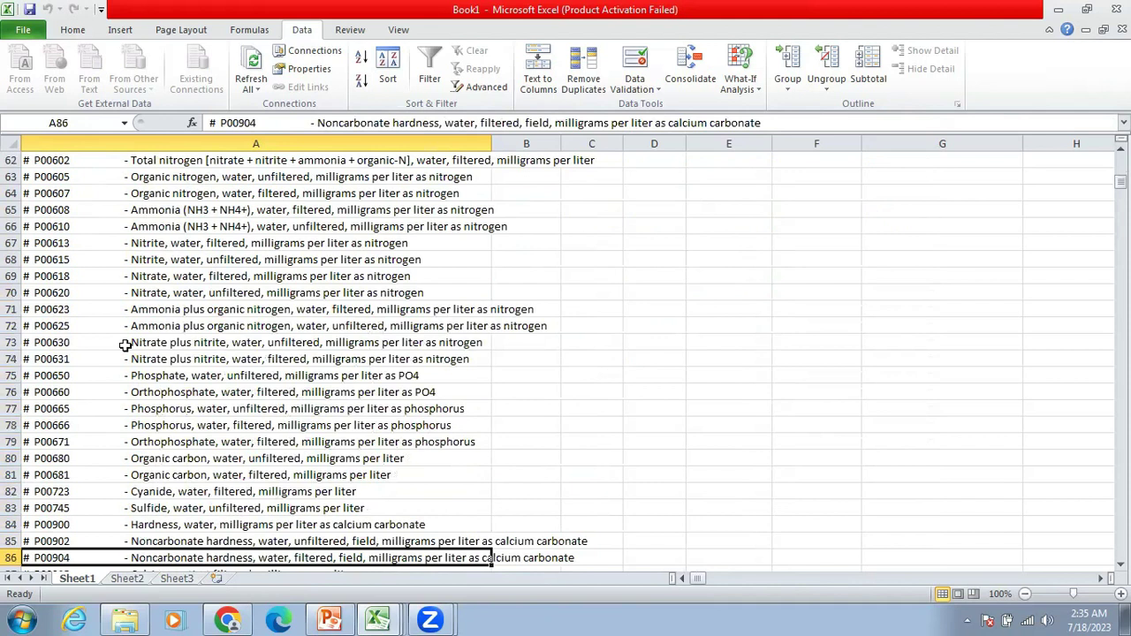
Step: Examine the major-ion parameter codes from calcium and magnesium through chloride, sulfate, fluoride and silica, down to arsenic and barium
{"action": "key", "text": "Down"}
{"action": "key", "text": "Down"}
{"action": "key", "text": "Down"}
{"action": "key", "text": "Down"}
{"action": "key", "text": "Down"}
{"action": "key", "text": "Down"}
{"action": "key", "text": "Down"}
{"action": "key", "text": "Down"}
{"action": "key", "text": "Down"}
{"action": "key", "text": "Down"}
{"action": "key", "text": "Down"}
{"action": "key", "text": "Down"}
{"action": "key", "text": "Down"}
{"action": "key", "text": "Down"}
{"action": "key", "text": "Down"}
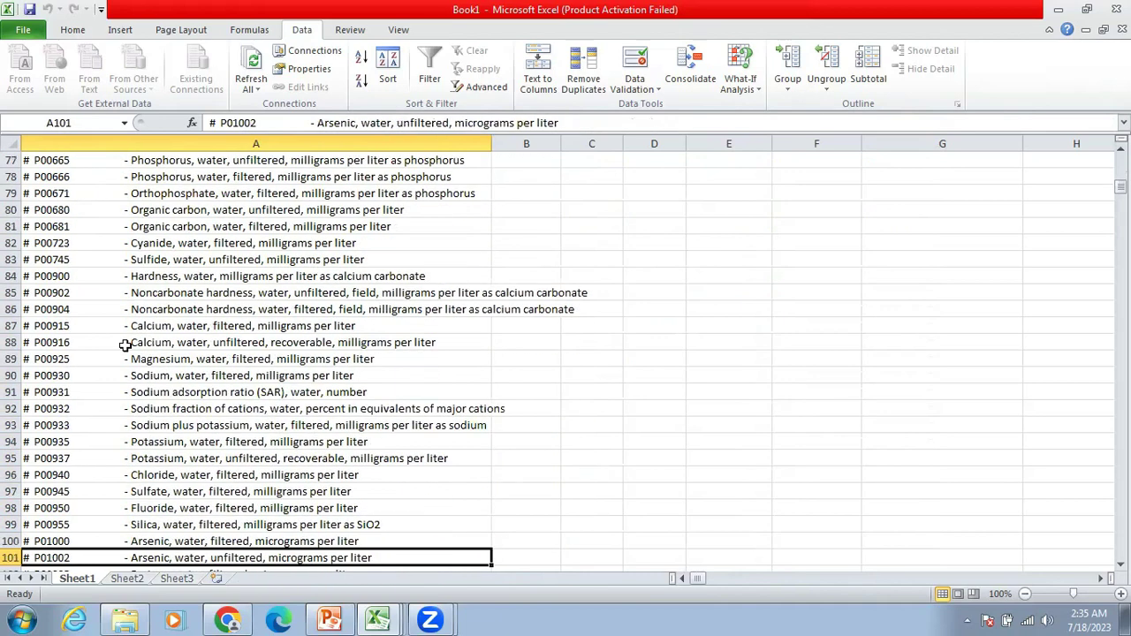
{"action": "key", "text": "Down"}
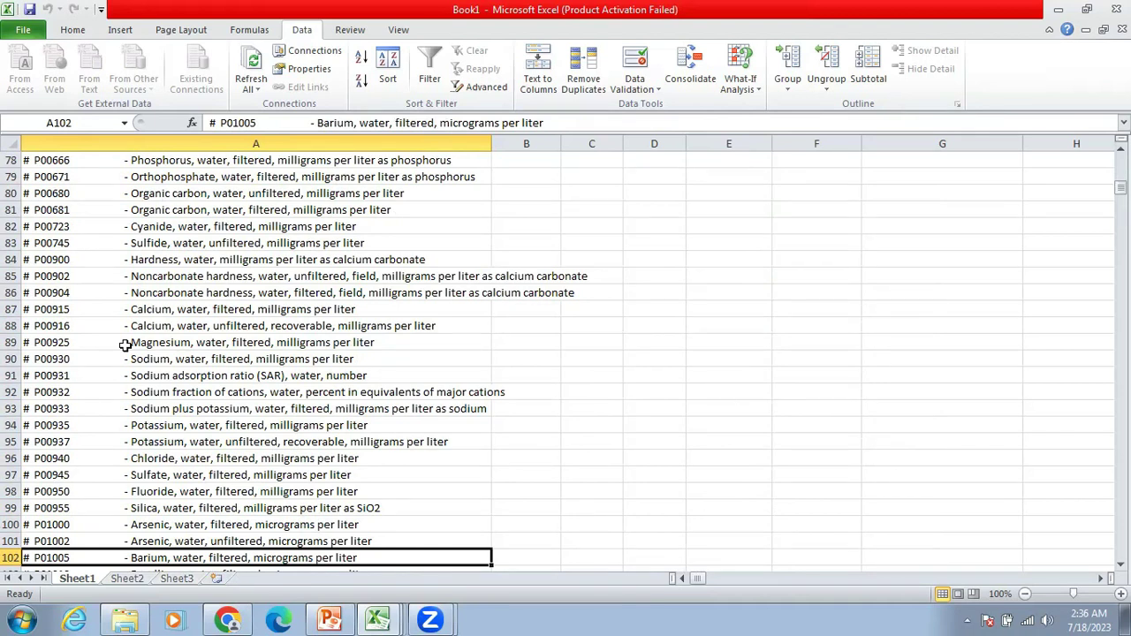
Step: Look through the trace-metal parameter codes from beryllium, boron and cadmium through chromium, copper, iron, lead and manganese
{"action": "key", "text": "Down"}
{"action": "key", "text": "Down"}
{"action": "key", "text": "Down"}
{"action": "key", "text": "Down"}
{"action": "key", "text": "Down"}
{"action": "key", "text": "Down"}
{"action": "key", "text": "Down"}
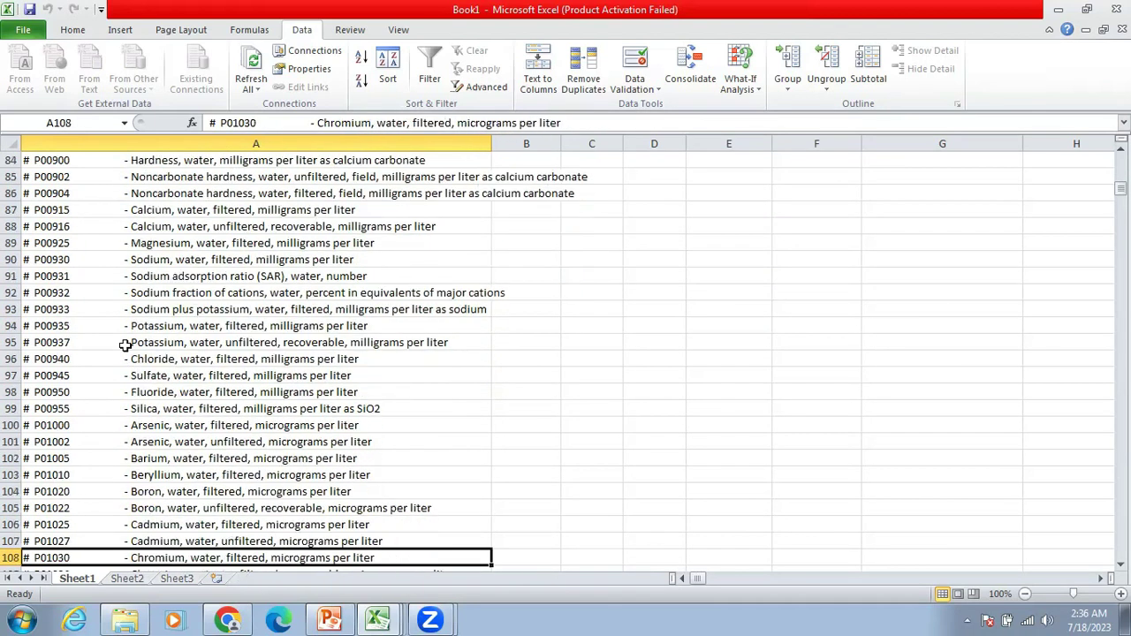
{"action": "key", "text": "Down"}
{"action": "key", "text": "Down"}
{"action": "key", "text": "Down"}
{"action": "key", "text": "Down"}
{"action": "key", "text": "Down"}
{"action": "key", "text": "Down"}
{"action": "key", "text": "Down"}
{"action": "key", "text": "Down"}
{"action": "key", "text": "Down"}
{"action": "key", "text": "Down"}
{"action": "key", "text": "Down"}
{"action": "key", "text": "Down"}
{"action": "key", "text": "Down"}
{"action": "key", "text": "Down"}
{"action": "key", "text": "Down"}
{"action": "key", "text": "Down"}
{"action": "key", "text": "Down"}
{"action": "key", "text": "Down"}
{"action": "key", "text": "Down"}
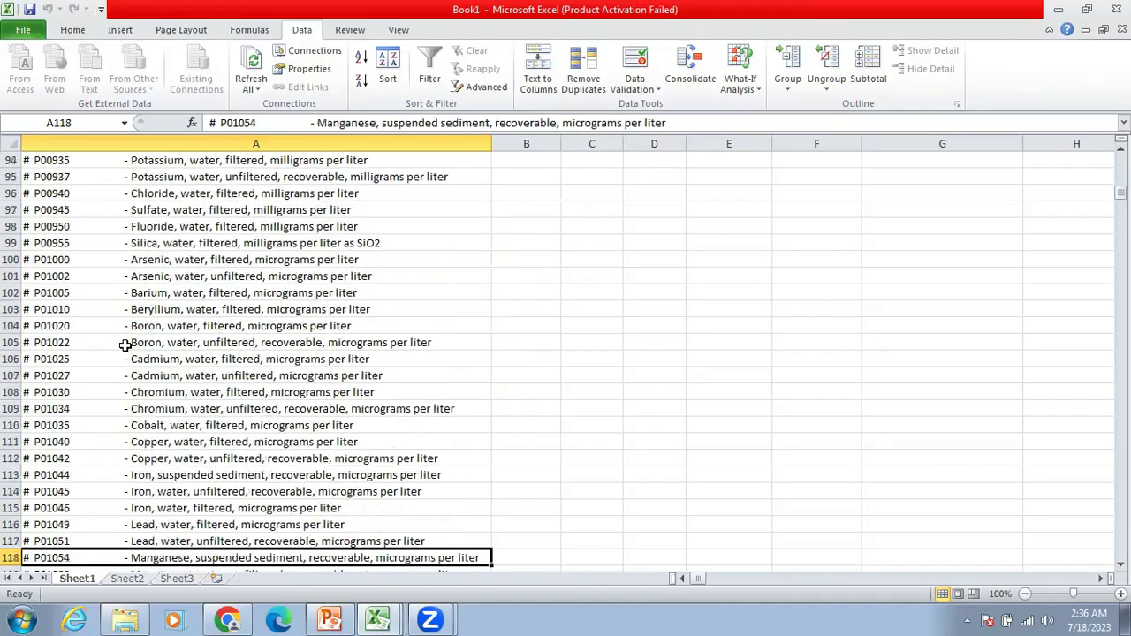
Step: Skim the codes for aluminum, lithium, selenium and radioactivity, continuing into the filtered-water pesticides down to simazine
{"action": "key", "text": "Down"}
{"action": "key", "text": "Down"}
{"action": "key", "text": "Down"}
{"action": "key", "text": "Down"}
{"action": "key", "text": "Down"}
{"action": "key", "text": "Down"}
{"action": "key", "text": "Down"}
{"action": "key", "text": "Down"}
{"action": "key", "text": "Down"}
{"action": "key", "text": "Down"}
{"action": "key", "text": "Down"}
{"action": "key", "text": "Down"}
{"action": "key", "text": "Down"}
{"action": "key", "text": "Down"}
{"action": "key", "text": "Down"}
{"action": "key", "text": "Down"}
{"action": "key", "text": "Down"}
{"action": "key", "text": "Down"}
{"action": "key", "text": "Down"}
{"action": "key", "text": "Down"}
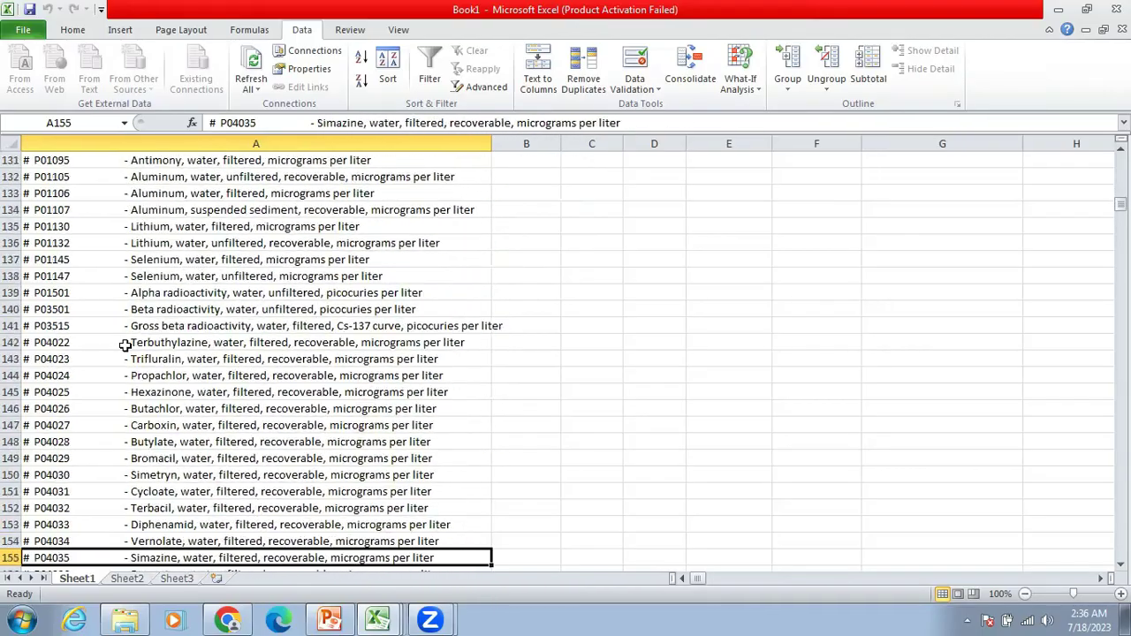
Step: Skim the codes for the remaining pesticides, coliform bacteria and volatile organic compounds down to chloroethane
{"action": "key", "text": "Down"}
{"action": "key", "text": "Down"}
{"action": "key", "text": "Down"}
{"action": "key", "text": "Down"}
{"action": "key", "text": "Down"}
{"action": "key", "text": "Down"}
{"action": "key", "text": "Down"}
{"action": "key", "text": "Down"}
{"action": "key", "text": "Down"}
{"action": "key", "text": "Down"}
{"action": "key", "text": "Down"}
{"action": "key", "text": "Down"}
{"action": "key", "text": "Down"}
{"action": "key", "text": "Down"}
{"action": "key", "text": "Down"}
{"action": "key", "text": "Down"}
{"action": "key", "text": "Down"}
{"action": "key", "text": "Down"}
{"action": "key", "text": "Down"}
{"action": "key", "text": "Down"}
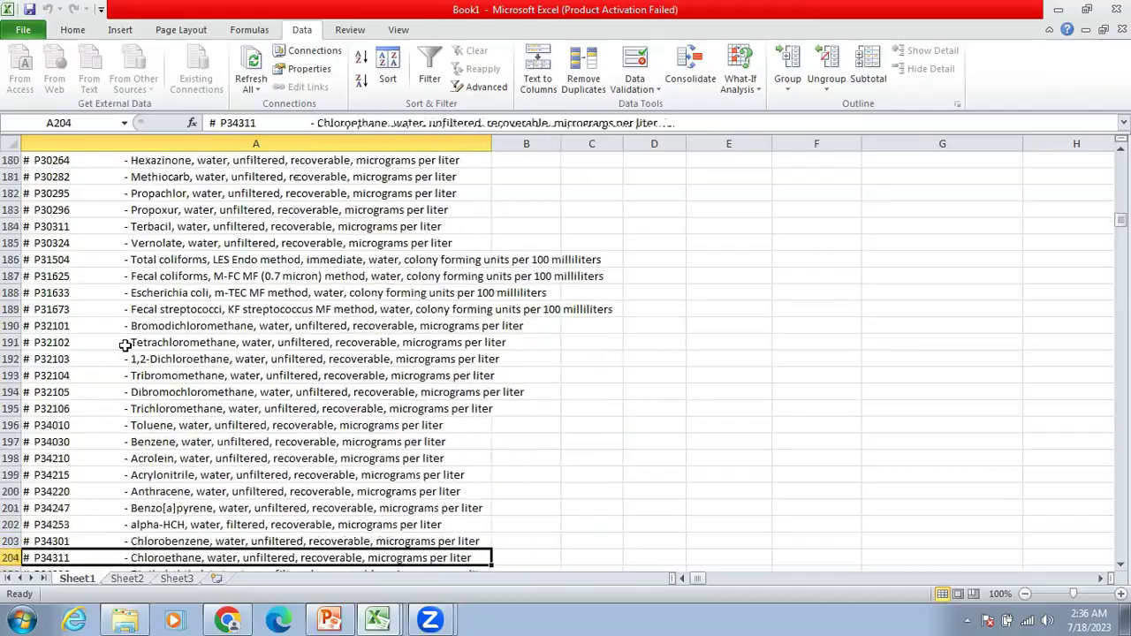
Step: Look over the organic compound codes from chloroethane through pentachlorophenol, aldrin, lindane and chlordane to p,p'-DDE
{"action": "key", "text": "Down"}
{"action": "key", "text": "Down"}
{"action": "key", "text": "Down"}
{"action": "key", "text": "Down"}
{"action": "key", "text": "Down"}
{"action": "key", "text": "Down"}
{"action": "key", "text": "Down"}
{"action": "key", "text": "Down"}
{"action": "key", "text": "Down"}
{"action": "key", "text": "Down"}
{"action": "key", "text": "Down"}
{"action": "key", "text": "Down"}
{"action": "key", "text": "Down"}
{"action": "key", "text": "Down"}
{"action": "key", "text": "Down"}
{"action": "key", "text": "Down"}
{"action": "key", "text": "Down"}
{"action": "key", "text": "Down"}
{"action": "key", "text": "Down"}
{"action": "key", "text": "Down"}
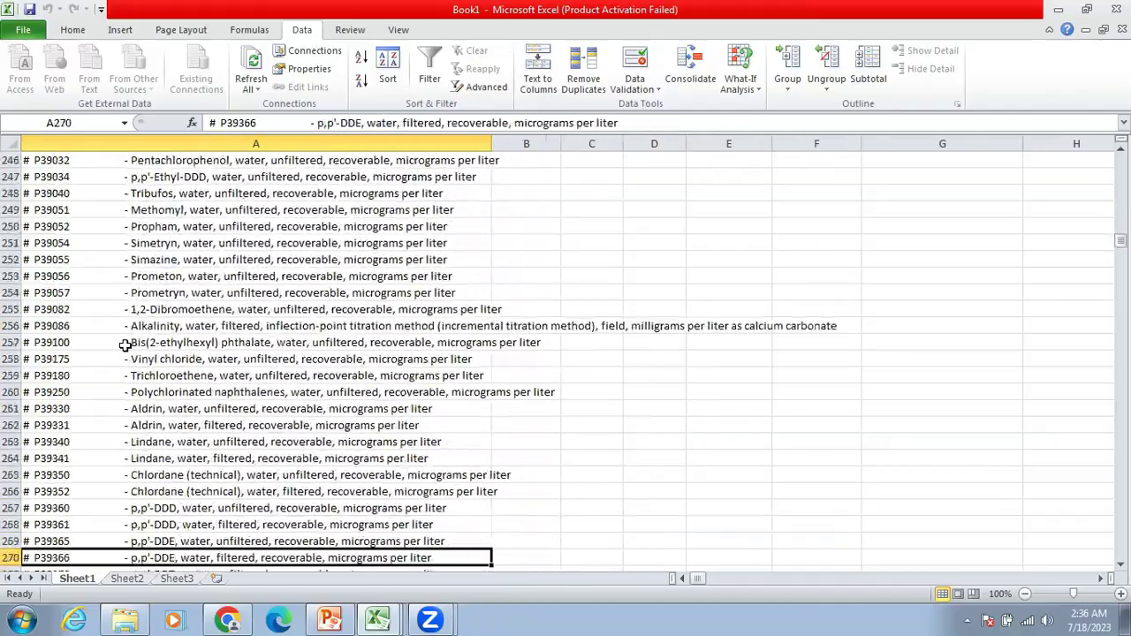
Step: Continue down column A past the p,p'-DDE codes through the P46342 to P61598 range of parameter codes
{"action": "key", "text": "Down"}
{"action": "key", "text": "Down"}
{"action": "key", "text": "Down"}
{"action": "key", "text": "Down"}
{"action": "key", "text": "Down"}
{"action": "key", "text": "Down"}
{"action": "key", "text": "Down"}
{"action": "key", "text": "Down"}
{"action": "key", "text": "Down"}
{"action": "key", "text": "Down"}
{"action": "key", "text": "Down"}
{"action": "key", "text": "Down"}
{"action": "key", "text": "Down"}
{"action": "key", "text": "Down"}
{"action": "key", "text": "Down"}
{"action": "key", "text": "Down"}
{"action": "key", "text": "Down"}
{"action": "key", "text": "Down"}
{"action": "key", "text": "Down"}
{"action": "key", "text": "Down"}
Step: Go back up the parameter list past helium-3/helium-4 to the site visit purpose code, P50280
{"action": "key", "text": "Up"}
{"action": "key", "text": "Up"}
{"action": "key", "text": "Up"}
{"action": "key", "text": "Up"}
{"action": "key", "text": "Up"}
{"action": "key", "text": "Up"}
{"action": "key", "text": "Up"}
{"action": "key", "text": "Up"}
{"action": "key", "text": "Up"}
{"action": "key", "text": "Up"}
{"action": "key", "text": "Up"}
{"action": "key", "text": "Up"}
{"action": "key", "text": "Up"}
{"action": "key", "text": "Up"}
{"action": "key", "text": "Up"}
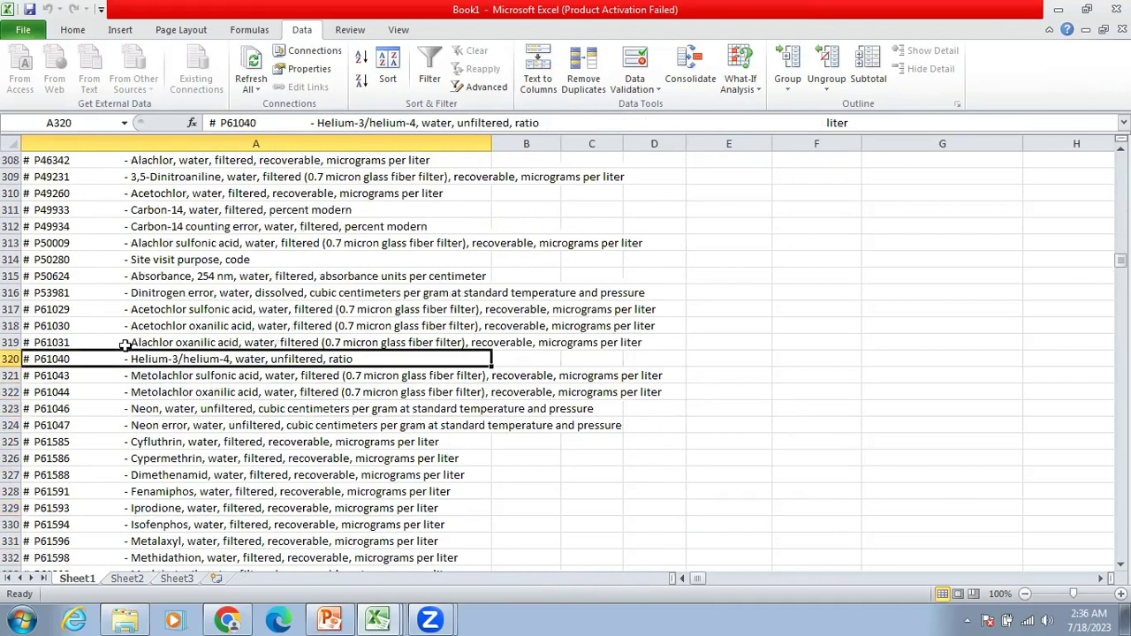
{"action": "key", "text": "Up"}
{"action": "key", "text": "Up"}
{"action": "key", "text": "Up"}
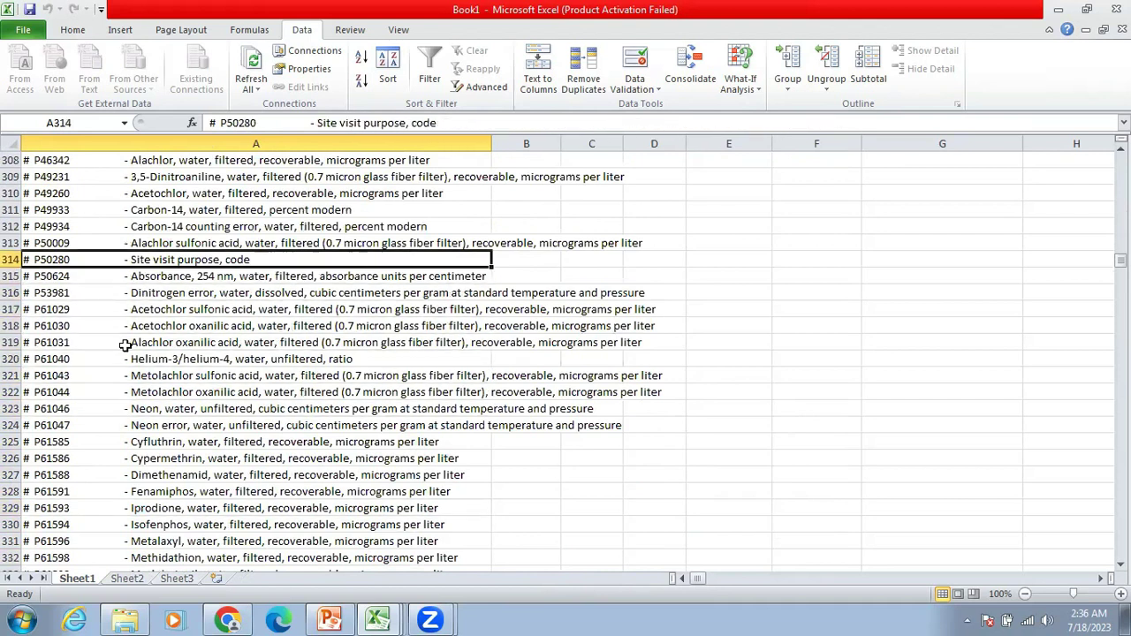
Step: Examine the parameter codes around the site visit purpose code, ending at the dinitrogen error code P53981
{"action": "key", "text": "Up"}
{"action": "key", "text": "Up"}
{"action": "key", "text": "Up"}
{"action": "key", "text": "Down"}
{"action": "key", "text": "Down"}
{"action": "key", "text": "Down"}
{"action": "key", "text": "Down"}
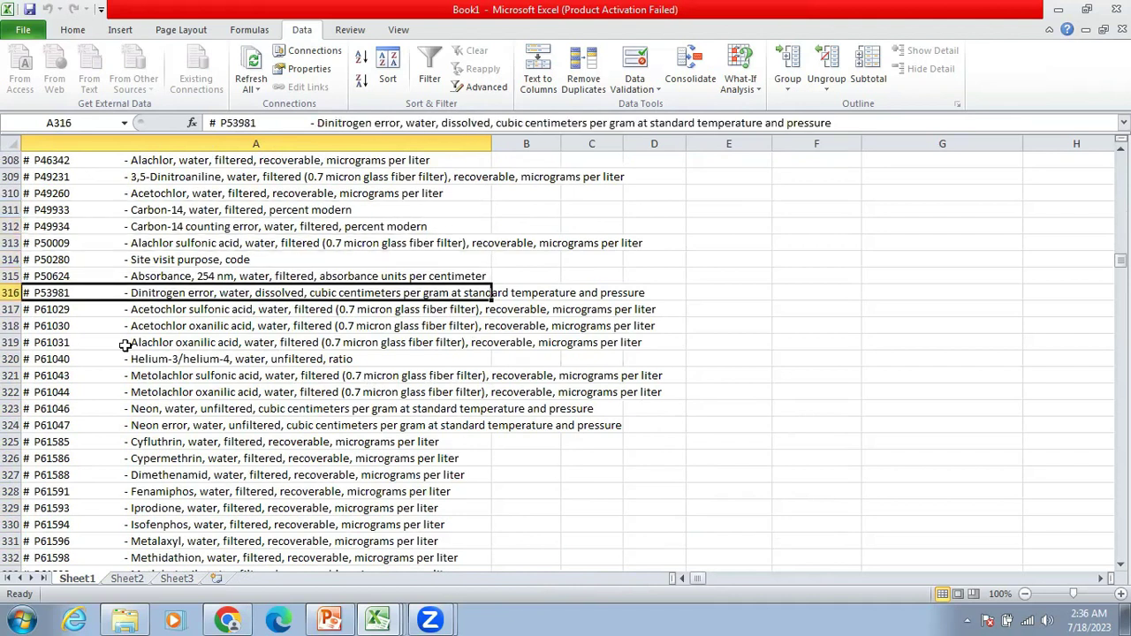
Step: Skim down column A from dinitrogen error P53981 through the remaining parameter codes to sample volume code P99860
{"action": "key", "text": "Down"}
{"action": "key", "text": "Down"}
{"action": "key", "text": "Down"}
{"action": "key", "text": "Down"}
{"action": "key", "text": "Down"}
{"action": "key", "text": "Down"}
{"action": "key", "text": "Down"}
{"action": "key", "text": "Down"}
{"action": "key", "text": "Down"}
{"action": "key", "text": "Down"}
{"action": "key", "text": "Down"}
{"action": "key", "text": "Down"}
{"action": "key", "text": "Down"}
{"action": "key", "text": "Down"}
{"action": "key", "text": "Down"}
{"action": "key", "text": "Down"}
{"action": "key", "text": "Down"}
{"action": "key", "text": "Down"}
{"action": "key", "text": "Down"}
{"action": "key", "text": "Down"}
{"action": "key", "text": "Down"}
{"action": "key", "text": "Down"}
{"action": "key", "text": "Down"}
{"action": "key", "text": "Down"}
{"action": "key", "text": "Down"}
{"action": "key", "text": "Down"}
{"action": "key", "text": "Down"}
{"action": "key", "text": "Down"}
{"action": "key", "text": "Down"}
{"action": "key", "text": "Down"}
{"action": "key", "text": "Down"}
{"action": "key", "text": "Down"}
{"action": "key", "text": "Down"}
{"action": "key", "text": "Down"}
{"action": "key", "text": "Down"}
{"action": "key", "text": "Down"}
{"action": "key", "text": "Down"}
{"action": "key", "text": "Down"}
{"action": "key", "text": "Down"}
{"action": "key", "text": "Down"}
{"action": "key", "text": "Down"}
{"action": "key", "text": "Down"}
{"action": "key", "text": "Down"}
{"action": "key", "text": "Down"}
{"action": "key", "text": "Down"}
{"action": "key", "text": "Down"}
{"action": "key", "text": "Down"}
{"action": "key", "text": "Down"}
{"action": "key", "text": "Down"}
{"action": "key", "text": "Down"}
{"action": "key", "text": "Down"}
{"action": "key", "text": "Down"}
{"action": "key", "text": "Down"}
{"action": "key", "text": "Down"}
{"action": "key", "text": "Down"}
{"action": "key", "text": "Down"}
{"action": "key", "text": "Down"}
{"action": "key", "text": "Down"}
{"action": "key", "text": "Down"}
{"action": "key", "text": "Down"}
{"action": "key", "text": "Down"}
{"action": "key", "text": "Down"}
{"action": "key", "text": "Down"}
{"action": "key", "text": "Down"}
{"action": "key", "text": "Down"}
{"action": "key", "text": "Down"}
{"action": "key", "text": "Down"}
{"action": "key", "text": "Down"}
{"action": "key", "text": "Down"}
{"action": "key", "text": "Down"}
{"action": "key", "text": "Down"}
{"action": "key", "text": "Down"}
{"action": "key", "text": "Down"}
{"action": "key", "text": "Down"}
{"action": "key", "text": "Down"}
{"action": "key", "text": "Down"}
{"action": "key", "text": "Down"}
{"action": "key", "text": "Down"}
{"action": "key", "text": "Down"}
{"action": "key", "text": "Down"}
{"action": "key", "text": "Down"}
{"action": "key", "text": "Down"}
{"action": "key", "text": "Down"}
{"action": "key", "text": "Down"}
{"action": "key", "text": "Down"}
{"action": "key", "text": "Down"}
{"action": "key", "text": "Down"}
{"action": "key", "text": "Down"}
{"action": "key", "text": "Down"}
{"action": "key", "text": "Down"}
{"action": "key", "text": "Down"}
{"action": "key", "text": "Down"}
{"action": "key", "text": "Down"}
{"action": "key", "text": "Down"}
{"action": "key", "text": "Down"}
{"action": "key", "text": "Down"}
{"action": "key", "text": "Down"}
{"action": "key", "text": "Down"}
{"action": "key", "text": "Down"}
{"action": "key", "text": "Down"}
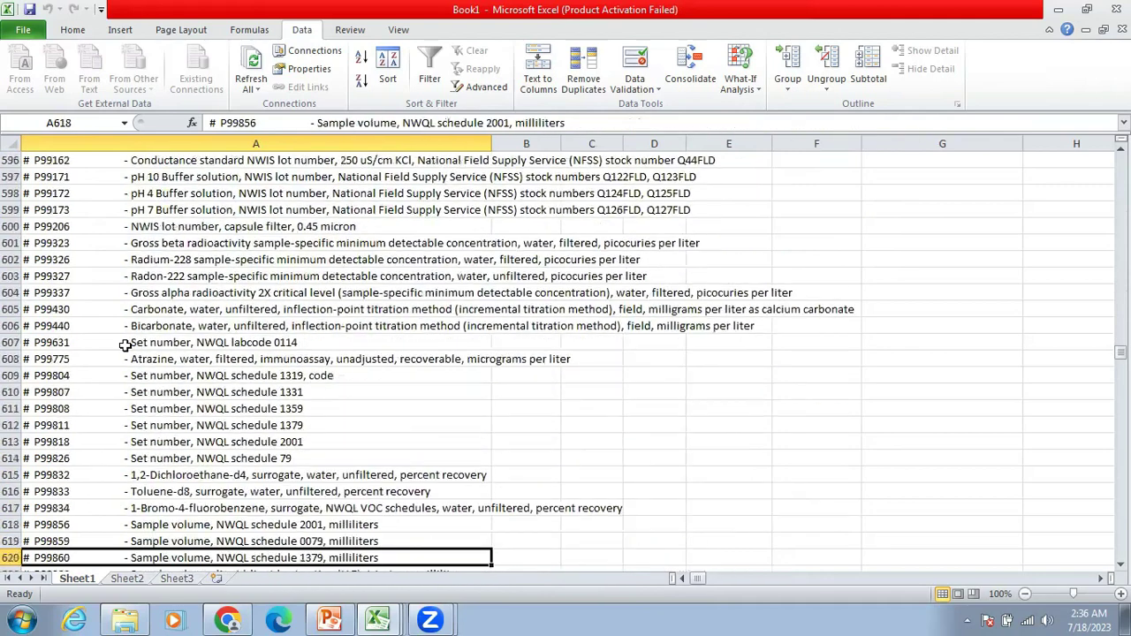
Step: Continue past the last parameter code, P99995, into the code descriptions that follow the list
{"action": "key", "text": "Down"}
{"action": "key", "text": "Down"}
{"action": "key", "text": "Down"}
{"action": "key", "text": "Down"}
{"action": "key", "text": "Down"}
{"action": "key", "text": "Down"}
{"action": "key", "text": "Down"}
{"action": "key", "text": "Down"}
{"action": "key", "text": "Down"}
{"action": "key", "text": "Down"}
{"action": "key", "text": "Down"}
{"action": "key", "text": "Down"}
{"action": "key", "text": "Down"}
{"action": "key", "text": "Down"}
{"action": "key", "text": "Down"}
{"action": "key", "text": "Down"}
{"action": "key", "text": "Down"}
{"action": "key", "text": "Down"}
{"action": "key", "text": "Down"}
{"action": "key", "text": "Down"}
Step: Go back up through the code descriptions, then review the time datum, datum reliability and coll_ent_cd entries down to NON-USGS
{"action": "key", "text": "Up"}
{"action": "key", "text": "Up"}
{"action": "key", "text": "Up"}
{"action": "key", "text": "Up"}
{"action": "key", "text": "Up"}
{"action": "key", "text": "Up"}
{"action": "key", "text": "Up"}
{"action": "key", "text": "Up"}
{"action": "key", "text": "Up"}
{"action": "key", "text": "Up"}
{"action": "key", "text": "Up"}
{"action": "key", "text": "Up"}
{"action": "key", "text": "Down"}
{"action": "key", "text": "Down"}
{"action": "key", "text": "Down"}
{"action": "key", "text": "Down"}
{"action": "key", "text": "Down"}
{"action": "key", "text": "Down"}
{"action": "key", "text": "Down"}
{"action": "key", "text": "Down"}
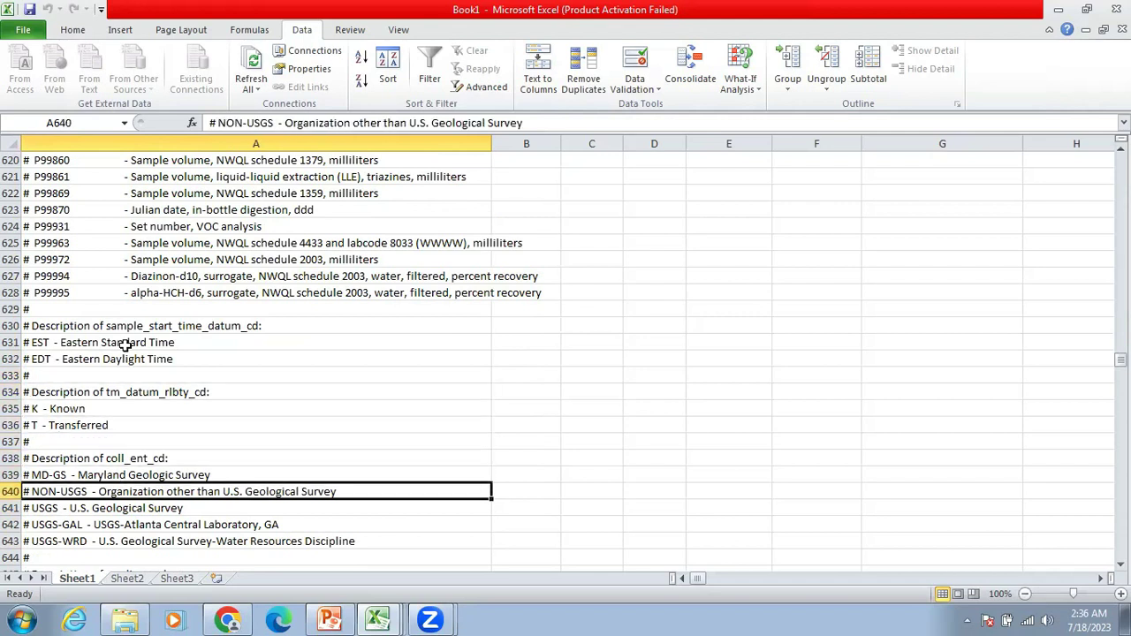
Step: Look over the remaining USGS collecting entity codes and the medium_cd entries down to the tu_id description heading
{"action": "key", "text": "Down"}
{"action": "key", "text": "Down"}
{"action": "key", "text": "Down"}
{"action": "key", "text": "Down"}
{"action": "key", "text": "Down"}
{"action": "key", "text": "Down"}
{"action": "key", "text": "Down"}
{"action": "key", "text": "Down"}
{"action": "key", "text": "Down"}
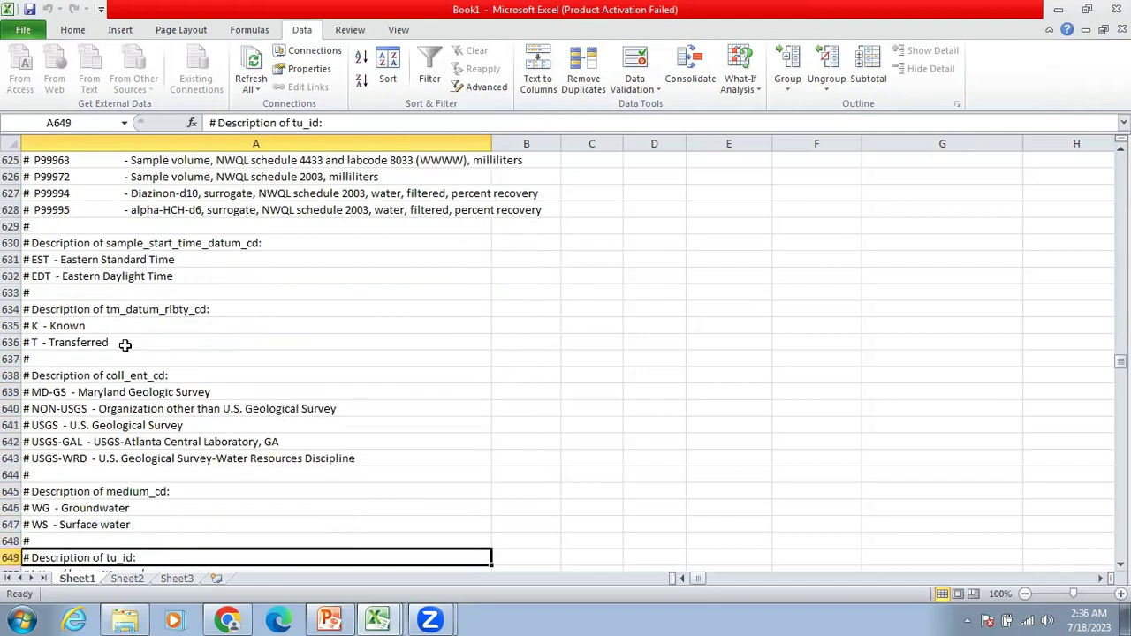
Step: Go back up from the tu_id description heading to the MD-GS entry under coll_ent_cd
{"action": "key", "text": "Up"}
{"action": "key", "text": "Up"}
{"action": "key", "text": "Up"}
{"action": "key", "text": "Up"}
{"action": "key", "text": "Up"}
{"action": "key", "text": "Up"}
{"action": "key", "text": "Up"}
{"action": "key", "text": "Up"}
{"action": "key", "text": "Up"}
{"action": "key", "text": "Up"}
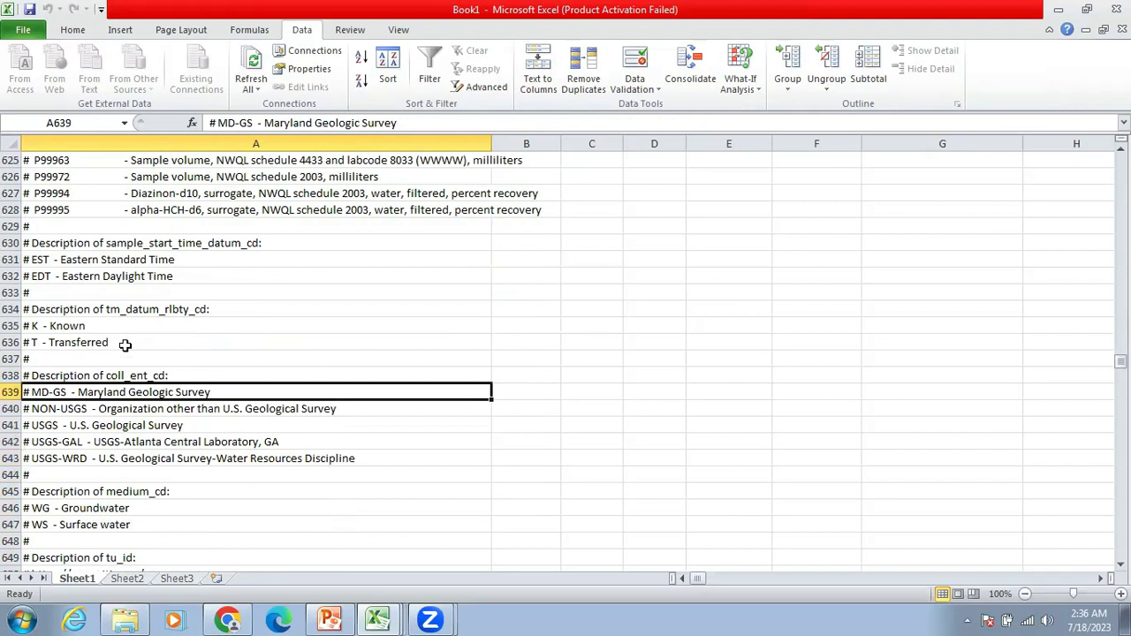
Step: Look through the collecting entity and medium codes again, continuing down to the Less than entry under remark_cd
{"action": "key", "text": "Down"}
{"action": "key", "text": "Down"}
{"action": "key", "text": "Down"}
{"action": "key", "text": "Down"}
{"action": "key", "text": "Down"}
{"action": "key", "text": "Down"}
{"action": "key", "text": "Down"}
{"action": "key", "text": "Down"}
{"action": "key", "text": "Down"}
{"action": "key", "text": "Down"}
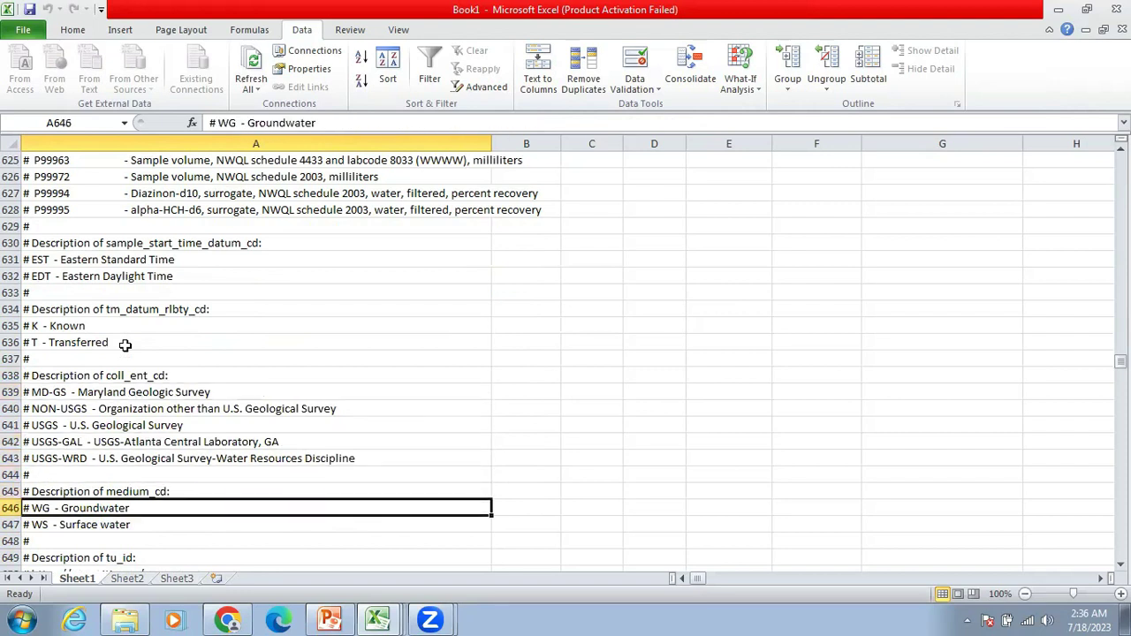
{"action": "key", "text": "Down"}
{"action": "key", "text": "Down"}
{"action": "key", "text": "Down"}
{"action": "key", "text": "Down"}
{"action": "key", "text": "Down"}
{"action": "key", "text": "Down"}
{"action": "key", "text": "Down"}
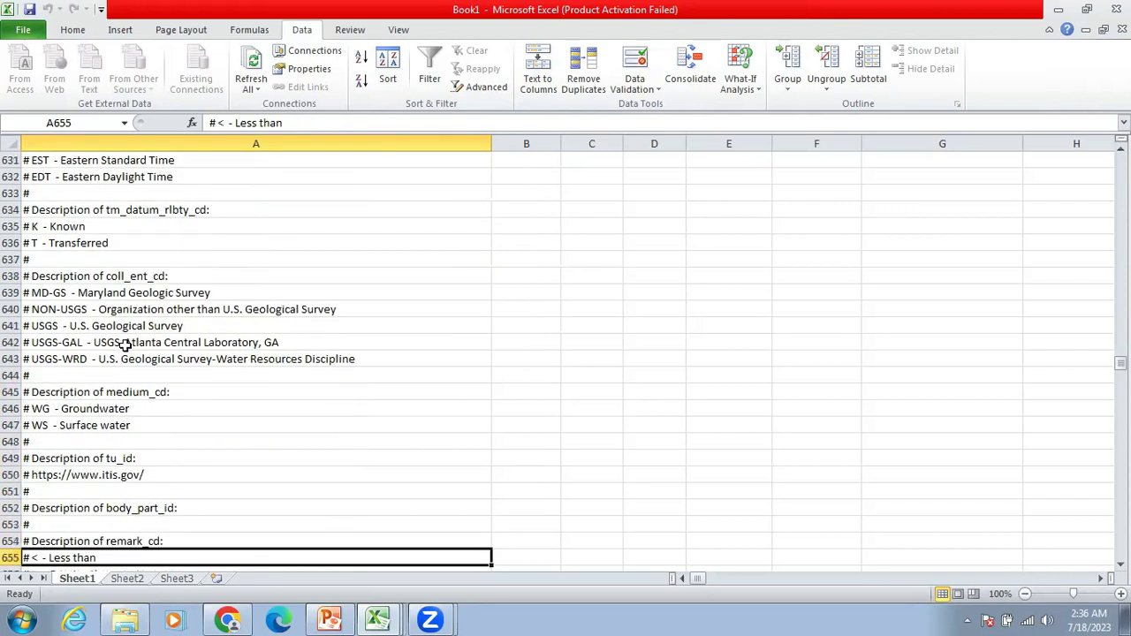
Step: Return to the WG - Groundwater entry in the medium_cd description
{"action": "key", "text": "Up"}
{"action": "key", "text": "Up"}
{"action": "key", "text": "Up"}
{"action": "key", "text": "Up"}
{"action": "key", "text": "Up"}
{"action": "key", "text": "Up"}
{"action": "key", "text": "Up"}
{"action": "key", "text": "Up"}
{"action": "key", "text": "Up"}
{"action": "key", "text": "Up"}
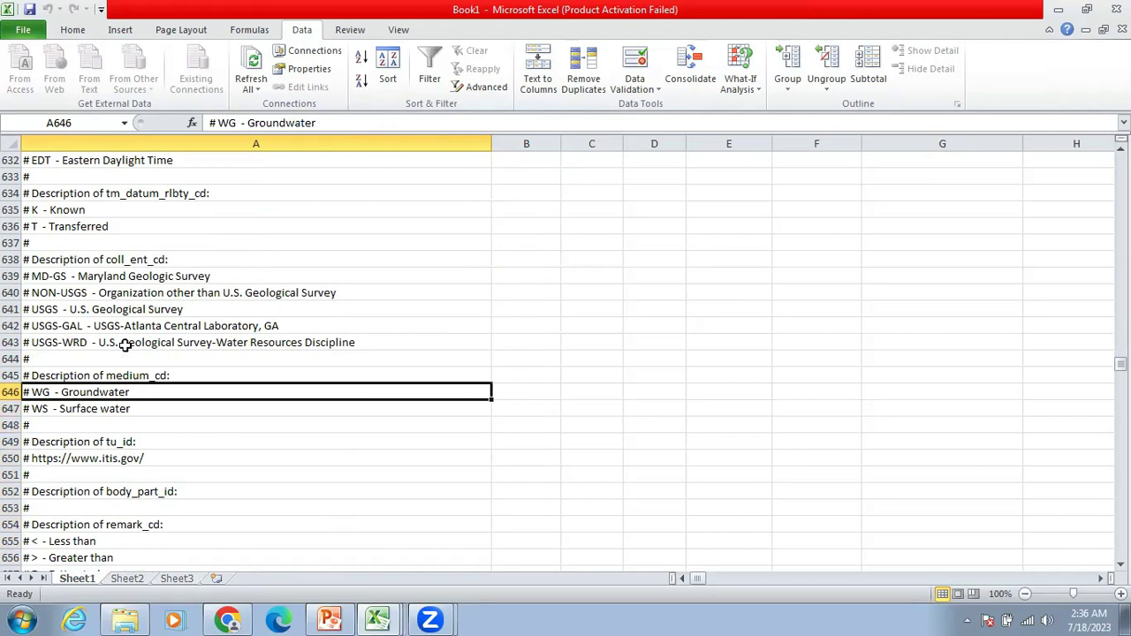
Step: Review the medium_cd, tu_id, body_part_id and remark_cd descriptions, continuing into the list of included sites down to GA Ga 1
{"action": "key", "text": "Down"}
{"action": "key", "text": "Down"}
{"action": "key", "text": "Down"}
{"action": "key", "text": "Down"}
{"action": "key", "text": "Down"}
{"action": "key", "text": "Down"}
{"action": "key", "text": "Down"}
{"action": "key", "text": "Down"}
{"action": "key", "text": "Down"}
{"action": "key", "text": "Down"}
{"action": "key", "text": "Down"}
{"action": "key", "text": "Down"}
{"action": "key", "text": "Down"}
{"action": "key", "text": "Down"}
{"action": "key", "text": "Down"}
{"action": "key", "text": "Down"}
{"action": "key", "text": "Down"}
{"action": "key", "text": "Down"}
{"action": "key", "text": "Down"}
{"action": "key", "text": "Down"}
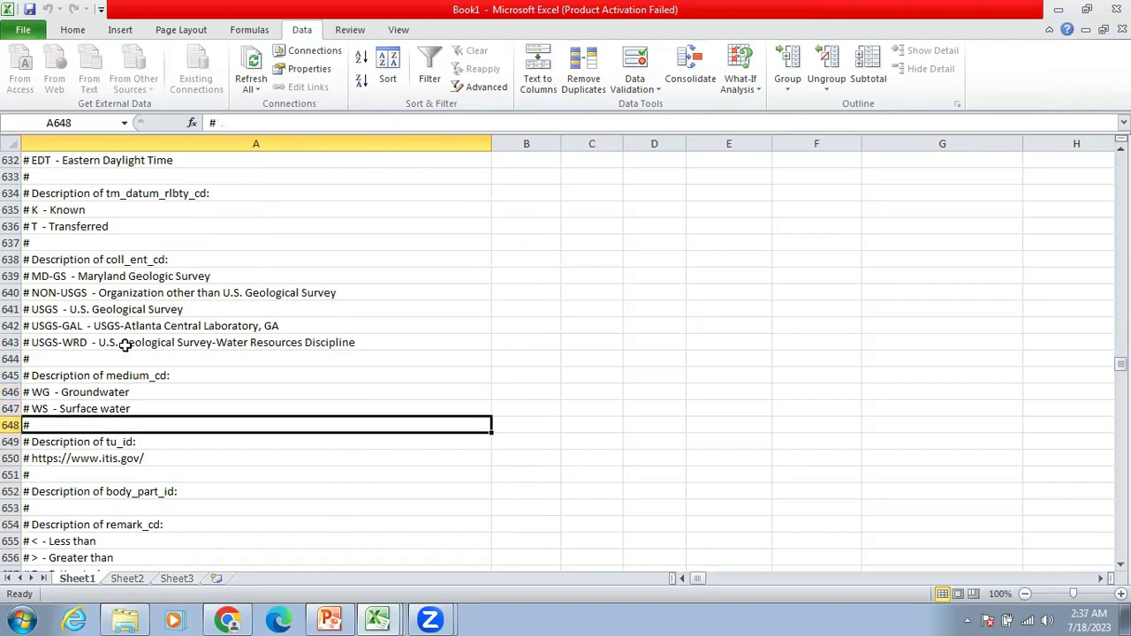
{"action": "key", "text": "Down"}
{"action": "key", "text": "Down"}
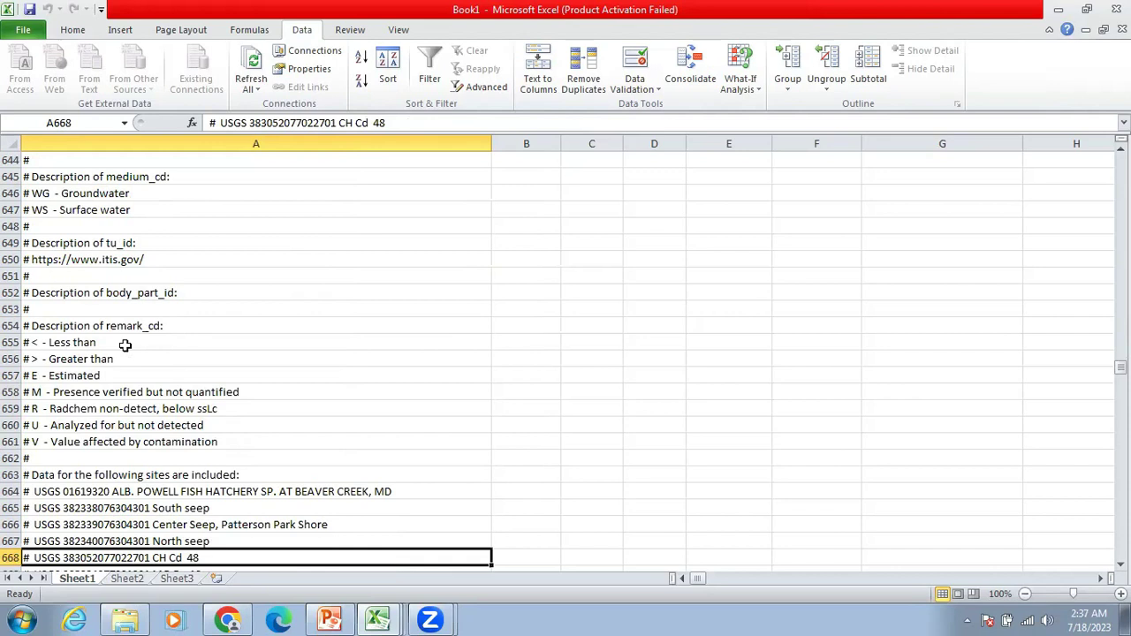
{"action": "key", "text": "Down"}
{"action": "key", "text": "Down"}
{"action": "key", "text": "Down"}
{"action": "key", "text": "Down"}
{"action": "key", "text": "Down"}
{"action": "key", "text": "Down"}
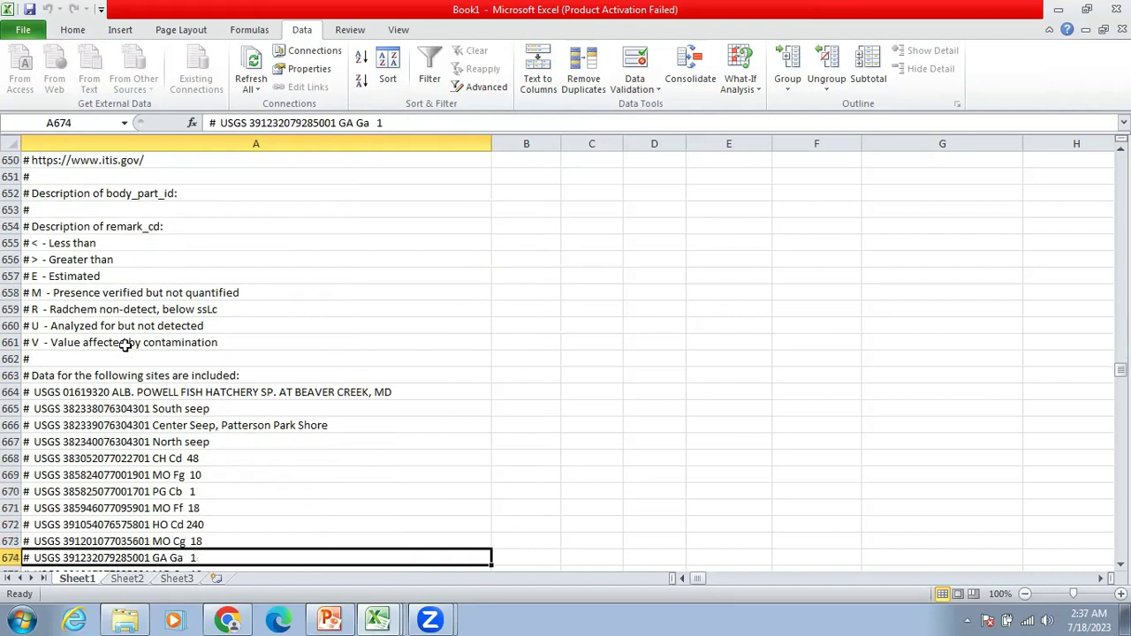
Step: Go back up to the heading of the included sites list and check the first site beneath it
{"action": "key", "text": "Up"}
{"action": "key", "text": "Up"}
{"action": "key", "text": "Up"}
{"action": "key", "text": "Up"}
{"action": "key", "text": "Up"}
{"action": "key", "text": "Up"}
{"action": "key", "text": "Up"}
{"action": "key", "text": "Up"}
{"action": "key", "text": "Up"}
{"action": "key", "text": "Up"}
{"action": "key", "text": "Up"}
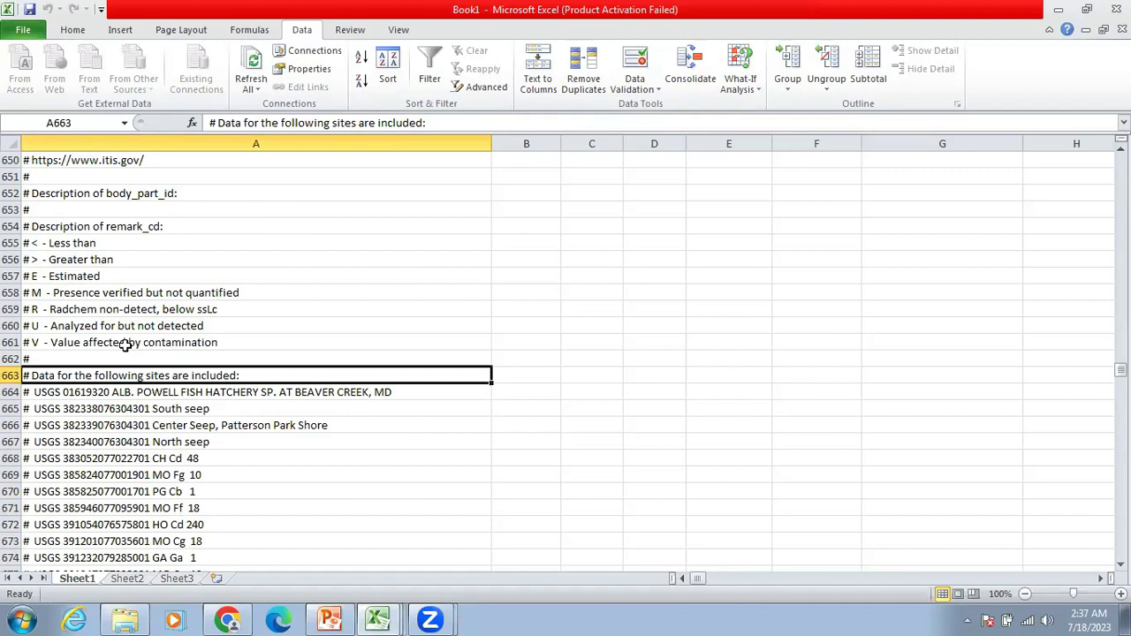
{"action": "key", "text": "Down"}
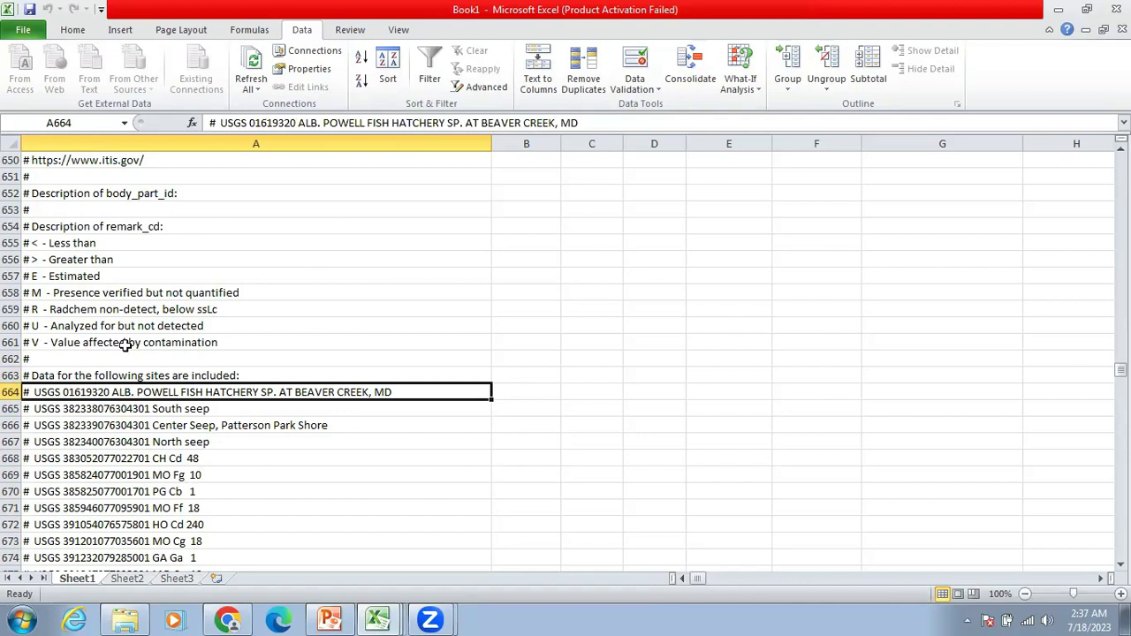
{"action": "key", "text": "Up"}
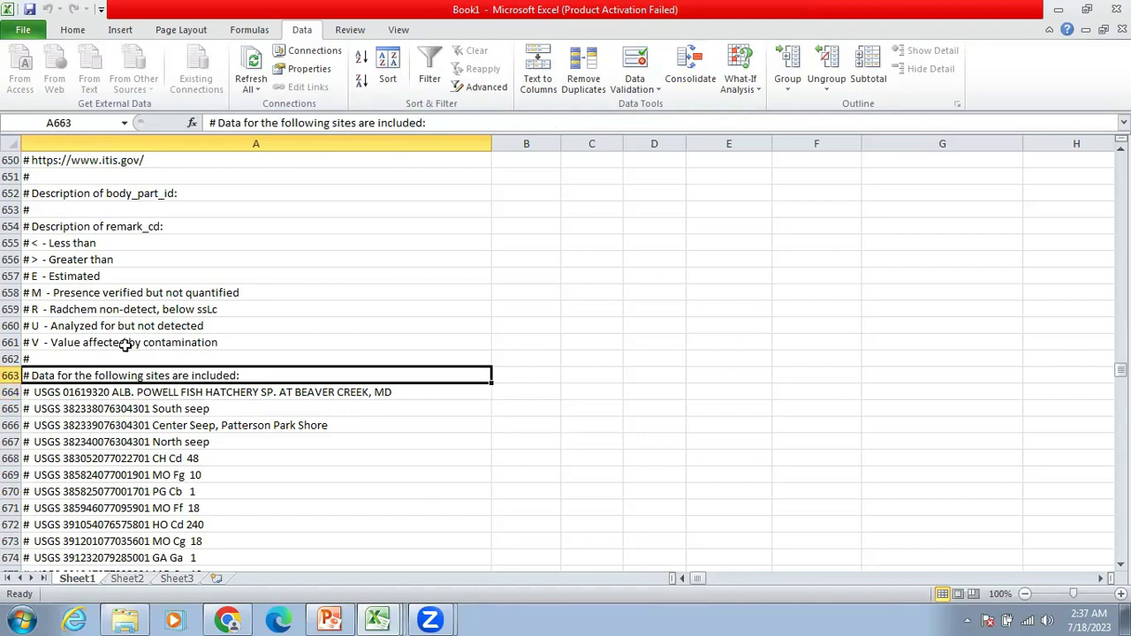
Step: Examine the first included sites, from the fish hatchery spring at Beaver Creek through the South, Center and North seeps to CH Cd 48
{"action": "key", "text": "Down"}
{"action": "key", "text": "Down"}
{"action": "key", "text": "Down"}
{"action": "key", "text": "Down"}
{"action": "key", "text": "Down"}
{"action": "key", "text": "Down"}
{"action": "key", "text": "Down"}
{"action": "key", "text": "Down"}
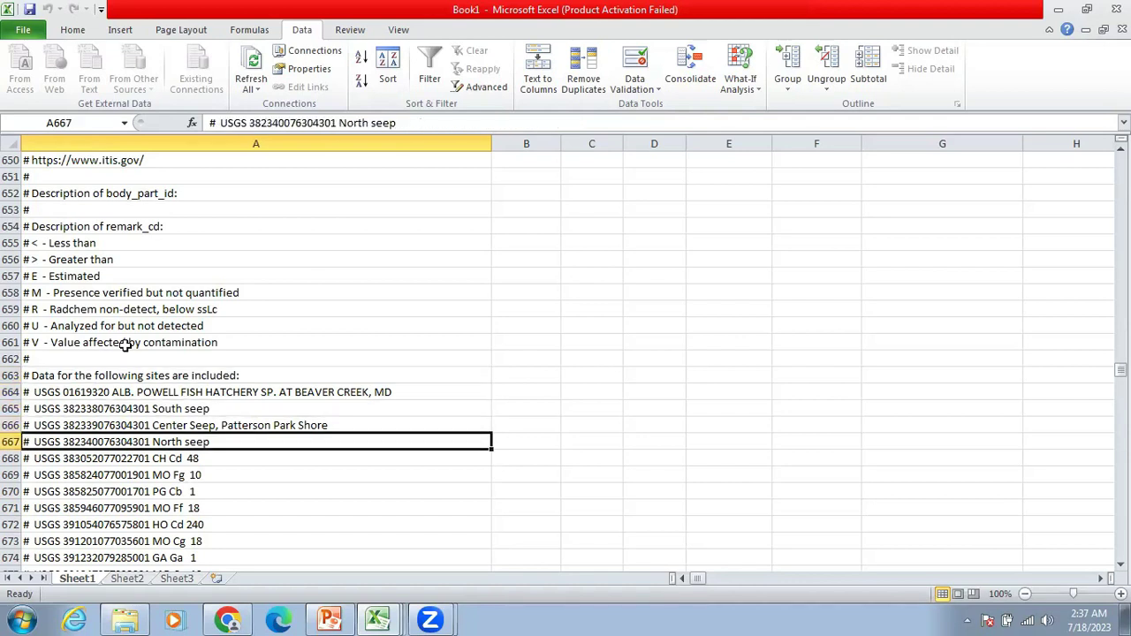
{"action": "key", "text": "Down"}
{"action": "key", "text": "Up"}
{"action": "key", "text": "Up"}
{"action": "key", "text": "Up"}
{"action": "key", "text": "Up"}
{"action": "key", "text": "Up"}
{"action": "key", "text": "Up"}
{"action": "key", "text": "Up"}
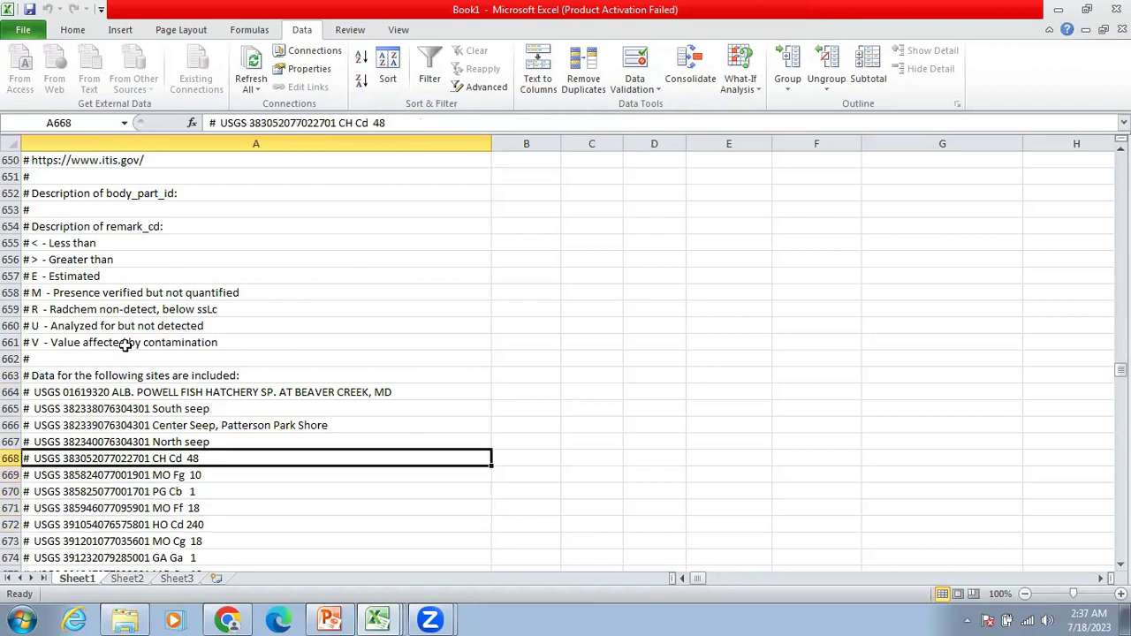
{"action": "key", "text": "Down"}
{"action": "key", "text": "Down"}
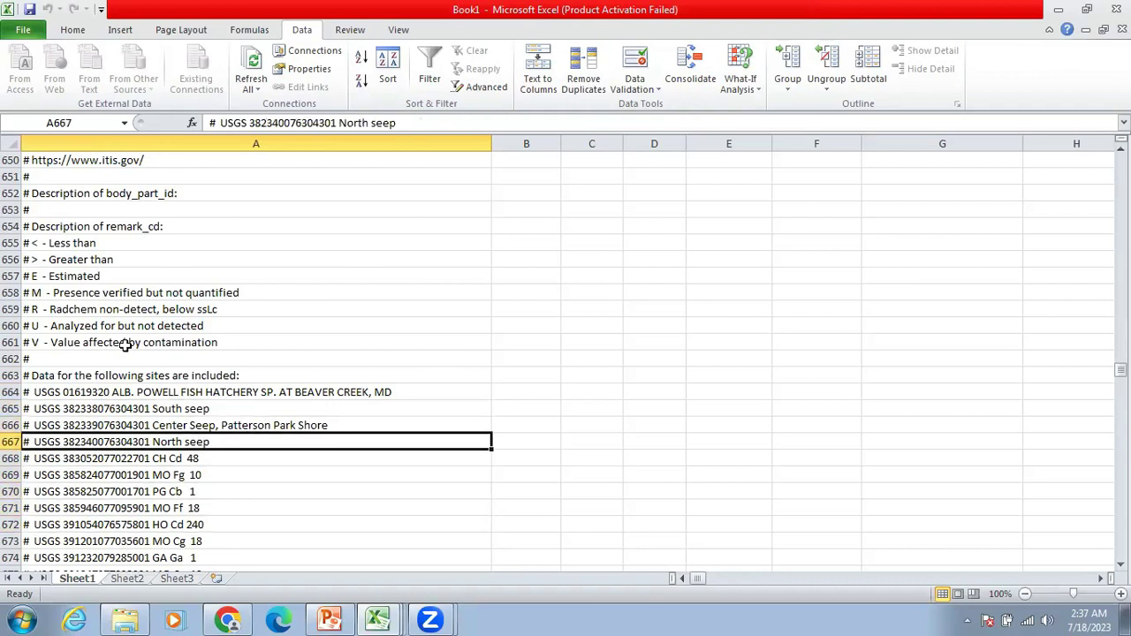
{"action": "key", "text": "Up"}
{"action": "key", "text": "Up"}
{"action": "key", "text": "Up"}
Step: Read on down the included sites from the seeps through MO Fg 10 to GA Ga 10
{"action": "key", "text": "Down"}
{"action": "key", "text": "Down"}
{"action": "key", "text": "Down"}
{"action": "key", "text": "Down"}
{"action": "key", "text": "Down"}
{"action": "key", "text": "Down"}
{"action": "key", "text": "Down"}
{"action": "key", "text": "Down"}
{"action": "key", "text": "Down"}
{"action": "key", "text": "Down"}
{"action": "key", "text": "Down"}
{"action": "key", "text": "Down"}
{"action": "key", "text": "Down"}
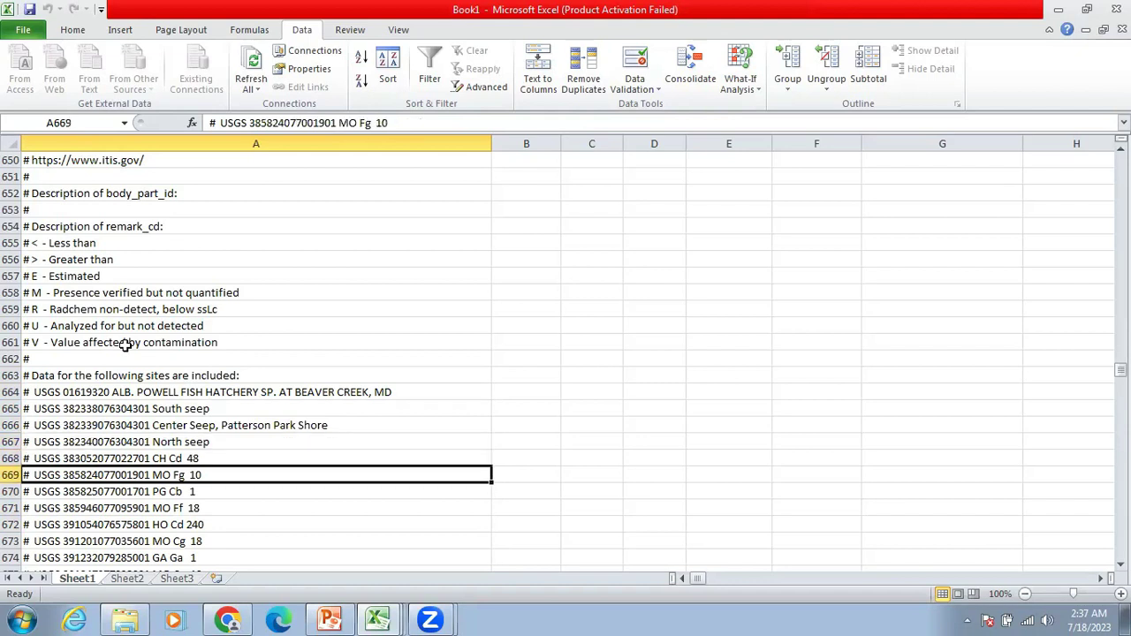
{"action": "key", "text": "Down"}
{"action": "key", "text": "Down"}
{"action": "key", "text": "Down"}
{"action": "key", "text": "Down"}
{"action": "key", "text": "Down"}
{"action": "key", "text": "Down"}
{"action": "key", "text": "Down"}
{"action": "key", "text": "Down"}
{"action": "key", "text": "Down"}
{"action": "key", "text": "Down"}
{"action": "key", "text": "Down"}
{"action": "key", "text": "Down"}
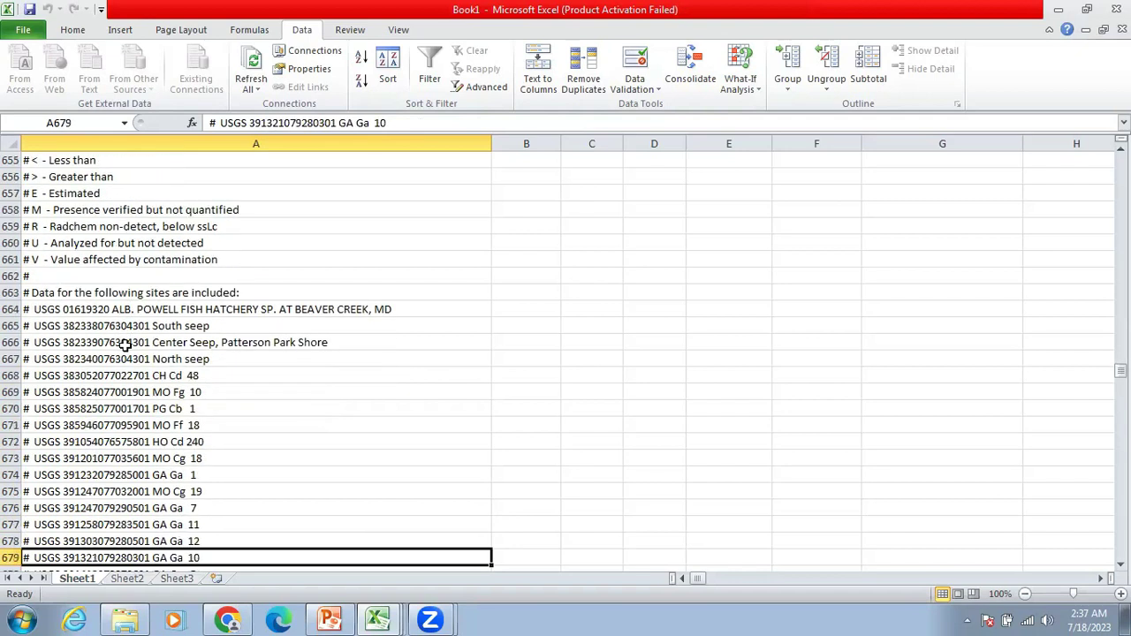
Step: Read on down the included sites from GA Ga 10 through FR Ec 2 and BA Cc 244 to FR Dd 244
{"action": "key", "text": "Down"}
{"action": "key", "text": "Down"}
{"action": "key", "text": "Down"}
{"action": "key", "text": "Down"}
{"action": "key", "text": "Down"}
{"action": "key", "text": "Down"}
{"action": "key", "text": "Down"}
{"action": "key", "text": "Down"}
{"action": "key", "text": "Down"}
{"action": "key", "text": "Down"}
{"action": "key", "text": "Down"}
{"action": "key", "text": "Down"}
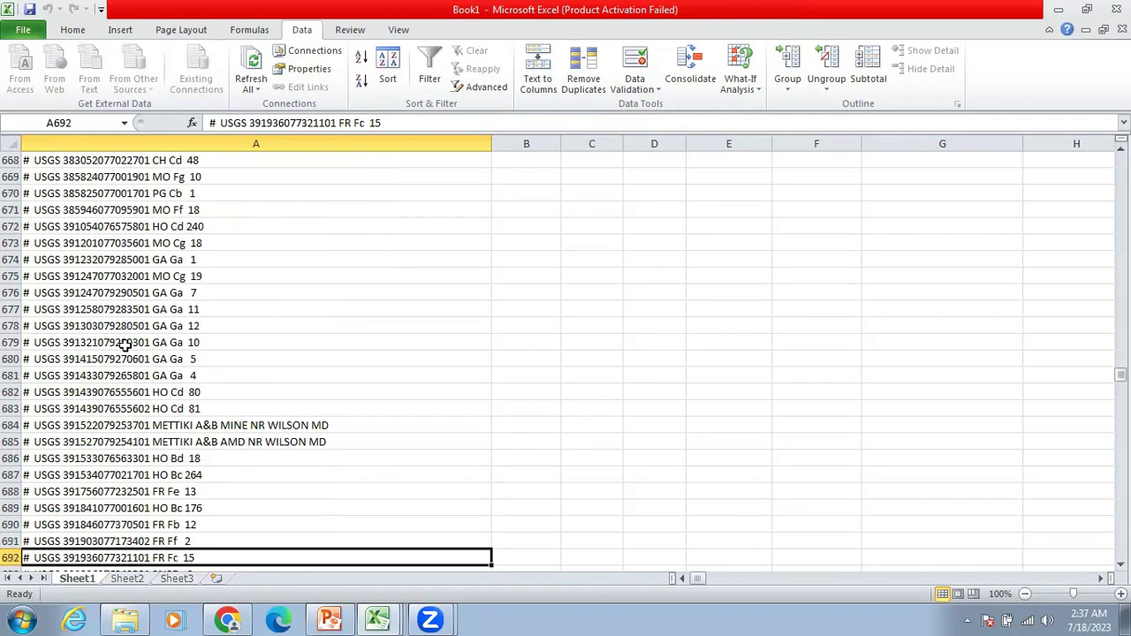
{"action": "key", "text": "Down"}
{"action": "key", "text": "Down"}
{"action": "key", "text": "Down"}
{"action": "key", "text": "Down"}
{"action": "key", "text": "Down"}
{"action": "key", "text": "Down"}
{"action": "key", "text": "Down"}
{"action": "key", "text": "Down"}
{"action": "key", "text": "Down"}
{"action": "key", "text": "Down"}
{"action": "key", "text": "Down"}
{"action": "key", "text": "Down"}
{"action": "key", "text": "Down"}
{"action": "key", "text": "Down"}
{"action": "key", "text": "Down"}
{"action": "key", "text": "Down"}
{"action": "key", "text": "Down"}
{"action": "key", "text": "Down"}
{"action": "key", "text": "Down"}
{"action": "key", "text": "Down"}
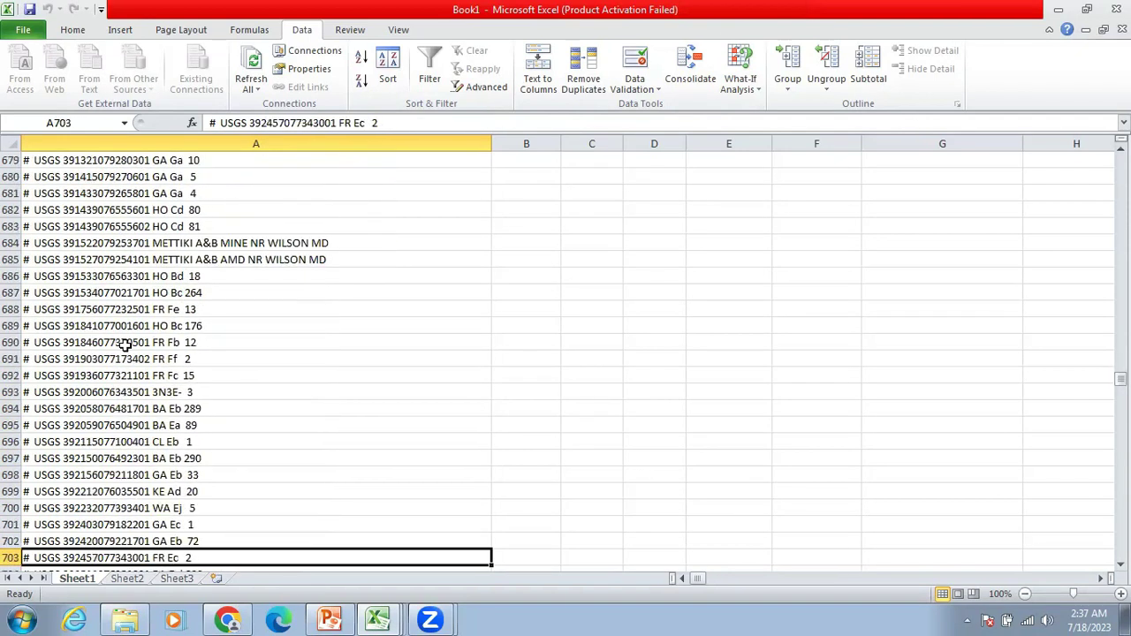
{"action": "key", "text": "Down"}
{"action": "key", "text": "Down"}
{"action": "key", "text": "Down"}
{"action": "key", "text": "Down"}
{"action": "key", "text": "Down"}
{"action": "key", "text": "Down"}
{"action": "key", "text": "Down"}
{"action": "key", "text": "Down"}
{"action": "key", "text": "Down"}
{"action": "key", "text": "Down"}
{"action": "key", "text": "Down"}
{"action": "key", "text": "Down"}
{"action": "key", "text": "Down"}
{"action": "key", "text": "Down"}
{"action": "key", "text": "Down"}
{"action": "key", "text": "Down"}
{"action": "key", "text": "Down"}
{"action": "key", "text": "Down"}
{"action": "key", "text": "Down"}
{"action": "key", "text": "Down"}
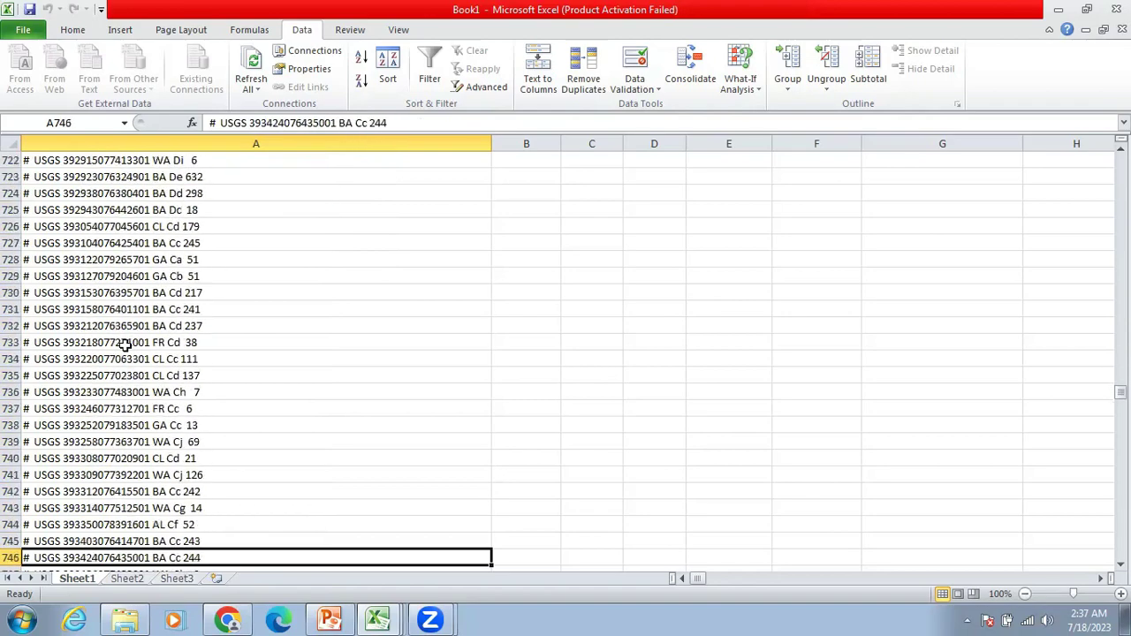
{"action": "key", "text": "Down"}
{"action": "key", "text": "Down"}
{"action": "key", "text": "Down"}
{"action": "key", "text": "Down"}
{"action": "key", "text": "Down"}
{"action": "key", "text": "Down"}
{"action": "key", "text": "Down"}
{"action": "key", "text": "Down"}
{"action": "key", "text": "Down"}
{"action": "key", "text": "Down"}
{"action": "key", "text": "Down"}
{"action": "key", "text": "Down"}
{"action": "key", "text": "Down"}
{"action": "key", "text": "Down"}
{"action": "key", "text": "Down"}
{"action": "key", "text": "Down"}
{"action": "key", "text": "Down"}
{"action": "key", "text": "Down"}
{"action": "key", "text": "Down"}
{"action": "key", "text": "Down"}
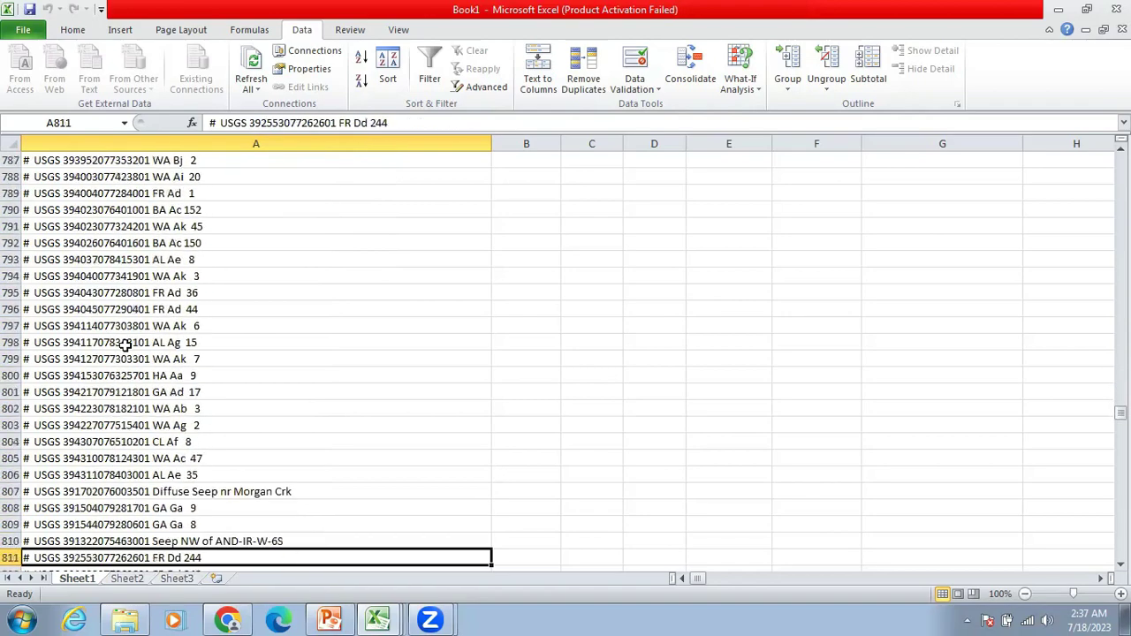
Step: Locate the end of the included sites list and check its last two sites, FR Dd 245 and FR Dd 244
{"action": "key", "text": "Up"}
{"action": "key", "text": "Up"}
{"action": "key", "text": "Up"}
{"action": "key", "text": "Up"}
{"action": "key", "text": "Up"}
{"action": "key", "text": "Up"}
{"action": "key", "text": "Up"}
{"action": "key", "text": "Up"}
{"action": "key", "text": "Up"}
{"action": "key", "text": "Up"}
{"action": "key", "text": "Up"}
{"action": "key", "text": "Up"}
{"action": "key", "text": "Up"}
{"action": "key", "text": "Up"}
{"action": "key", "text": "Up"}
{"action": "key", "text": "Up"}
{"action": "key", "text": "Up"}
{"action": "key", "text": "Up"}
{"action": "key", "text": "Up"}
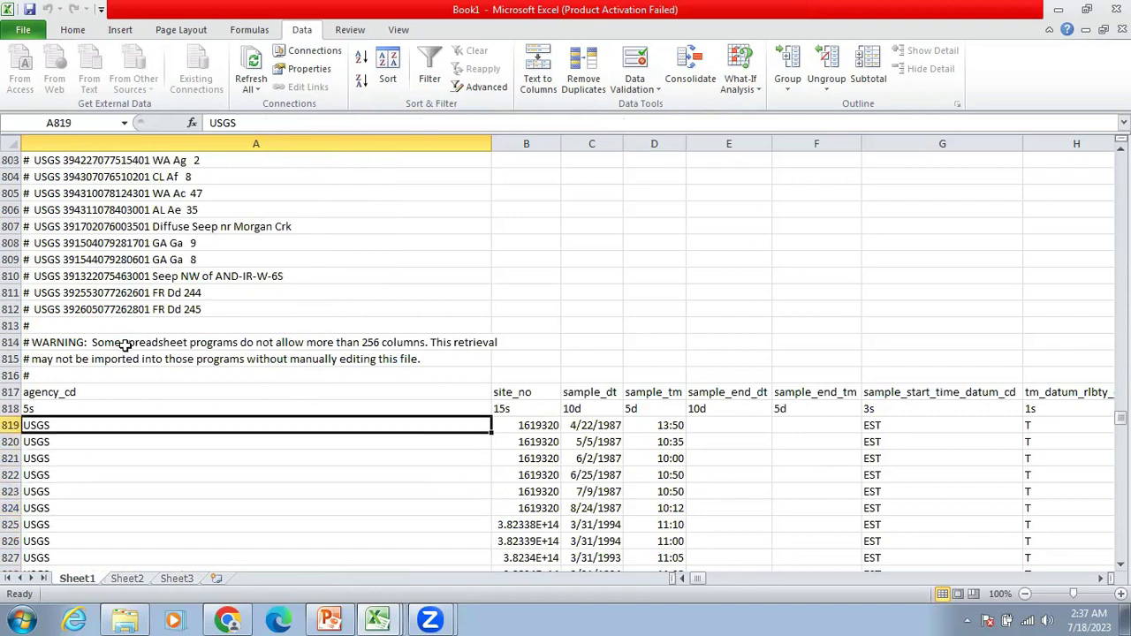
{"action": "key", "text": "Up"}
{"action": "key", "text": "Up"}
{"action": "key", "text": "Up"}
{"action": "key", "text": "Down"}
{"action": "key", "text": "Down"}
{"action": "key", "text": "Down"}
{"action": "key", "text": "Down"}
{"action": "key", "text": "Down"}
{"action": "key", "text": "Down"}
{"action": "key", "text": "Down"}
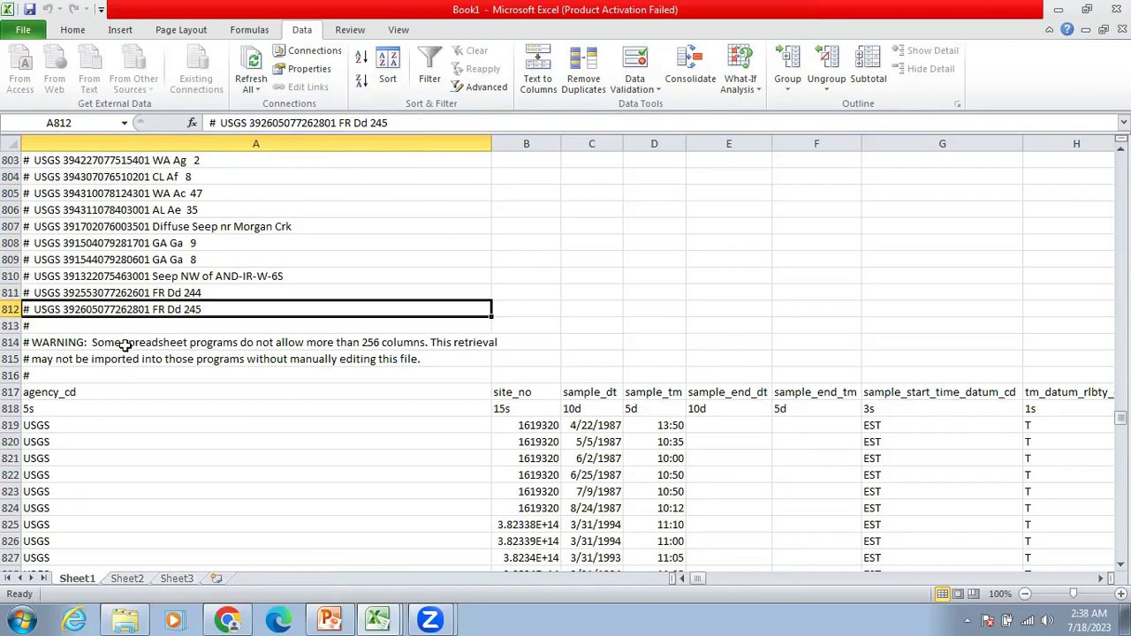
{"action": "key", "text": "Up"}
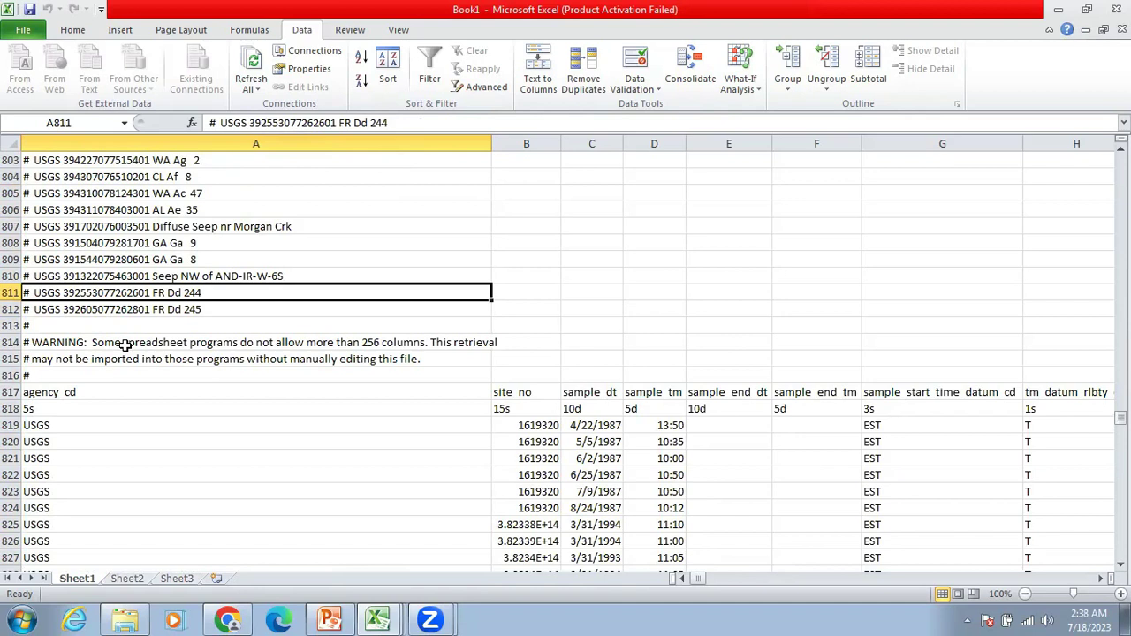
Step: Go past the 256-column warning to the agency_cd heading in row 817, where the sample data table starts
{"action": "key", "text": "Down"}
{"action": "key", "text": "Down"}
{"action": "key", "text": "Down"}
{"action": "key", "text": "Down"}
{"action": "key", "text": "Down"}
{"action": "key", "text": "Down"}
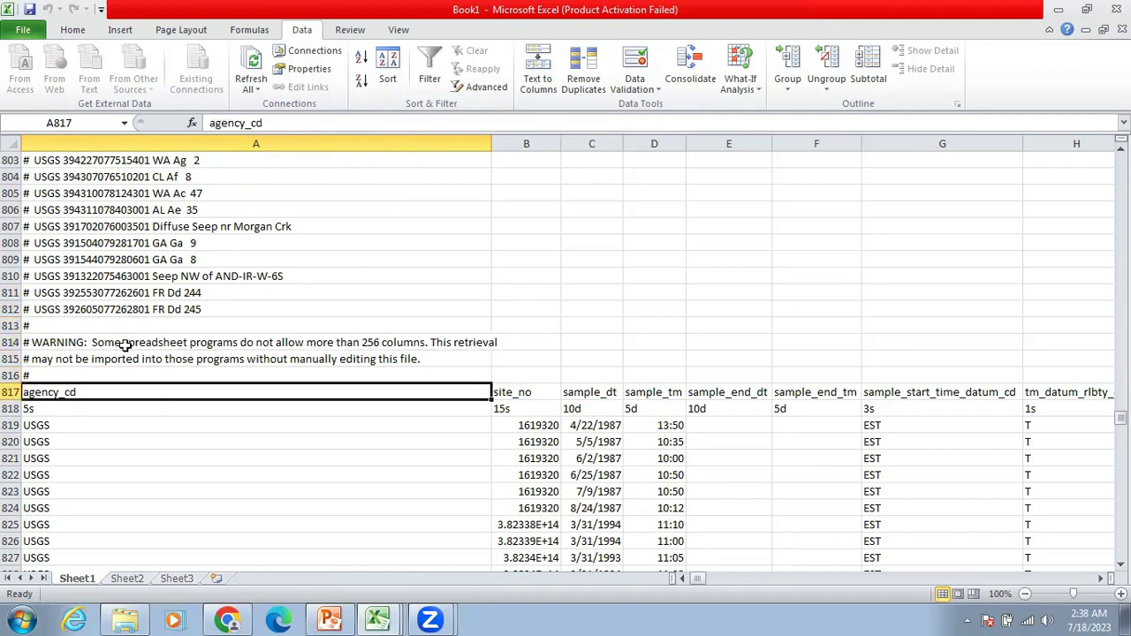
Step: Look over the first agency code entries below agency_cd and return to that heading
{"action": "key", "text": "Down"}
{"action": "key", "text": "Down"}
{"action": "key", "text": "Down"}
{"action": "key", "text": "Down"}
{"action": "key", "text": "Down"}
{"action": "key", "text": "Down"}
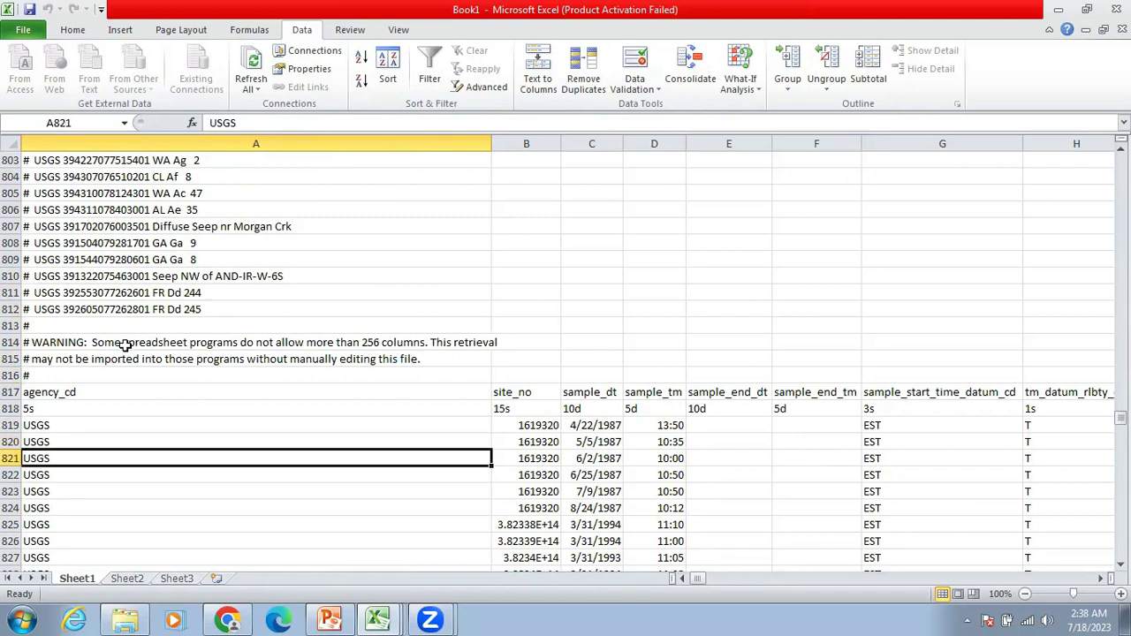
{"action": "key", "text": "Down"}
{"action": "key", "text": "Down"}
{"action": "key", "text": "Down"}
{"action": "key", "text": "Down"}
{"action": "key", "text": "Down"}
{"action": "key", "text": "Down"}
{"action": "key", "text": "Up"}
{"action": "key", "text": "Up"}
{"action": "key", "text": "Up"}
{"action": "key", "text": "Up"}
{"action": "key", "text": "Up"}
{"action": "key", "text": "Up"}
{"action": "key", "text": "Up"}
{"action": "key", "text": "Up"}
{"action": "key", "text": "Up"}
{"action": "key", "text": "Up"}
{"action": "key", "text": "Up"}
{"action": "key", "text": "Up"}
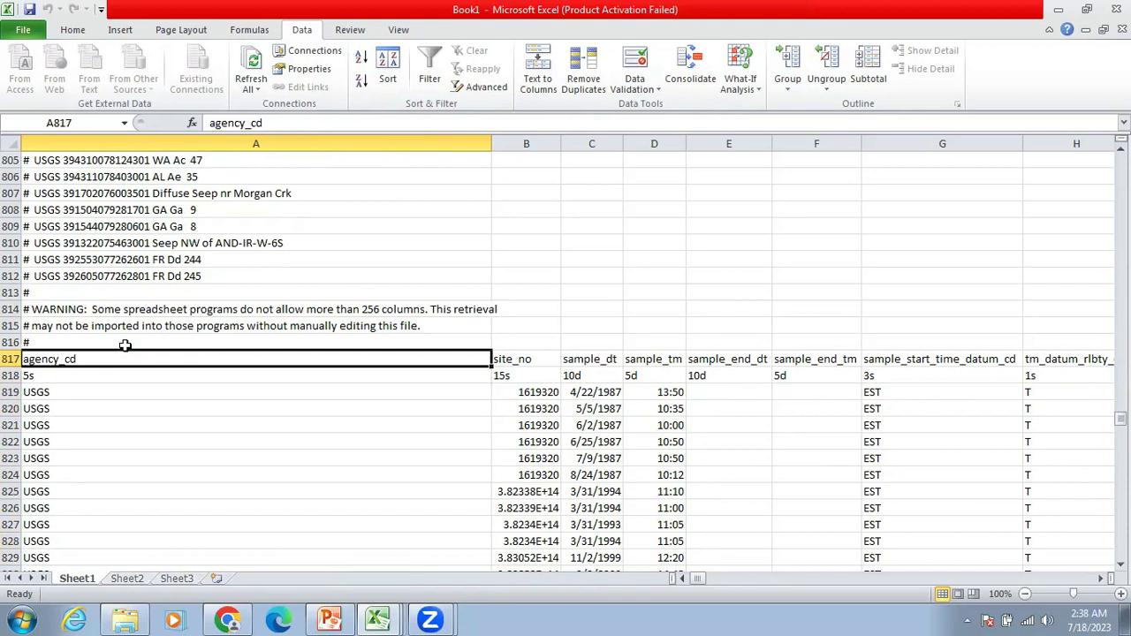
Step: Examine the data table's column headings from site_no and sample_dt across to parameter code p00058
{"action": "key", "text": "Right"}
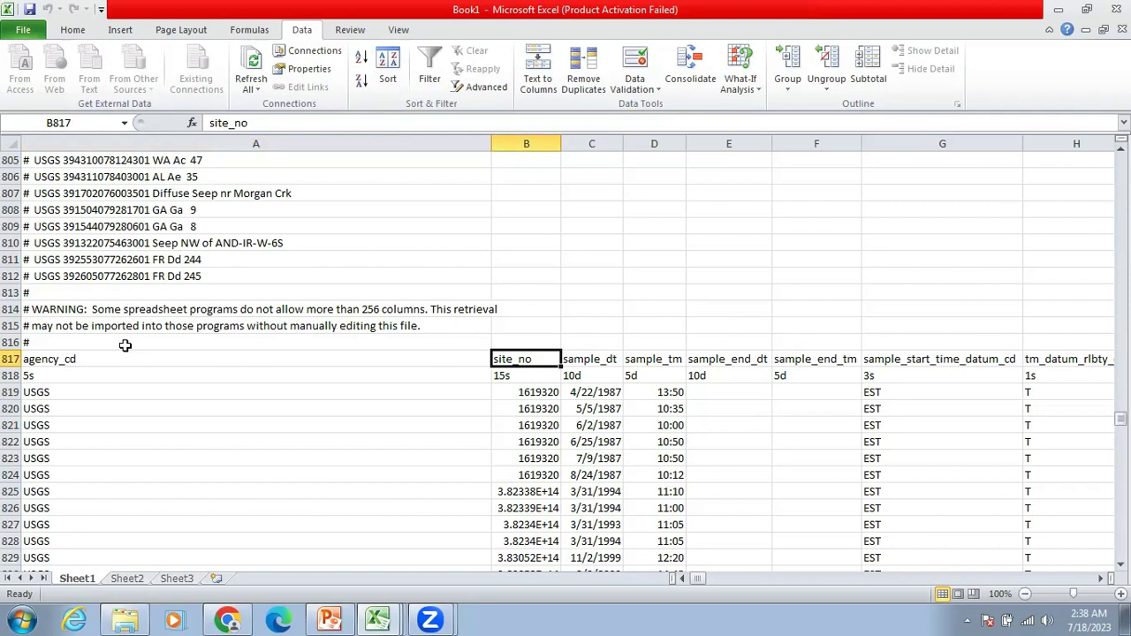
{"action": "key", "text": "Right"}
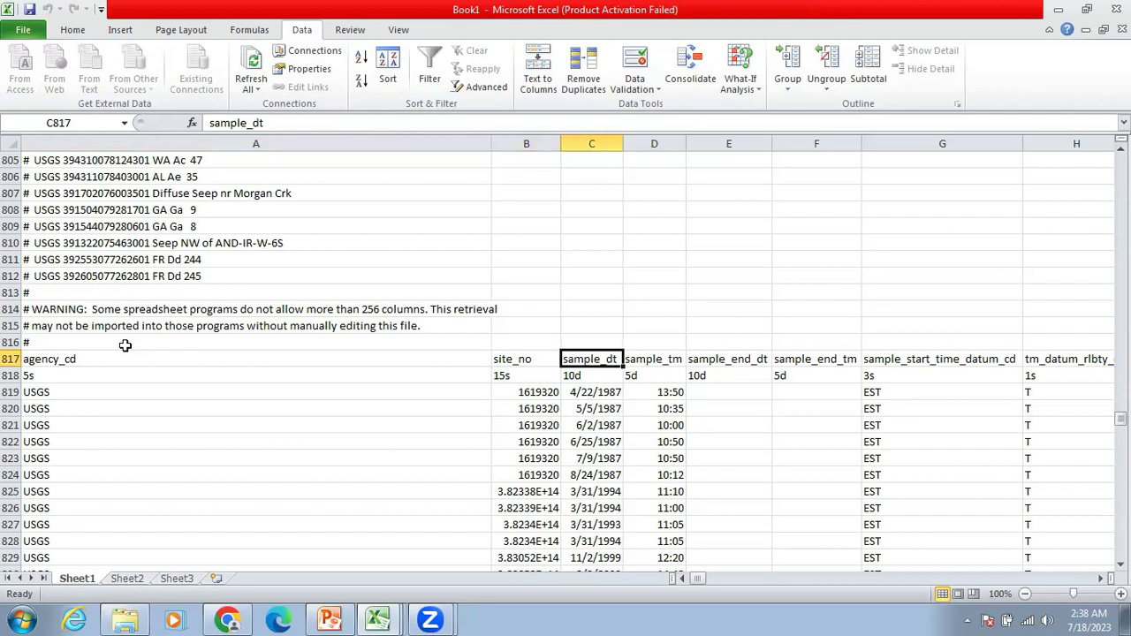
{"action": "key", "text": "Right"}
{"action": "key", "text": "Right"}
{"action": "key", "text": "Right"}
{"action": "key", "text": "Right"}
{"action": "key", "text": "Right"}
{"action": "key", "text": "Right"}
{"action": "key", "text": "Right"}
{"action": "key", "text": "Right"}
{"action": "key", "text": "Right"}
{"action": "key", "text": "Right"}
{"action": "key", "text": "Right"}
{"action": "key", "text": "Right"}
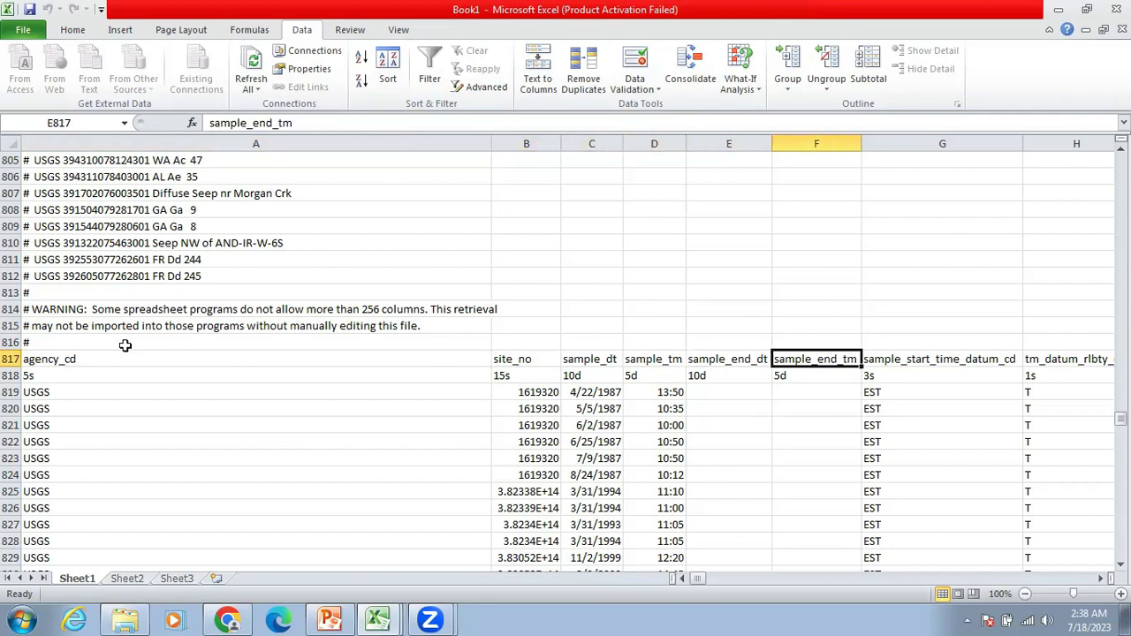
{"action": "key", "text": "Right"}
{"action": "key", "text": "Right"}
{"action": "key", "text": "Right"}
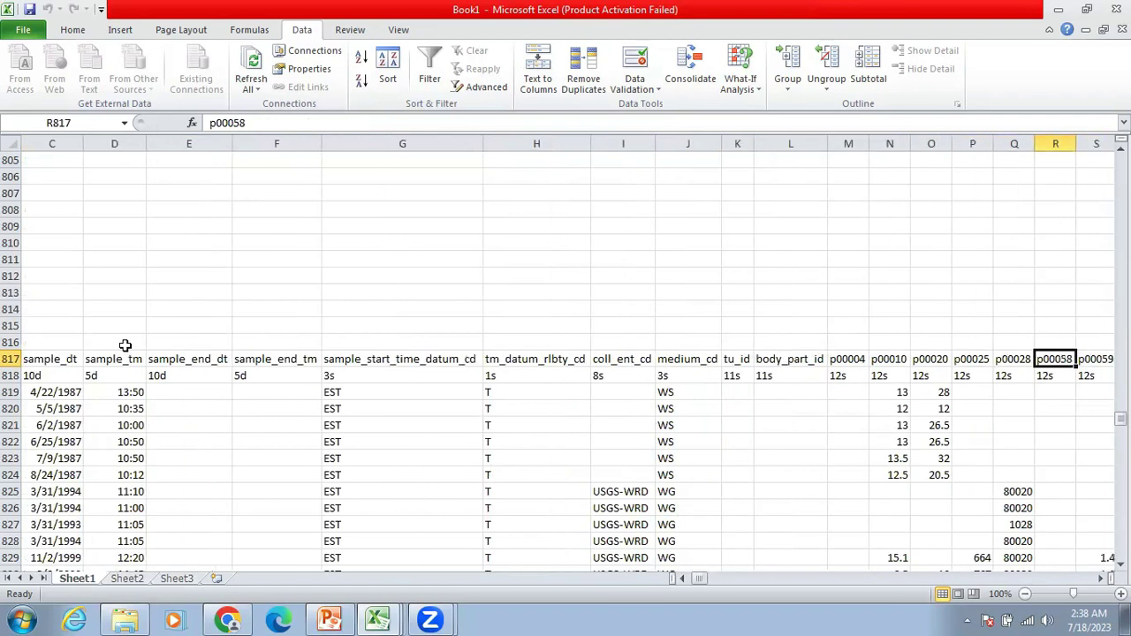
Step: Continue across the parameter code headings in row 817 from p00058 through p00095 to p00300
{"action": "key", "text": "Right"}
{"action": "key", "text": "Right"}
{"action": "key", "text": "Right"}
{"action": "key", "text": "Right"}
{"action": "key", "text": "Right"}
{"action": "key", "text": "Right"}
{"action": "key", "text": "Right"}
{"action": "key", "text": "Right"}
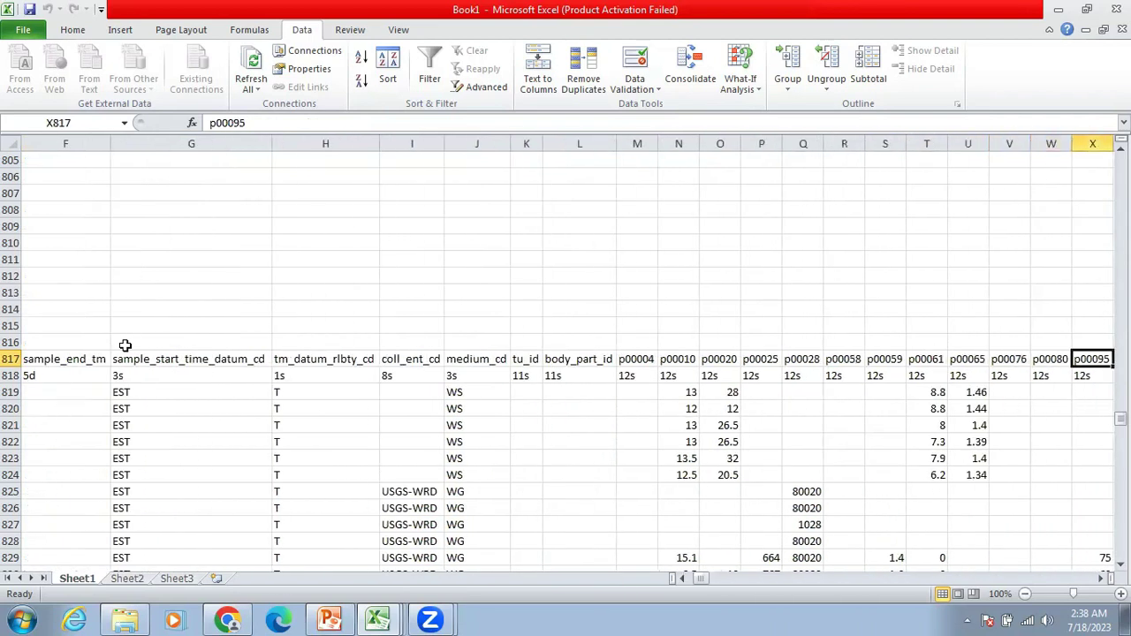
{"action": "key", "text": "Right"}
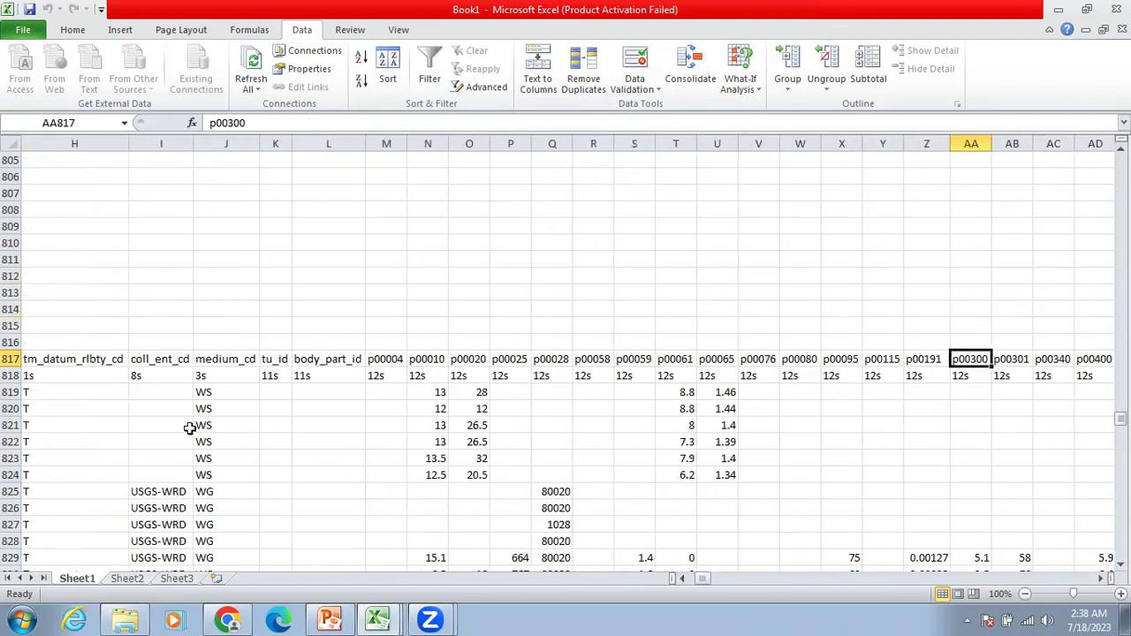
Step: Check the medium_cd value of the first sample row and the p00025 parameter code heading
{"action": "left_click", "coordinate": [210, 397]}
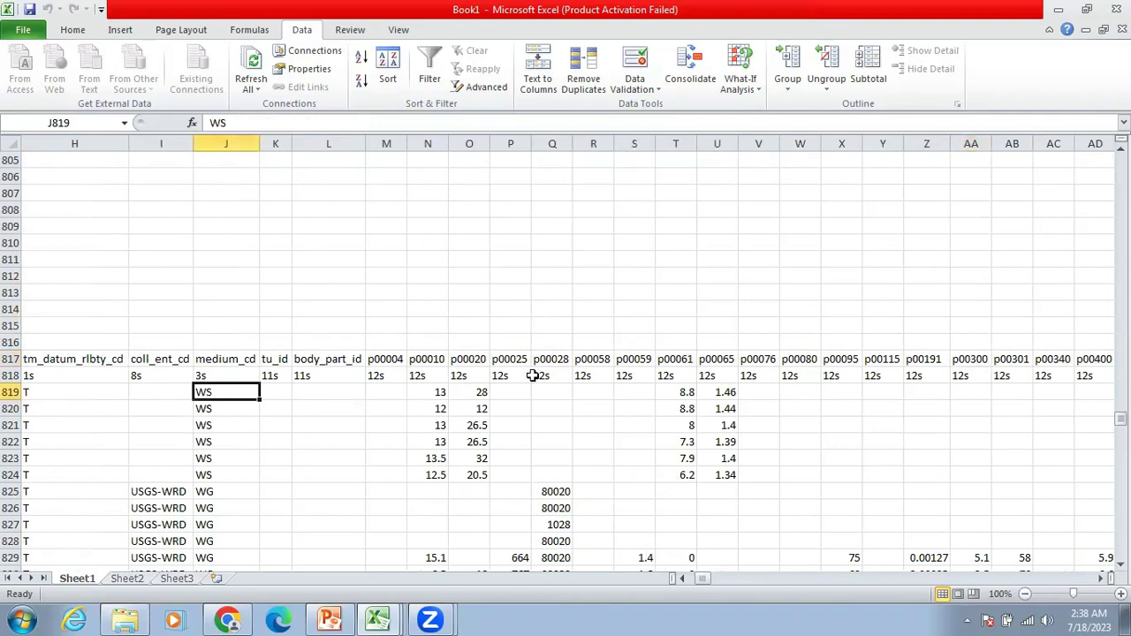
{"action": "left_click", "coordinate": [505, 361]}
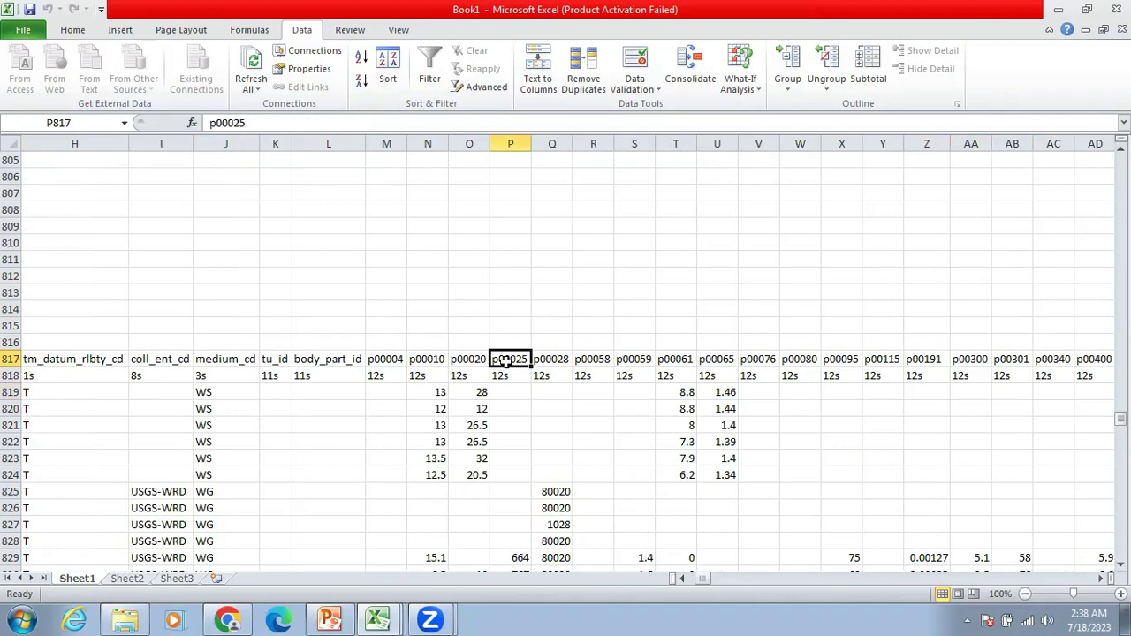
Step: Examine the parameter code headings in row 817 from p00025 across to p00452
{"action": "key", "text": "Right"}
{"action": "key", "text": "Right"}
{"action": "key", "text": "Right"}
{"action": "key", "text": "Right"}
{"action": "key", "text": "Right"}
{"action": "key", "text": "Right"}
{"action": "key", "text": "Right"}
{"action": "key", "text": "Right"}
{"action": "key", "text": "Right"}
{"action": "key", "text": "Right"}
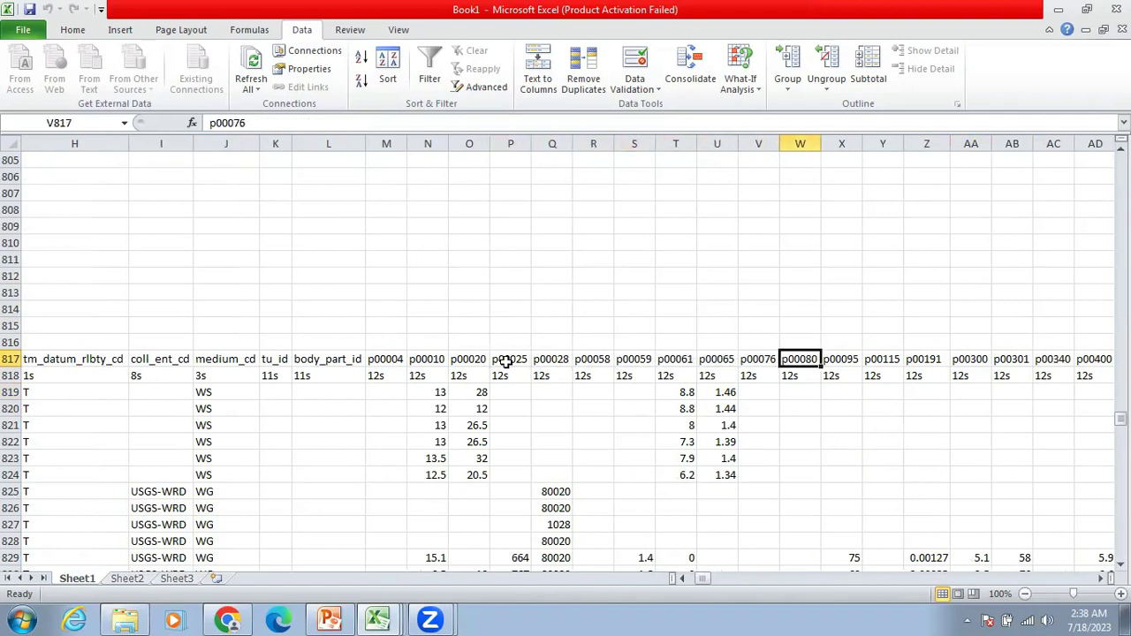
{"action": "key", "text": "Right"}
{"action": "key", "text": "Right"}
{"action": "key", "text": "Right"}
{"action": "key", "text": "Right"}
{"action": "key", "text": "Right"}
{"action": "key", "text": "Right"}
{"action": "key", "text": "Right"}
{"action": "key", "text": "Right"}
{"action": "key", "text": "Right"}
{"action": "key", "text": "Right"}
{"action": "key", "text": "Right"}
{"action": "key", "text": "Right"}
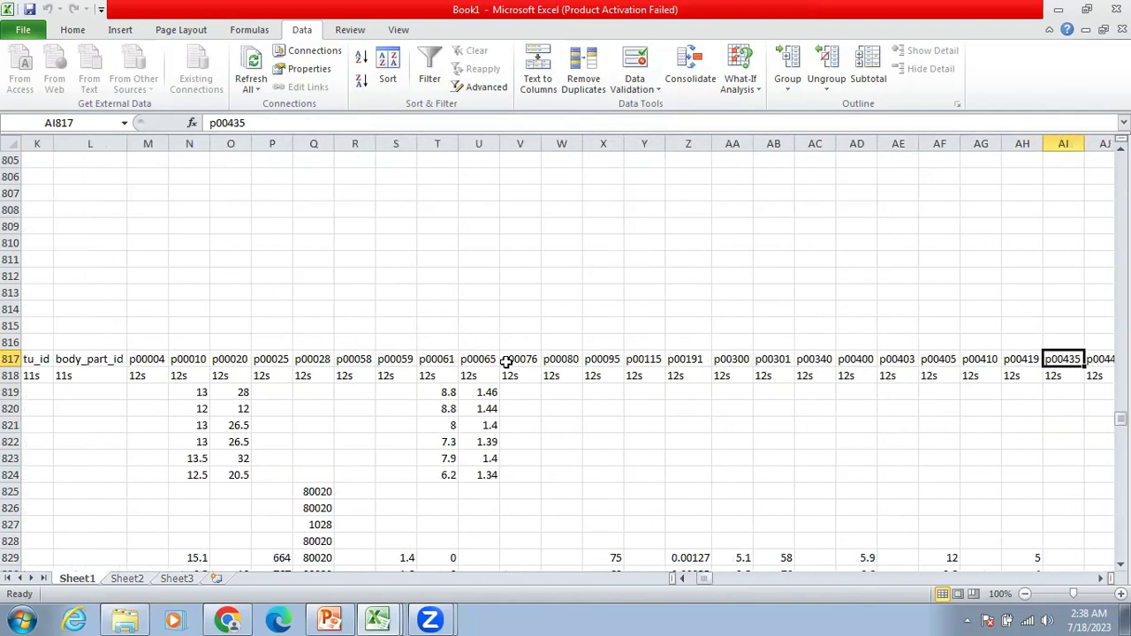
{"action": "key", "text": "Right"}
{"action": "key", "text": "Right"}
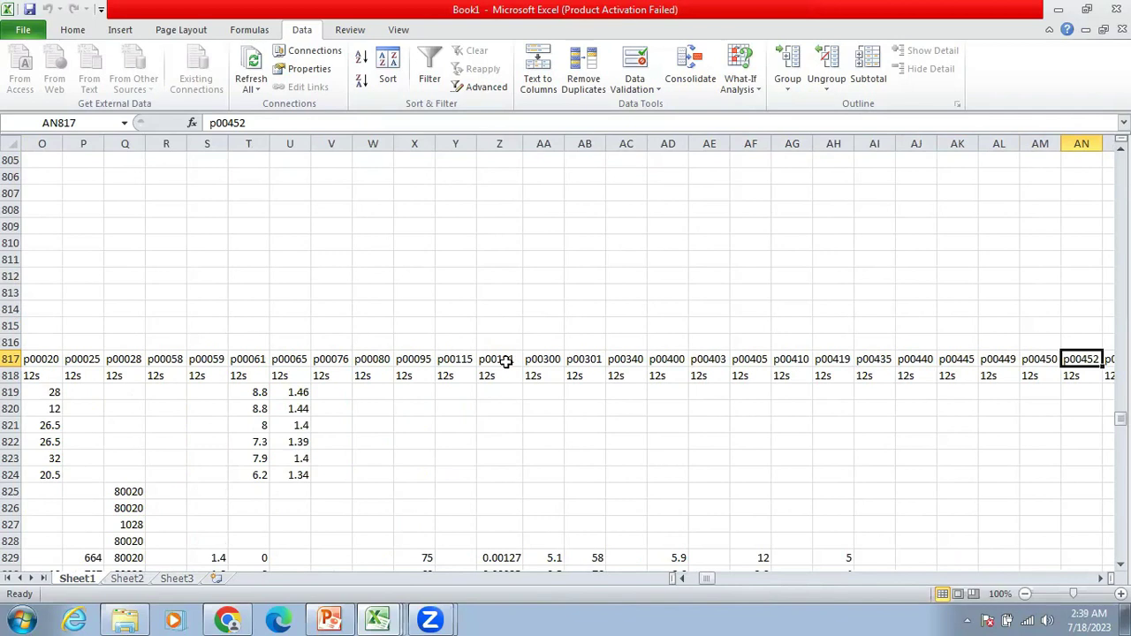
Step: Go back along the row 817 headings from p00452 to the agency_cd column
{"action": "key", "text": "Left"}
{"action": "key", "text": "Left"}
{"action": "key", "text": "Left"}
{"action": "key", "text": "Left"}
{"action": "key", "text": "Left"}
{"action": "key", "text": "Left"}
{"action": "key", "text": "Left"}
{"action": "key", "text": "Left"}
{"action": "key", "text": "Left"}
{"action": "key", "text": "Left"}
{"action": "key", "text": "Left"}
{"action": "key", "text": "Left"}
{"action": "key", "text": "Left"}
{"action": "key", "text": "Left"}
{"action": "key", "text": "Left"}
{"action": "key", "text": "Left"}
{"action": "key", "text": "Left"}
{"action": "key", "text": "Left"}
{"action": "key", "text": "Left"}
{"action": "key", "text": "Left"}
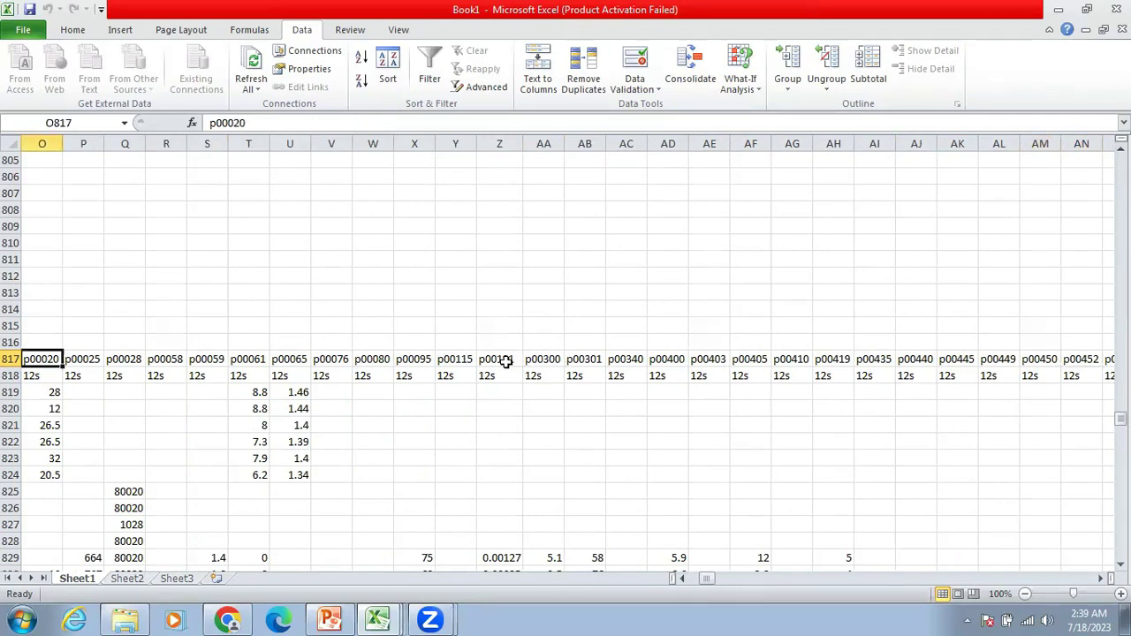
{"action": "key", "text": "Left"}
{"action": "key", "text": "Left"}
{"action": "key", "text": "Left"}
{"action": "key", "text": "Left"}
{"action": "key", "text": "Left"}
{"action": "key", "text": "Left"}
{"action": "key", "text": "Left"}
{"action": "key", "text": "Left"}
{"action": "key", "text": "Left"}
{"action": "key", "text": "Left"}
{"action": "key", "text": "Left"}
{"action": "key", "text": "Left"}
{"action": "key", "text": "Left"}
Step: Look over the sample rows below agency_cd, returning up to the included sites list above the data table
{"action": "key", "text": "Down"}
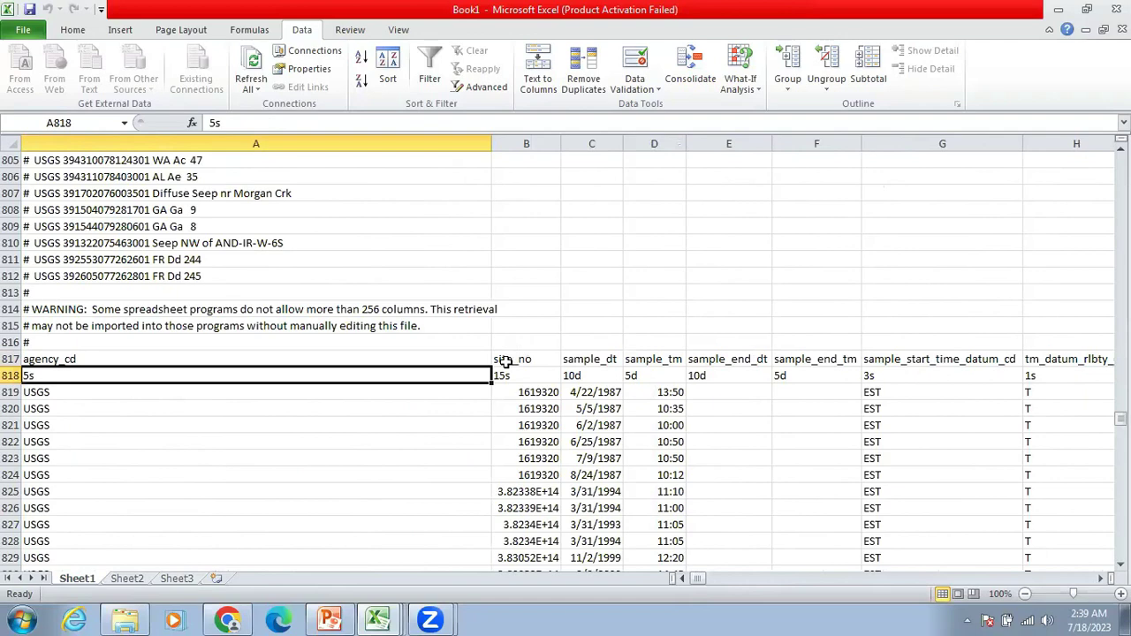
{"action": "key", "text": "Down"}
{"action": "key", "text": "Down"}
{"action": "key", "text": "Down"}
{"action": "key", "text": "Down"}
{"action": "key", "text": "Down"}
{"action": "key", "text": "Down"}
{"action": "key", "text": "Down"}
{"action": "key", "text": "Down"}
{"action": "key", "text": "Down"}
{"action": "key", "text": "Down"}
{"action": "key", "text": "Down"}
{"action": "key", "text": "Down"}
{"action": "key", "text": "Down"}
{"action": "key", "text": "Down"}
{"action": "key", "text": "Down"}
{"action": "key", "text": "Down"}
{"action": "key", "text": "Down"}
{"action": "key", "text": "Down"}
{"action": "key", "text": "Down"}
{"action": "key", "text": "Down"}
{"action": "key", "text": "Up"}
{"action": "key", "text": "Up"}
{"action": "key", "text": "Up"}
{"action": "key", "text": "Up"}
{"action": "key", "text": "Up"}
{"action": "key", "text": "Up"}
{"action": "key", "text": "Up"}
{"action": "key", "text": "Up"}
{"action": "key", "text": "Up"}
{"action": "key", "text": "Up"}
{"action": "key", "text": "Up"}
{"action": "key", "text": "Up"}
{"action": "key", "text": "Up"}
{"action": "key", "text": "Up"}
{"action": "key", "text": "Up"}
{"action": "key", "text": "Up"}
{"action": "key", "text": "Up"}
{"action": "key", "text": "Up"}
{"action": "key", "text": "Up"}
{"action": "key", "text": "Up"}
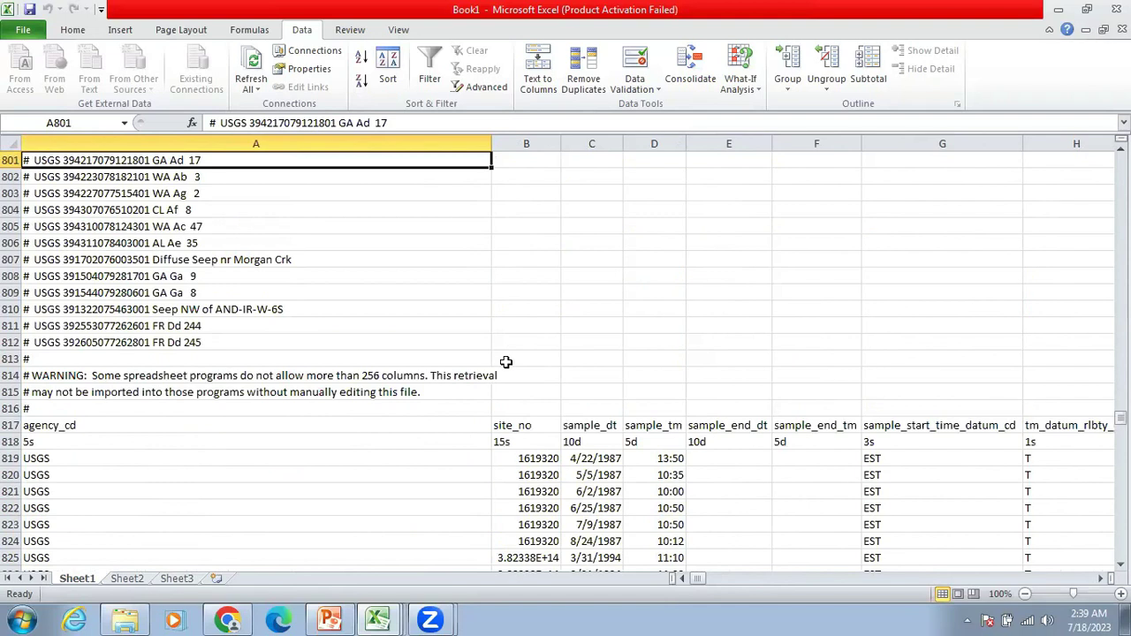
Step: Search the sheet for "Esch" and move the search dialog clear of the matching parameter description
{"action": "key", "text": "ctrl+f"}
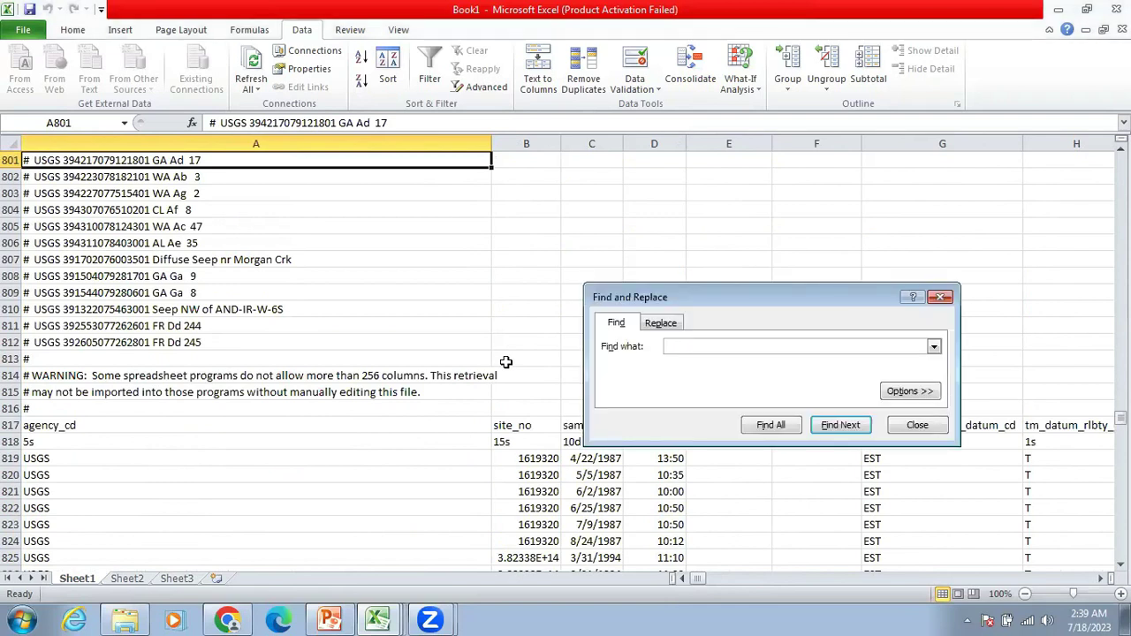
{"action": "type", "text": "Esch"}
{"action": "key", "text": "Return"}
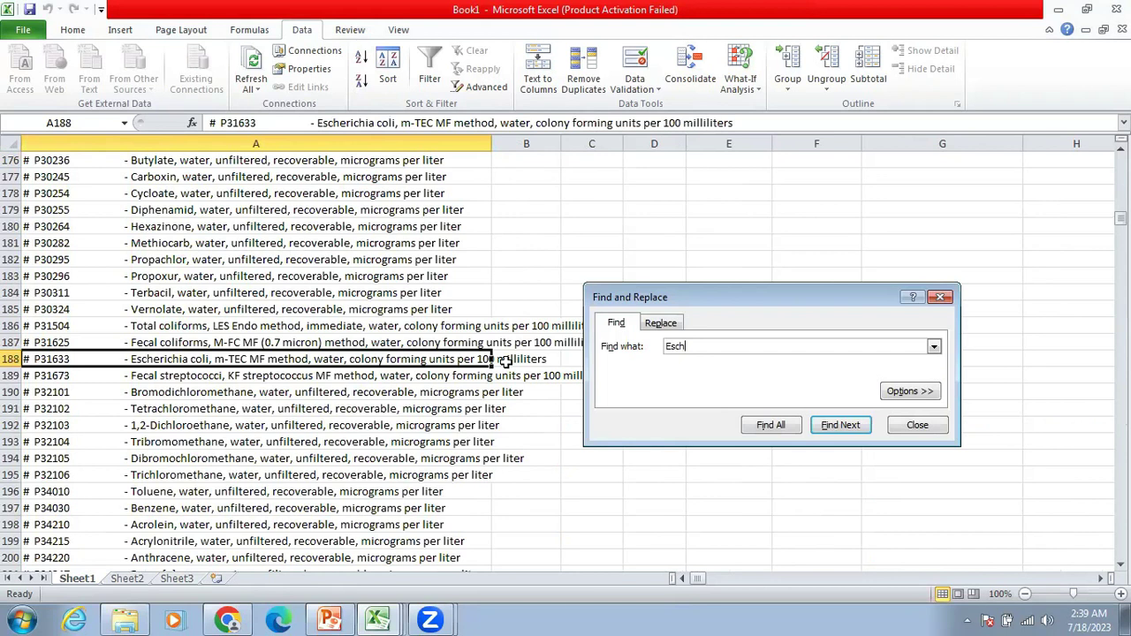
{"action": "left_click_drag", "start_coordinate": [717, 298], "coordinate": [760, 275]}
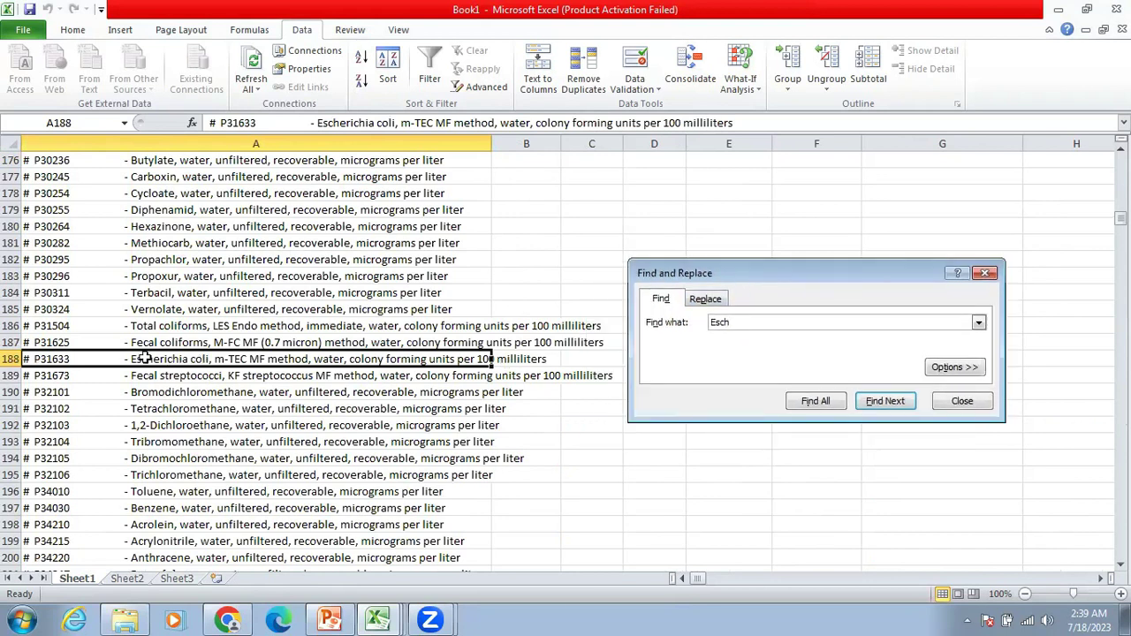
Step: Fill the entire Escherichia coli parameter row, row 188, with yellow
{"action": "left_click", "coordinate": [11, 359]}
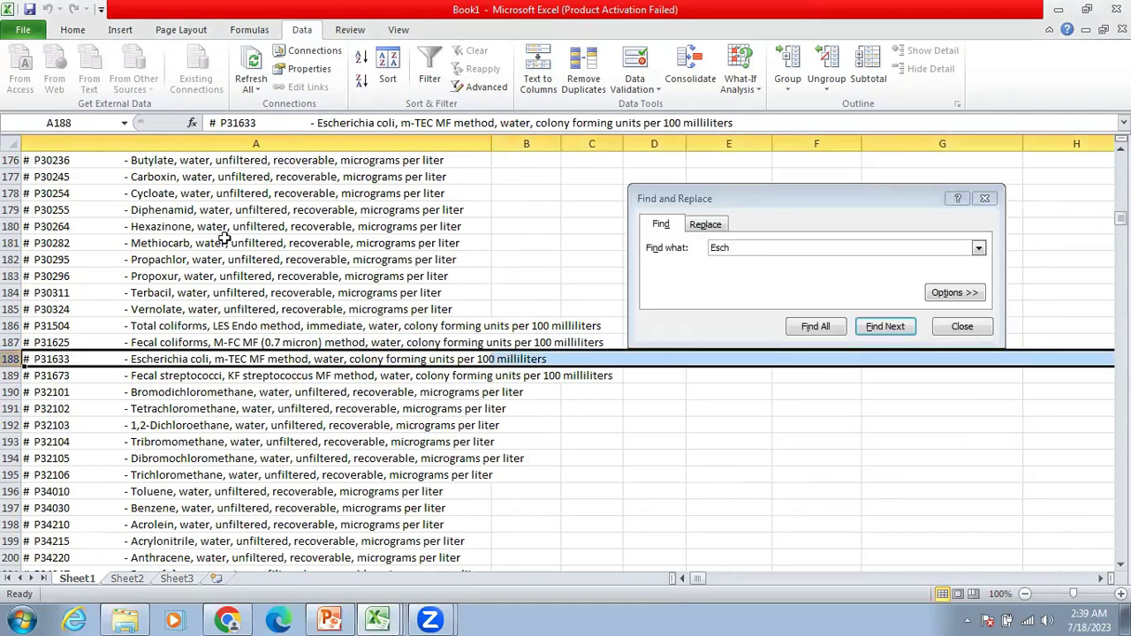
{"action": "left_click", "coordinate": [74, 30]}
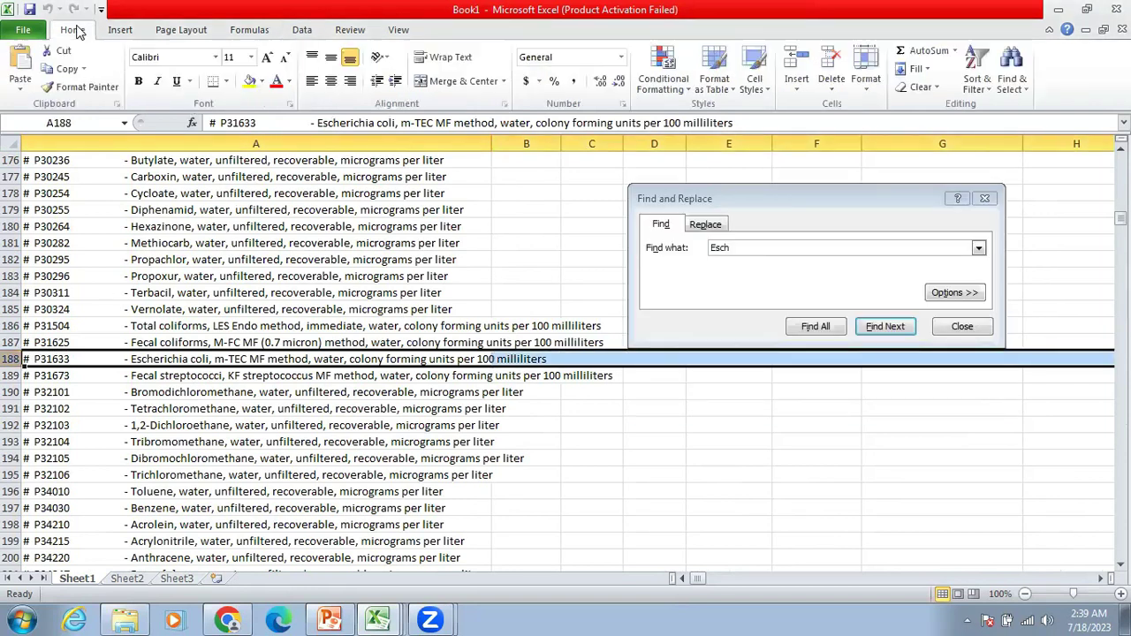
{"action": "left_click", "coordinate": [250, 81]}
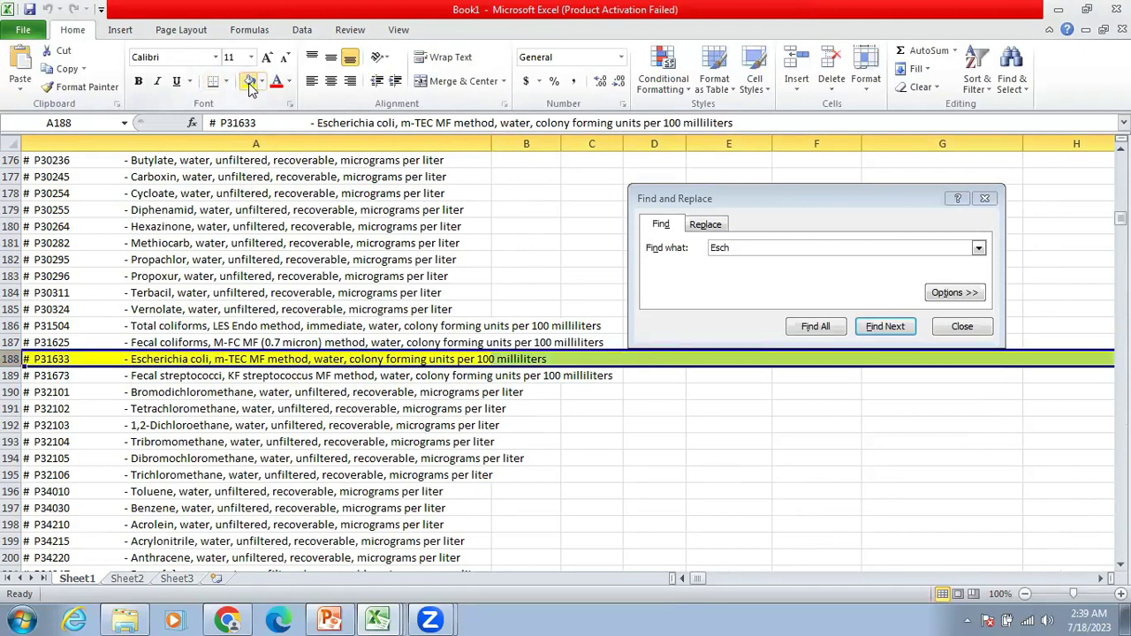
{"action": "left_click", "coordinate": [357, 376]}
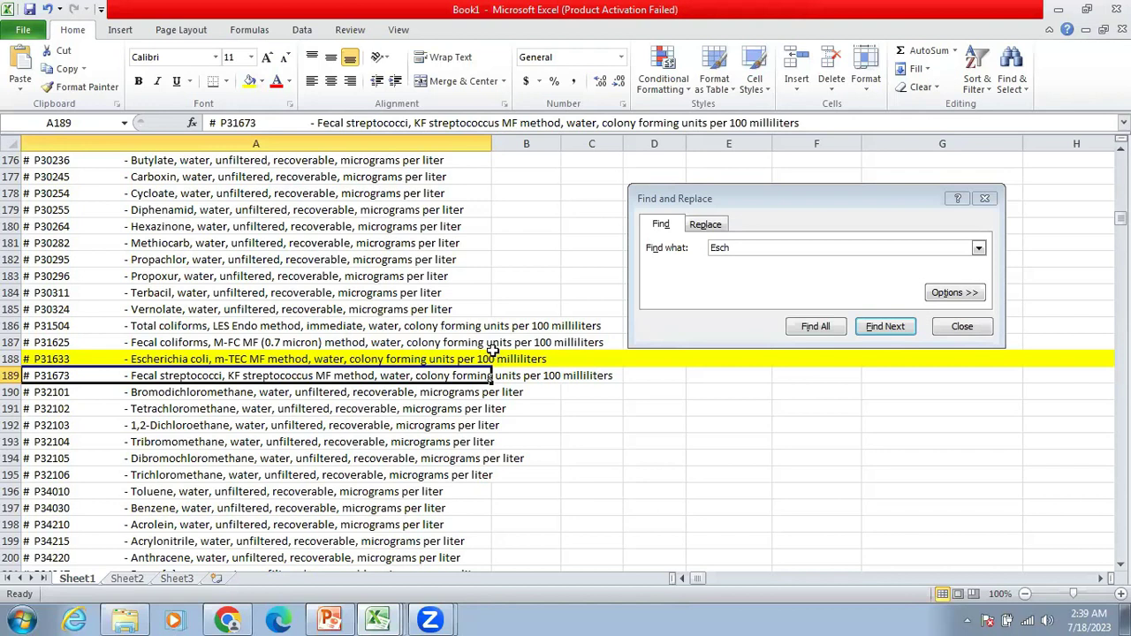
Step: Search the sheet for parameter code P31633 to reach its column heading in the data table
{"action": "left_click", "coordinate": [739, 248]}
{"action": "key", "text": "BackSpace"}
{"action": "key", "text": "BackSpace"}
{"action": "key", "text": "BackSpace"}
{"action": "key", "text": "BackSpace"}
{"action": "type", "text": "P"}
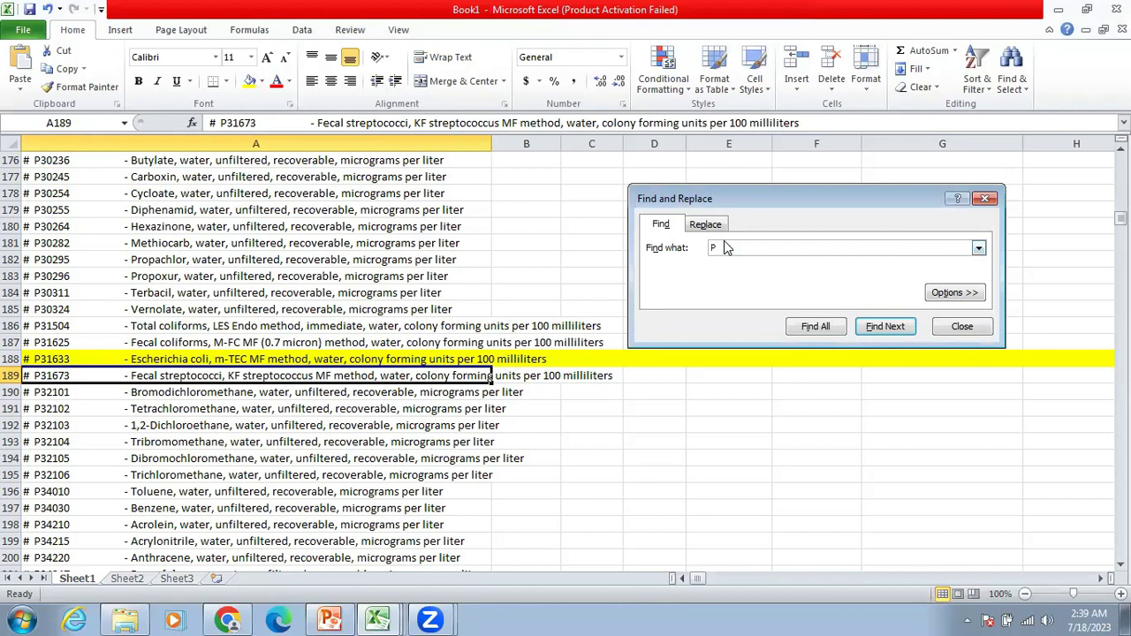
{"action": "type", "text": "31633"}
{"action": "key", "text": "Return"}
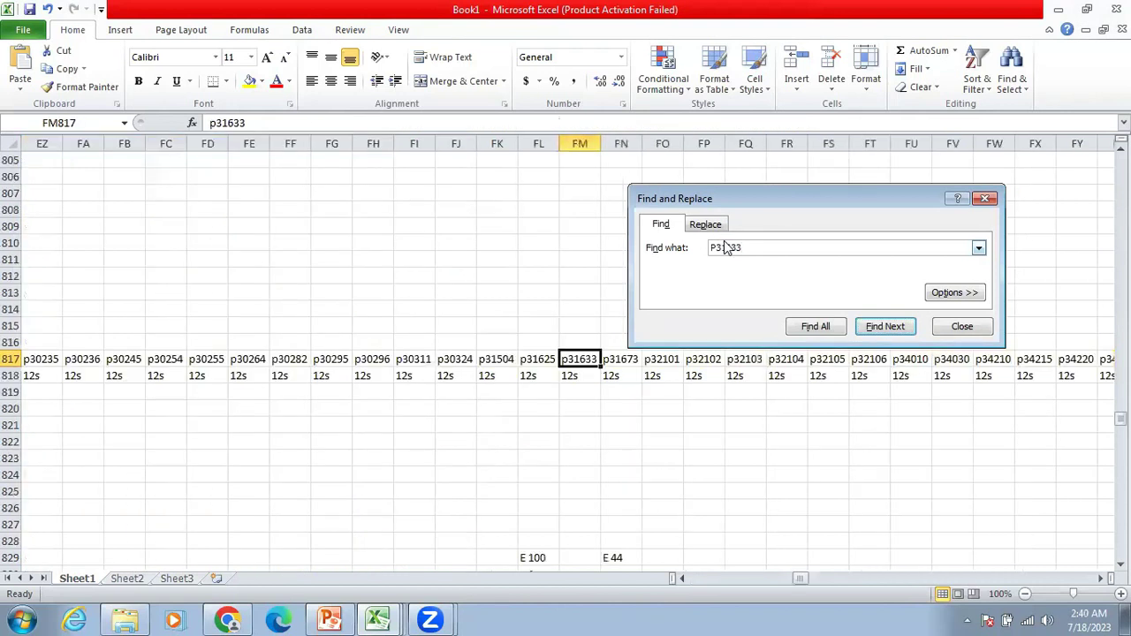
Step: Fill the p31633 heading cell and its entire column FM with yellow
{"action": "left_click", "coordinate": [585, 359]}
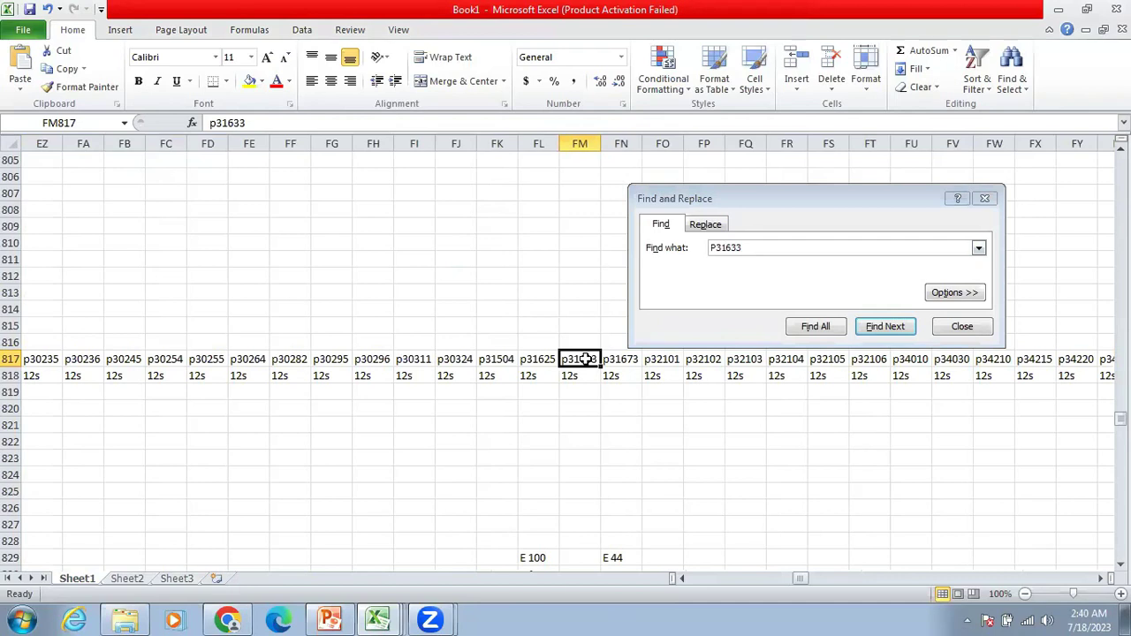
{"action": "left_click", "coordinate": [249, 81]}
{"action": "left_click", "coordinate": [579, 144]}
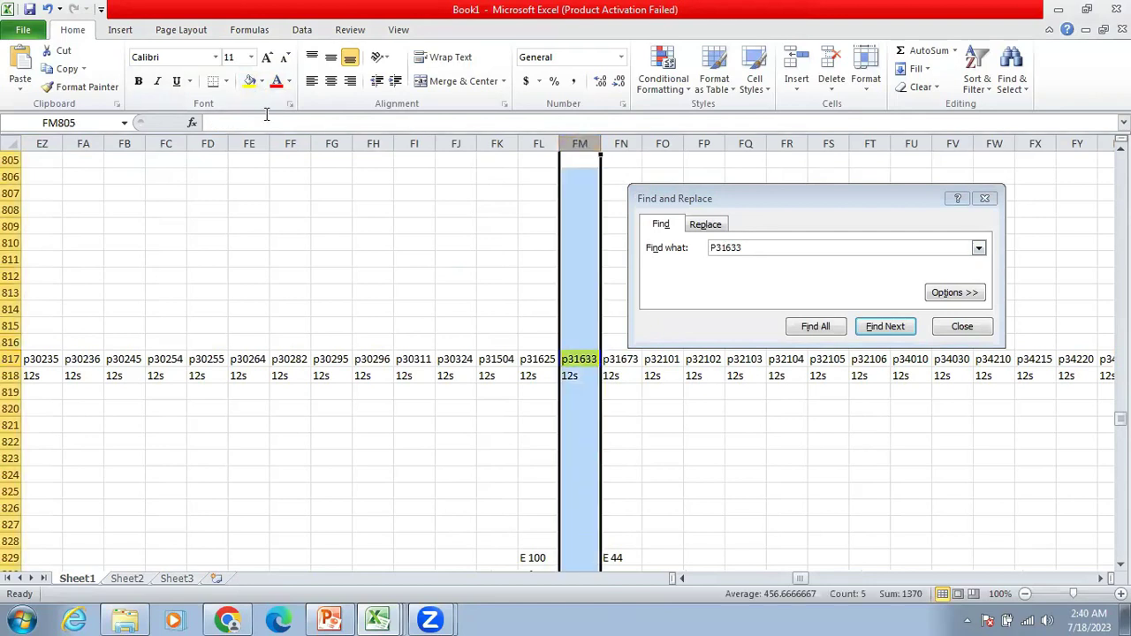
{"action": "left_click", "coordinate": [251, 84]}
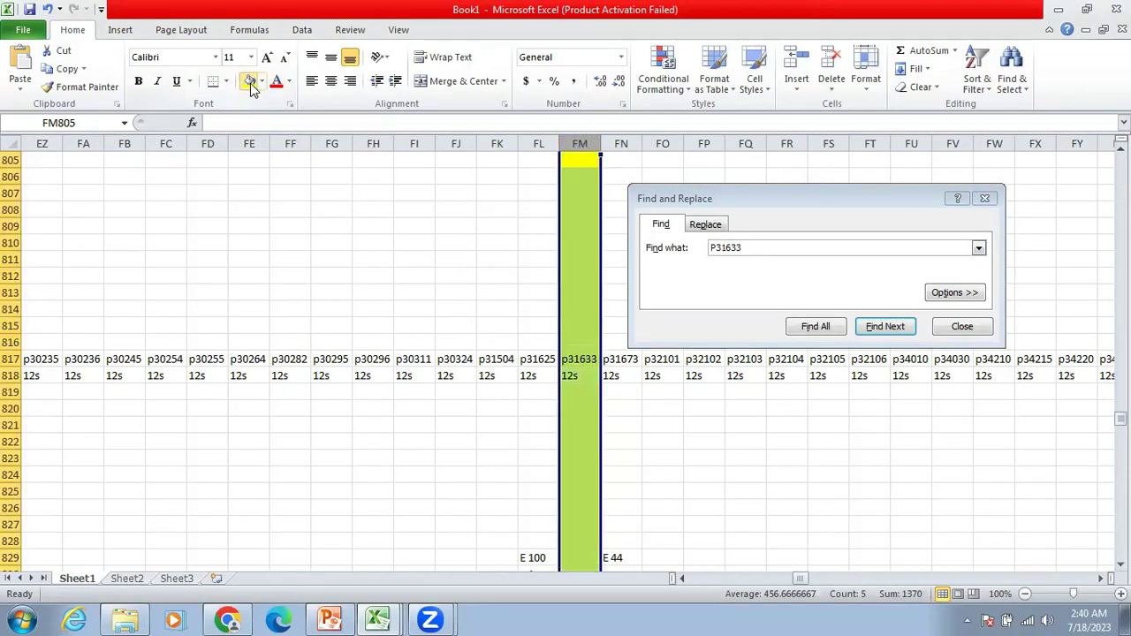
{"action": "left_click", "coordinate": [586, 357]}
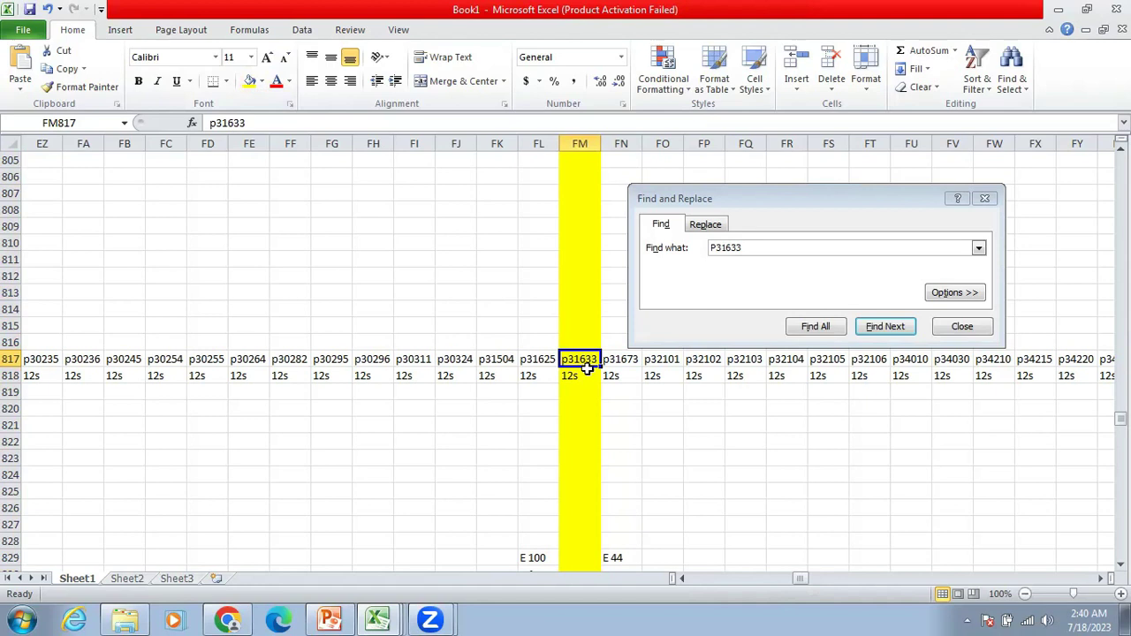
Step: Examine the highlighted p31633 column below its heading for recorded Escherichia coli values
{"action": "key", "text": "Down"}
{"action": "key", "text": "Down"}
{"action": "key", "text": "Down"}
{"action": "key", "text": "Down"}
{"action": "key", "text": "Down"}
{"action": "key", "text": "Down"}
{"action": "key", "text": "Down"}
{"action": "key", "text": "Down"}
{"action": "key", "text": "Down"}
{"action": "key", "text": "Down"}
{"action": "key", "text": "Down"}
{"action": "key", "text": "Down"}
{"action": "key", "text": "Down"}
{"action": "key", "text": "Down"}
{"action": "key", "text": "Down"}
{"action": "key", "text": "Down"}
{"action": "key", "text": "Down"}
{"action": "key", "text": "Down"}
{"action": "key", "text": "Down"}
{"action": "key", "text": "Down"}
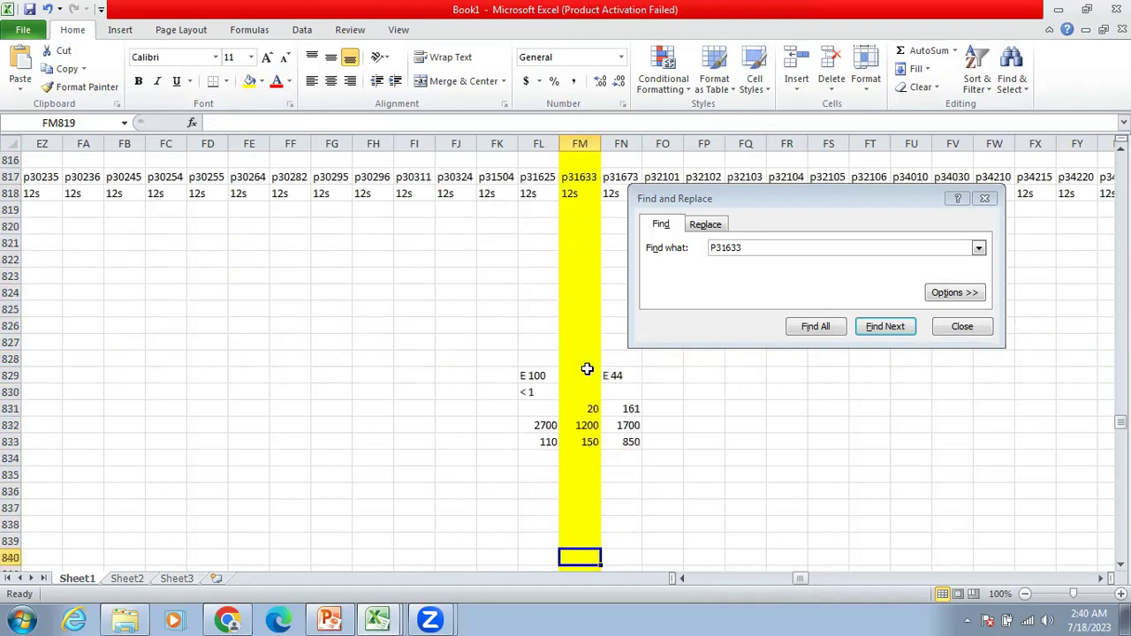
{"action": "key", "text": "Up"}
{"action": "key", "text": "Up"}
{"action": "key", "text": "Up"}
{"action": "key", "text": "Up"}
{"action": "key", "text": "Up"}
{"action": "key", "text": "Up"}
{"action": "key", "text": "Up"}
{"action": "key", "text": "Up"}
{"action": "key", "text": "Up"}
{"action": "key", "text": "Up"}
{"action": "key", "text": "Up"}
{"action": "key", "text": "Up"}
{"action": "key", "text": "Up"}
{"action": "key", "text": "Up"}
{"action": "key", "text": "Up"}
{"action": "key", "text": "Up"}
{"action": "key", "text": "Up"}
{"action": "key", "text": "Up"}
{"action": "key", "text": "Up"}
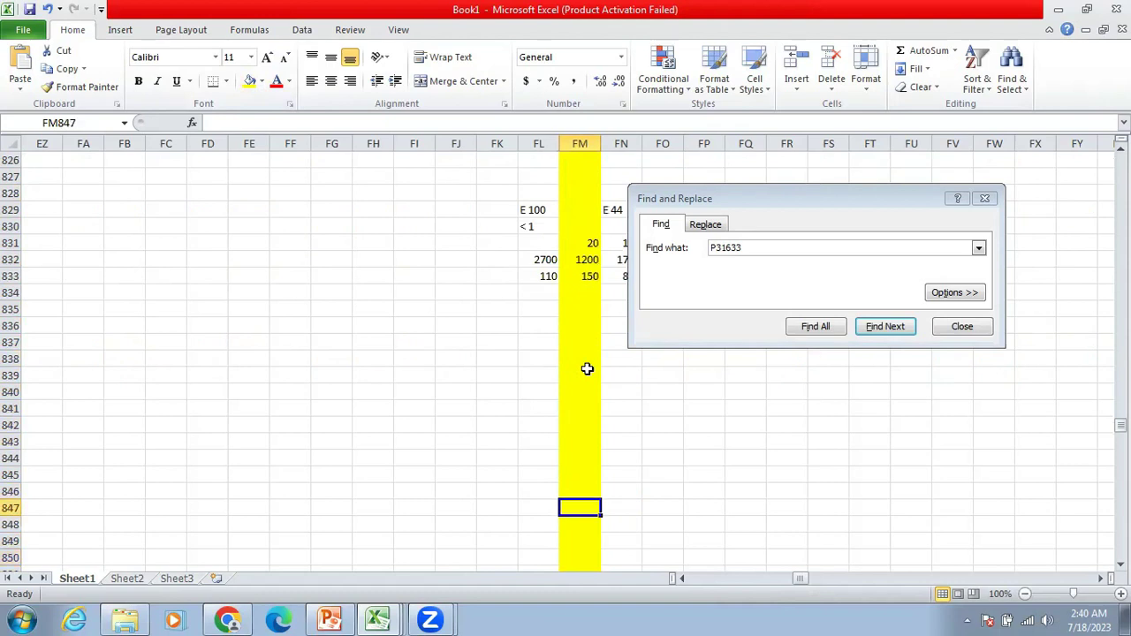
{"action": "key", "text": "Down"}
{"action": "key", "text": "Up"}
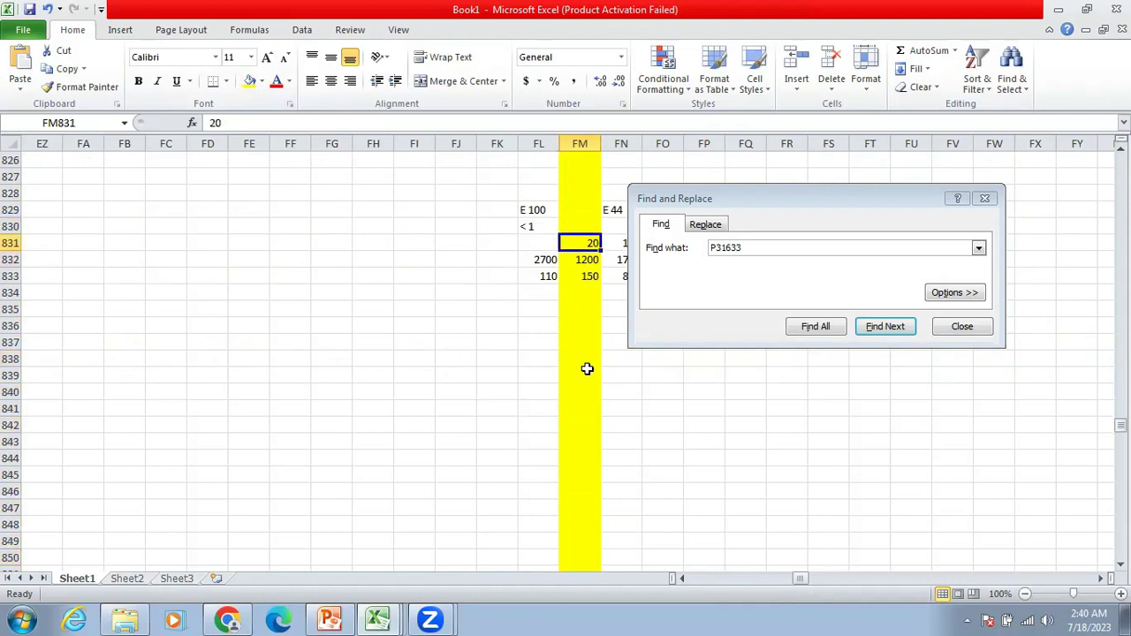
Step: Fill rows 831, 832 and 833, which hold the recorded Escherichia coli values, entirely with yellow
{"action": "key", "text": "Down"}
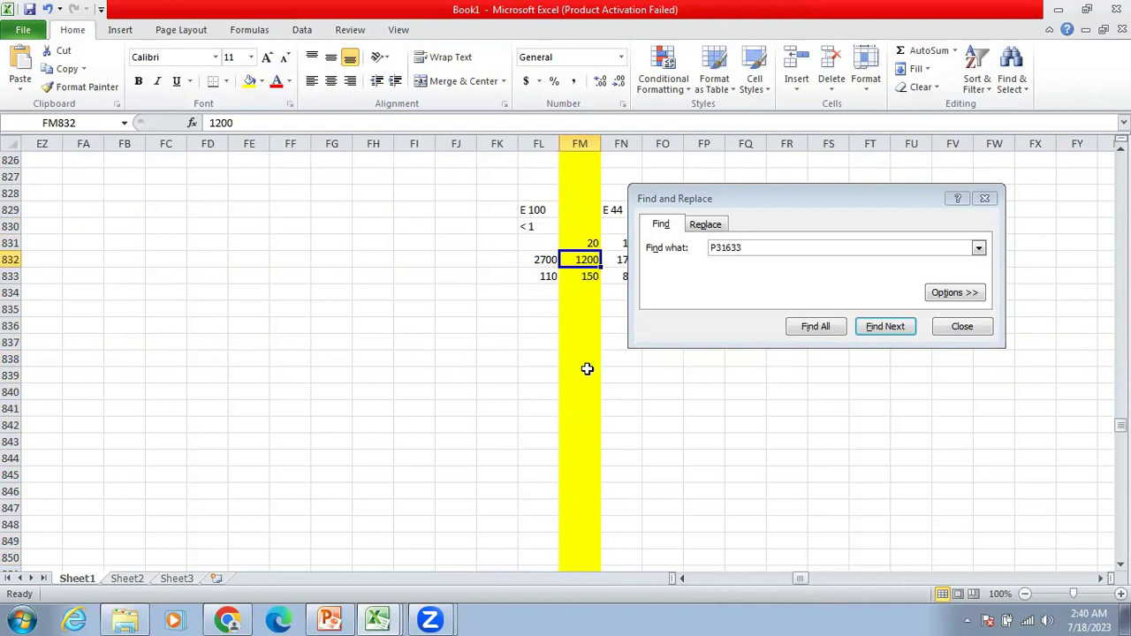
{"action": "key", "text": "Down"}
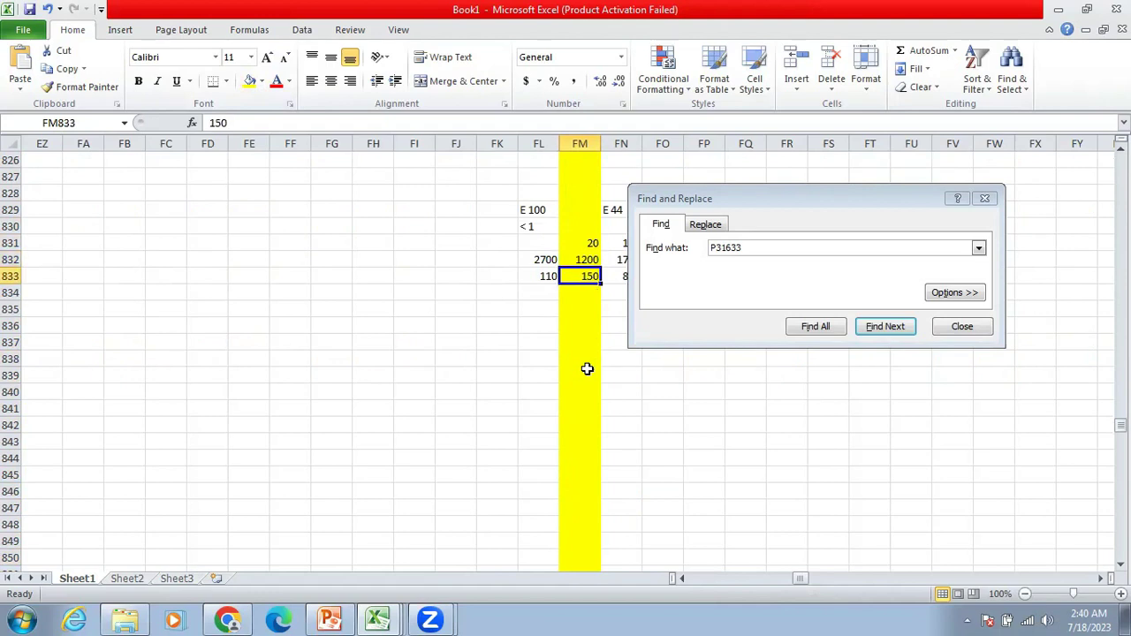
{"action": "left_click", "coordinate": [11, 243]}
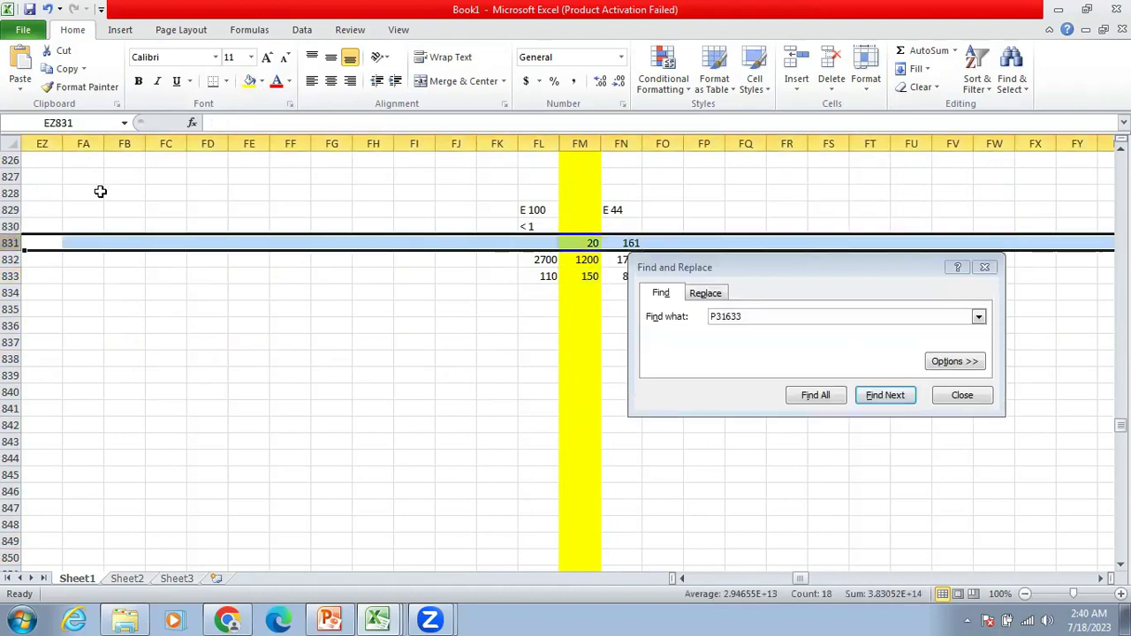
{"action": "left_click", "coordinate": [249, 81]}
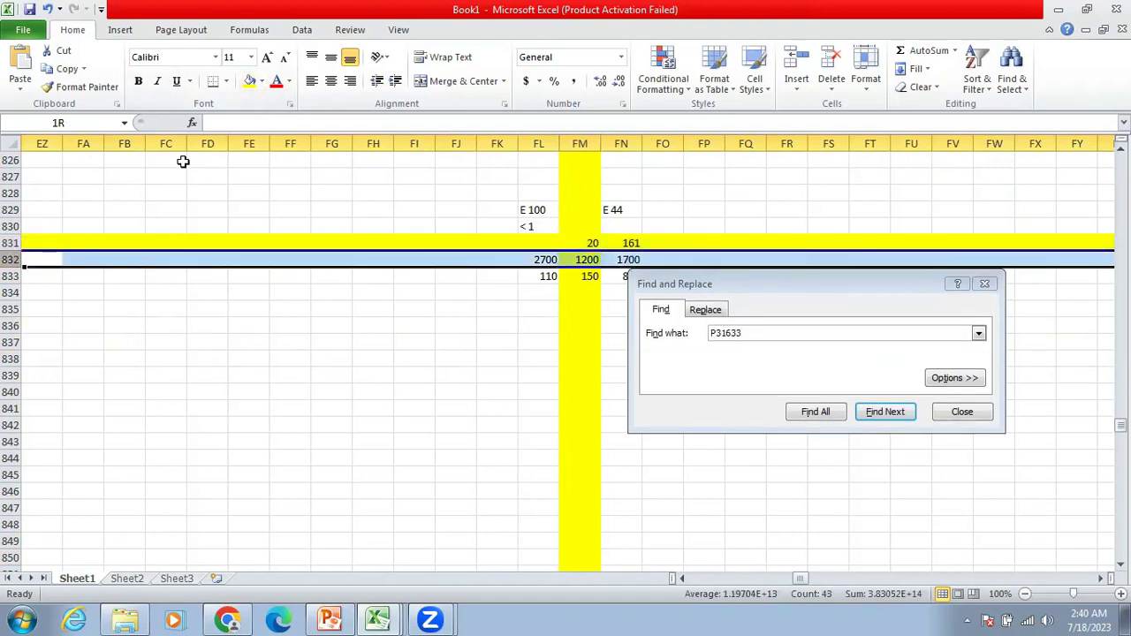
{"action": "left_click", "coordinate": [249, 80]}
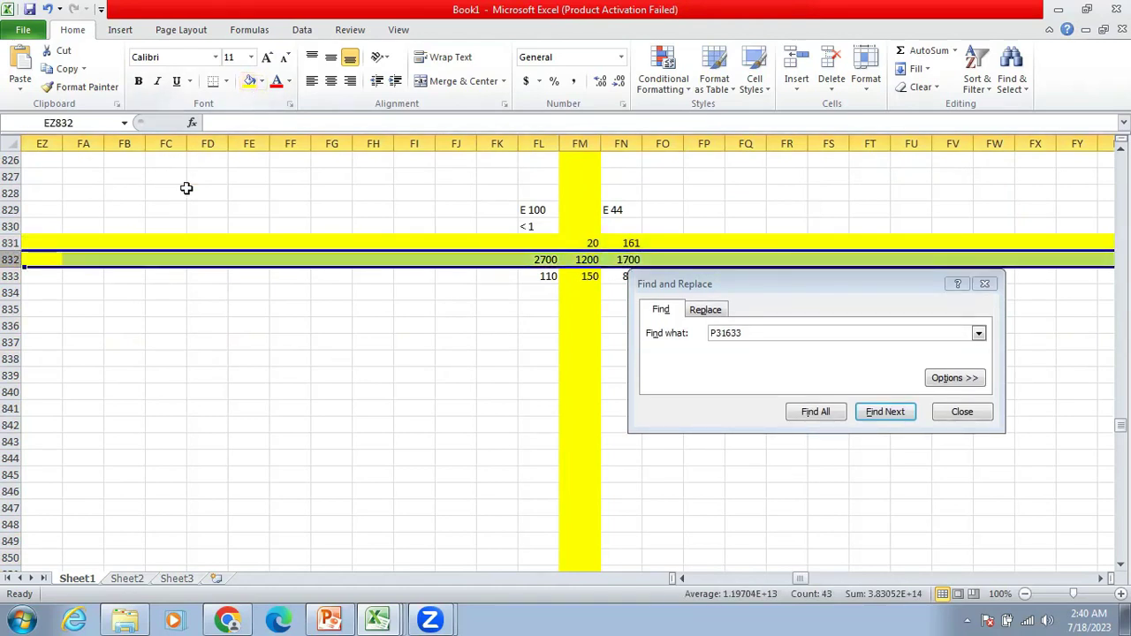
{"action": "left_click", "coordinate": [13, 276]}
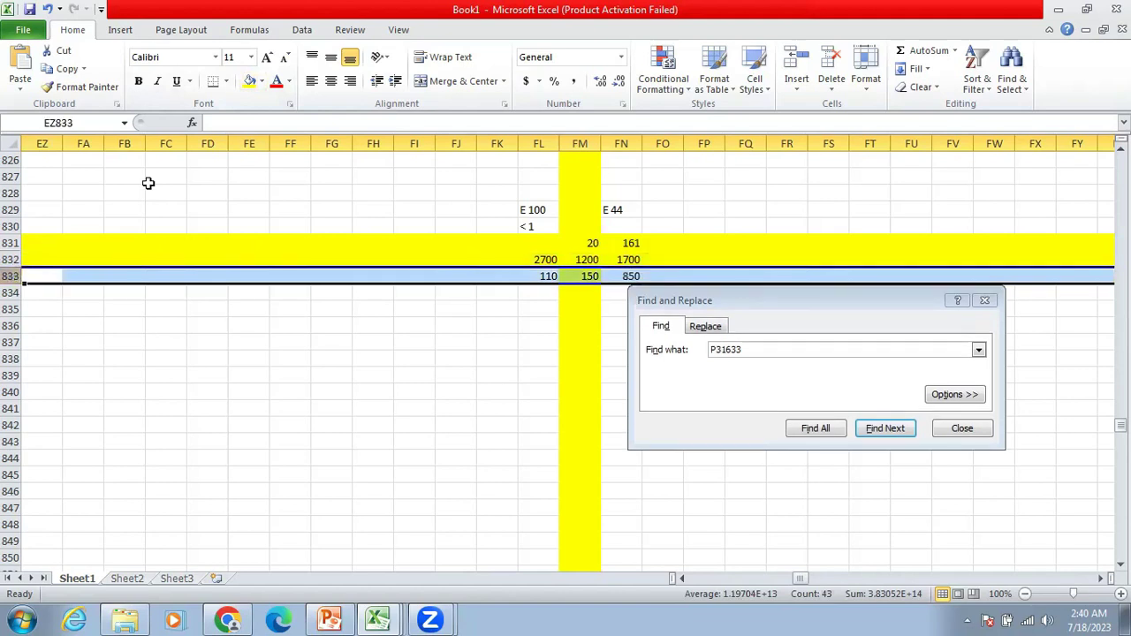
{"action": "left_click", "coordinate": [250, 81]}
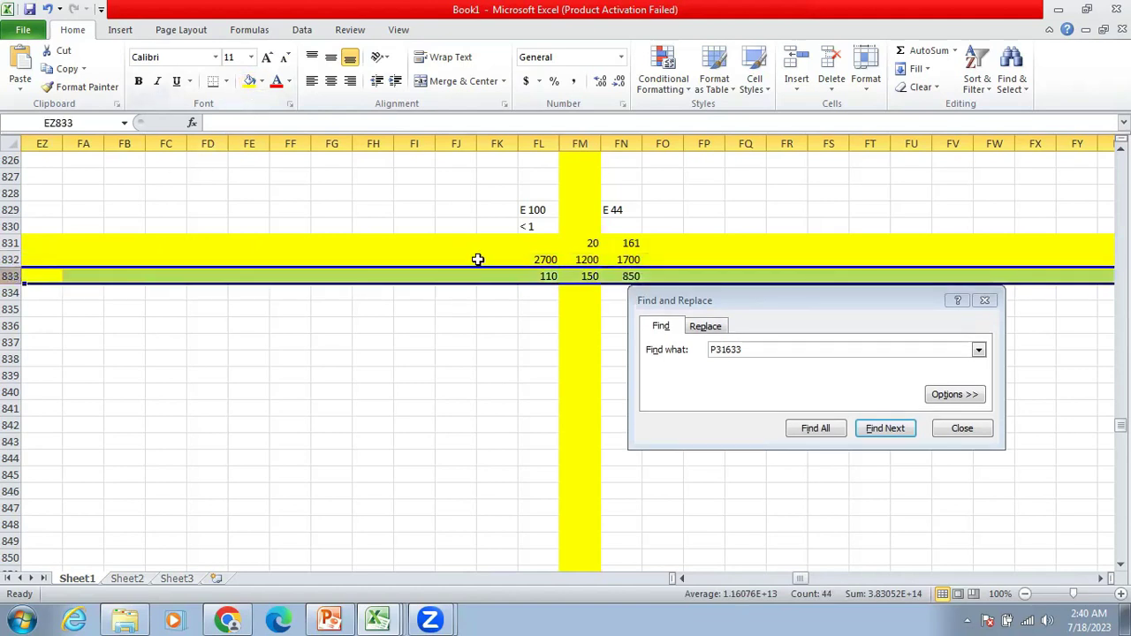
{"action": "left_click", "coordinate": [586, 326]}
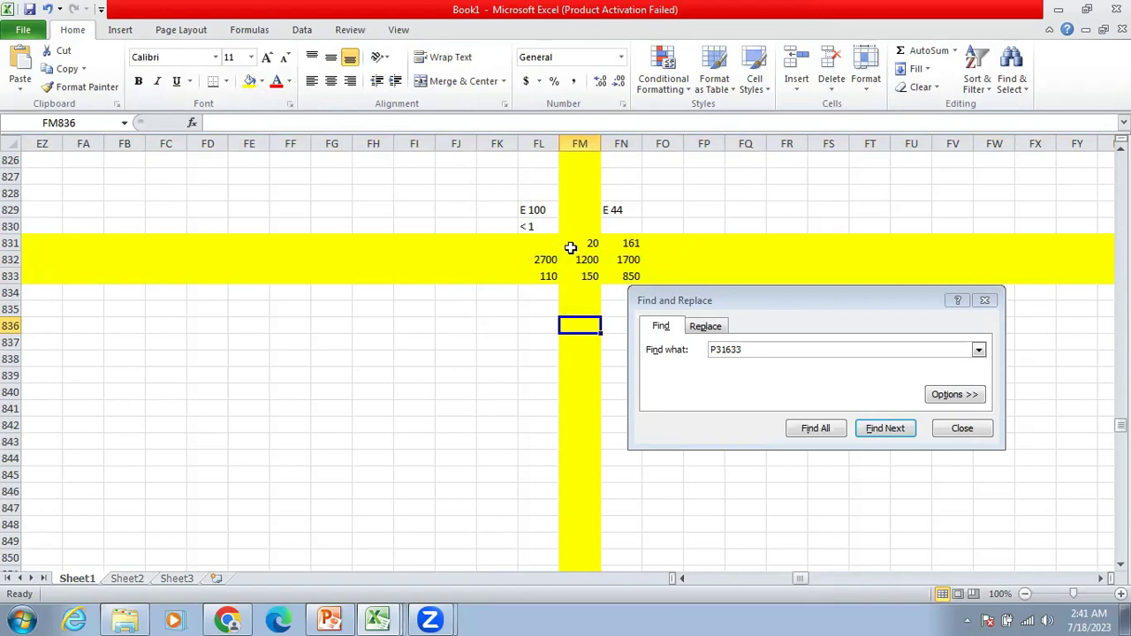
Step: Examine the rest of the yellow p31633 column below row 833 for further recorded Escherichia coli values
{"action": "left_click", "coordinate": [538, 245]}
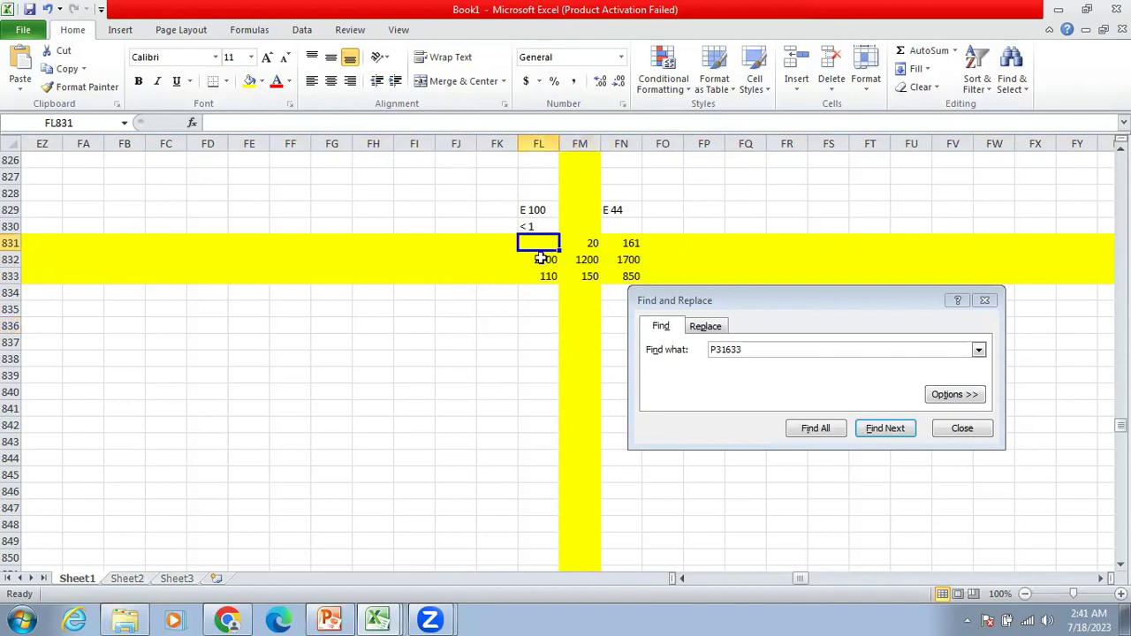
{"action": "left_click", "coordinate": [588, 261]}
{"action": "key", "text": "Down"}
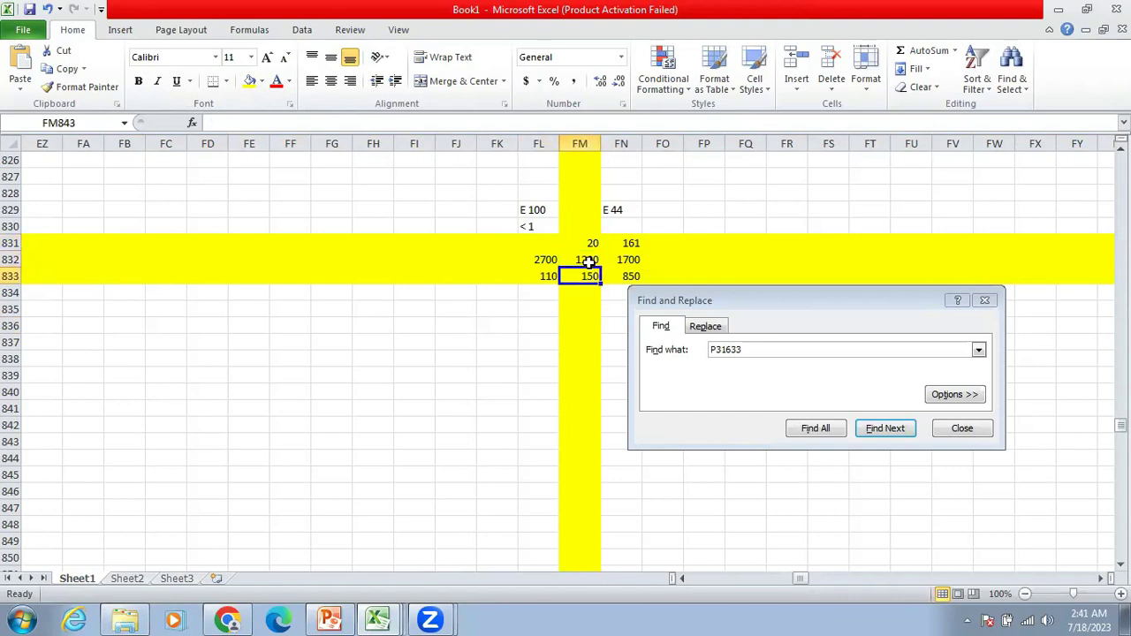
{"action": "key", "text": "Down"}
{"action": "key", "text": "Down"}
{"action": "key", "text": "Down"}
{"action": "key", "text": "Down"}
{"action": "key", "text": "Down"}
{"action": "key", "text": "Down"}
{"action": "key", "text": "Down"}
{"action": "key", "text": "Down"}
{"action": "key", "text": "Down"}
{"action": "key", "text": "Down"}
{"action": "key", "text": "Down"}
{"action": "key", "text": "Down"}
{"action": "key", "text": "Down"}
{"action": "key", "text": "Down"}
{"action": "key", "text": "Down"}
{"action": "key", "text": "Down"}
{"action": "key", "text": "Down"}
{"action": "key", "text": "Down"}
{"action": "key", "text": "Down"}
{"action": "key", "text": "Down"}
{"action": "key", "text": "Down"}
{"action": "key", "text": "Down"}
{"action": "key", "text": "Down"}
{"action": "key", "text": "Down"}
{"action": "key", "text": "Down"}
{"action": "key", "text": "Down"}
{"action": "key", "text": "Down"}
{"action": "key", "text": "Down"}
{"action": "key", "text": "Down"}
{"action": "key", "text": "Down"}
{"action": "key", "text": "Down"}
{"action": "key", "text": "Down"}
{"action": "key", "text": "Down"}
{"action": "key", "text": "Down"}
{"action": "key", "text": "Down"}
{"action": "key", "text": "Down"}
{"action": "key", "text": "Down"}
{"action": "key", "text": "Down"}
{"action": "key", "text": "Down"}
{"action": "key", "text": "Down"}
{"action": "key", "text": "Down"}
{"action": "key", "text": "Down"}
{"action": "key", "text": "Down"}
{"action": "key", "text": "Down"}
{"action": "key", "text": "Down"}
{"action": "key", "text": "Down"}
{"action": "key", "text": "Down"}
{"action": "key", "text": "Down"}
{"action": "key", "text": "Down"}
{"action": "key", "text": "Down"}
{"action": "key", "text": "Down"}
{"action": "key", "text": "Down"}
{"action": "key", "text": "Down"}
{"action": "key", "text": "Down"}
{"action": "key", "text": "Down"}
{"action": "key", "text": "Down"}
{"action": "key", "text": "Down"}
{"action": "key", "text": "Down"}
{"action": "key", "text": "Down"}
{"action": "key", "text": "Down"}
{"action": "key", "text": "Down"}
{"action": "key", "text": "Down"}
{"action": "key", "text": "Down"}
{"action": "key", "text": "Down"}
{"action": "key", "text": "Down"}
{"action": "key", "text": "Down"}
{"action": "key", "text": "Down"}
{"action": "key", "text": "Down"}
{"action": "key", "text": "Down"}
{"action": "key", "text": "Down"}
{"action": "key", "text": "Down"}
{"action": "key", "text": "Down"}
{"action": "key", "text": "Down"}
{"action": "key", "text": "Down"}
{"action": "key", "text": "Down"}
{"action": "key", "text": "Down"}
{"action": "key", "text": "Down"}
{"action": "key", "text": "Down"}
{"action": "key", "text": "Down"}
{"action": "key", "text": "Down"}
{"action": "key", "text": "Down"}
{"action": "key", "text": "Down"}
{"action": "key", "text": "Down"}
{"action": "key", "text": "Down"}
{"action": "key", "text": "Down"}
{"action": "key", "text": "Down"}
{"action": "key", "text": "Down"}
{"action": "key", "text": "Down"}
{"action": "key", "text": "Down"}
{"action": "key", "text": "Down"}
{"action": "key", "text": "Down"}
{"action": "key", "text": "Down"}
{"action": "key", "text": "Down"}
{"action": "key", "text": "Down"}
{"action": "key", "text": "Down"}
{"action": "key", "text": "Down"}
{"action": "key", "text": "Down"}
{"action": "key", "text": "Down"}
{"action": "key", "text": "Down"}
{"action": "key", "text": "Down"}
{"action": "key", "text": "Down"}
{"action": "key", "text": "Down"}
{"action": "key", "text": "Down"}
{"action": "key", "text": "Down"}
{"action": "key", "text": "Down"}
{"action": "key", "text": "Down"}
{"action": "key", "text": "Down"}
{"action": "key", "text": "Down"}
{"action": "key", "text": "Down"}
{"action": "key", "text": "Down"}
{"action": "key", "text": "Down"}
{"action": "key", "text": "Down"}
{"action": "key", "text": "Down"}
{"action": "key", "text": "Down"}
{"action": "key", "text": "Down"}
{"action": "key", "text": "Down"}
{"action": "key", "text": "Down"}
{"action": "key", "text": "Down"}
{"action": "key", "text": "Down"}
{"action": "key", "text": "Down"}
{"action": "key", "text": "Down"}
{"action": "key", "text": "Down"}
{"action": "key", "text": "Down"}
{"action": "key", "text": "Down"}
{"action": "key", "text": "Down"}
{"action": "key", "text": "Down"}
{"action": "key", "text": "Down"}
{"action": "key", "text": "Down"}
{"action": "key", "text": "Down"}
{"action": "key", "text": "Down"}
{"action": "key", "text": "Down"}
{"action": "key", "text": "Down"}
{"action": "key", "text": "Down"}
{"action": "key", "text": "Down"}
{"action": "key", "text": "Down"}
{"action": "key", "text": "Down"}
{"action": "key", "text": "Down"}
{"action": "key", "text": "Down"}
{"action": "key", "text": "Down"}
{"action": "key", "text": "Down"}
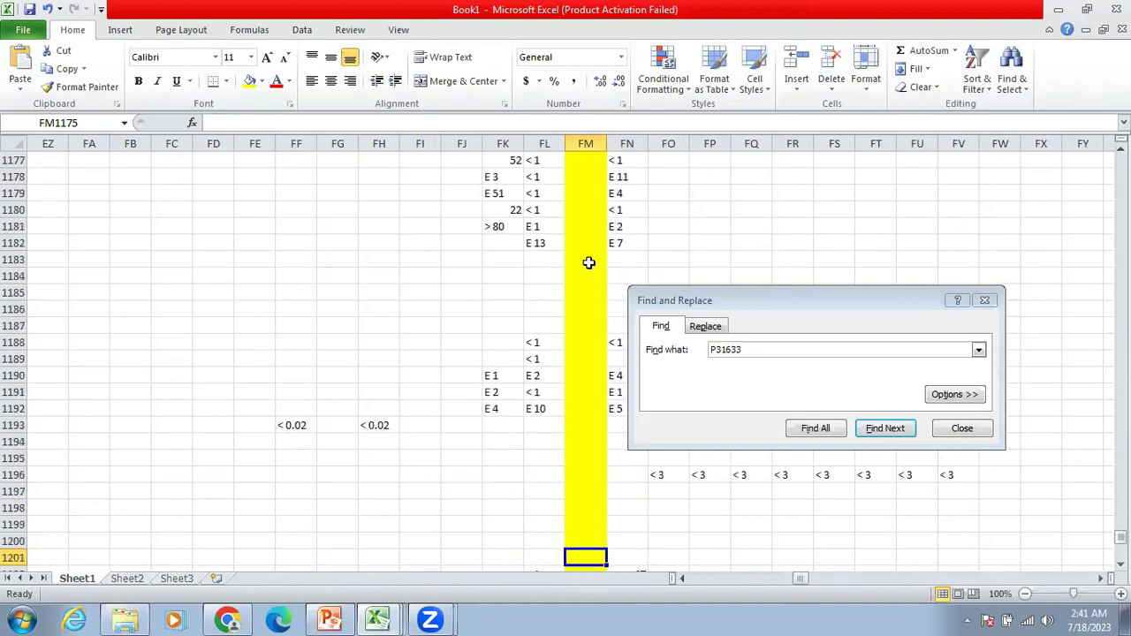
Step: Examine the yellow p31633 column from row 1175 down past the last sample row for any remaining recorded values
{"action": "key", "text": "Down"}
{"action": "key", "text": "Down"}
{"action": "key", "text": "Down"}
{"action": "key", "text": "Down"}
{"action": "key", "text": "Down"}
{"action": "key", "text": "Down"}
{"action": "key", "text": "Down"}
{"action": "key", "text": "Down"}
{"action": "key", "text": "Down"}
{"action": "key", "text": "Down"}
{"action": "key", "text": "Down"}
{"action": "key", "text": "Down"}
{"action": "key", "text": "Down"}
{"action": "key", "text": "Down"}
{"action": "key", "text": "Down"}
{"action": "key", "text": "Down"}
{"action": "key", "text": "Down"}
{"action": "key", "text": "Down"}
{"action": "key", "text": "Down"}
{"action": "key", "text": "Down"}
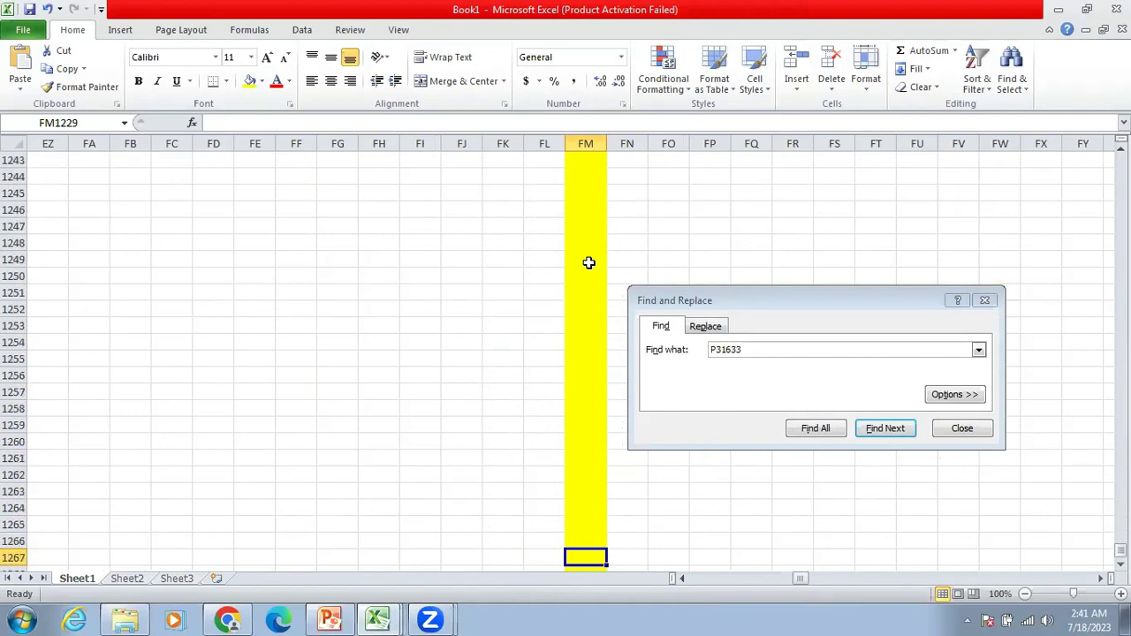
{"action": "key", "text": "Up"}
{"action": "key", "text": "Up"}
{"action": "key", "text": "Up"}
{"action": "key", "text": "Up"}
{"action": "key", "text": "Up"}
{"action": "key", "text": "Up"}
{"action": "key", "text": "Up"}
{"action": "key", "text": "Up"}
{"action": "key", "text": "Up"}
{"action": "key", "text": "Up"}
{"action": "key", "text": "Up"}
{"action": "key", "text": "Up"}
{"action": "key", "text": "Up"}
{"action": "key", "text": "Up"}
{"action": "key", "text": "Up"}
{"action": "key", "text": "Up"}
{"action": "key", "text": "Up"}
{"action": "key", "text": "Up"}
{"action": "key", "text": "Up"}
{"action": "key", "text": "Up"}
{"action": "key", "text": "Up"}
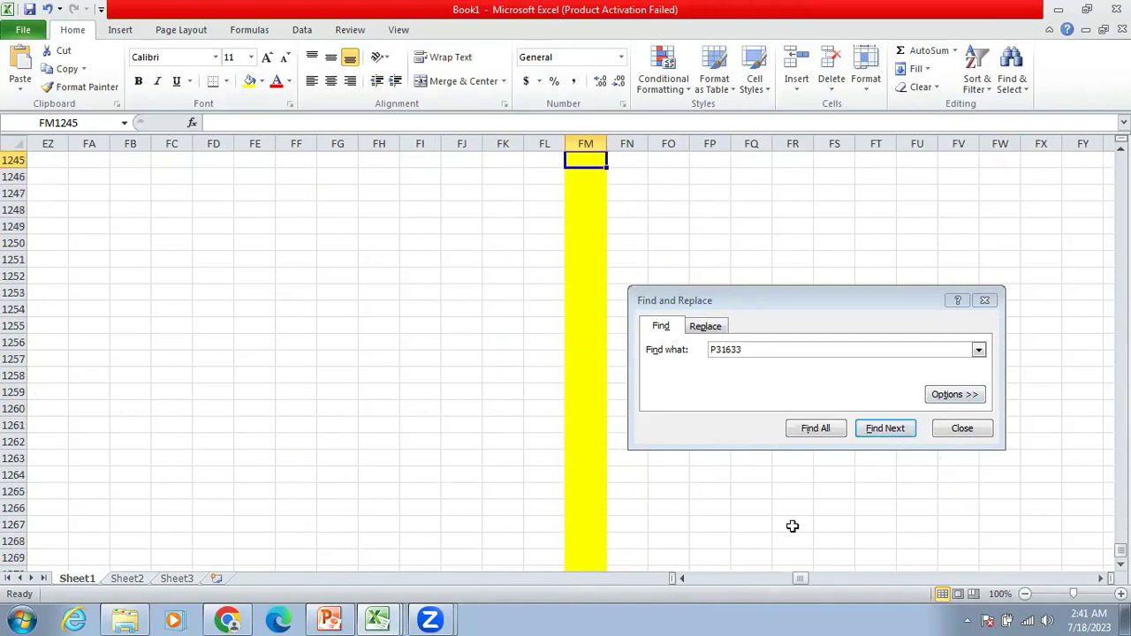
Step: Close the search and examine the site numbers and sample dates of the yellow rows 831 to 833
{"action": "left_click", "coordinate": [986, 301]}
{"action": "left_click_drag", "start_coordinate": [799, 581], "coordinate": [695, 582]}
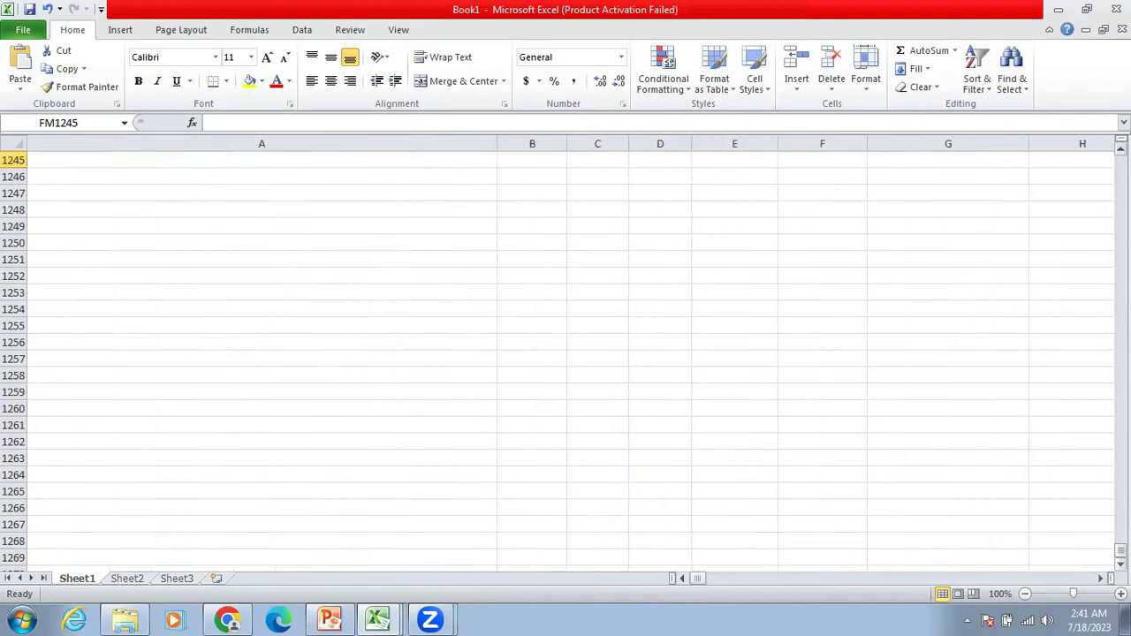
{"action": "left_click", "coordinate": [1120, 521]}
{"action": "left_click", "coordinate": [1120, 522]}
{"action": "left_click", "coordinate": [1120, 521]}
{"action": "left_click", "coordinate": [1120, 521]}
{"action": "left_click_drag", "start_coordinate": [1120, 527], "coordinate": [1120, 503]}
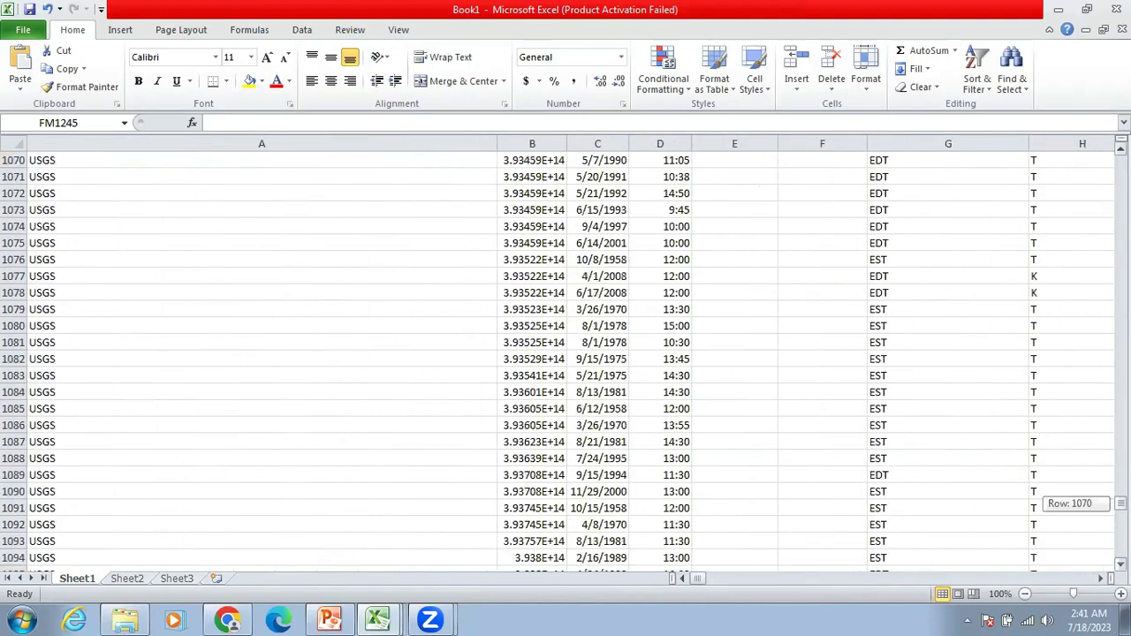
{"action": "left_click", "coordinate": [1120, 459]}
{"action": "left_click", "coordinate": [1120, 459]}
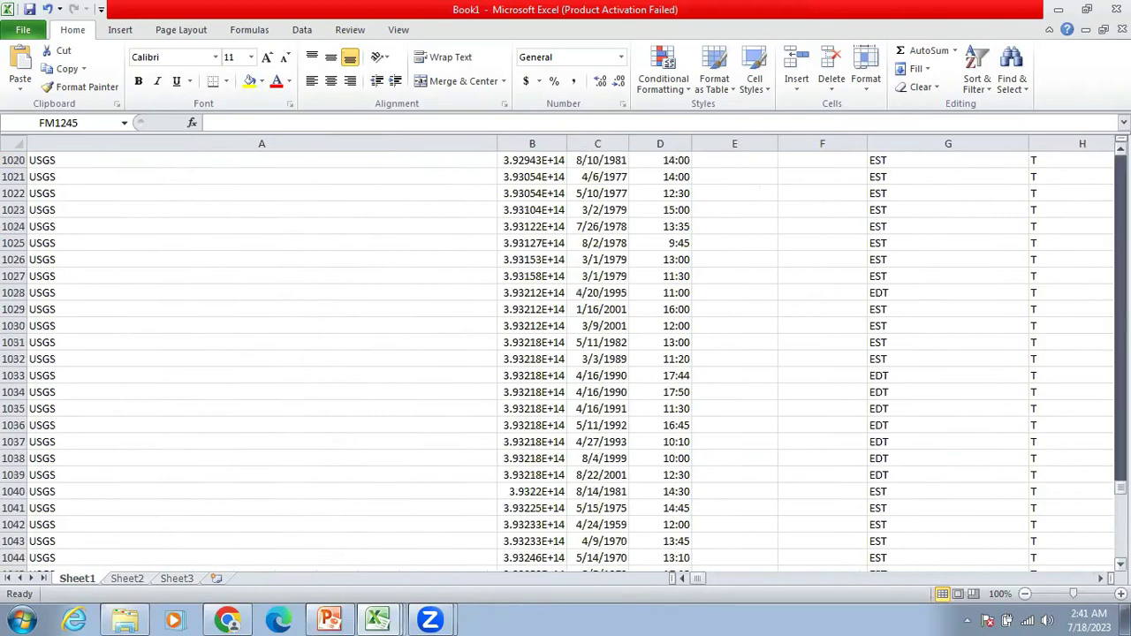
{"action": "left_click", "coordinate": [1120, 459]}
{"action": "left_click", "coordinate": [1120, 459]}
{"action": "left_click", "coordinate": [1120, 398]}
{"action": "left_click", "coordinate": [1120, 398]}
{"action": "left_click", "coordinate": [1120, 397]}
{"action": "left_click", "coordinate": [1120, 398]}
{"action": "left_click", "coordinate": [1120, 397]}
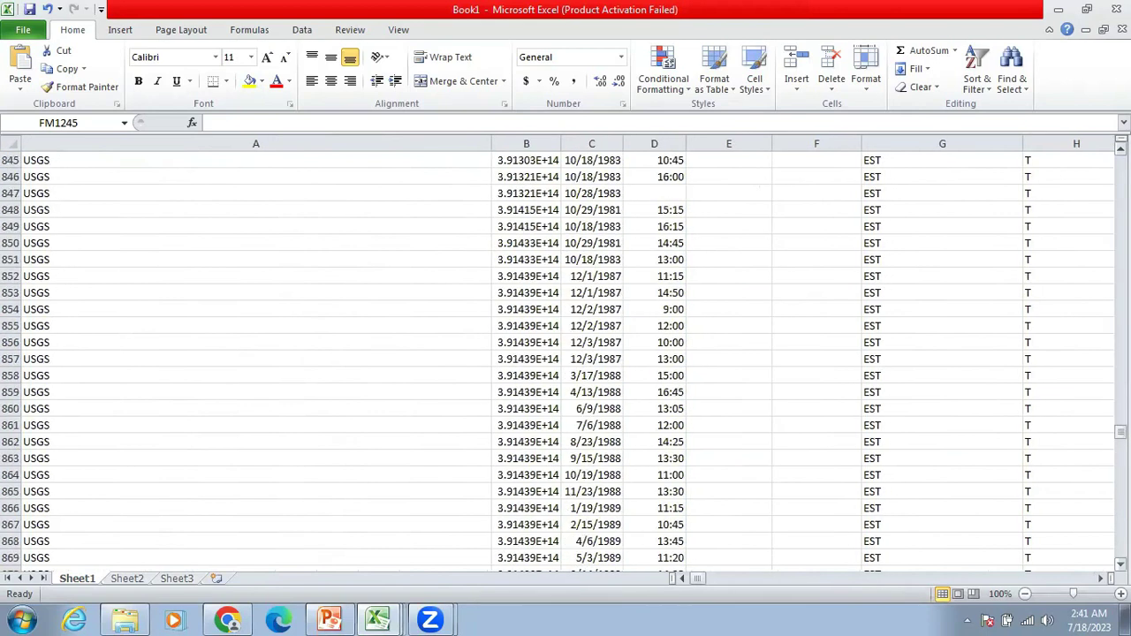
{"action": "left_click", "coordinate": [1120, 398]}
{"action": "left_click", "coordinate": [1121, 398]}
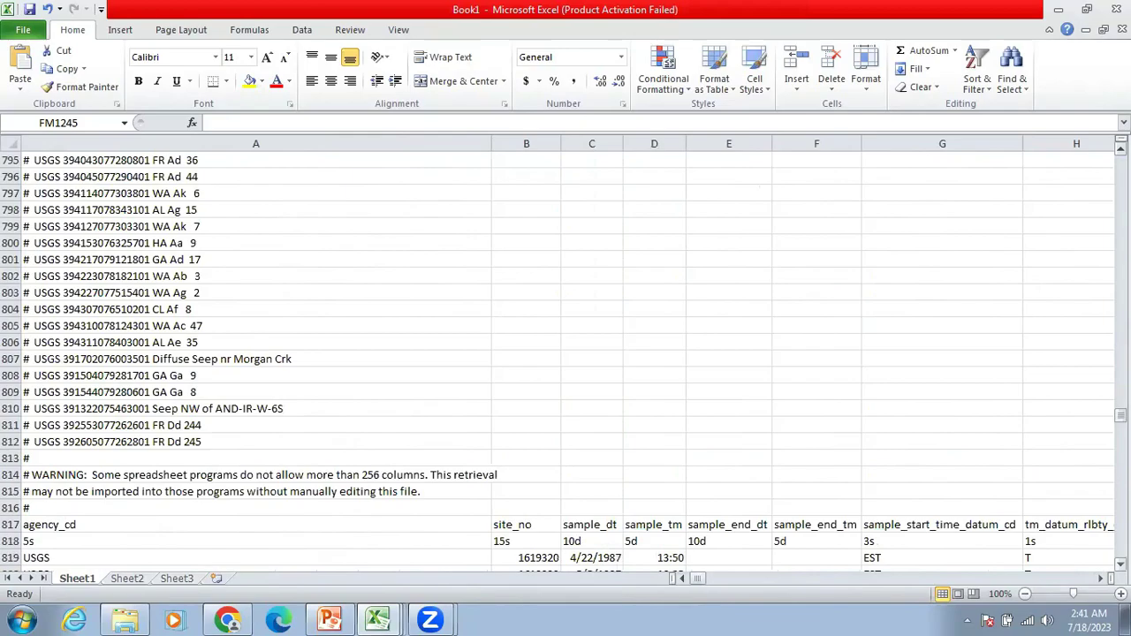
{"action": "scroll", "coordinate": [565, 353], "scroll_direction": "down", "scroll_amount": 3}
{"action": "scroll", "coordinate": [566, 354], "scroll_direction": "down", "scroll_amount": 5}
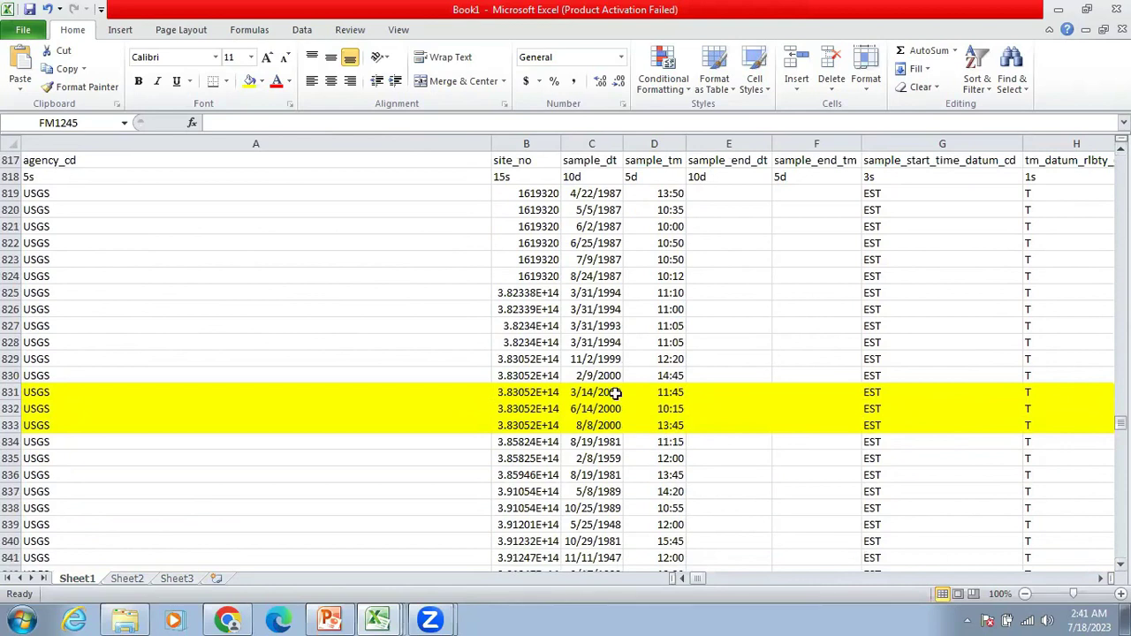
{"action": "left_click", "coordinate": [510, 389]}
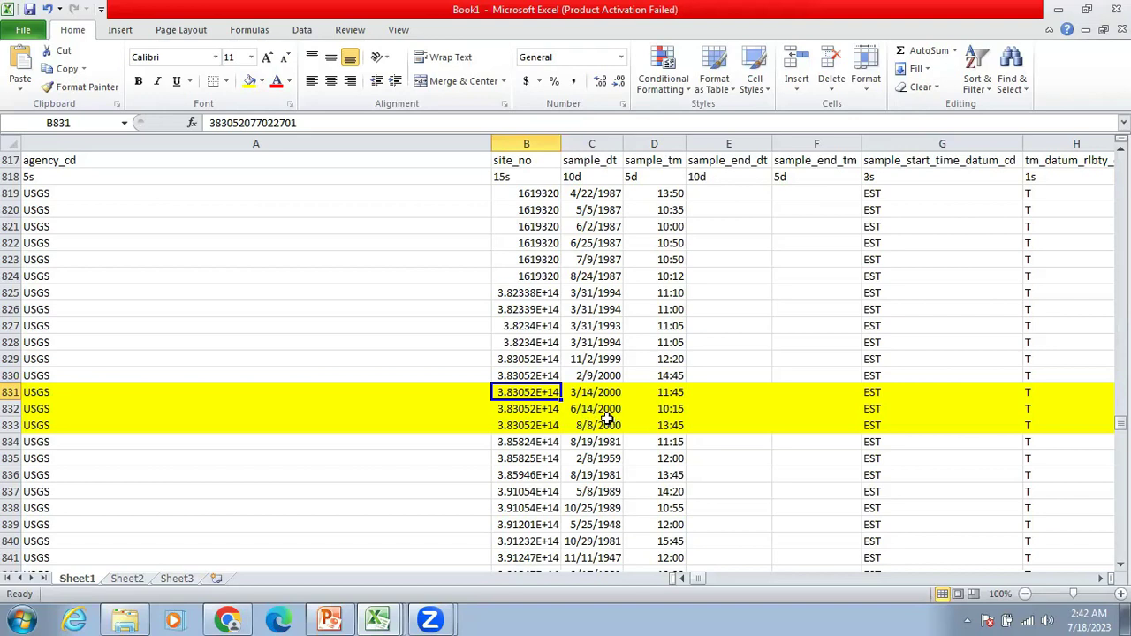
{"action": "left_click", "coordinate": [523, 422]}
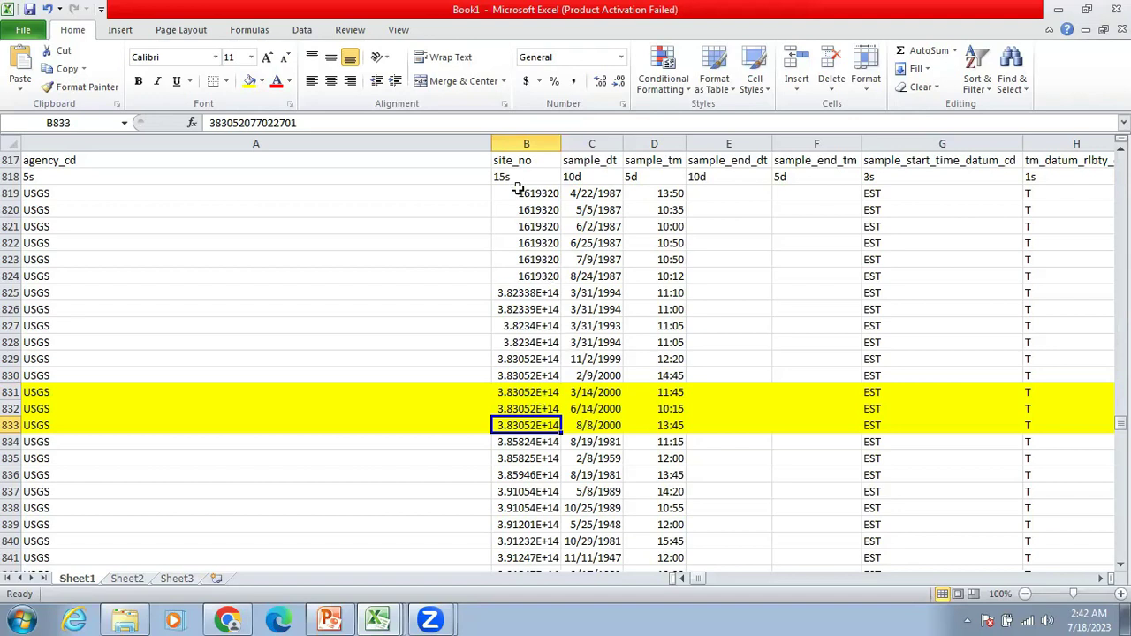
Step: Format the site_no cells B818 to B1024 with the custom number format 0 so the site numbers display in full
{"action": "left_click_drag", "start_coordinate": [517, 181], "coordinate": [530, 553]}
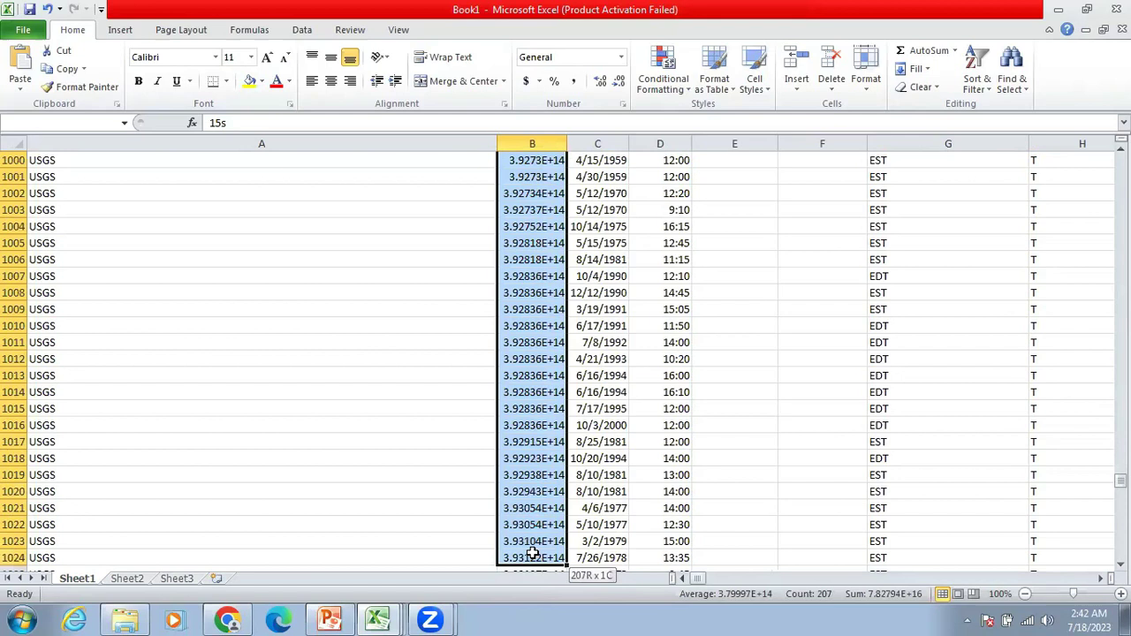
{"action": "scroll", "coordinate": [565, 353], "scroll_direction": "up", "scroll_amount": 20}
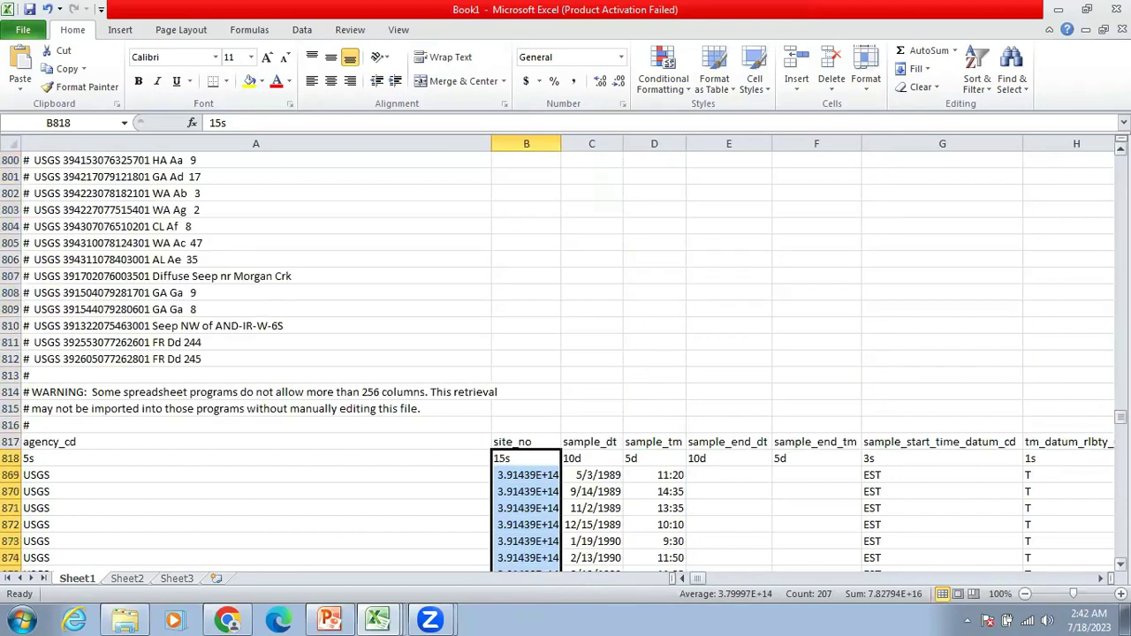
{"action": "scroll", "coordinate": [565, 354], "scroll_direction": "up", "scroll_amount": 10}
{"action": "scroll", "coordinate": [565, 354], "scroll_direction": "down", "scroll_amount": 17}
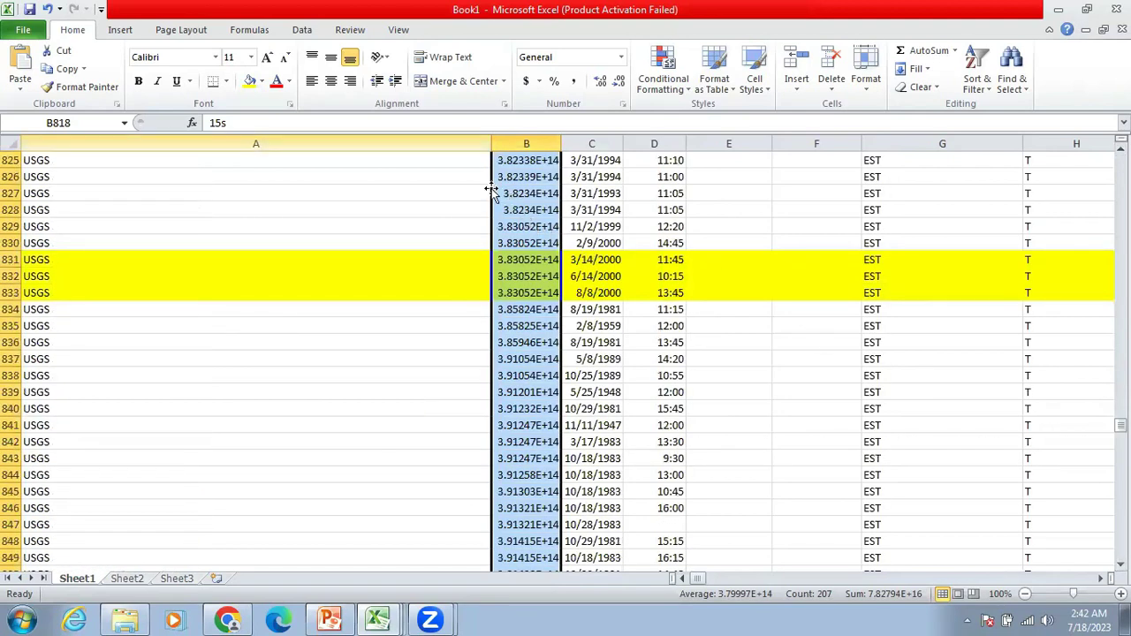
{"action": "right_click", "coordinate": [517, 226]}
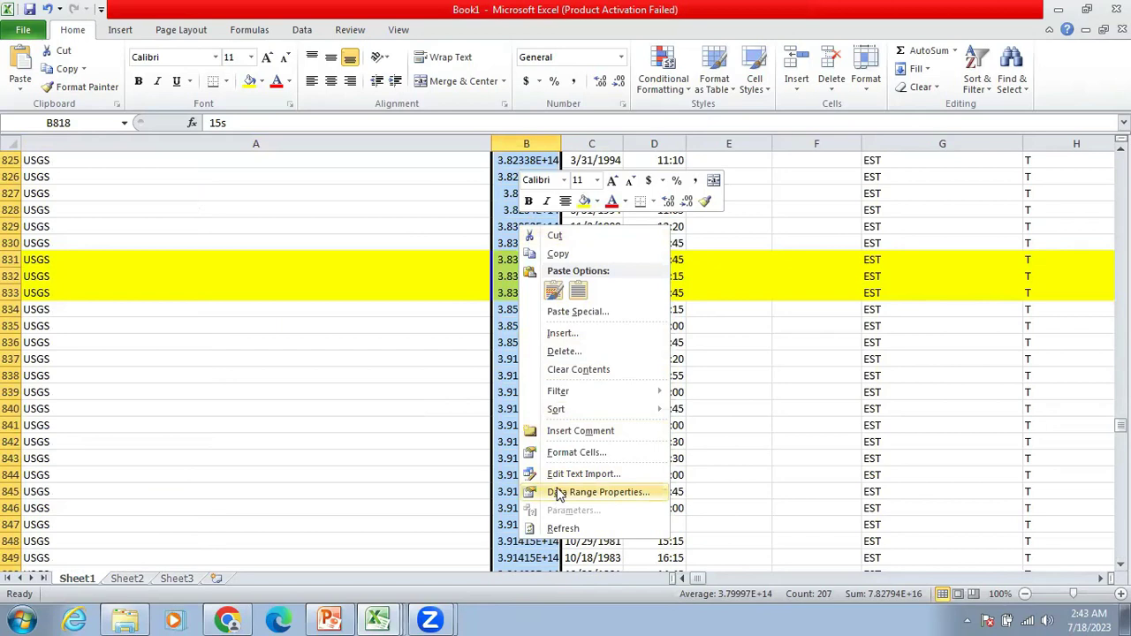
{"action": "left_click", "coordinate": [569, 454]}
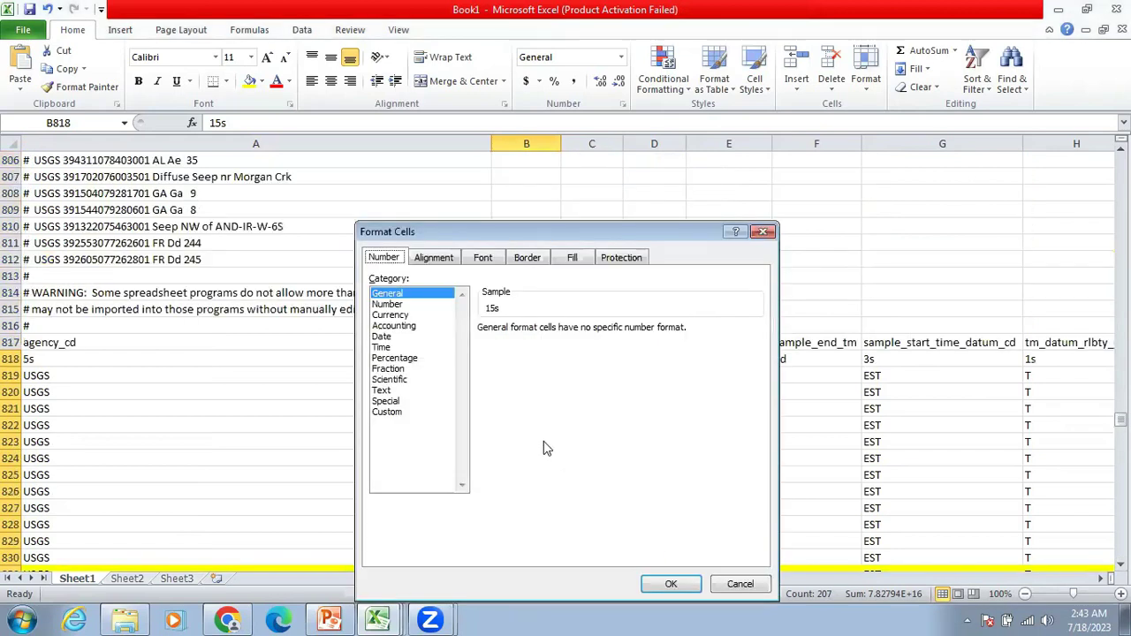
{"action": "left_click", "coordinate": [394, 414]}
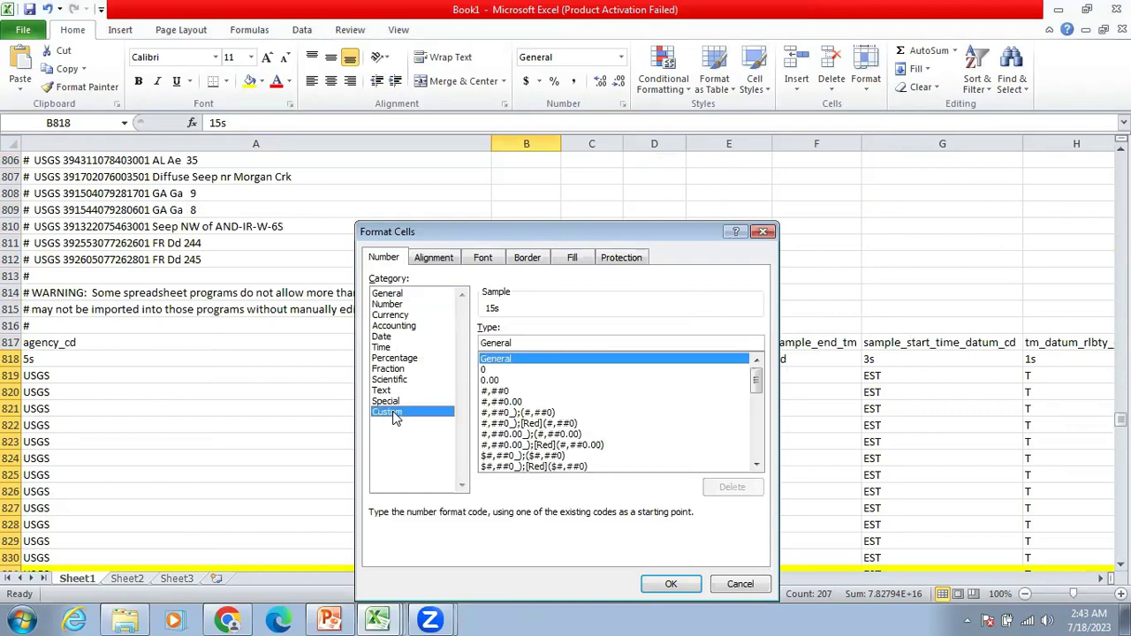
{"action": "left_click", "coordinate": [490, 371]}
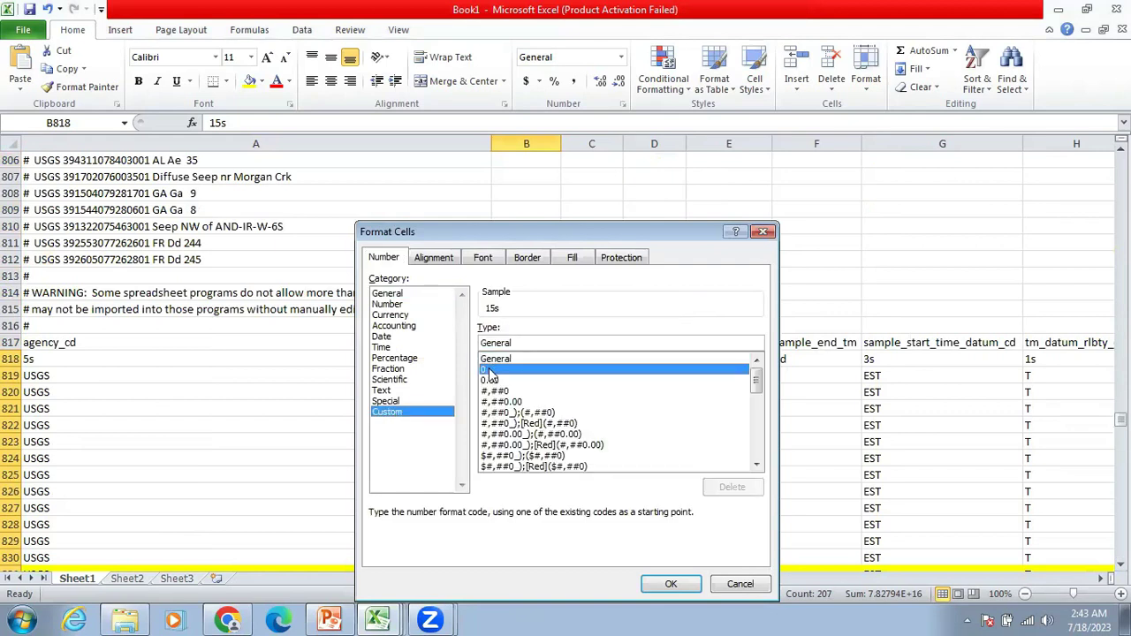
{"action": "left_click", "coordinate": [671, 587]}
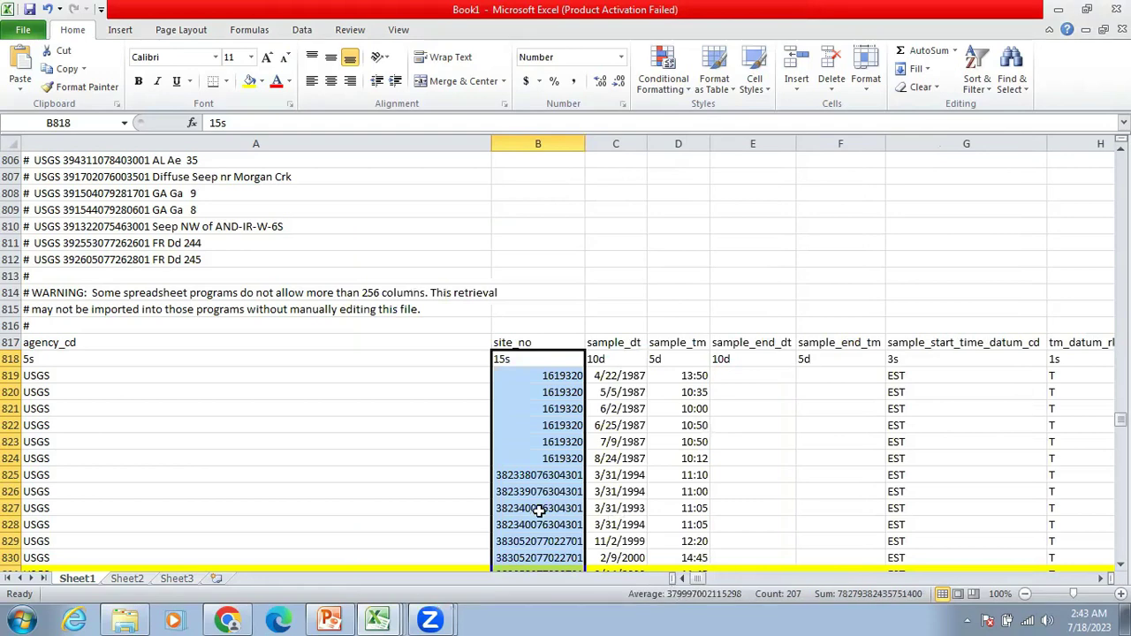
{"action": "left_click", "coordinate": [540, 490]}
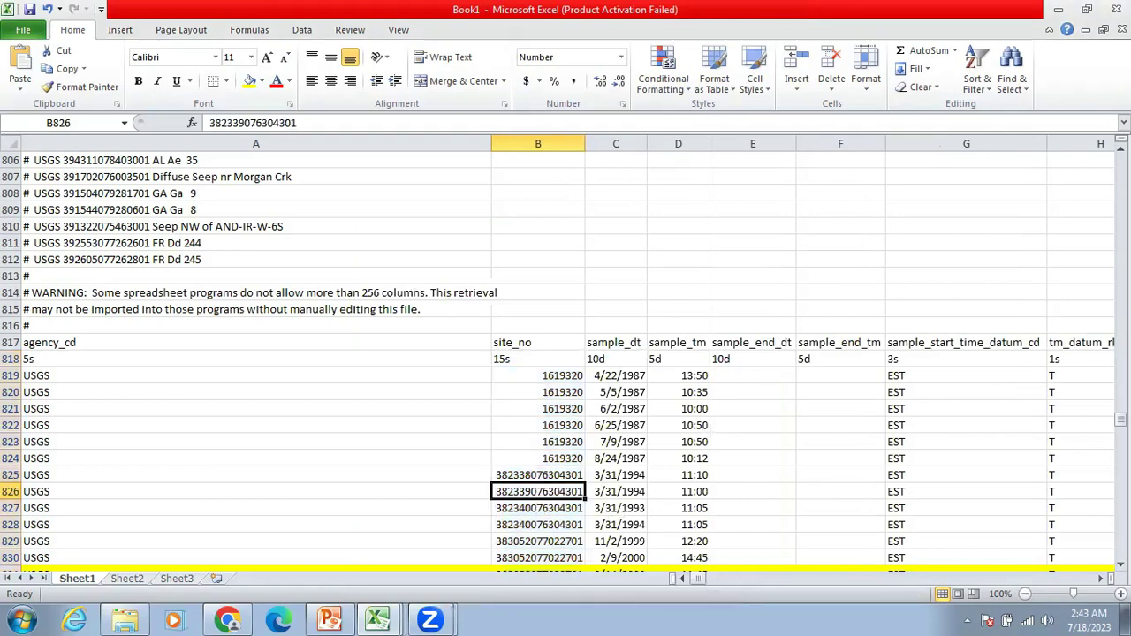
{"action": "scroll", "coordinate": [1095, 552], "scroll_direction": "down", "scroll_amount": 3}
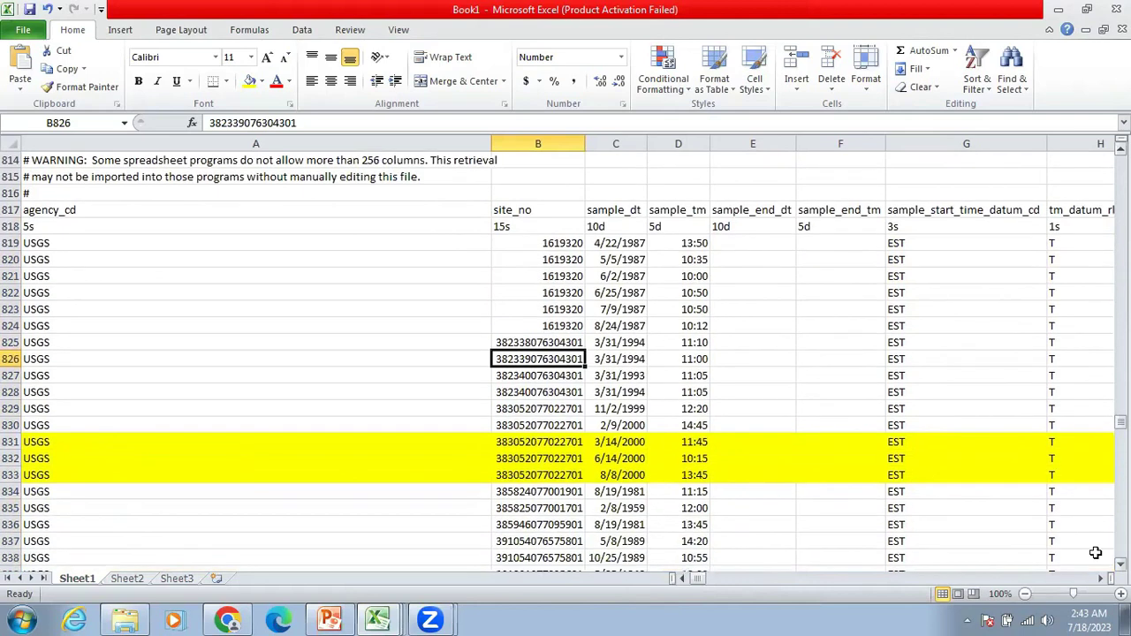
Step: Copy the full site number from cell B831 in the first yellow sample row
{"action": "left_click", "coordinate": [525, 439]}
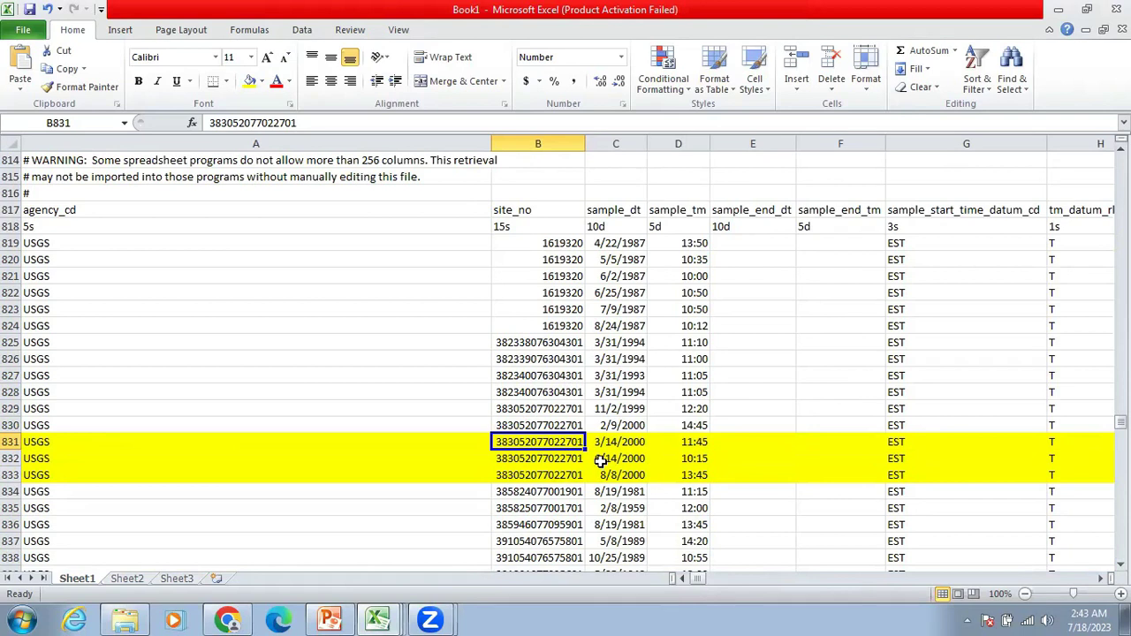
{"action": "double_click", "coordinate": [527, 442]}
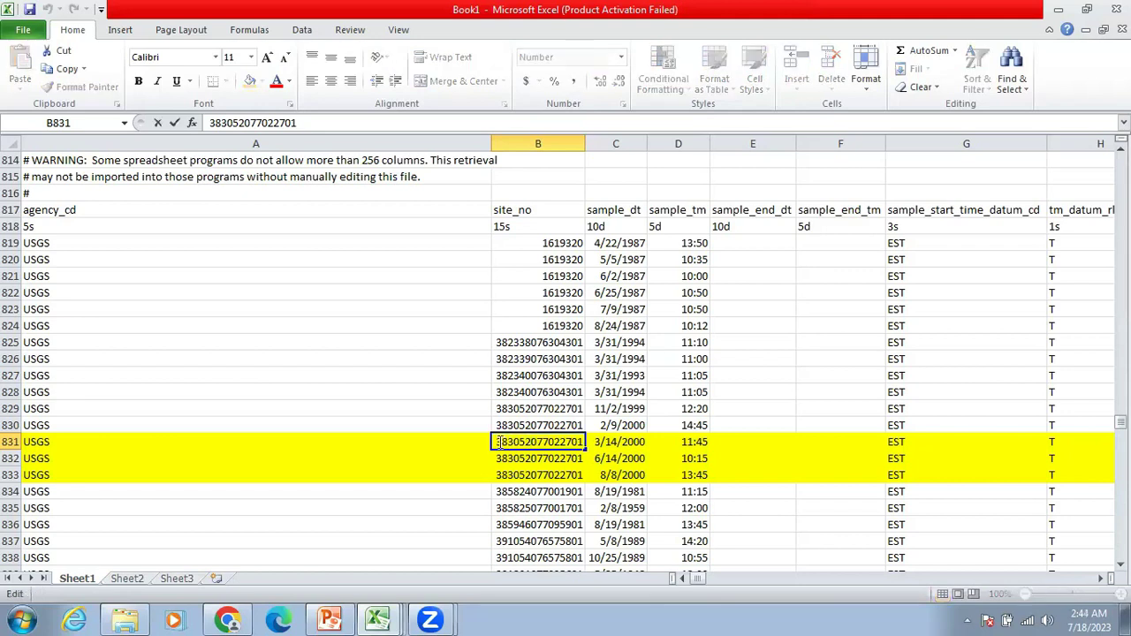
{"action": "left_click_drag", "start_coordinate": [498, 442], "coordinate": [590, 442]}
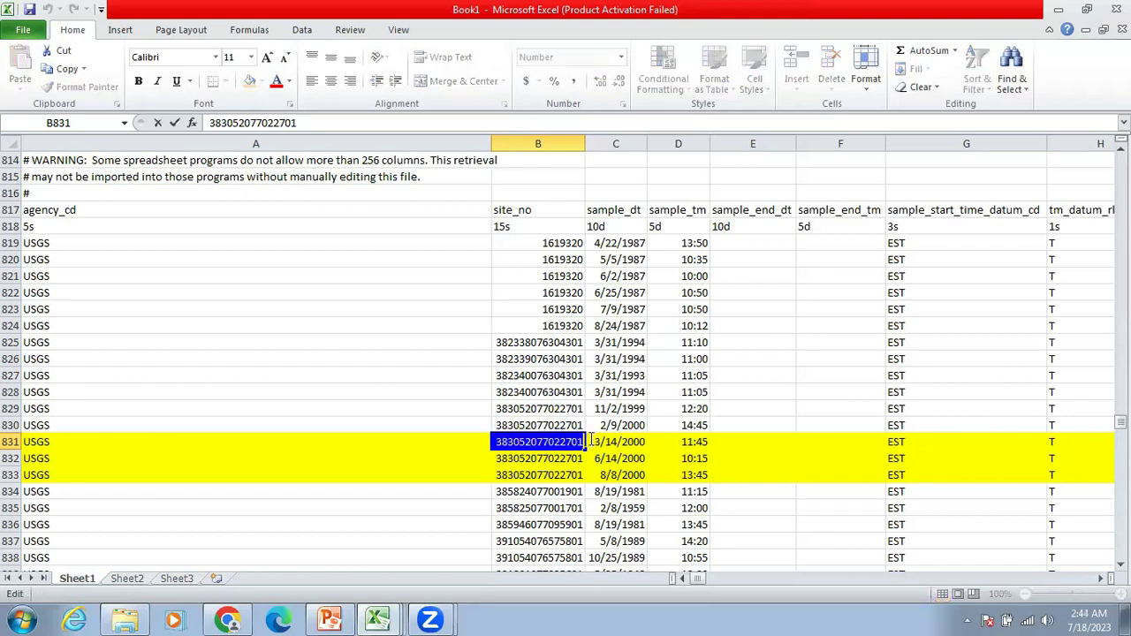
{"action": "right_click", "coordinate": [588, 442]}
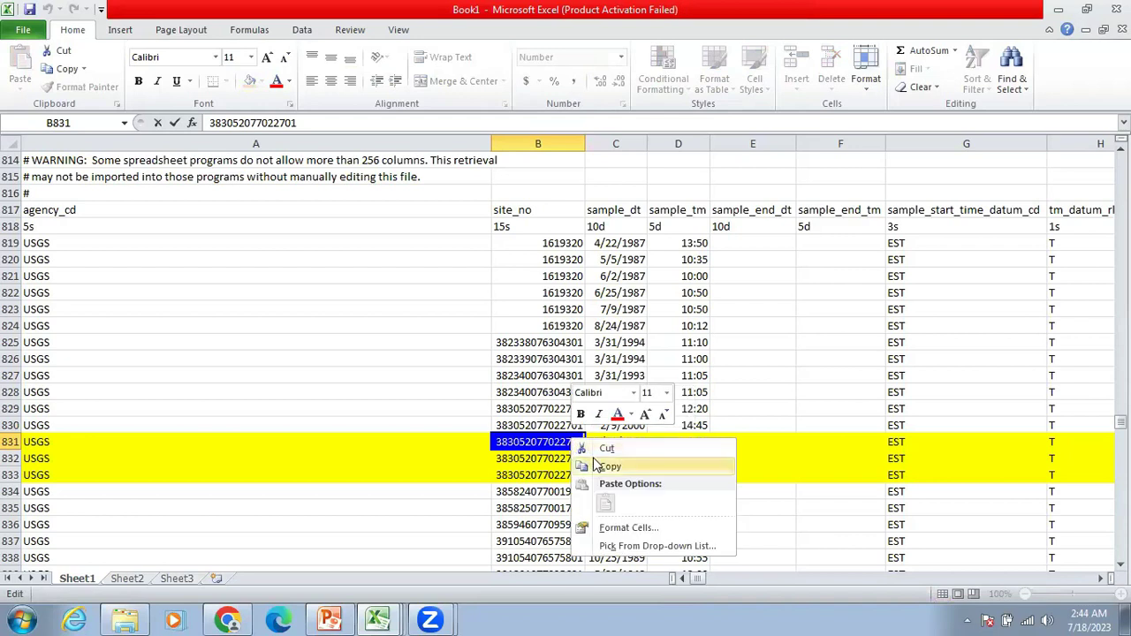
{"action": "left_click", "coordinate": [608, 465]}
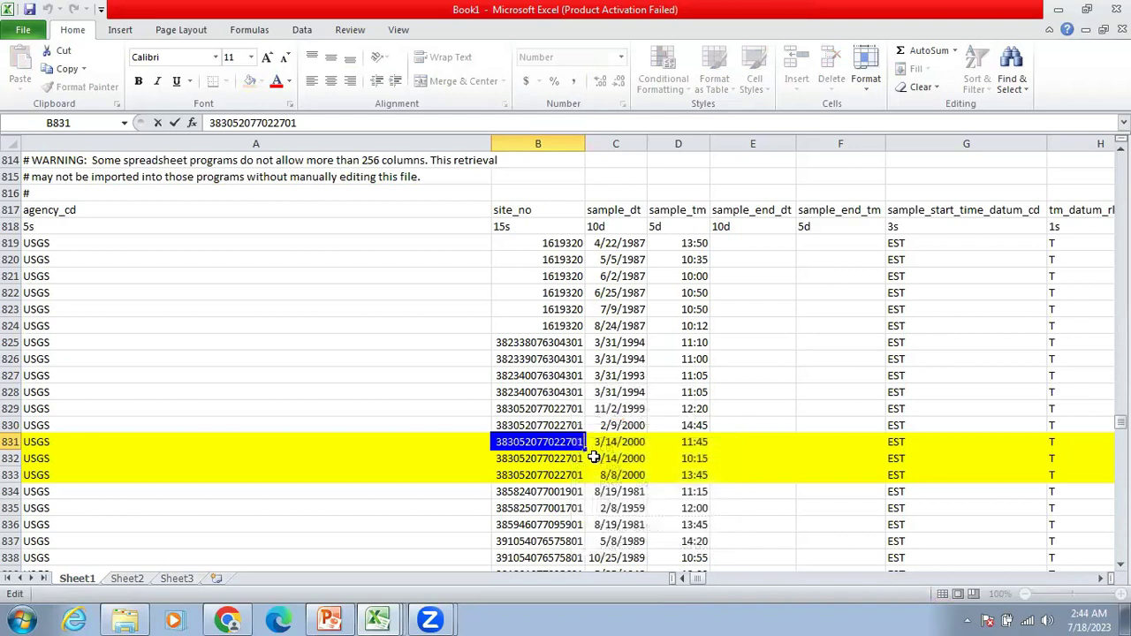
{"action": "left_click", "coordinate": [537, 371]}
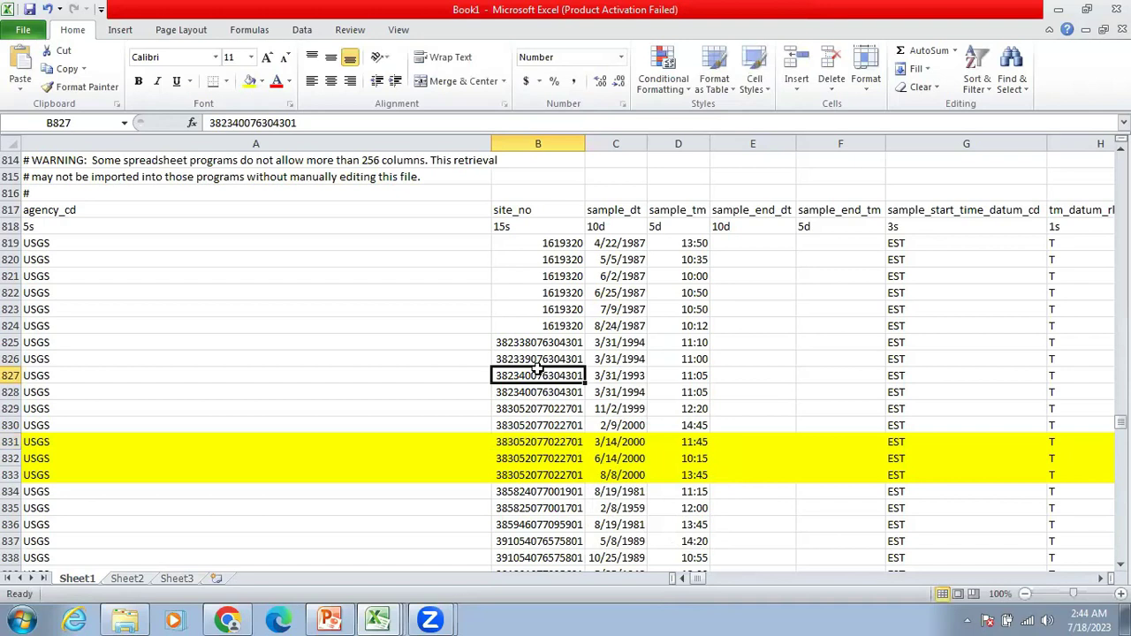
{"action": "key", "text": "ctrl+f"}
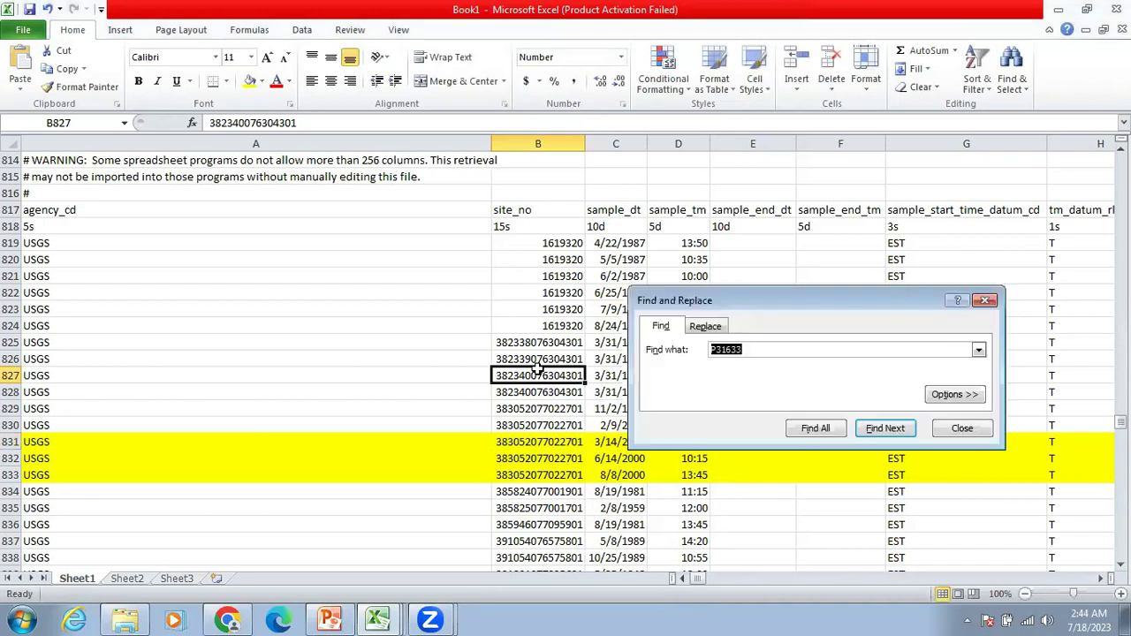
{"action": "key", "text": "BackSpace"}
{"action": "right_click", "coordinate": [756, 349]}
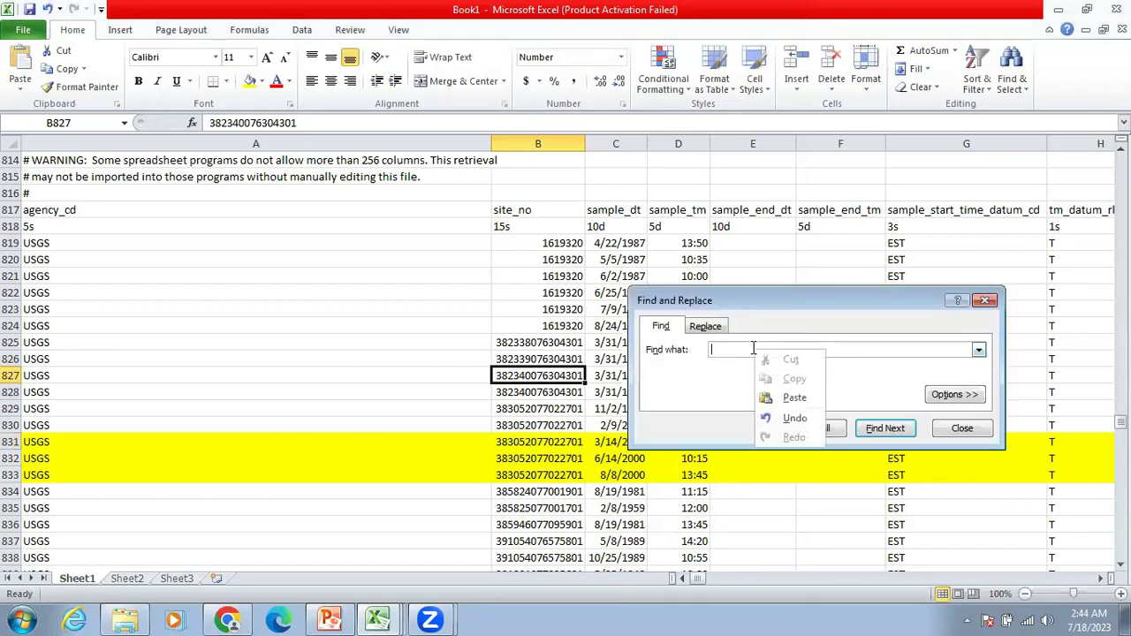
{"action": "left_click", "coordinate": [787, 398]}
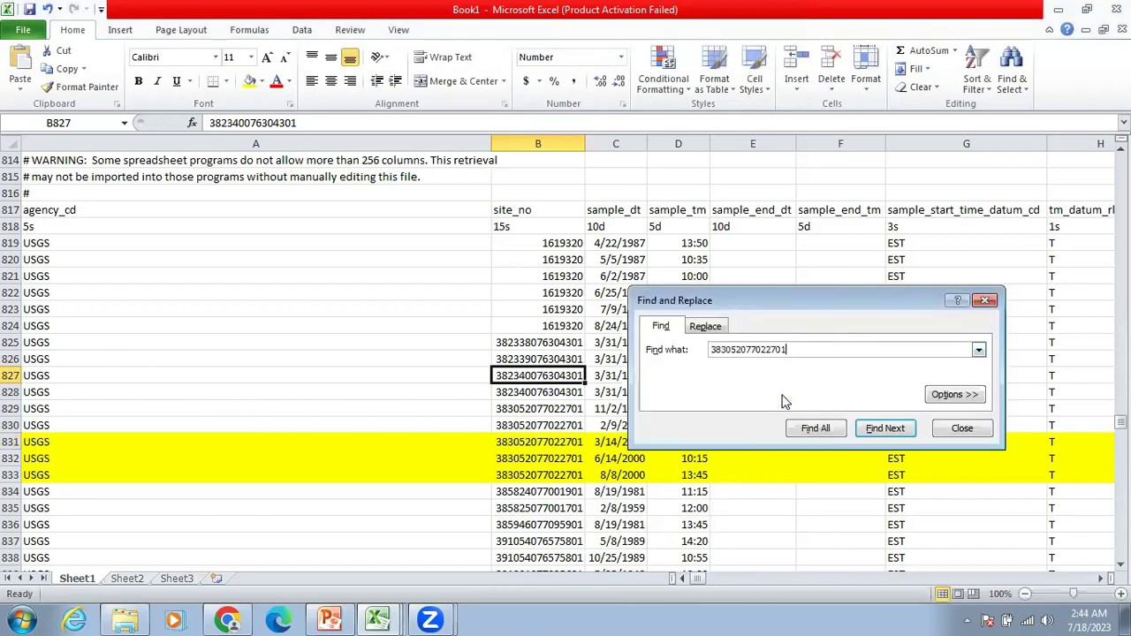
{"action": "left_click", "coordinate": [864, 431]}
{"action": "left_click", "coordinate": [871, 432]}
{"action": "left_click", "coordinate": [874, 432]}
{"action": "left_click", "coordinate": [874, 432]}
{"action": "left_click", "coordinate": [875, 432]}
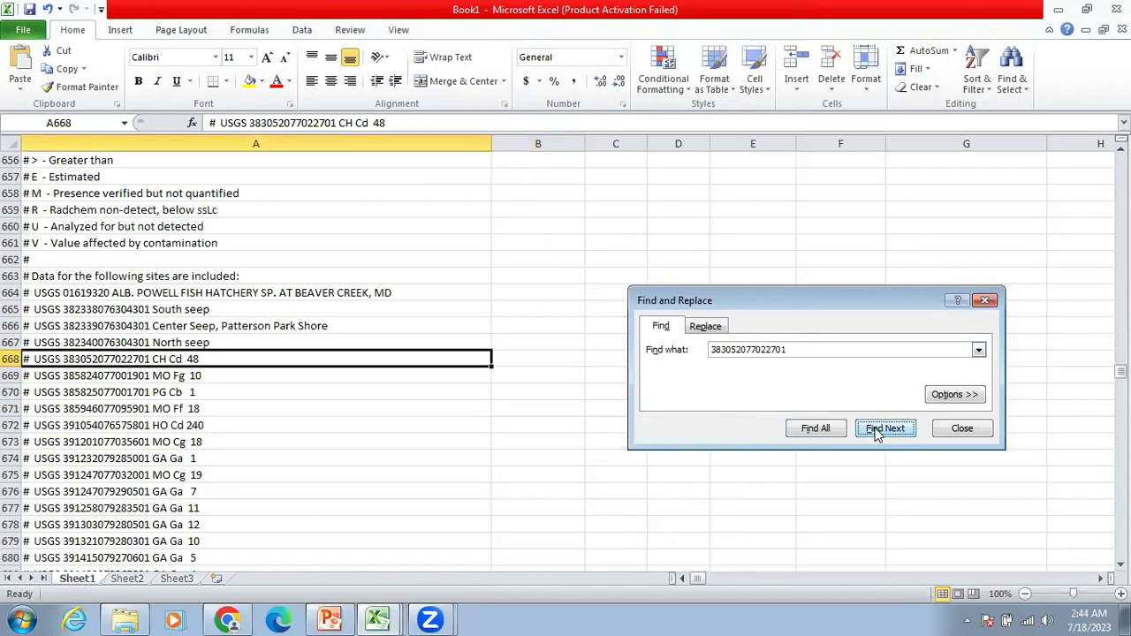
{"action": "left_click", "coordinate": [181, 359]}
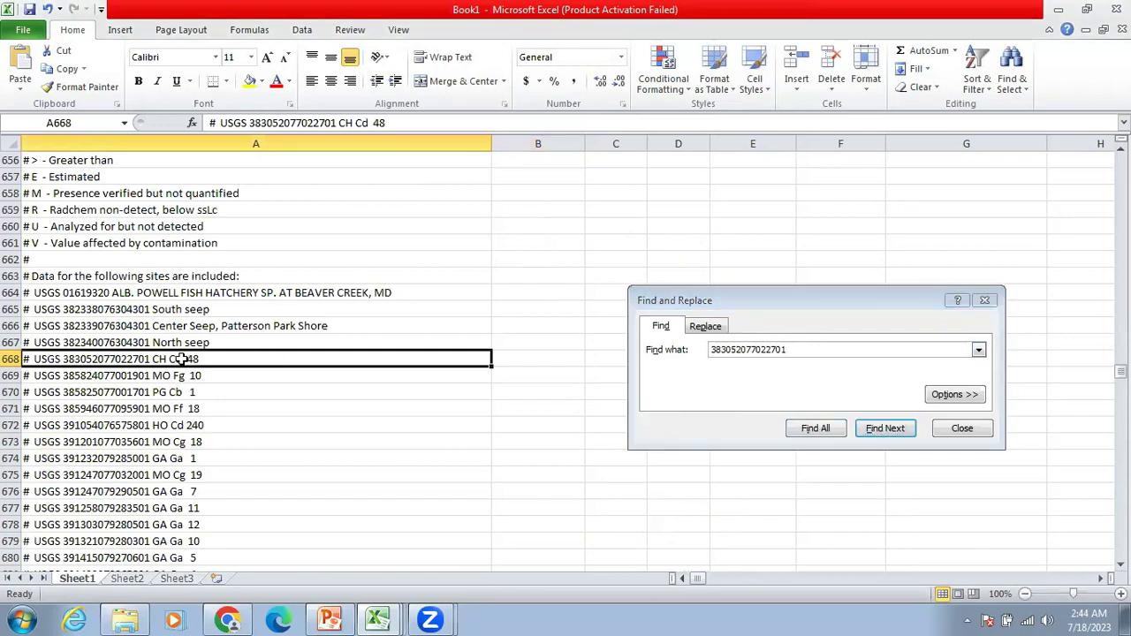
{"action": "left_click", "coordinate": [9, 358]}
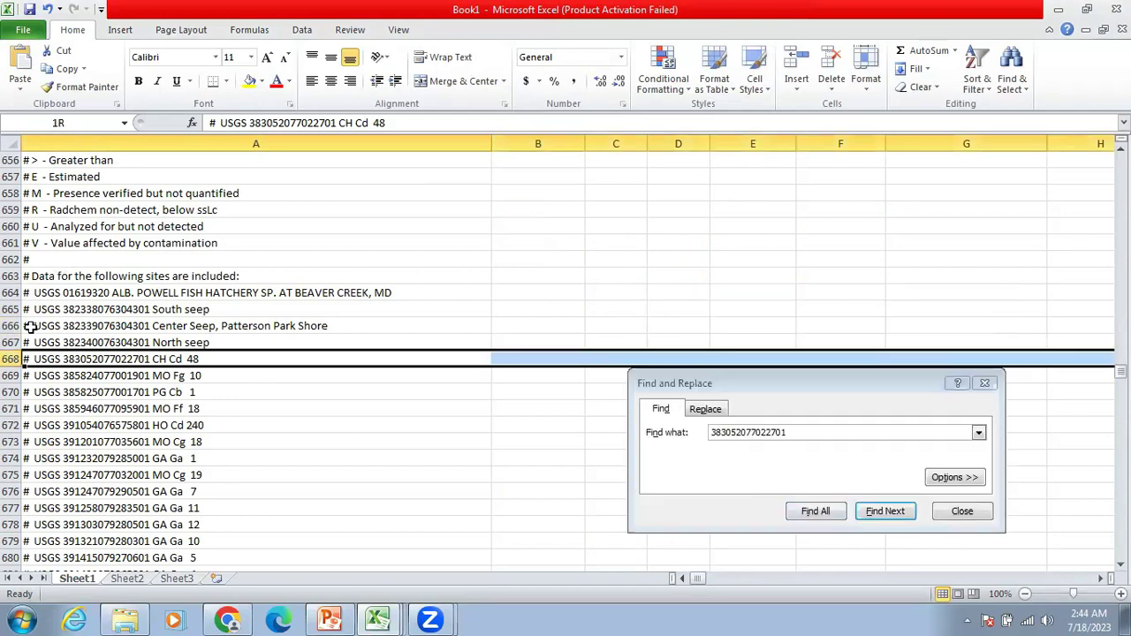
{"action": "left_click", "coordinate": [250, 80]}
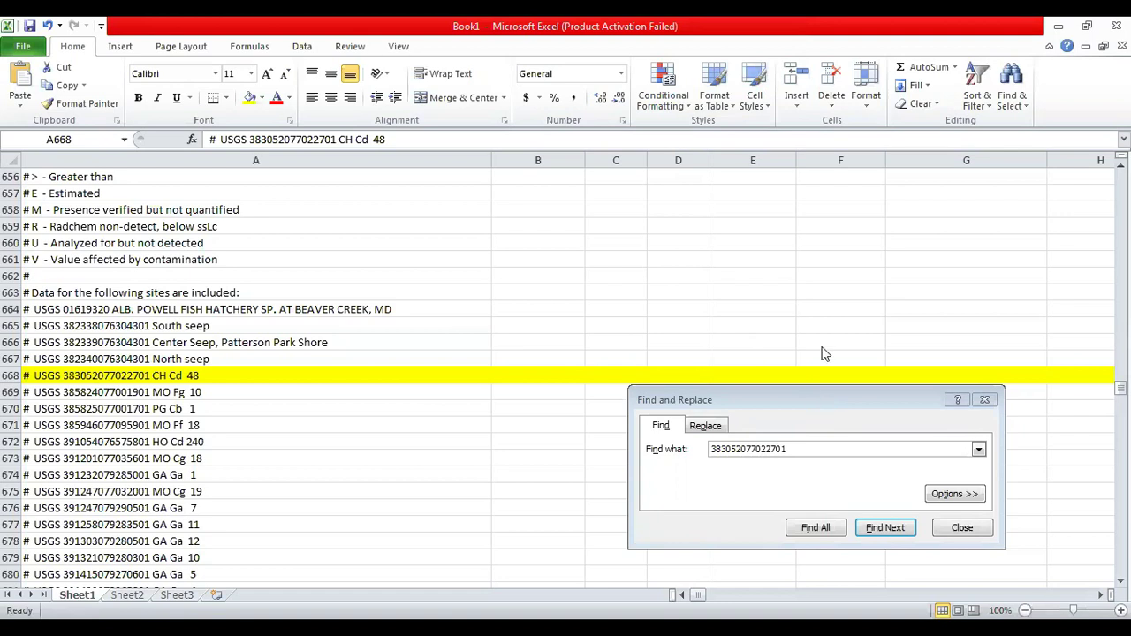
{"action": "left_click_drag", "start_coordinate": [816, 402], "coordinate": [809, 413]}
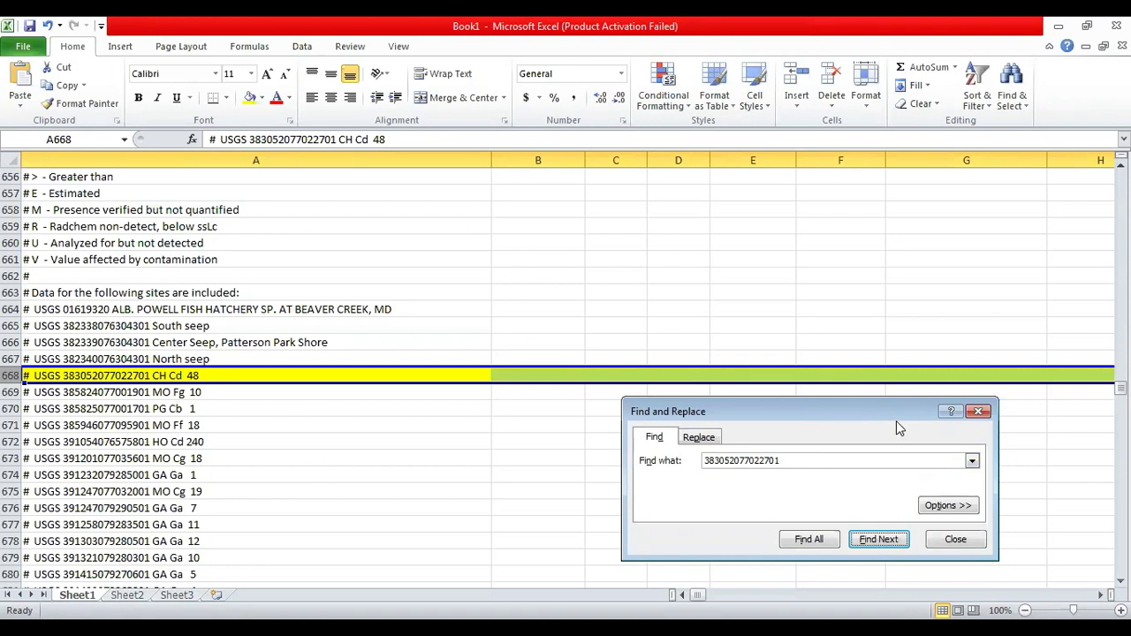
{"action": "left_click", "coordinate": [978, 412]}
{"action": "scroll", "coordinate": [566, 375], "scroll_direction": "down", "scroll_amount": 20}
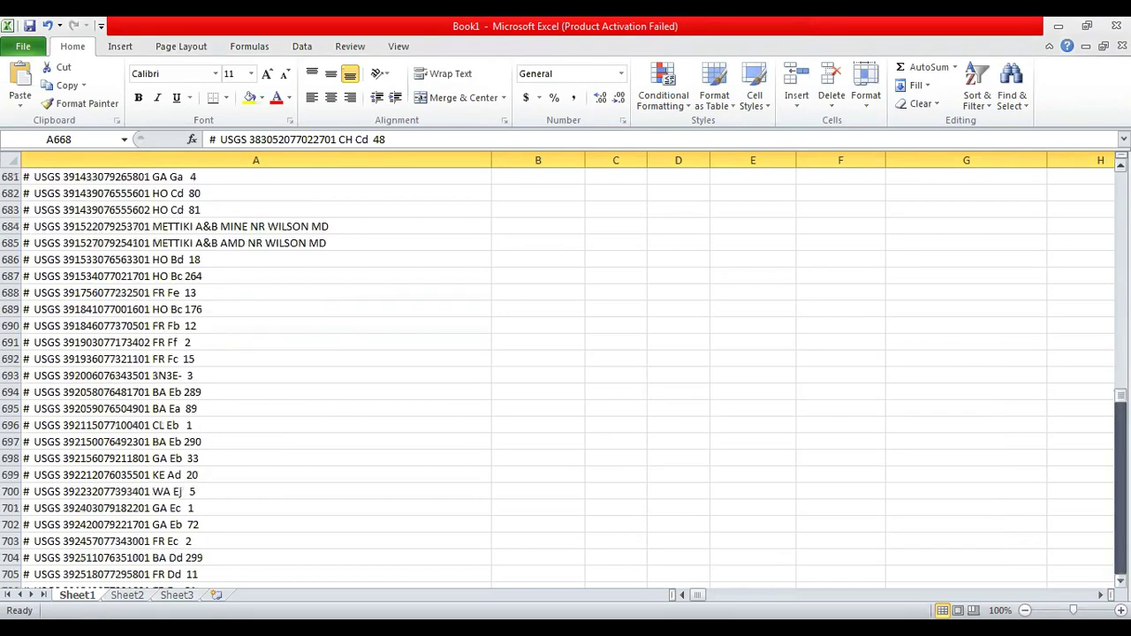
Step: Copy the sample table from the agency_cd header in row 817 through the last data row, 1242
{"action": "scroll", "coordinate": [566, 375], "scroll_direction": "down", "scroll_amount": 6}
{"action": "scroll", "coordinate": [566, 376], "scroll_direction": "up", "scroll_amount": 15}
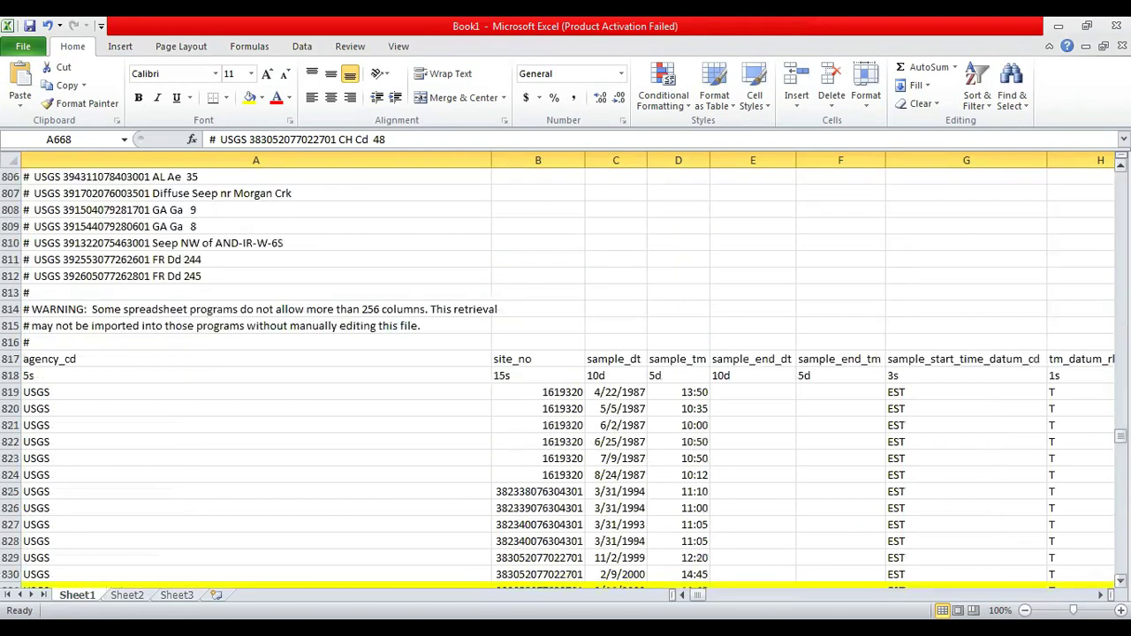
{"action": "scroll", "coordinate": [566, 376], "scroll_direction": "down", "scroll_amount": 2}
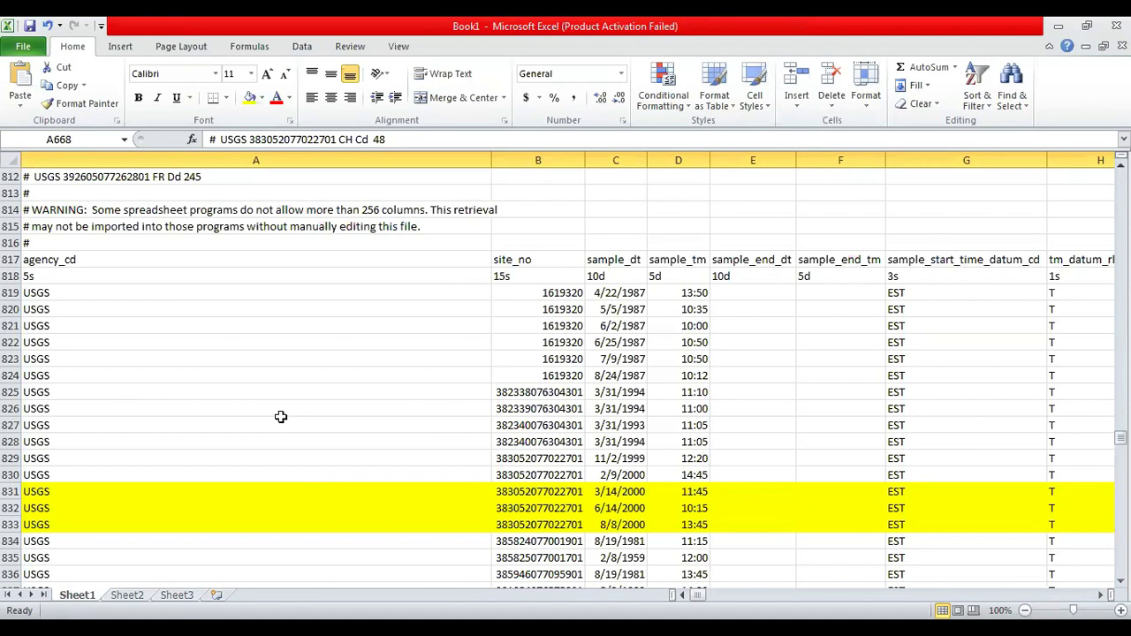
{"action": "left_click", "coordinate": [13, 259]}
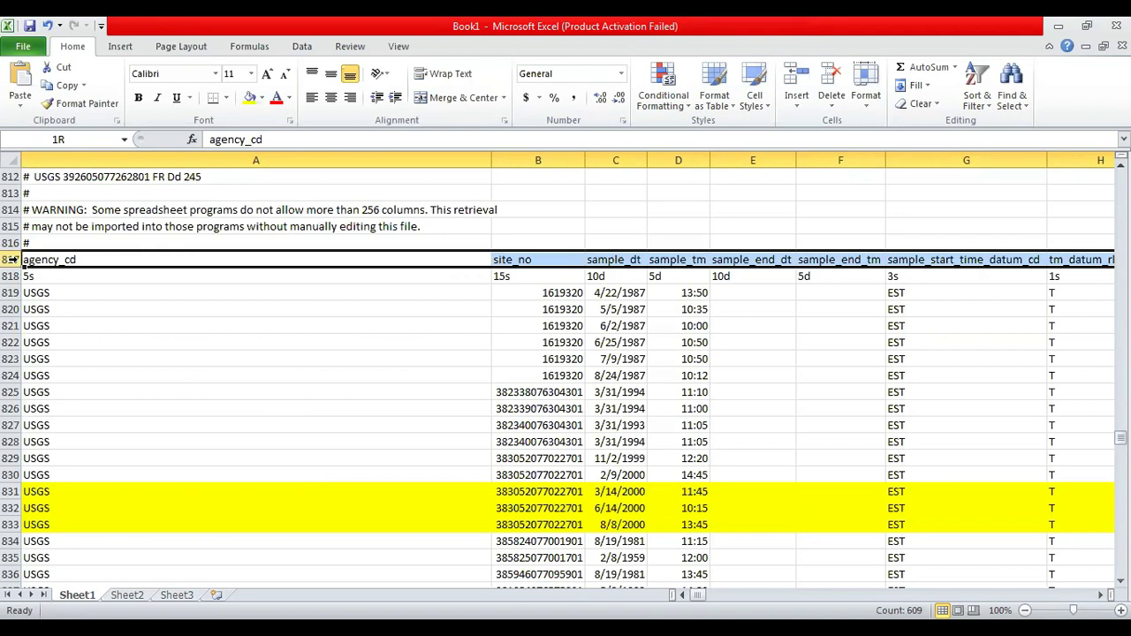
{"action": "left_click_drag", "start_coordinate": [12, 259], "coordinate": [12, 530]}
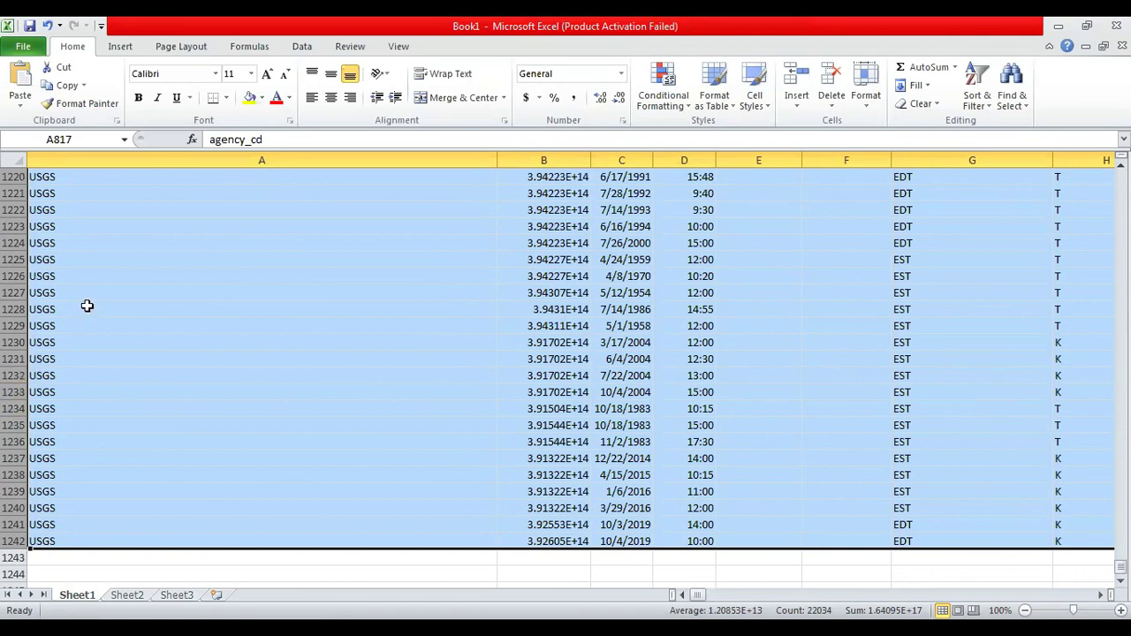
{"action": "right_click", "coordinate": [88, 305]}
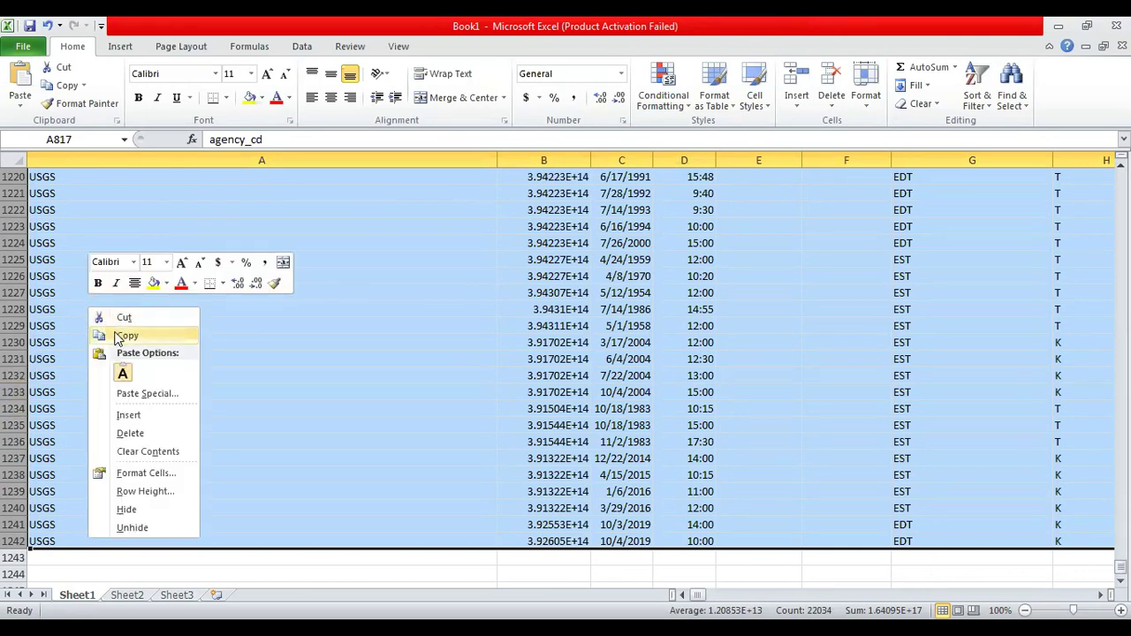
{"action": "left_click", "coordinate": [124, 336]}
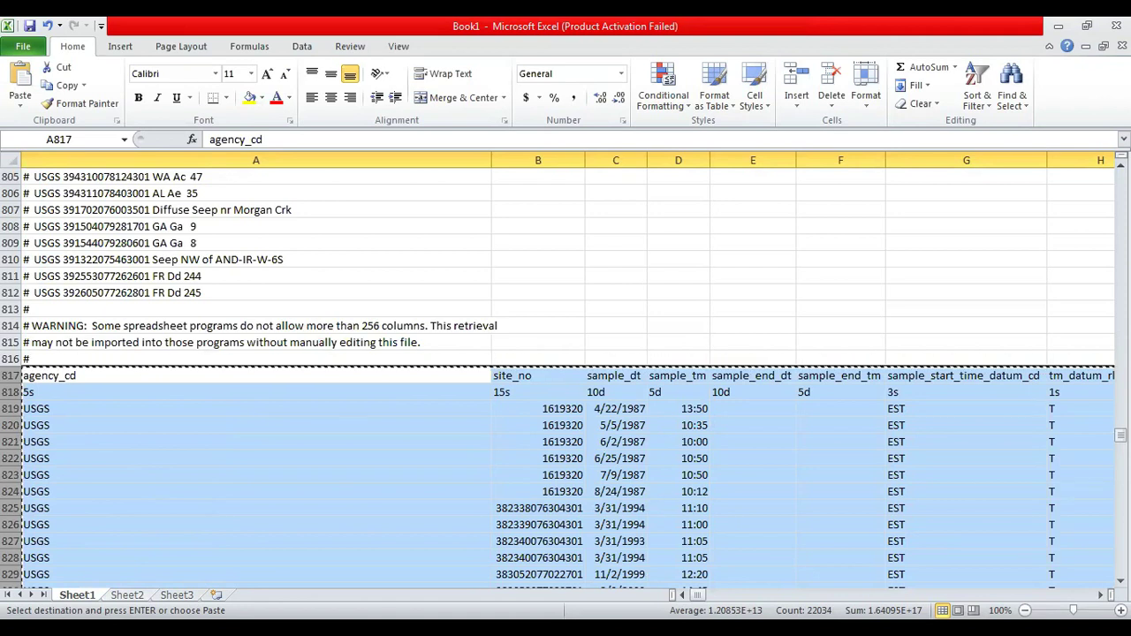
Step: Paste the copied sample table transposed into Sheet2, starting at cell A1
{"action": "key", "text": "ctrl+Page_Down"}
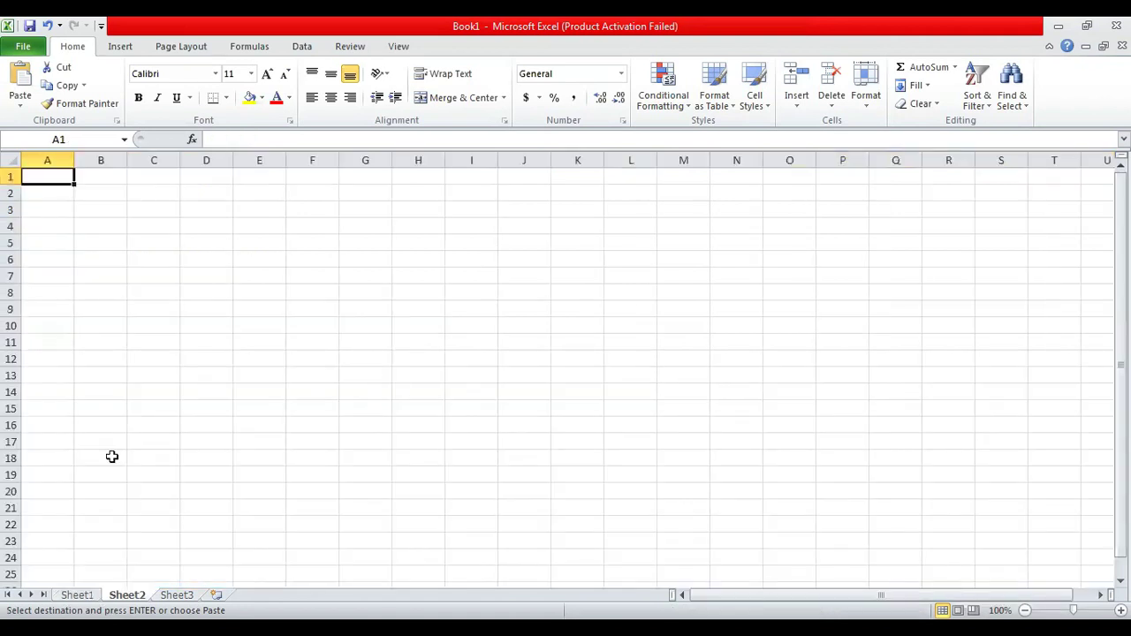
{"action": "right_click", "coordinate": [55, 181]}
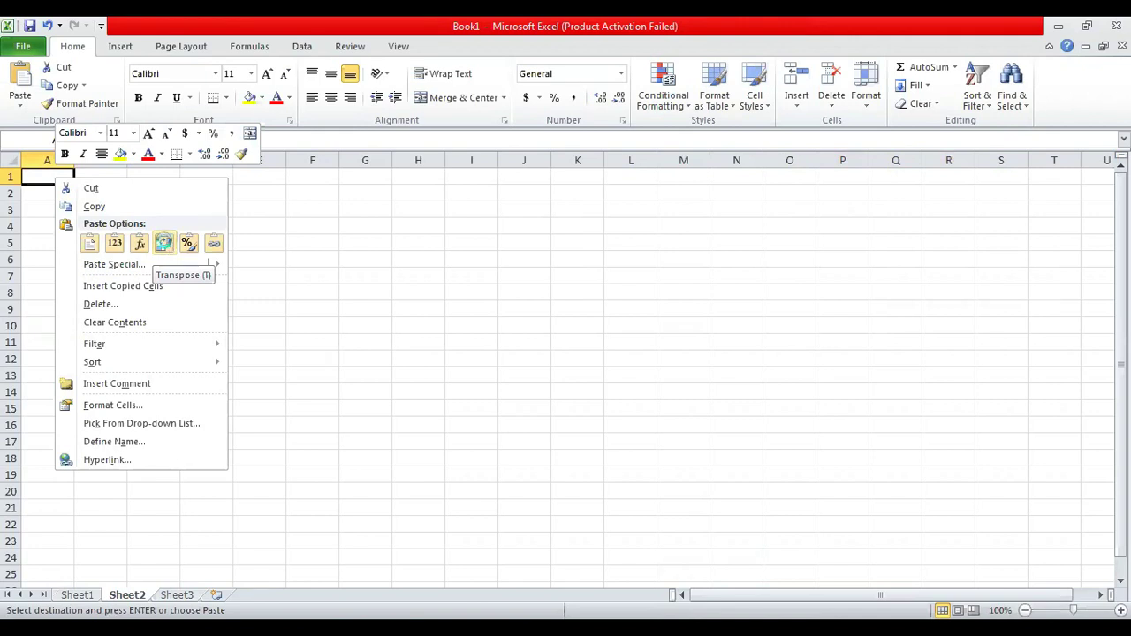
{"action": "left_click", "coordinate": [163, 244]}
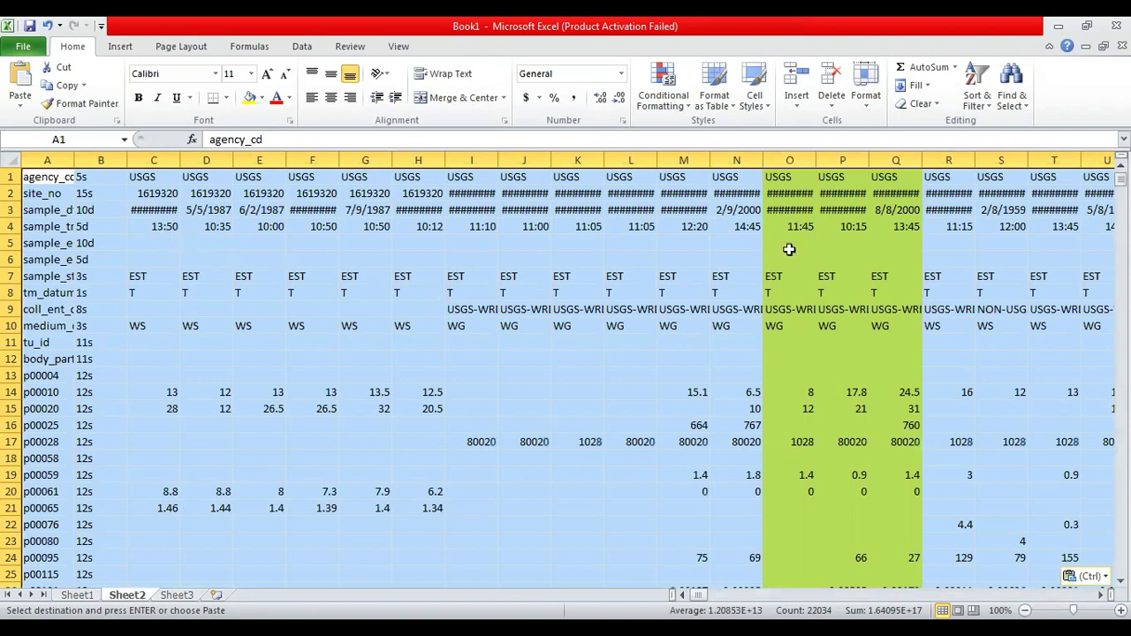
{"action": "left_click", "coordinate": [624, 255]}
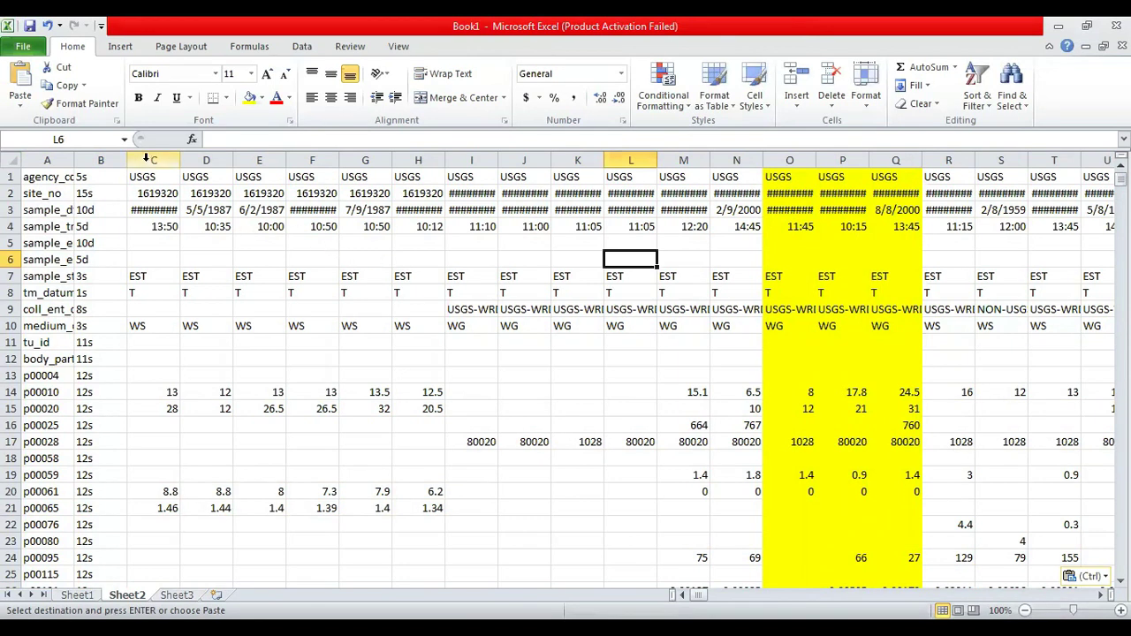
Step: Delete columns C to N in Sheet2, the unhighlighted samples before the three yellow columns
{"action": "left_click_drag", "start_coordinate": [146, 158], "coordinate": [736, 160]}
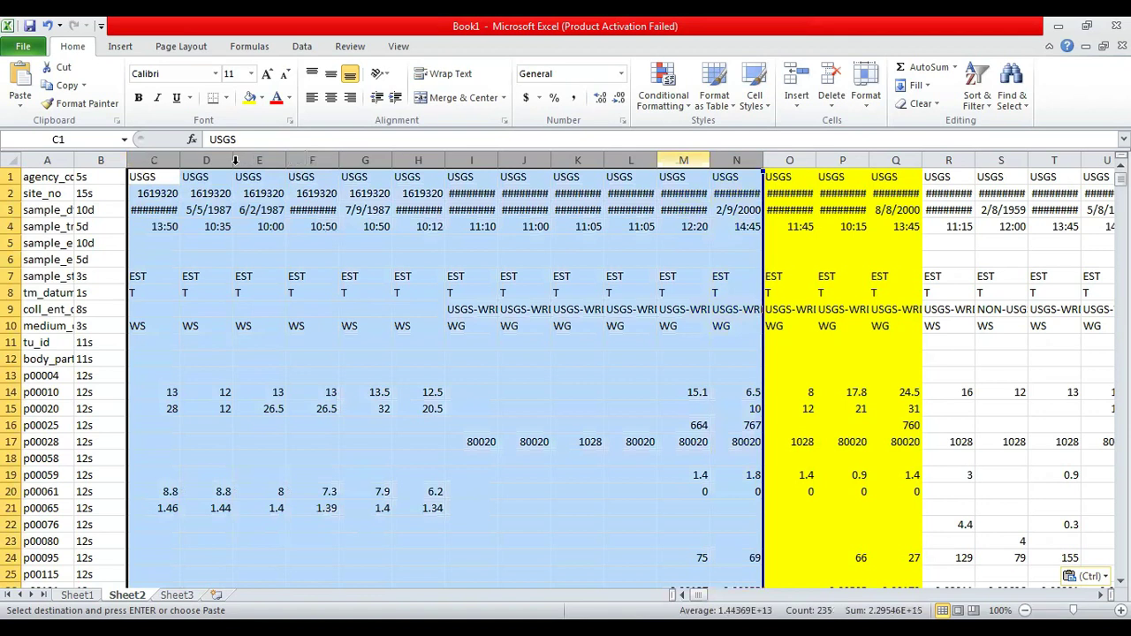
{"action": "right_click", "coordinate": [685, 161]}
{"action": "left_click", "coordinate": [732, 292]}
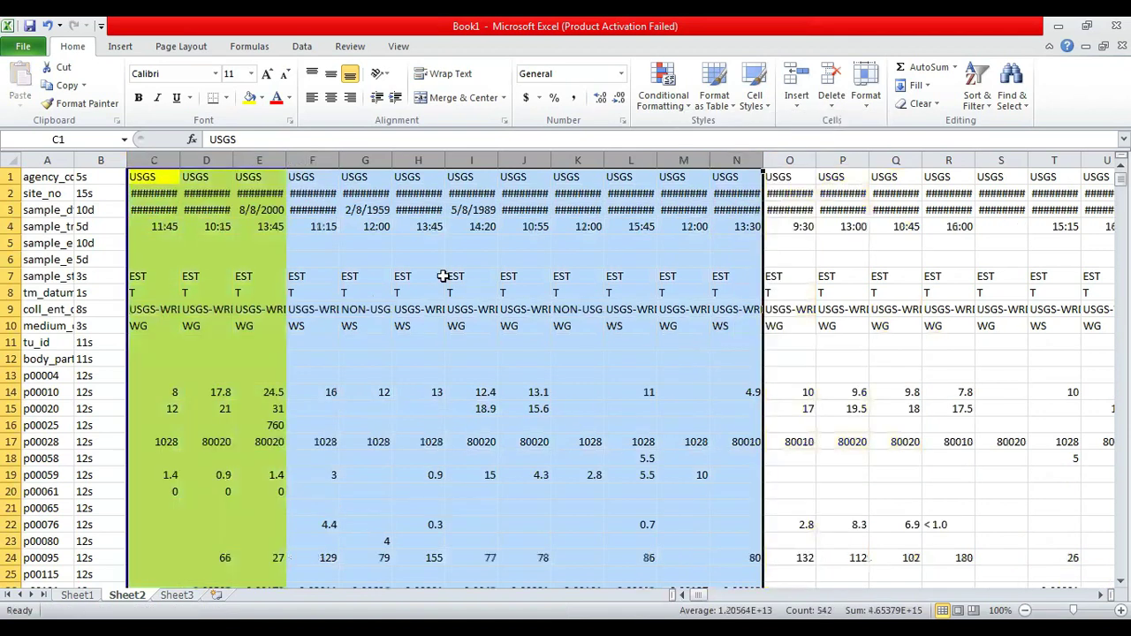
{"action": "left_click", "coordinate": [397, 239]}
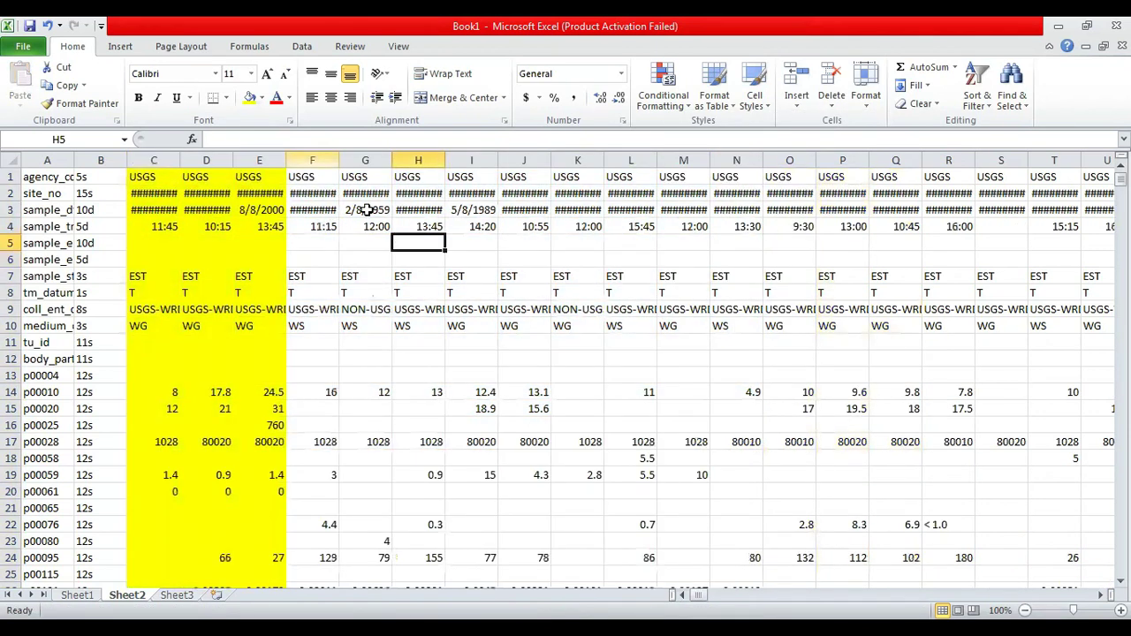
Step: Delete all remaining unhighlighted sample columns after the yellow ones, from F to OX
{"action": "left_click_drag", "start_coordinate": [313, 160], "coordinate": [365, 161]}
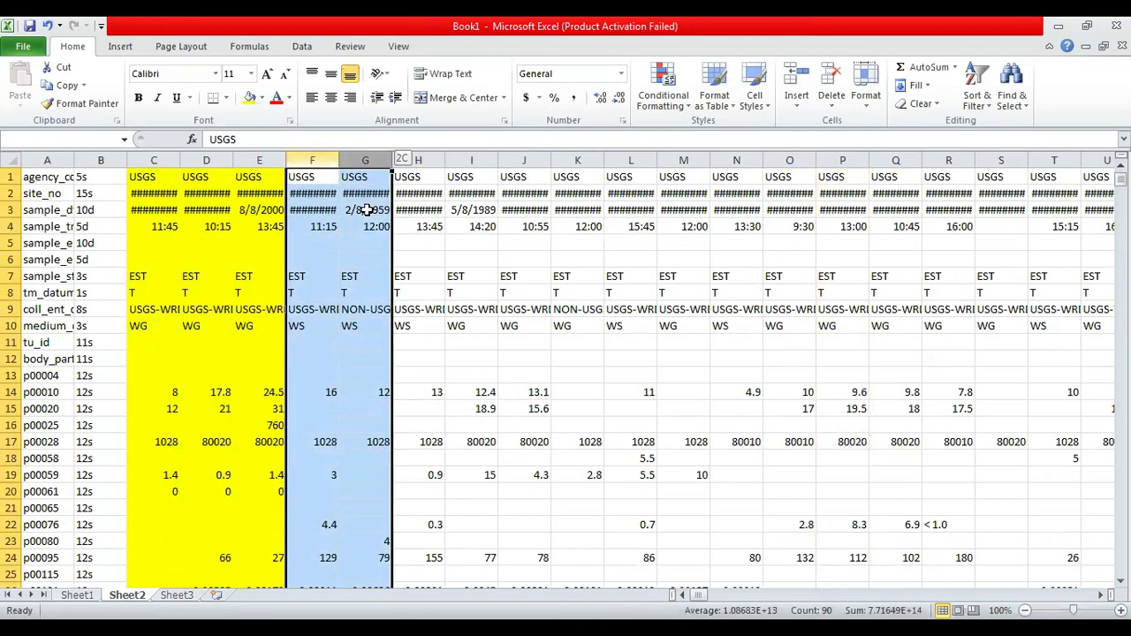
{"action": "left_click_drag", "start_coordinate": [366, 161], "coordinate": [1034, 161]}
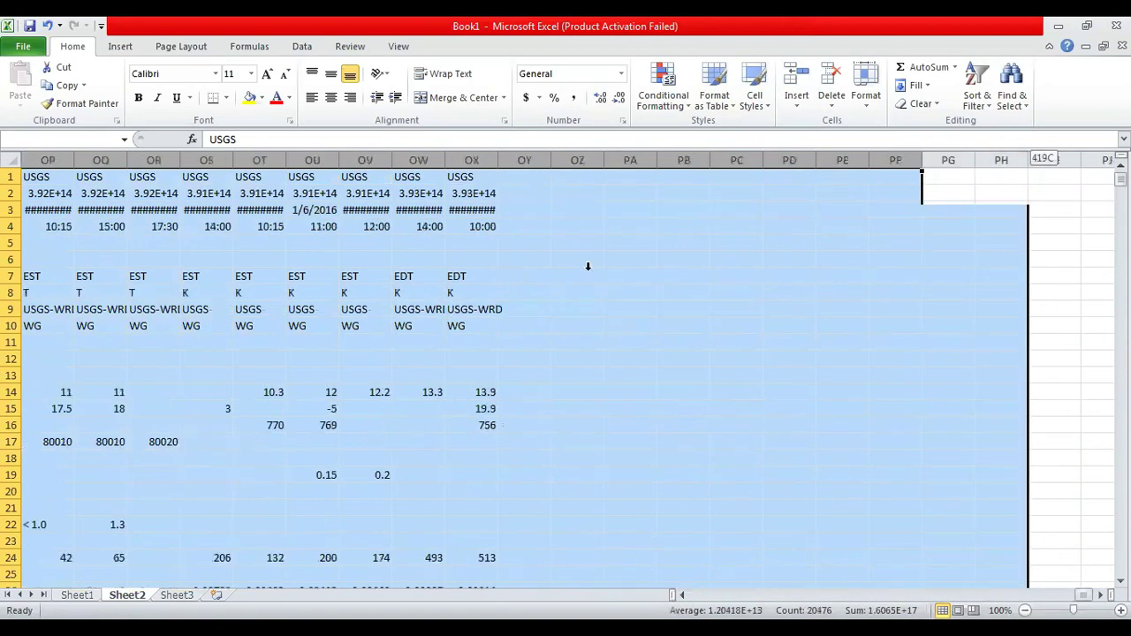
{"action": "left_click_drag", "start_coordinate": [475, 264], "coordinate": [468, 262]}
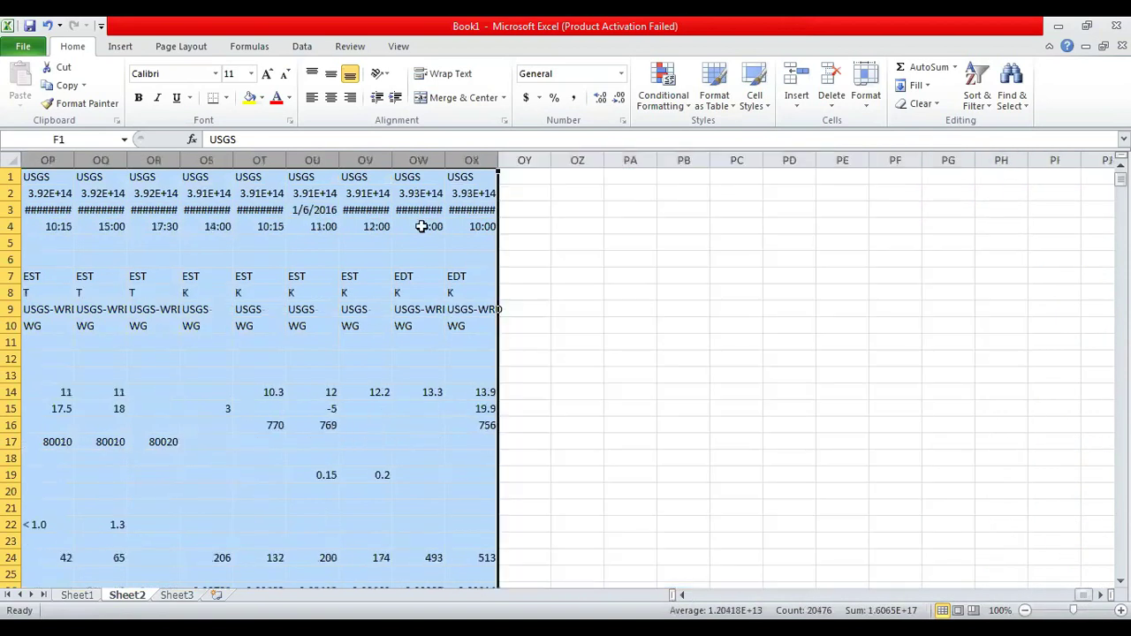
{"action": "right_click", "coordinate": [269, 164]}
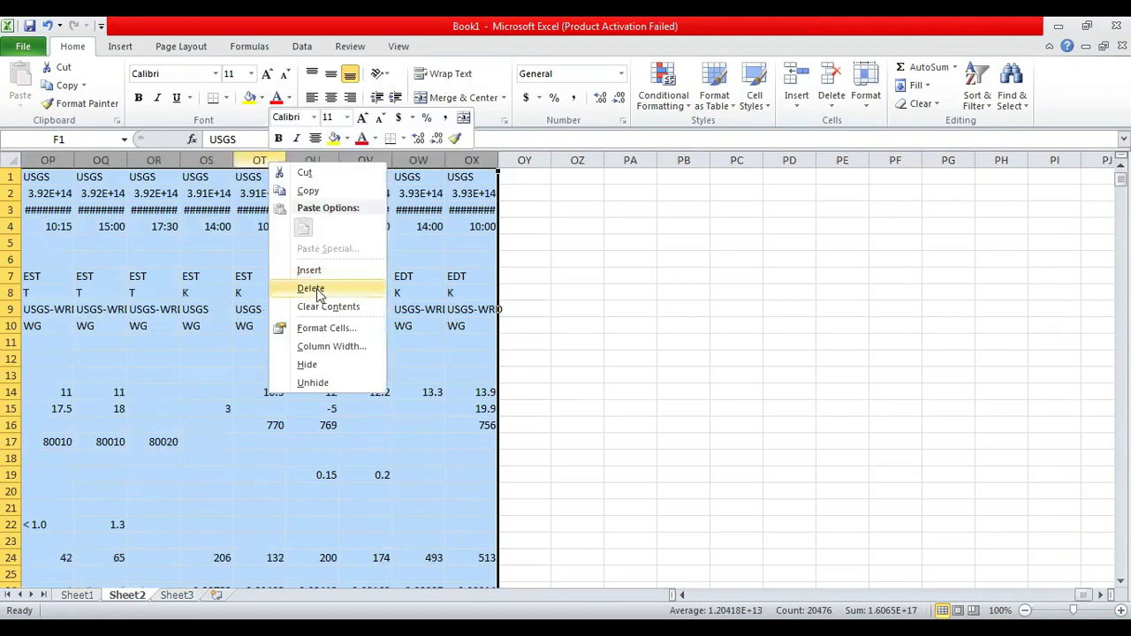
{"action": "left_click", "coordinate": [318, 289]}
{"action": "left_click", "coordinate": [329, 217]}
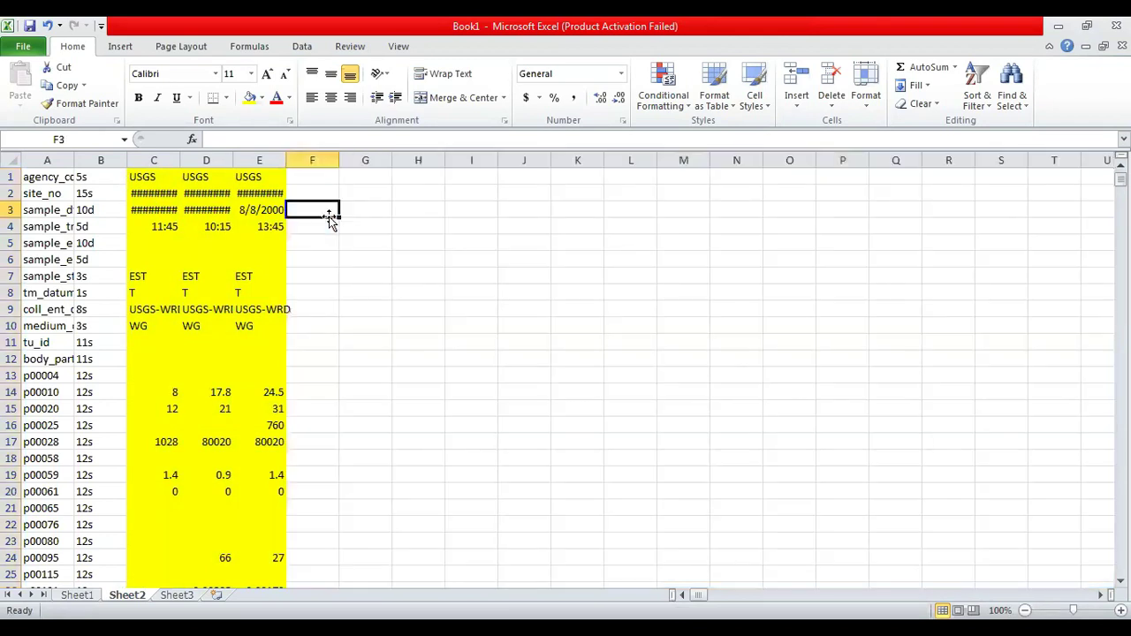
{"action": "left_click", "coordinate": [321, 273]}
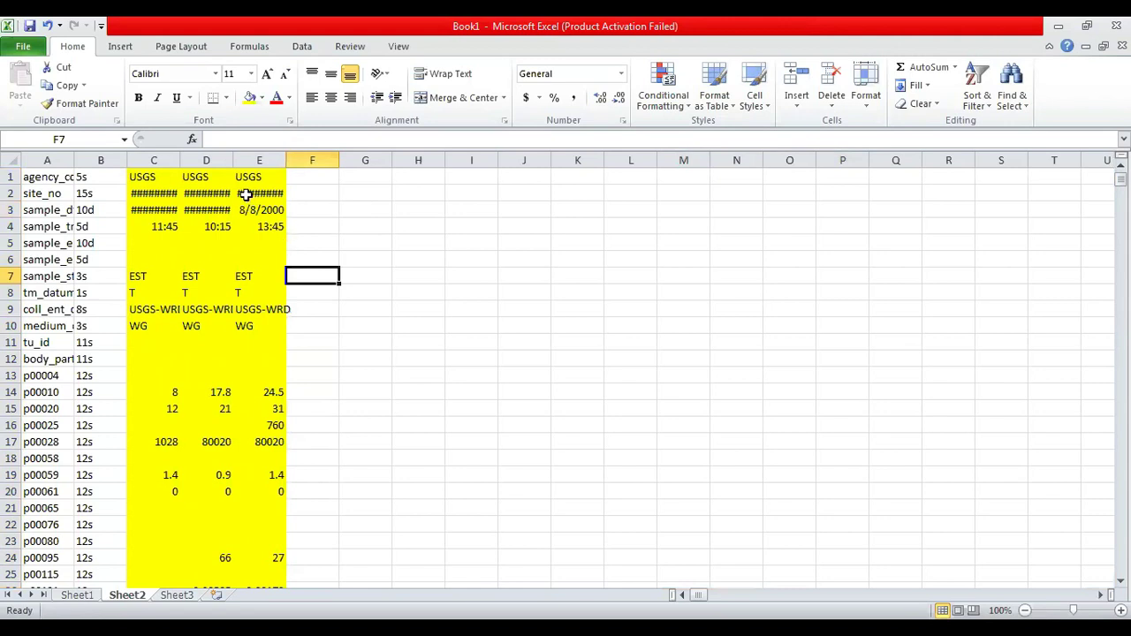
Step: Widen columns C to E equally so their site numbers and dates display in full
{"action": "left_click", "coordinate": [173, 156]}
{"action": "left_click_drag", "start_coordinate": [172, 157], "coordinate": [257, 157]}
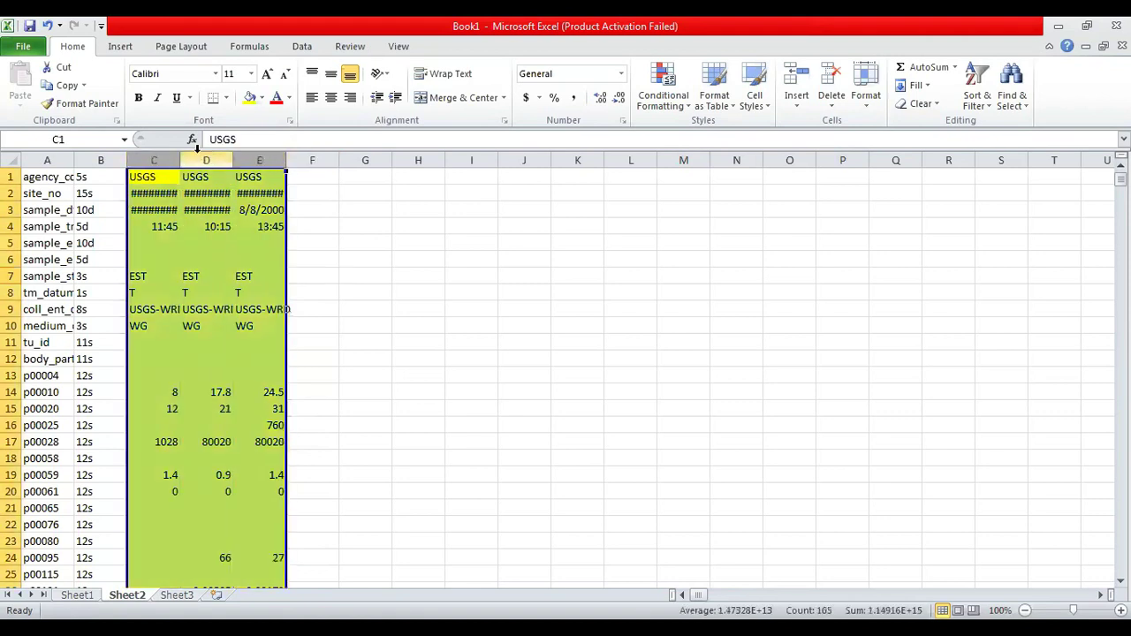
{"action": "left_click_drag", "start_coordinate": [180, 161], "coordinate": [230, 160]}
{"action": "left_click", "coordinate": [509, 262]}
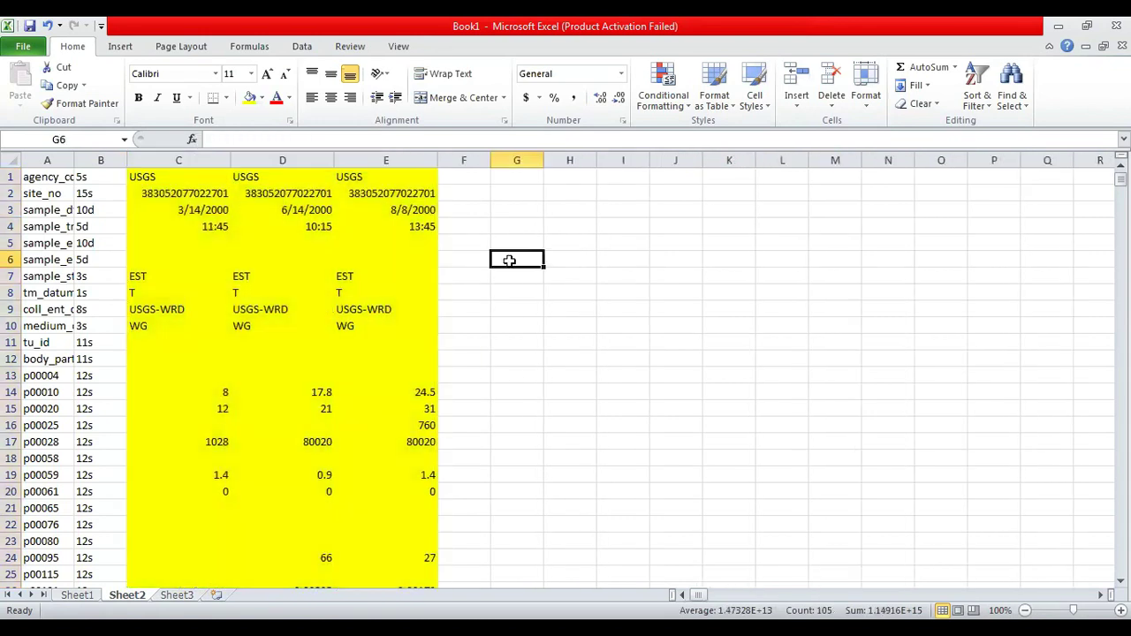
{"action": "left_click", "coordinate": [462, 289]}
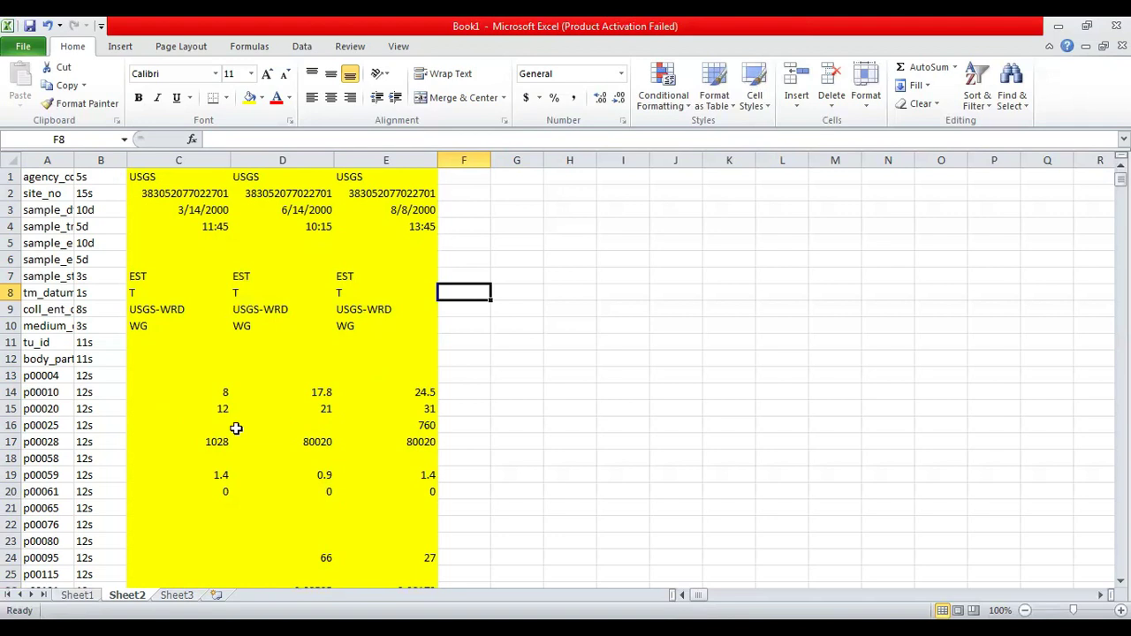
Step: Remove the yellow fill from sample columns C to E by setting them to No Fill
{"action": "left_click_drag", "start_coordinate": [176, 159], "coordinate": [386, 159]}
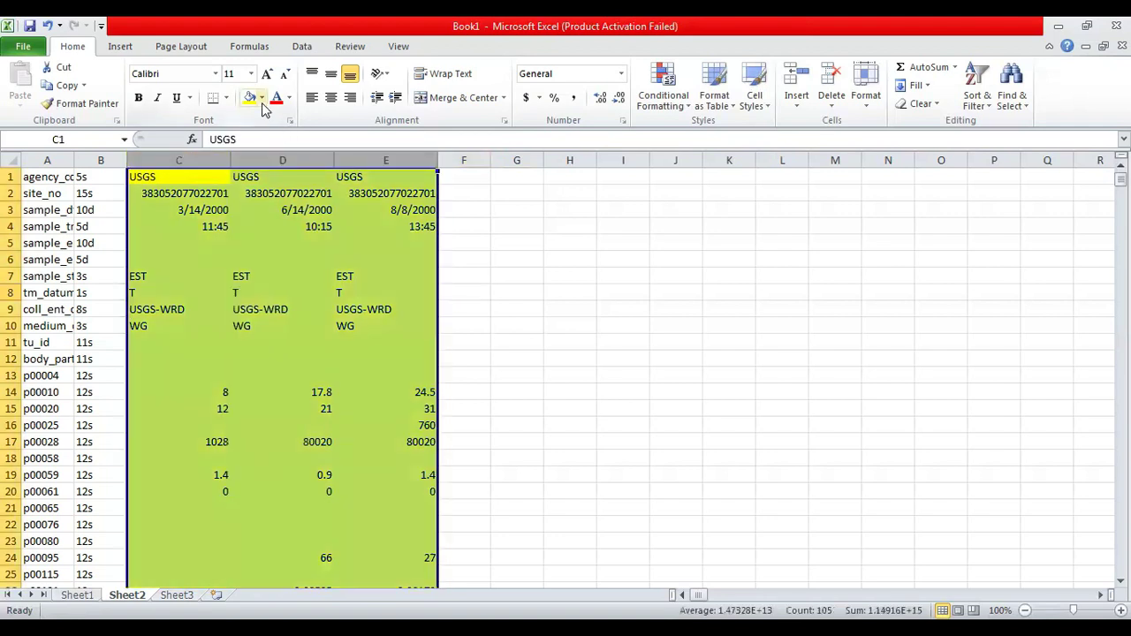
{"action": "left_click", "coordinate": [261, 101]}
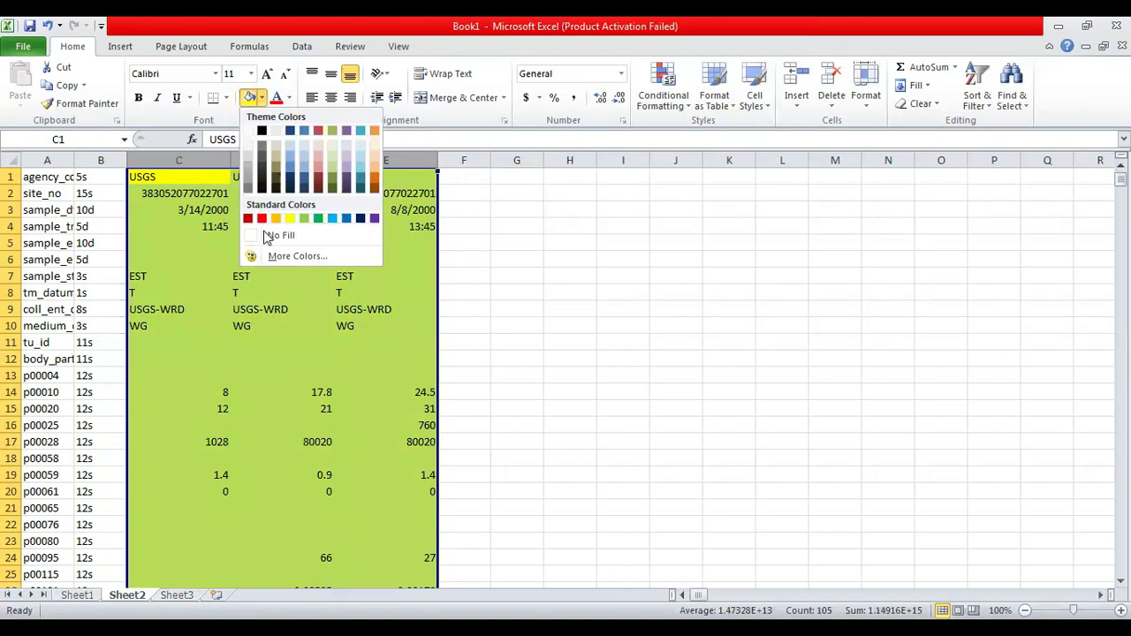
{"action": "left_click", "coordinate": [264, 231]}
{"action": "left_click", "coordinate": [444, 278]}
{"action": "left_click", "coordinate": [550, 323]}
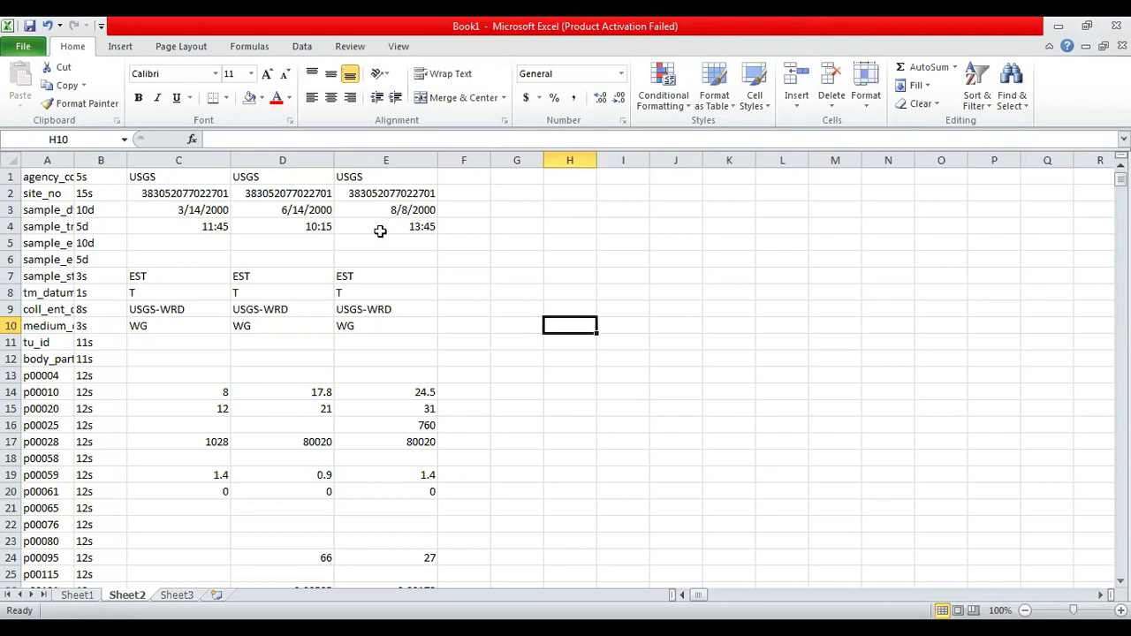
Step: Examine the upper parameter rows of the three samples, checking the p00025 cells in columns D and E
{"action": "left_click", "coordinate": [484, 315]}
{"action": "key", "text": "Down"}
{"action": "key", "text": "Down"}
{"action": "key", "text": "Down"}
{"action": "key", "text": "Down"}
{"action": "key", "text": "Down"}
{"action": "key", "text": "Down"}
{"action": "key", "text": "Down"}
{"action": "key", "text": "Down"}
{"action": "key", "text": "Down"}
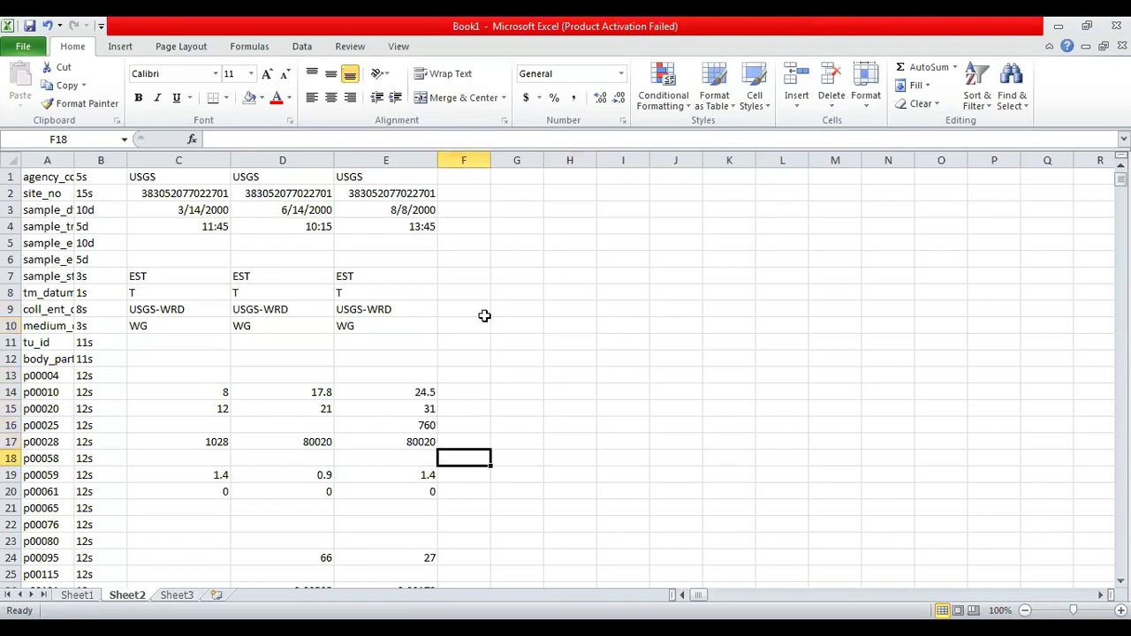
{"action": "left_click", "coordinate": [287, 430]}
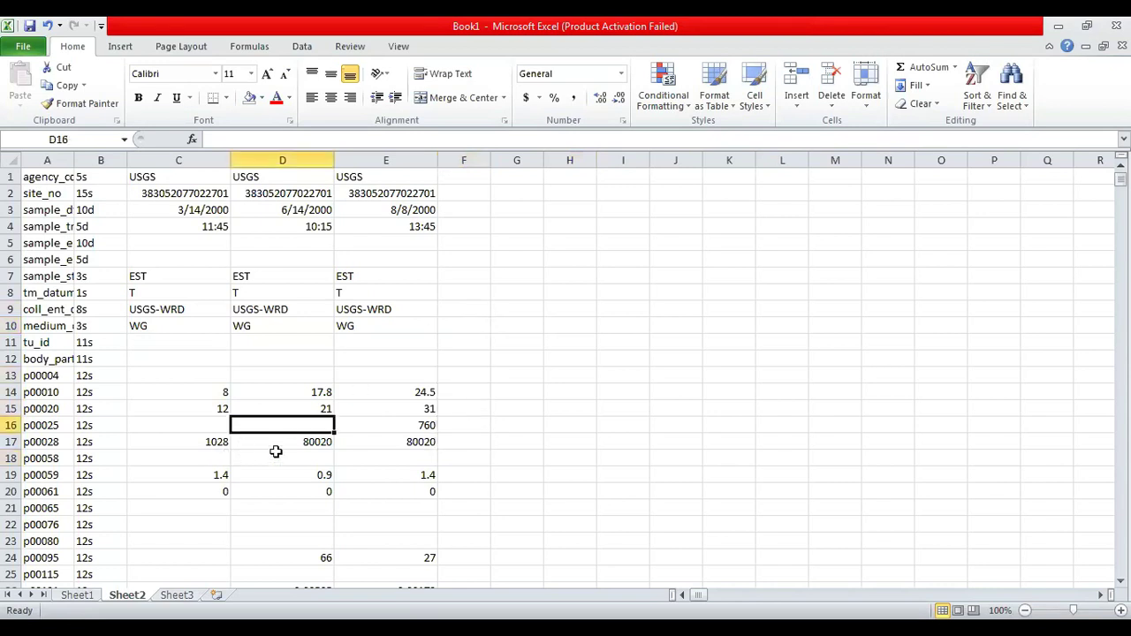
{"action": "left_click", "coordinate": [396, 428]}
{"action": "left_click", "coordinate": [320, 422]}
{"action": "left_click", "coordinate": [422, 419]}
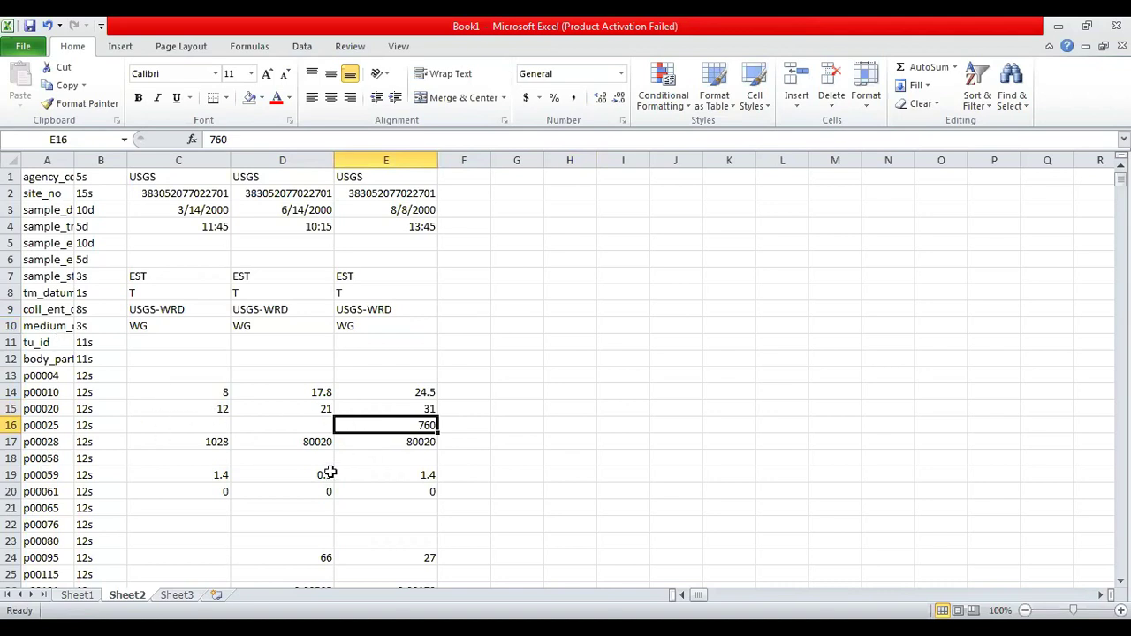
Step: Review the three samples' values down the parameter rows to row 189, including the highlighted p31633 row
{"action": "left_click", "coordinate": [384, 458]}
{"action": "key", "text": "Down"}
{"action": "key", "text": "Down"}
{"action": "key", "text": "Down"}
{"action": "key", "text": "Down"}
{"action": "key", "text": "Down"}
{"action": "key", "text": "Down"}
{"action": "key", "text": "Down"}
{"action": "key", "text": "Down"}
{"action": "key", "text": "Down"}
{"action": "key", "text": "Down"}
{"action": "key", "text": "Down"}
{"action": "key", "text": "Down"}
{"action": "key", "text": "Down"}
{"action": "key", "text": "Down"}
{"action": "key", "text": "Down"}
{"action": "key", "text": "Down"}
{"action": "key", "text": "Down"}
{"action": "key", "text": "Down"}
{"action": "key", "text": "Down"}
{"action": "key", "text": "Down"}
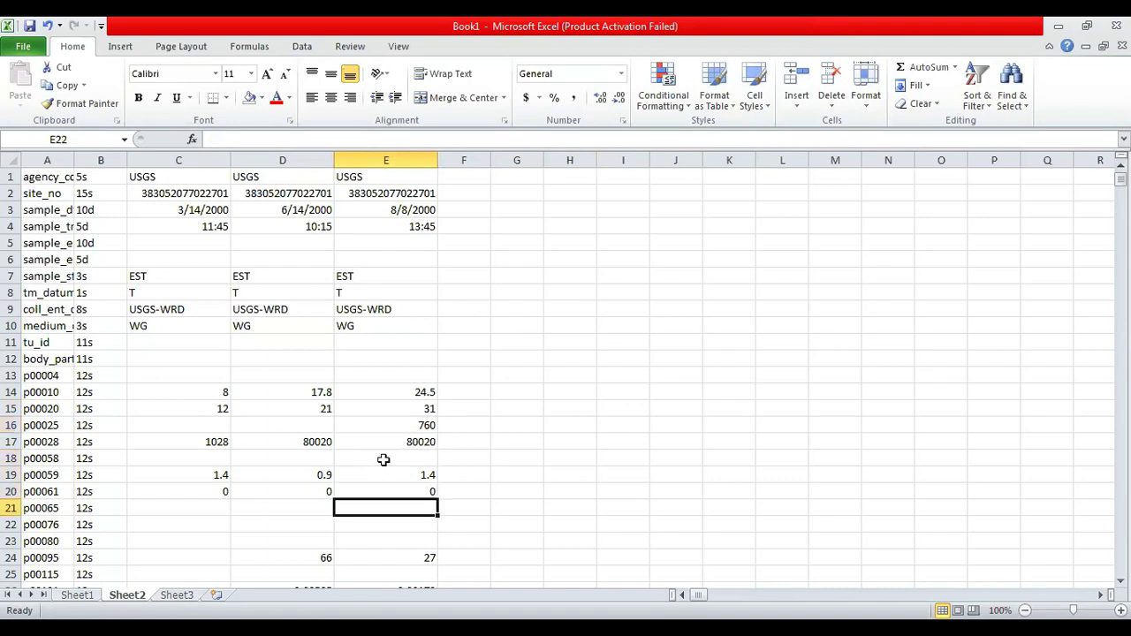
{"action": "key", "text": "Down"}
{"action": "key", "text": "Down"}
{"action": "key", "text": "Down"}
{"action": "key", "text": "Down"}
{"action": "key", "text": "Down"}
{"action": "key", "text": "Down"}
{"action": "key", "text": "Down"}
{"action": "key", "text": "Down"}
{"action": "key", "text": "Down"}
{"action": "key", "text": "Down"}
{"action": "key", "text": "Down"}
{"action": "key", "text": "Down"}
{"action": "key", "text": "Down"}
{"action": "key", "text": "Down"}
{"action": "key", "text": "Down"}
{"action": "key", "text": "Down"}
{"action": "key", "text": "Down"}
{"action": "key", "text": "Down"}
{"action": "key", "text": "Down"}
{"action": "key", "text": "Down"}
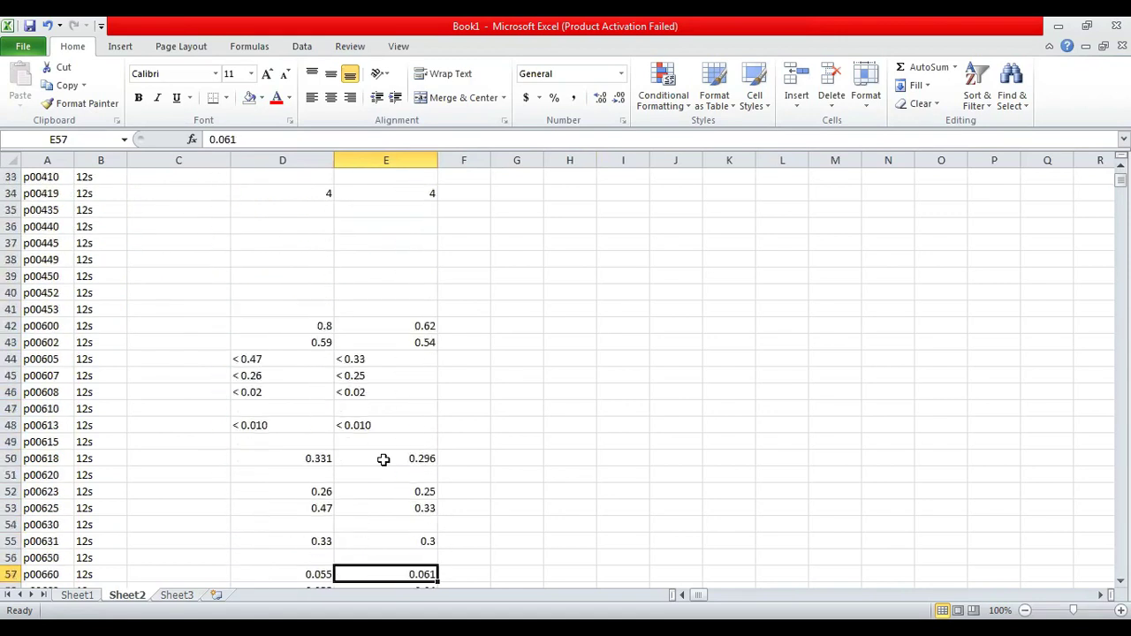
{"action": "key", "text": "Up"}
{"action": "key", "text": "Up"}
{"action": "key", "text": "Up"}
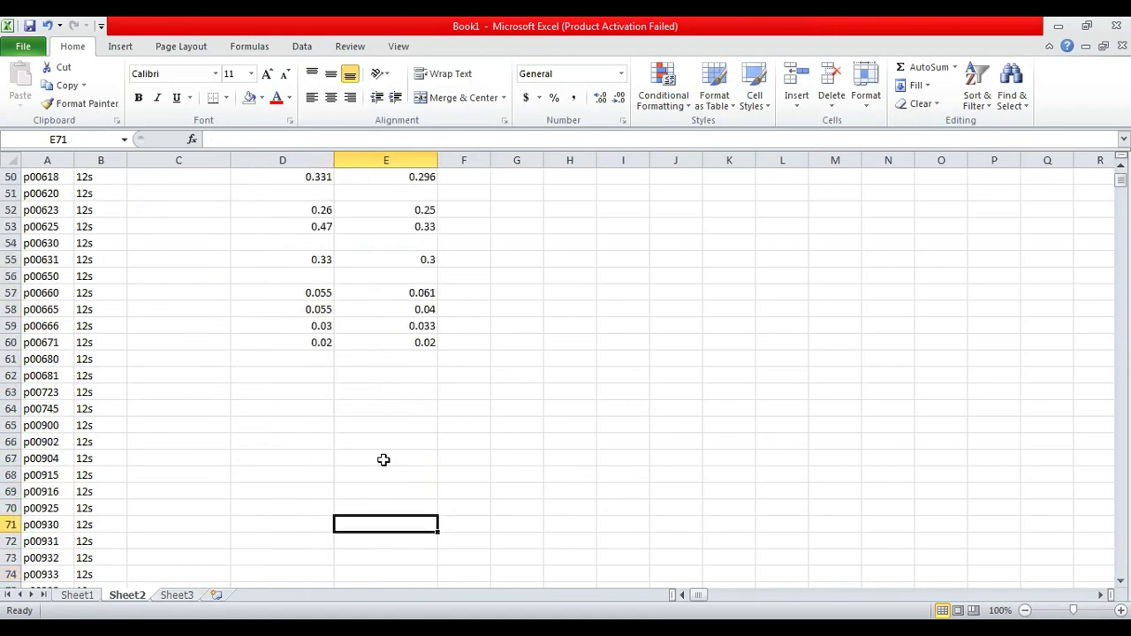
{"action": "key", "text": "Down"}
{"action": "key", "text": "Down"}
{"action": "key", "text": "Down"}
{"action": "key", "text": "Down"}
{"action": "key", "text": "Down"}
{"action": "key", "text": "Down"}
{"action": "key", "text": "Down"}
{"action": "key", "text": "Down"}
{"action": "key", "text": "Down"}
{"action": "key", "text": "Down"}
{"action": "key", "text": "Down"}
{"action": "key", "text": "Down"}
{"action": "key", "text": "Down"}
{"action": "key", "text": "Down"}
{"action": "key", "text": "Down"}
{"action": "key", "text": "Down"}
{"action": "key", "text": "Down"}
{"action": "key", "text": "Down"}
{"action": "key", "text": "Down"}
{"action": "key", "text": "Down"}
{"action": "key", "text": "Down"}
{"action": "key", "text": "Down"}
{"action": "key", "text": "Down"}
{"action": "key", "text": "Down"}
{"action": "key", "text": "Down"}
{"action": "key", "text": "Down"}
{"action": "key", "text": "Down"}
{"action": "key", "text": "Down"}
{"action": "key", "text": "Down"}
{"action": "key", "text": "Down"}
{"action": "key", "text": "Down"}
{"action": "key", "text": "Down"}
{"action": "key", "text": "Down"}
{"action": "key", "text": "Down"}
{"action": "key", "text": "Down"}
{"action": "key", "text": "Down"}
{"action": "key", "text": "Down"}
{"action": "key", "text": "Down"}
{"action": "key", "text": "Down"}
{"action": "key", "text": "Down"}
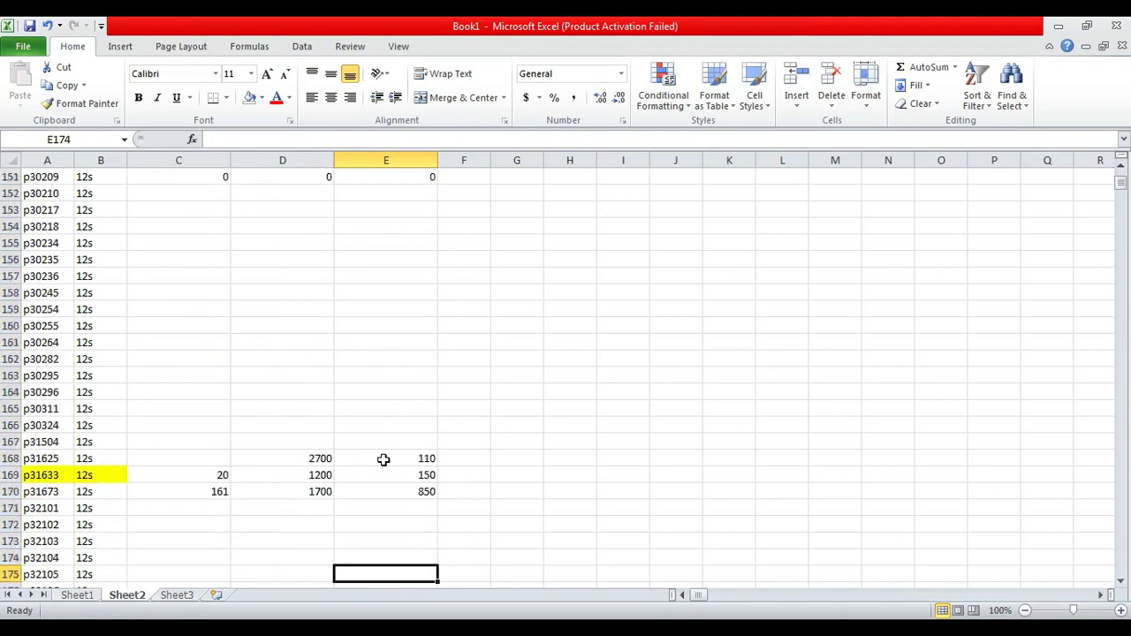
{"action": "key", "text": "Down"}
{"action": "key", "text": "Down"}
{"action": "key", "text": "Down"}
{"action": "key", "text": "Down"}
{"action": "key", "text": "Down"}
{"action": "key", "text": "Down"}
{"action": "key", "text": "Down"}
{"action": "key", "text": "Down"}
{"action": "key", "text": "Down"}
{"action": "key", "text": "Down"}
{"action": "key", "text": "Down"}
{"action": "key", "text": "Down"}
{"action": "key", "text": "Down"}
{"action": "key", "text": "Down"}
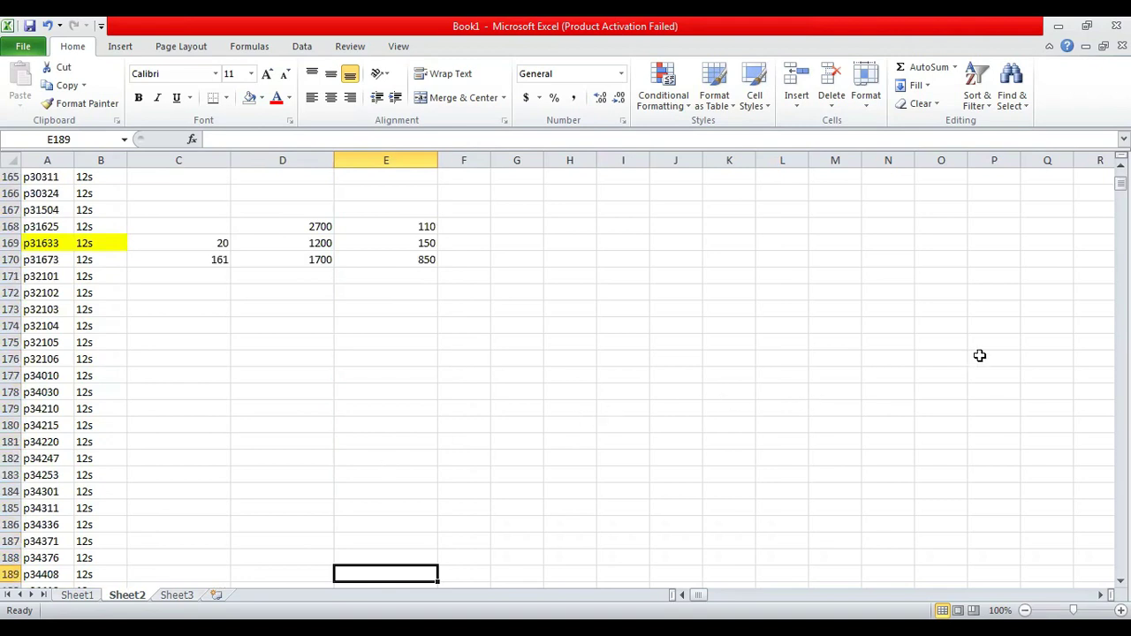
{"action": "left_click_drag", "start_coordinate": [1120, 182], "coordinate": [1119, 175]}
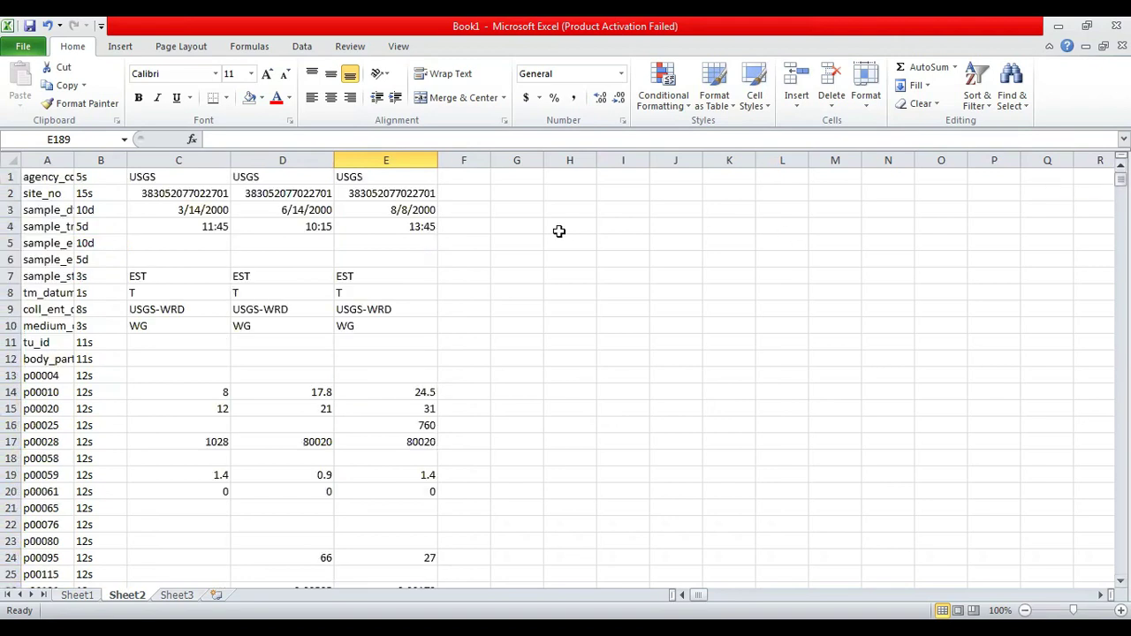
{"action": "left_click", "coordinate": [482, 194]}
{"action": "key", "text": "Up"}
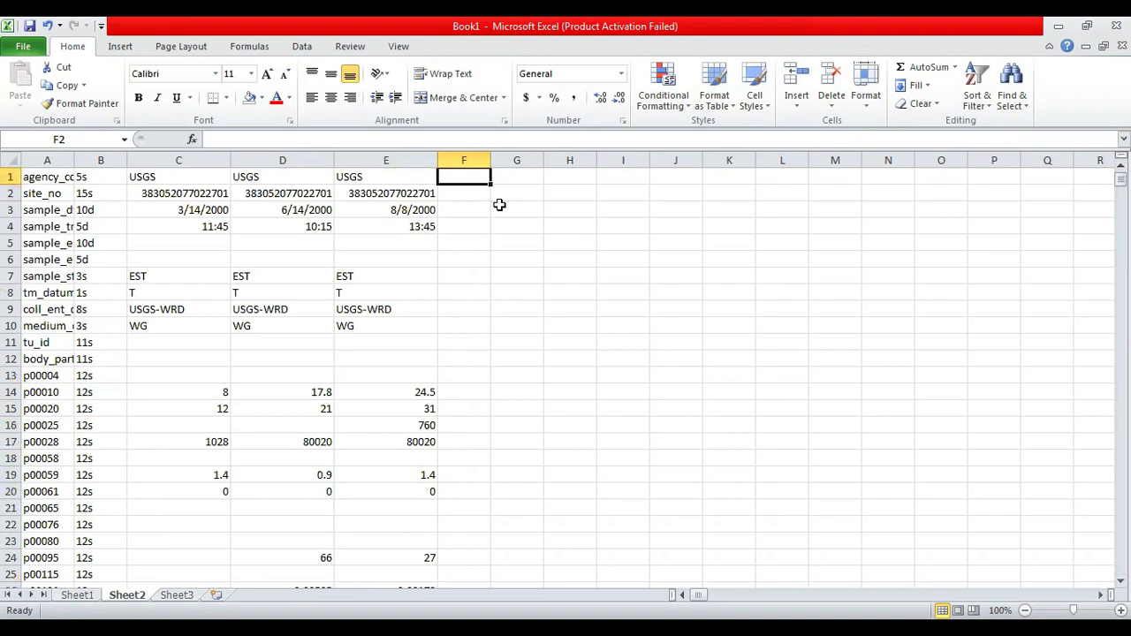
Step: Add a Count column in F with the formula =COUNT(A2:E2) in F2, filled down all the parameter rows
{"action": "type", "text": "Count"}
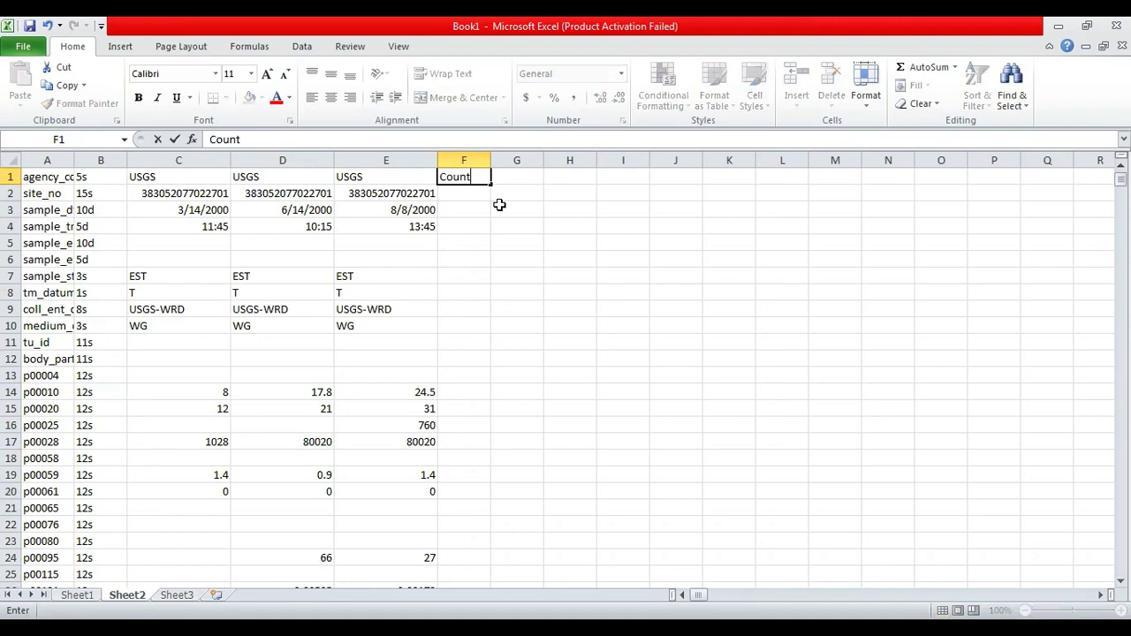
{"action": "key", "text": "Return"}
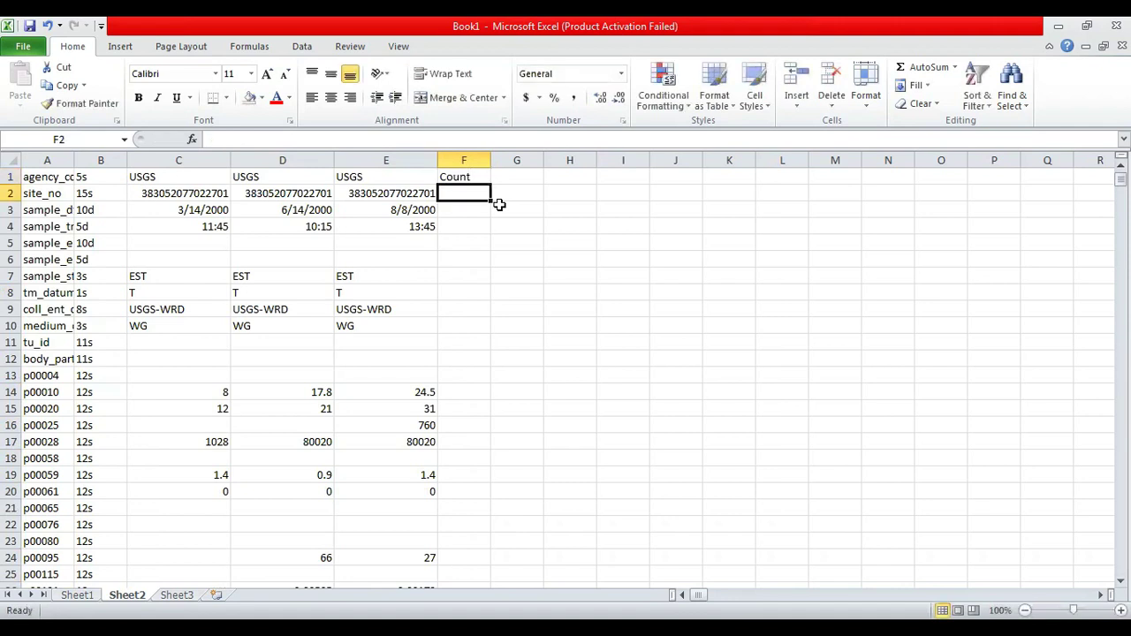
{"action": "type", "text": "+"}
{"action": "key", "text": "BackSpace"}
{"action": "type", "text": "="}
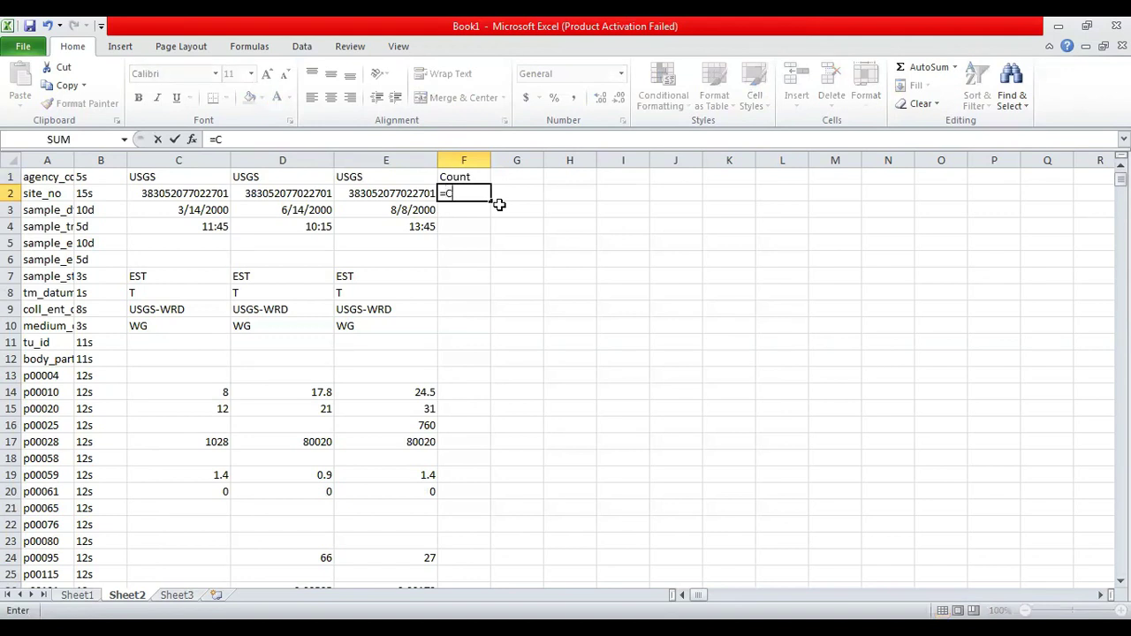
{"action": "type", "text": "Count"}
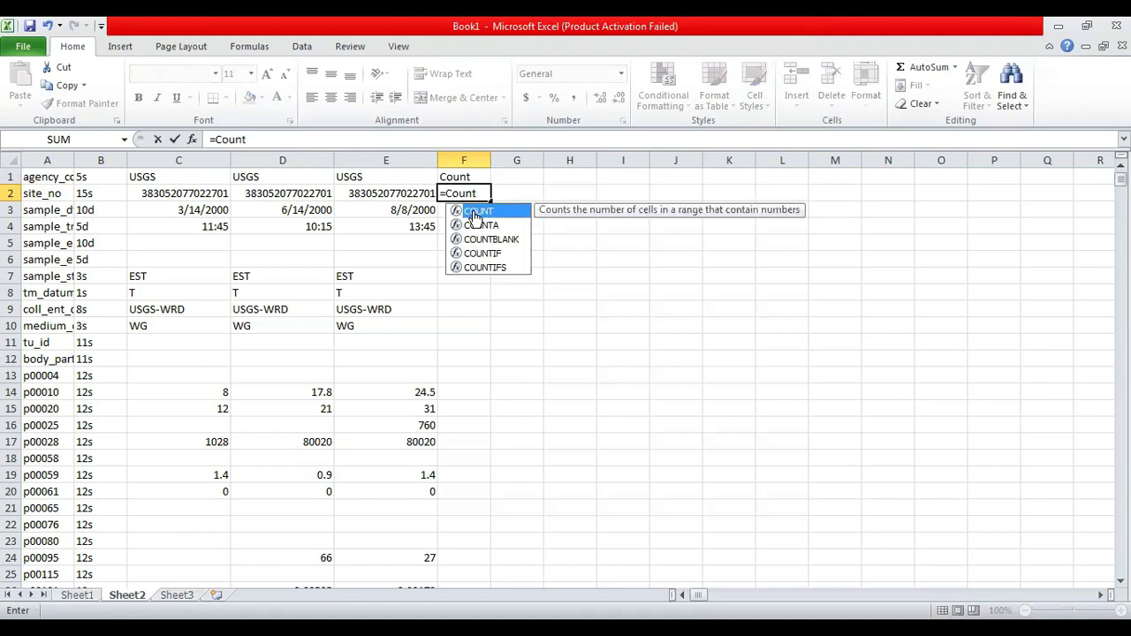
{"action": "double_click", "coordinate": [474, 216]}
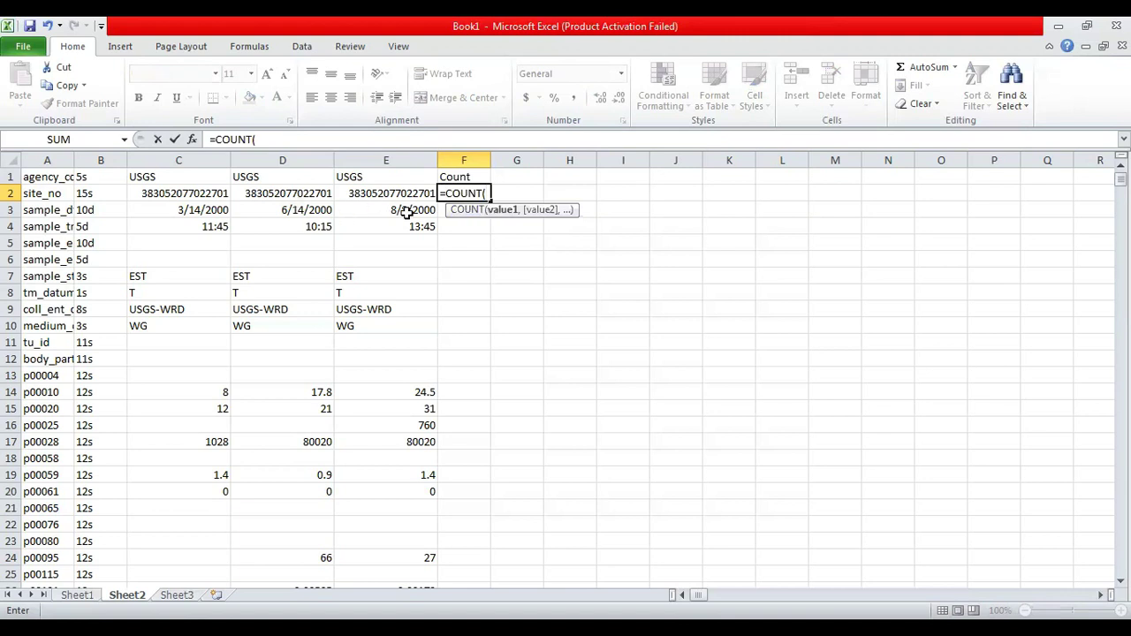
{"action": "left_click", "coordinate": [40, 193]}
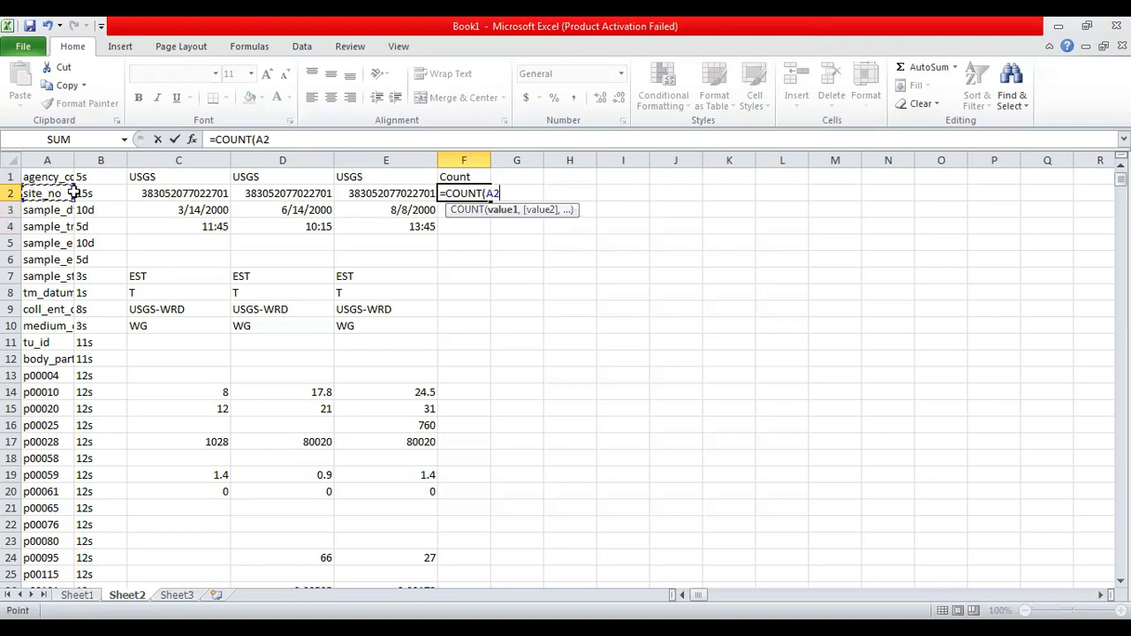
{"action": "key", "text": "shift+Right"}
{"action": "key", "text": "shift+Right"}
{"action": "key", "text": "shift+Right"}
{"action": "key", "text": "shift+Right"}
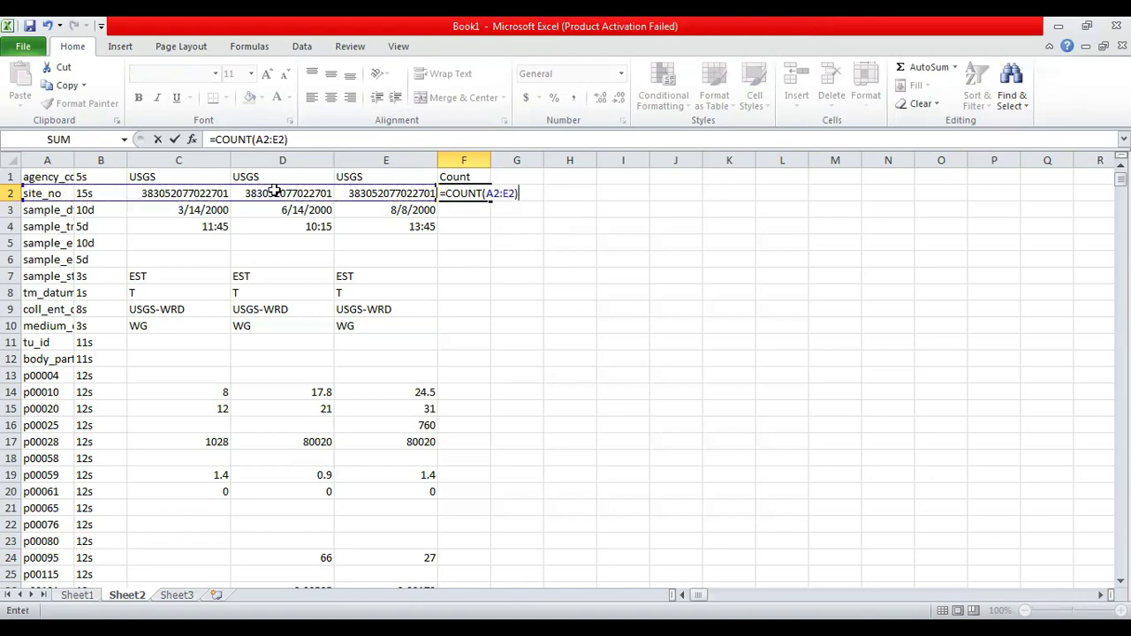
{"action": "key", "text": "Return"}
{"action": "key", "text": "Up"}
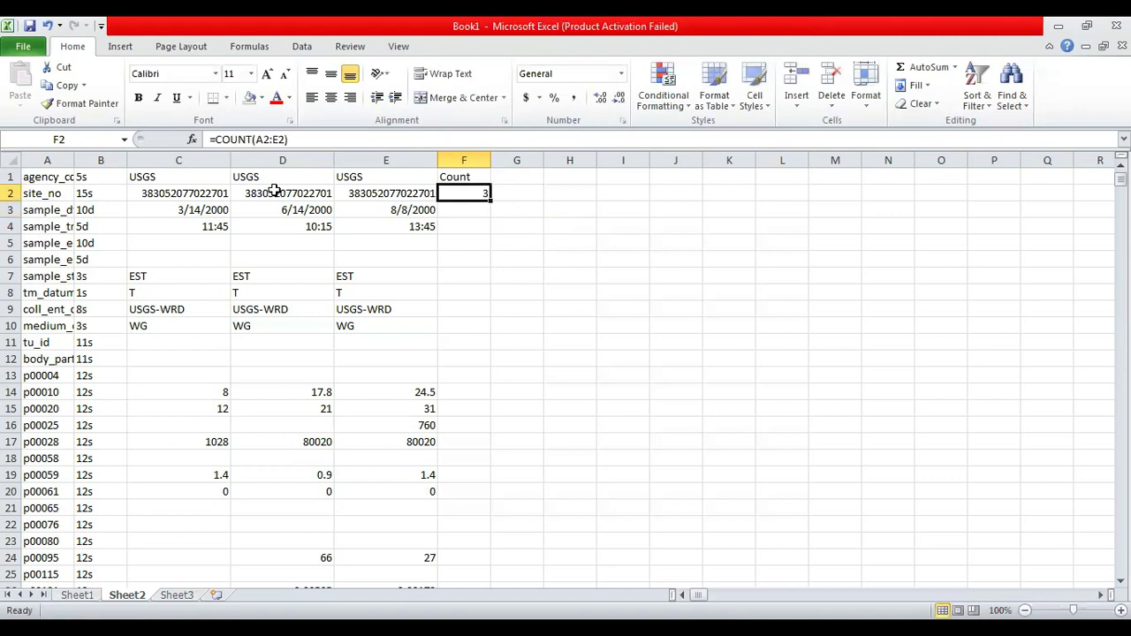
{"action": "double_click", "coordinate": [496, 204]}
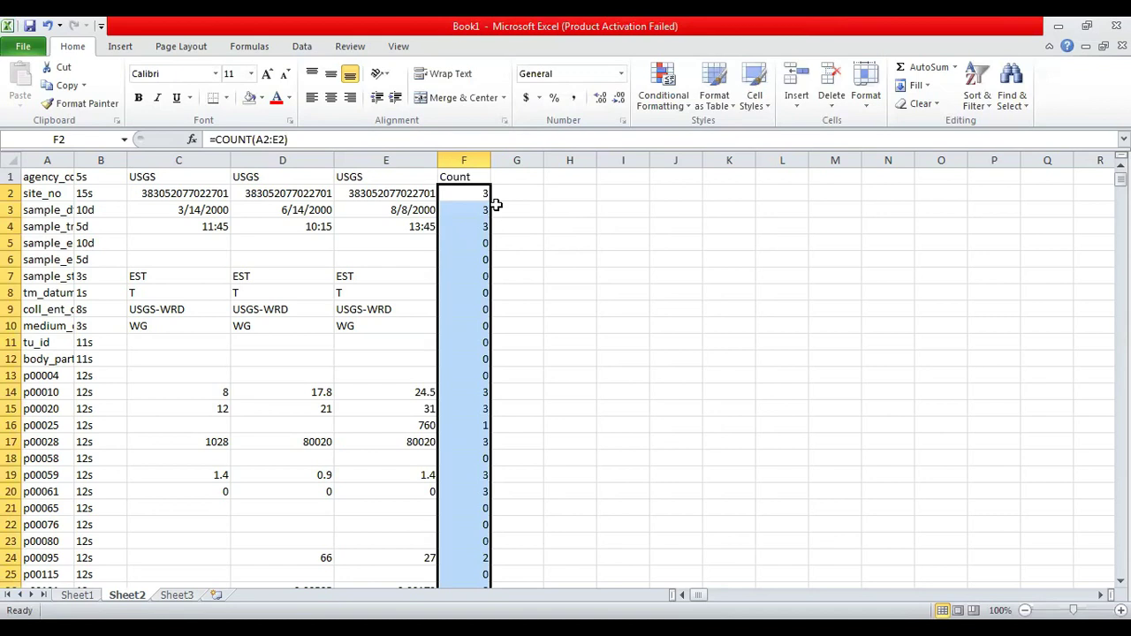
{"action": "left_click", "coordinate": [545, 282]}
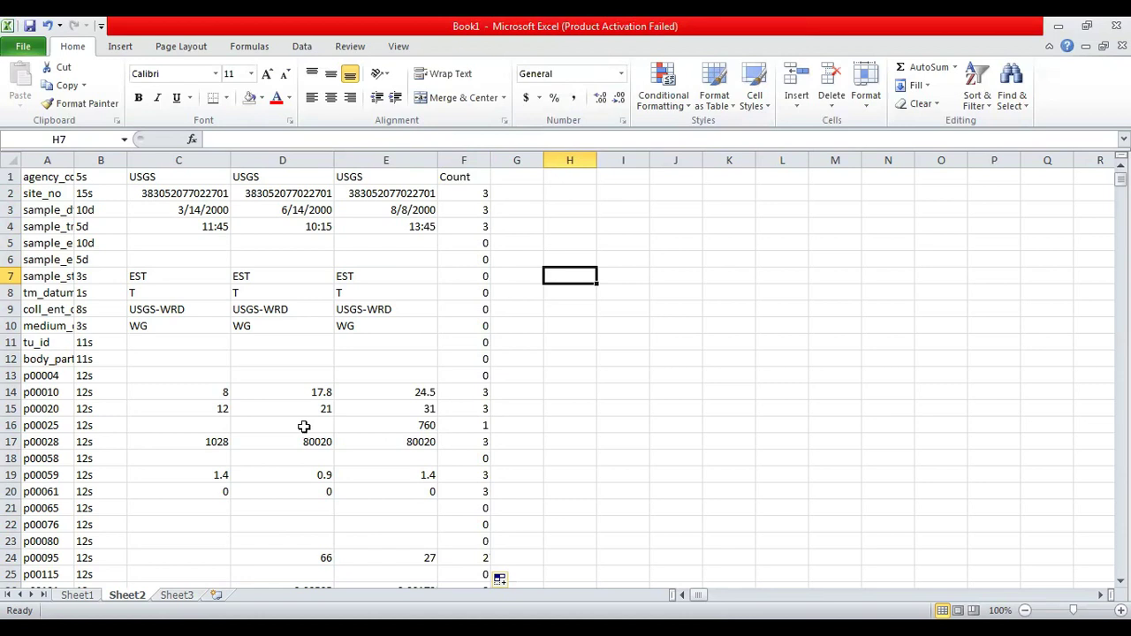
Step: Examine the sample cells in the p00025 row and in the rows from p00065 to p00095 against their counts
{"action": "left_click", "coordinate": [272, 428]}
{"action": "left_click", "coordinate": [225, 426]}
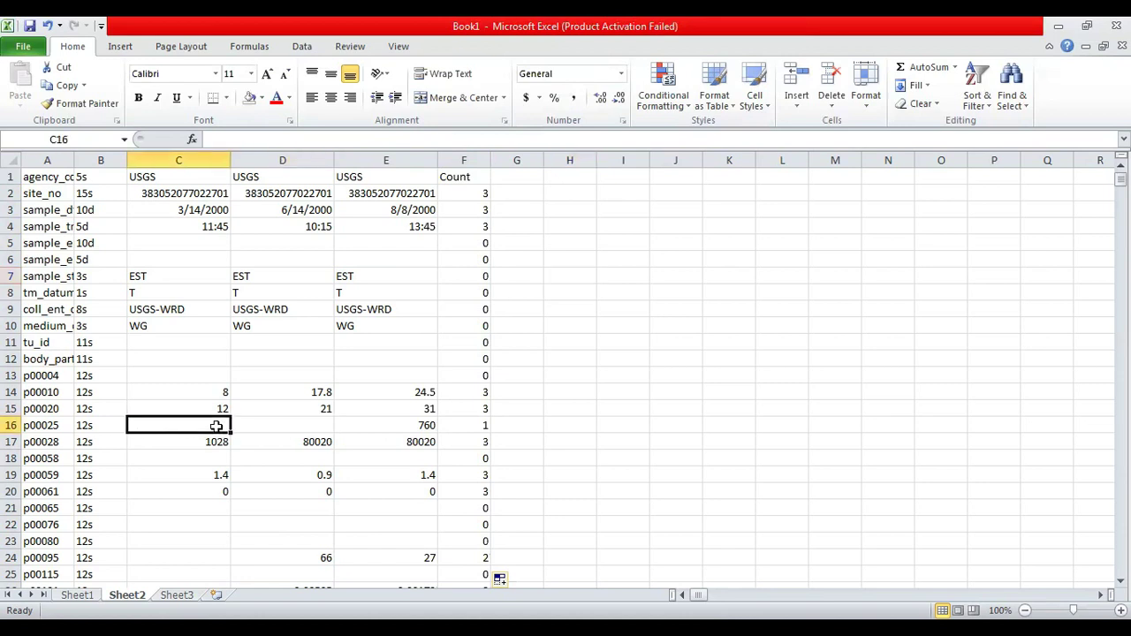
{"action": "left_click", "coordinate": [283, 426]}
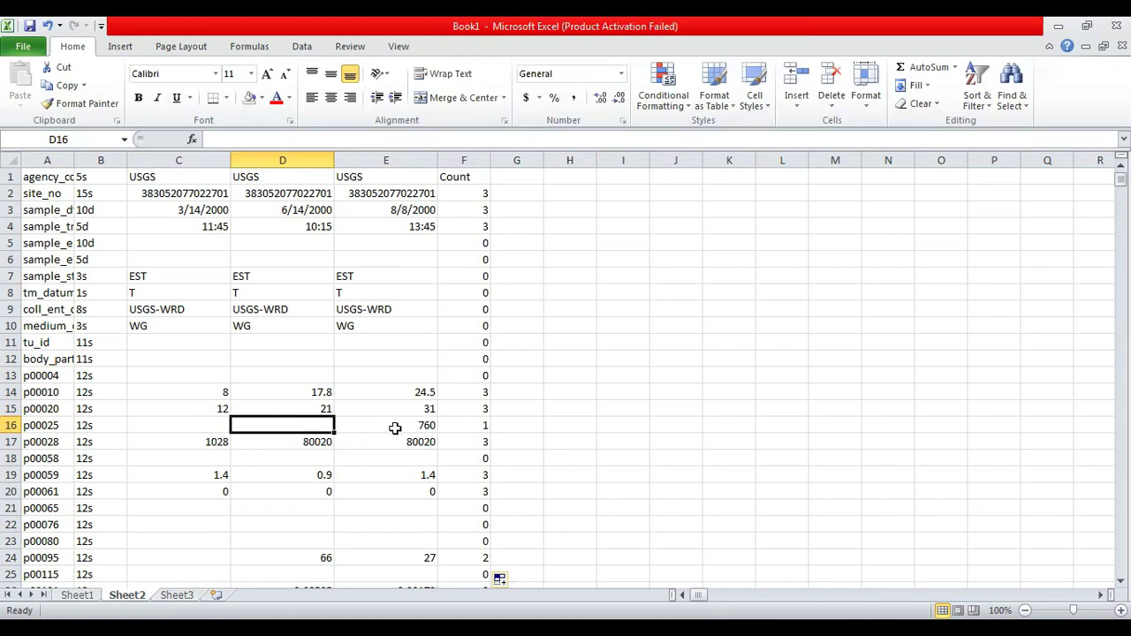
{"action": "left_click", "coordinate": [212, 426]}
{"action": "left_click", "coordinate": [262, 427]}
{"action": "left_click", "coordinate": [200, 426]}
{"action": "left_click", "coordinate": [269, 426]}
{"action": "left_click", "coordinate": [200, 426]}
{"action": "left_click", "coordinate": [276, 425]}
{"action": "left_click", "coordinate": [217, 426]}
{"action": "left_click", "coordinate": [253, 427]}
{"action": "left_click", "coordinate": [169, 514]}
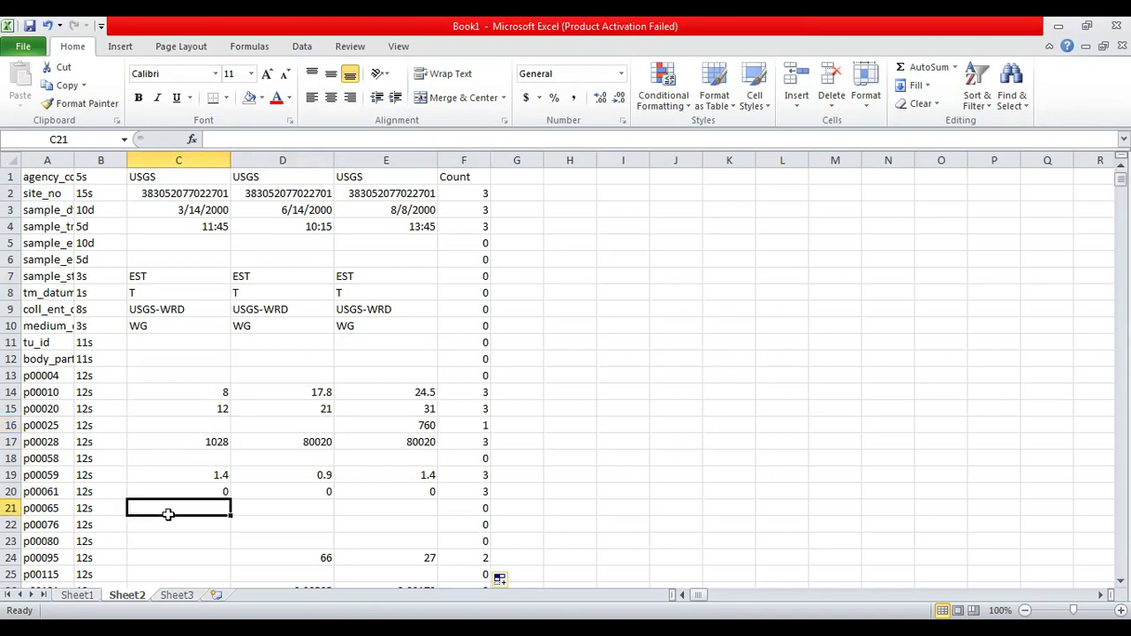
{"action": "left_click", "coordinate": [315, 510]}
{"action": "left_click", "coordinate": [389, 512]}
{"action": "left_click", "coordinate": [391, 527]}
{"action": "left_click", "coordinate": [378, 551]}
{"action": "left_click", "coordinate": [501, 490]}
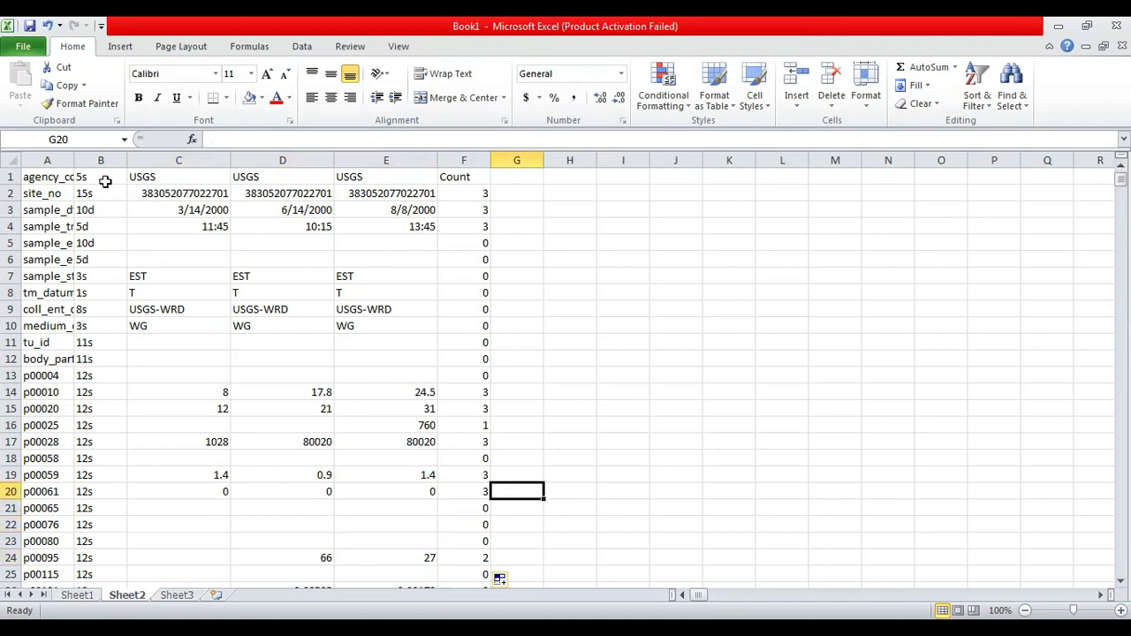
Step: Turn on filtering for the Sheet2 data and filter the Count column to rows with a count of 0
{"action": "left_click", "coordinate": [42, 174]}
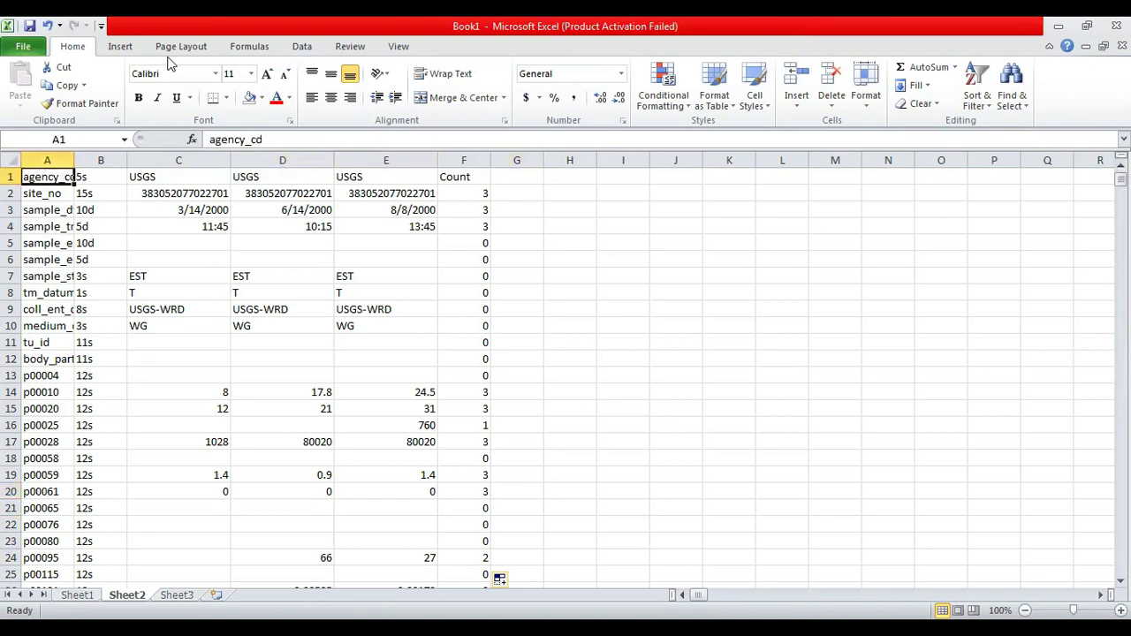
{"action": "left_click", "coordinate": [300, 46]}
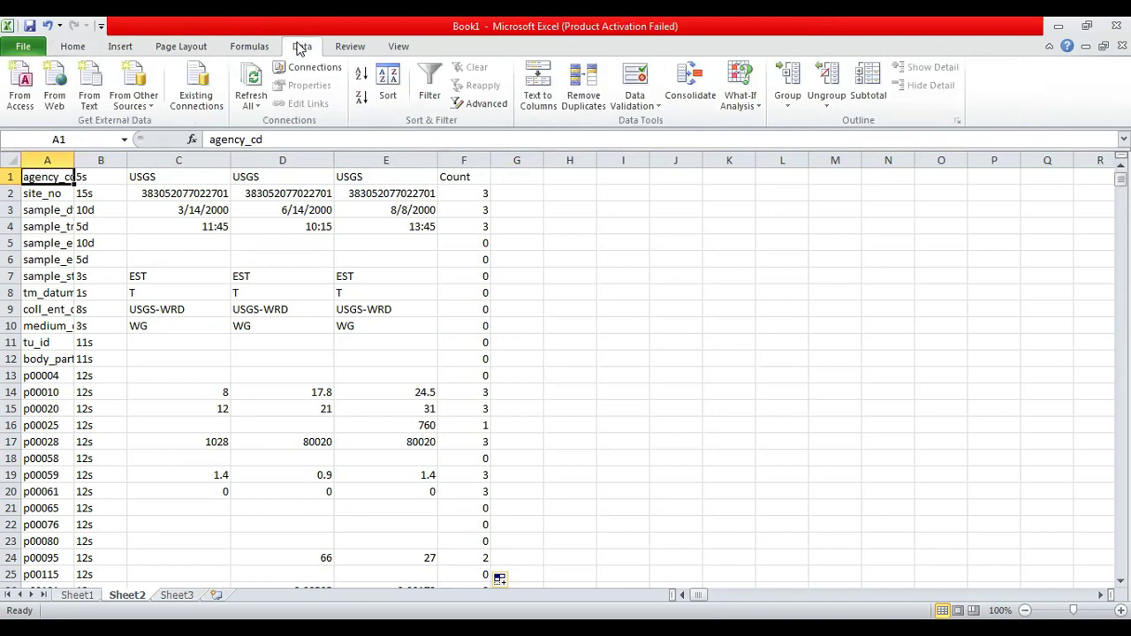
{"action": "left_click", "coordinate": [430, 92]}
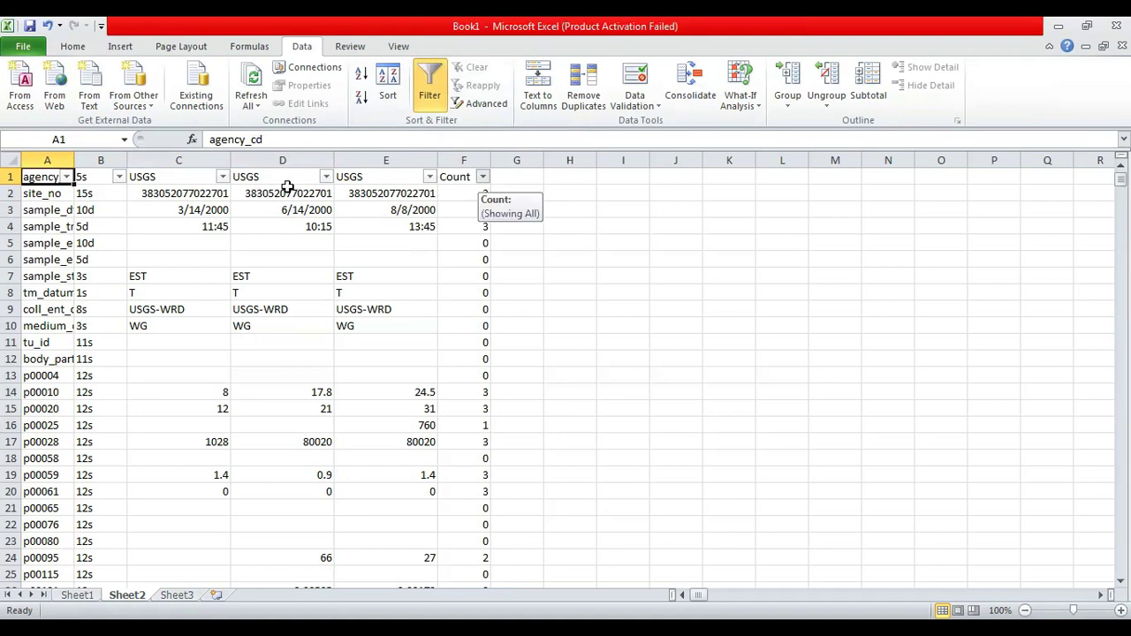
{"action": "left_click", "coordinate": [483, 177]}
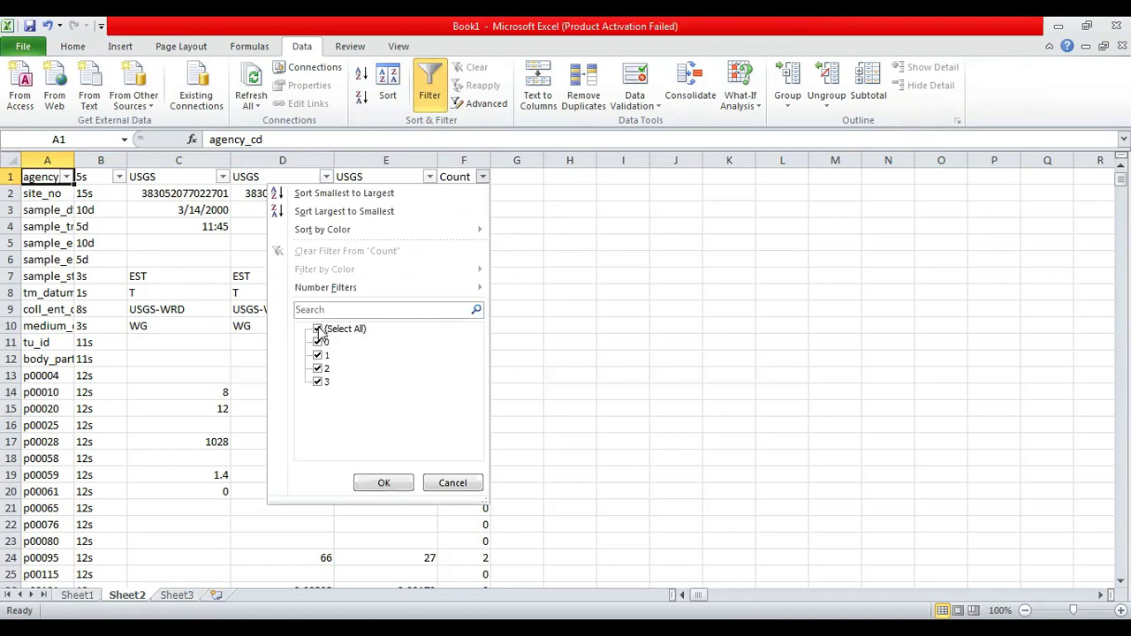
{"action": "left_click", "coordinate": [318, 329]}
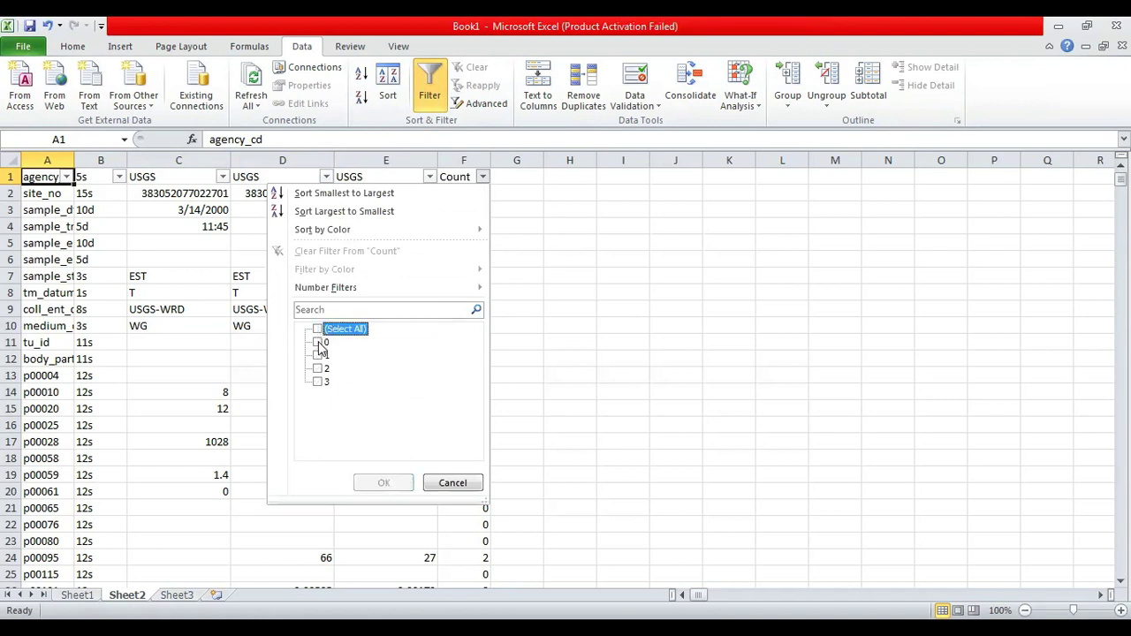
{"action": "left_click", "coordinate": [320, 345]}
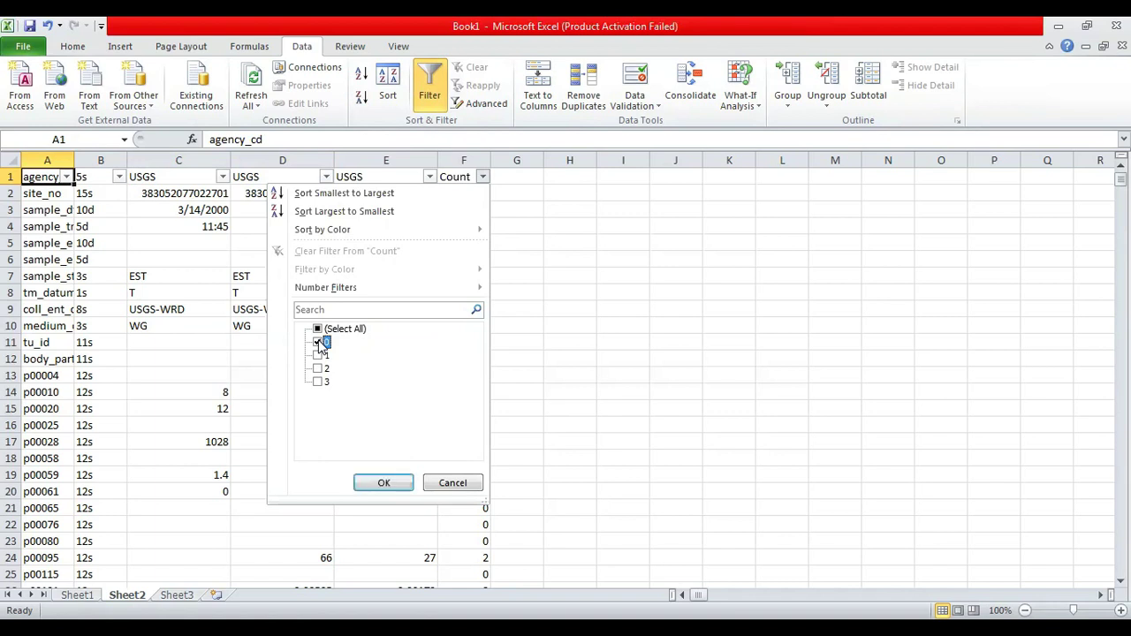
{"action": "left_click", "coordinate": [384, 486]}
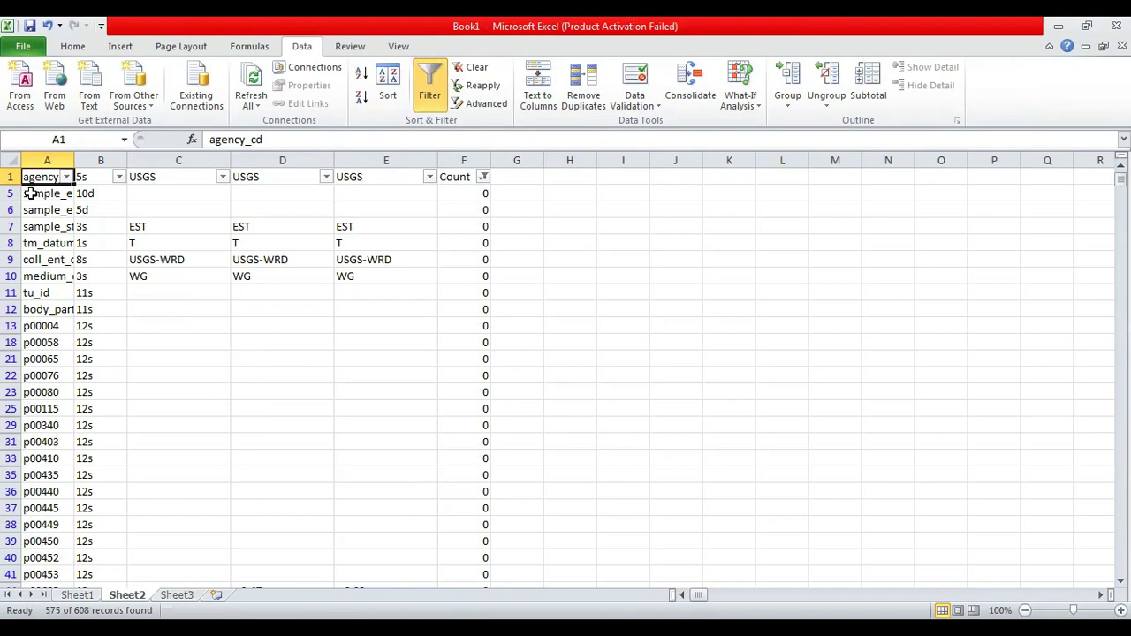
{"action": "left_click_drag", "start_coordinate": [30, 193], "coordinate": [469, 582]}
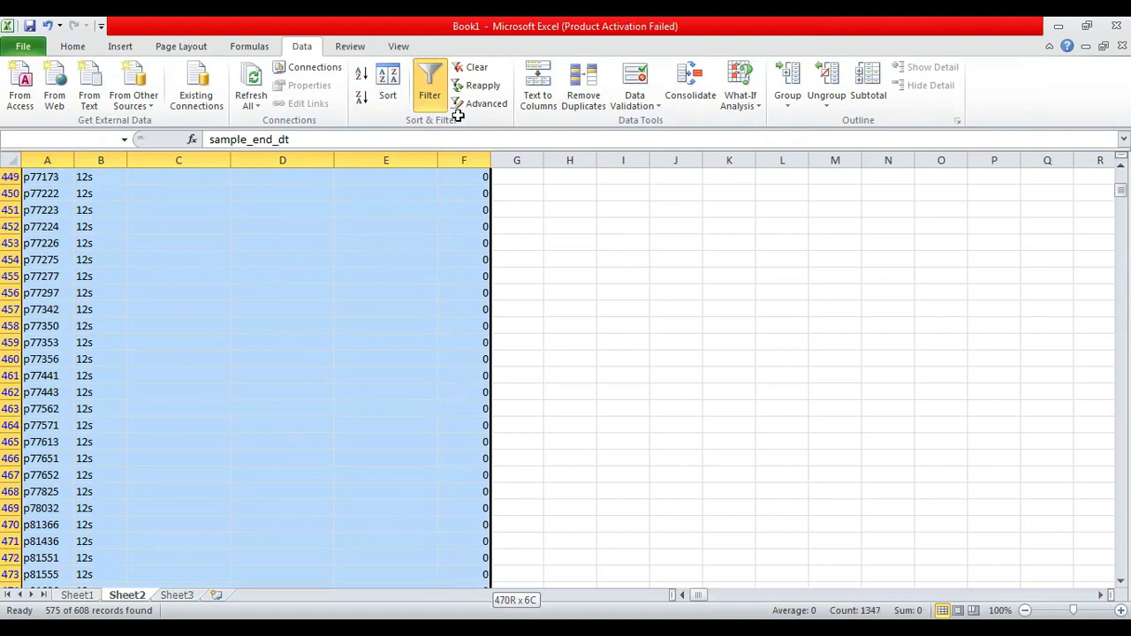
{"action": "left_click_drag", "start_coordinate": [458, 120], "coordinate": [458, 122]}
{"action": "left_click_drag", "start_coordinate": [1120, 186], "coordinate": [1120, 173]}
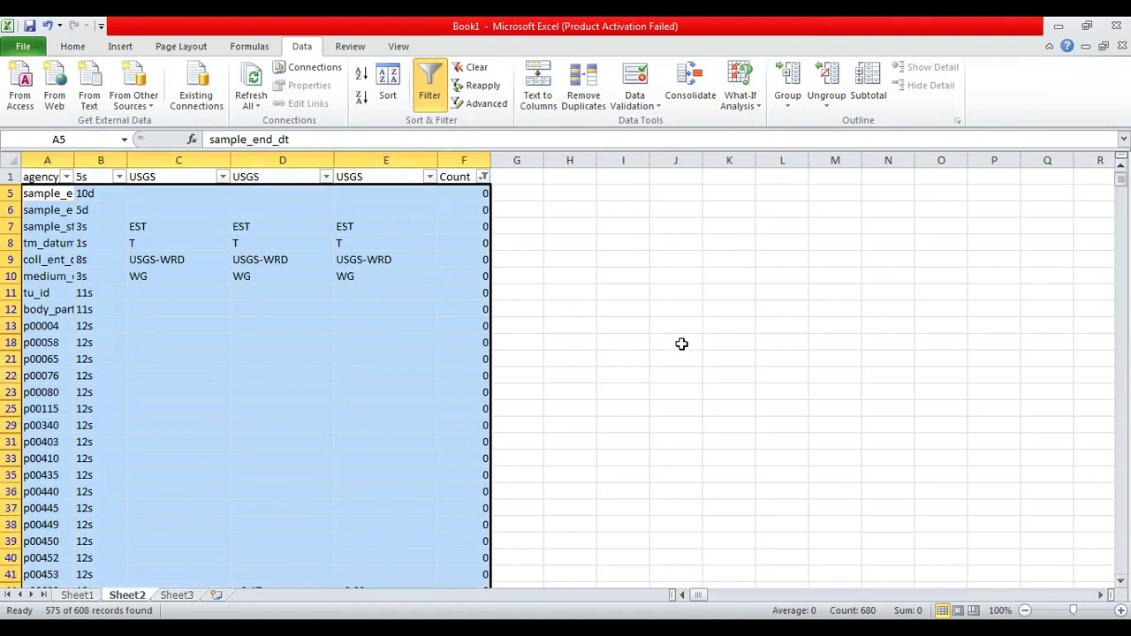
{"action": "left_click", "coordinate": [497, 325]}
Step: Reset the Count column's filter choices and reapply the filter with only 0 chosen
{"action": "left_click", "coordinate": [483, 176]}
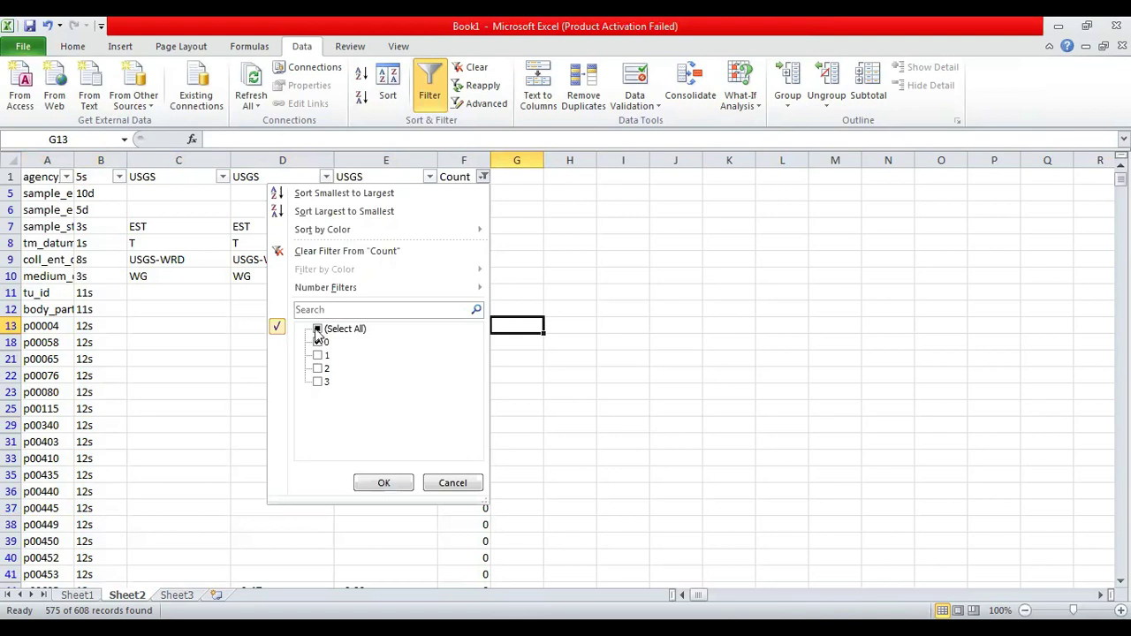
{"action": "left_click", "coordinate": [318, 344]}
{"action": "left_click", "coordinate": [318, 328]}
{"action": "left_click", "coordinate": [317, 328]}
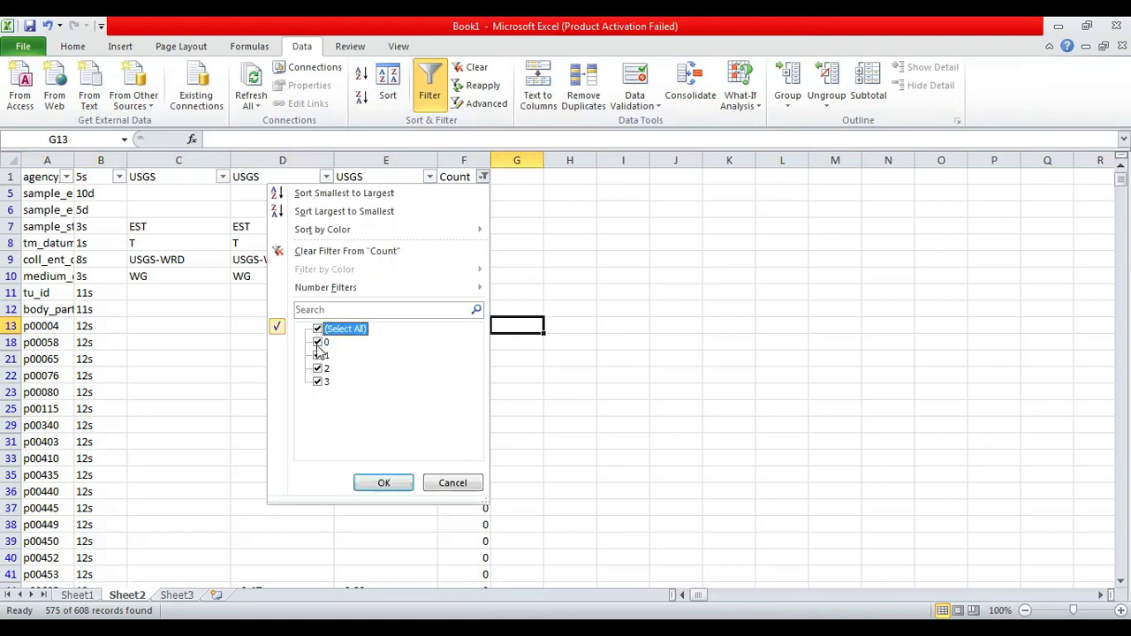
{"action": "left_click", "coordinate": [317, 328]}
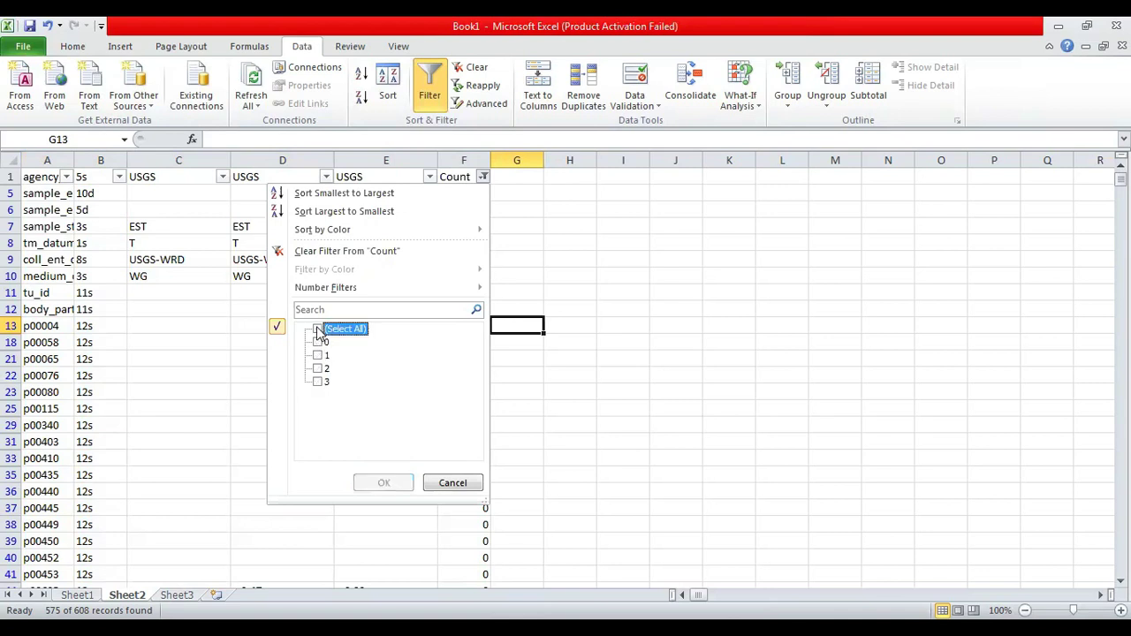
{"action": "left_click", "coordinate": [318, 343]}
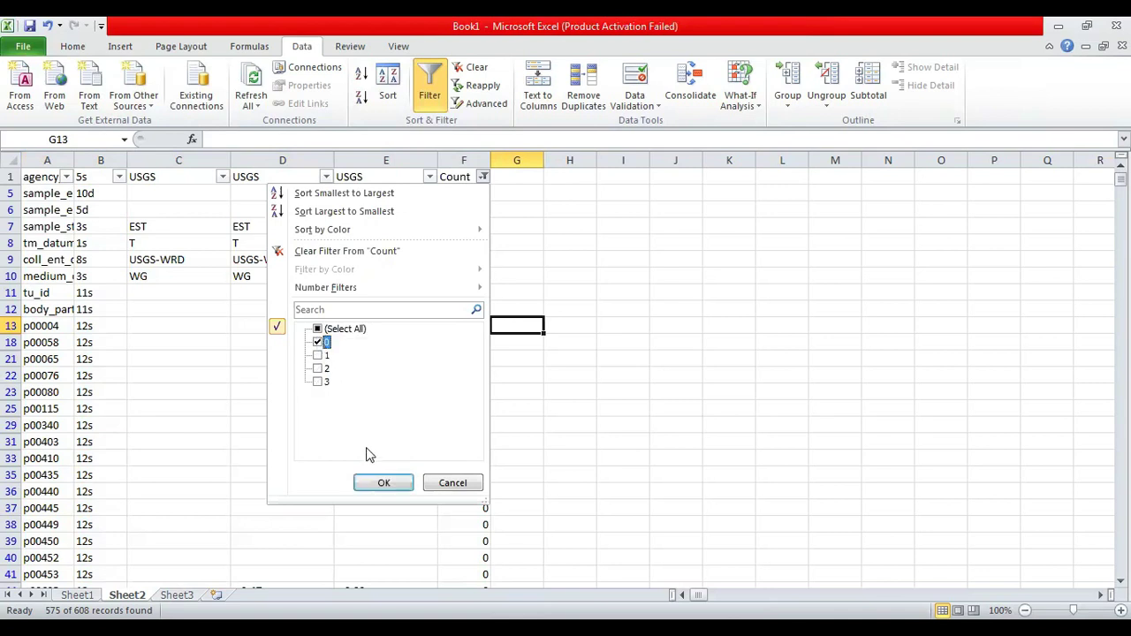
{"action": "left_click", "coordinate": [393, 493]}
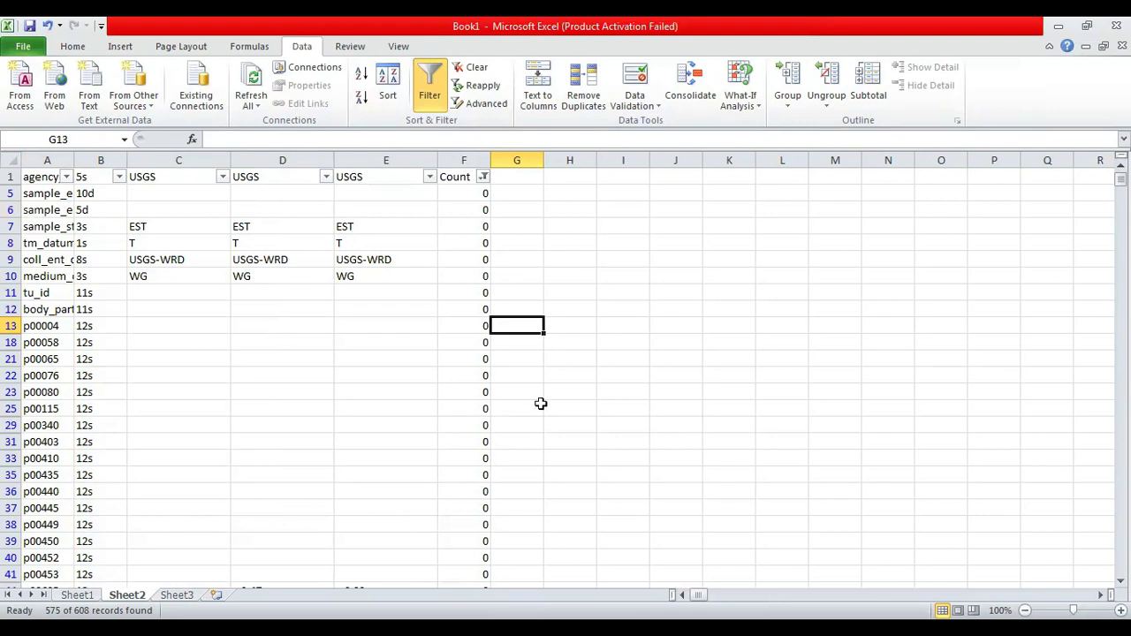
Step: Select all the filtered rows with a count of 0 across columns A to F, starting at the sample_end_dt row
{"action": "scroll", "coordinate": [353, 371], "scroll_direction": "down", "scroll_amount": 1}
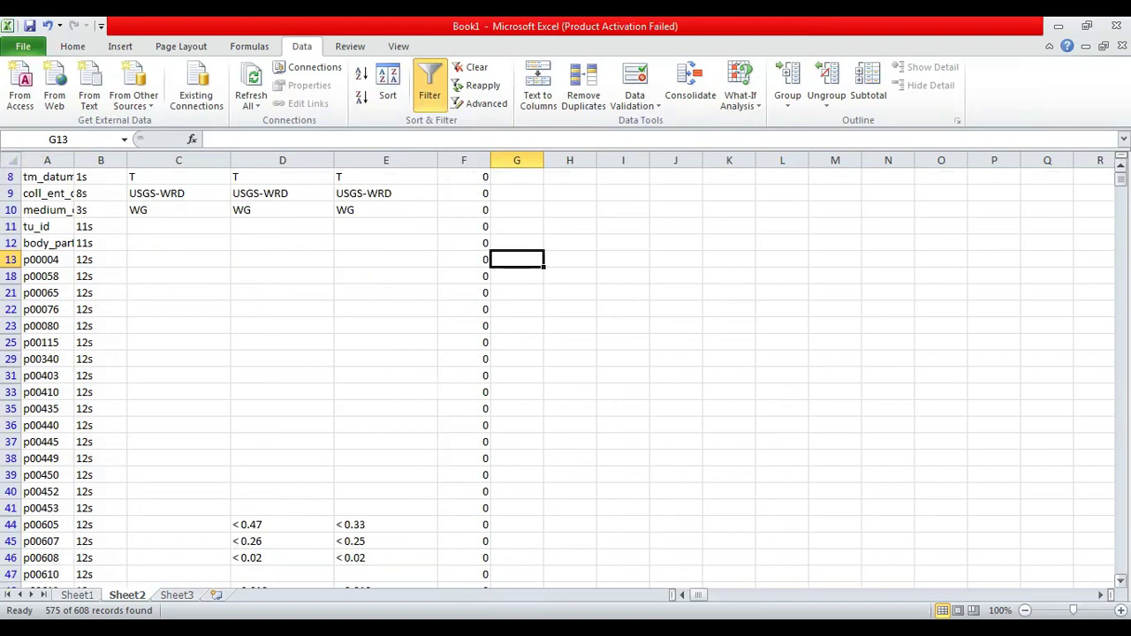
{"action": "scroll", "coordinate": [557, 378], "scroll_direction": "up", "scroll_amount": 2}
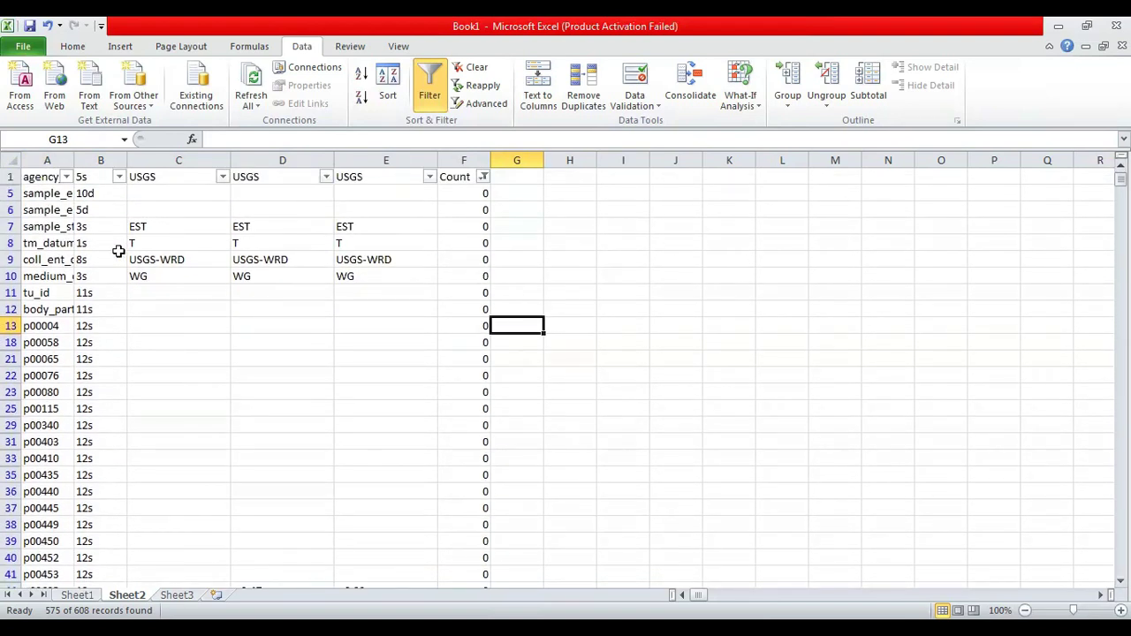
{"action": "left_click", "coordinate": [51, 194]}
{"action": "left_click_drag", "start_coordinate": [51, 194], "coordinate": [463, 582]}
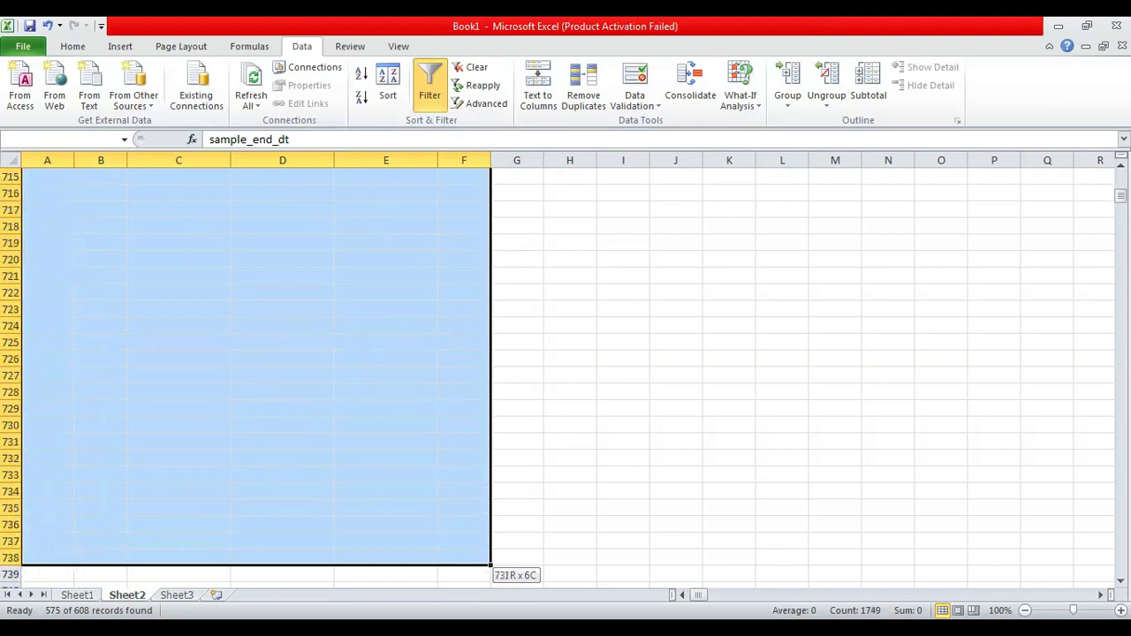
{"action": "left_click_drag", "start_coordinate": [462, 509], "coordinate": [464, 208]}
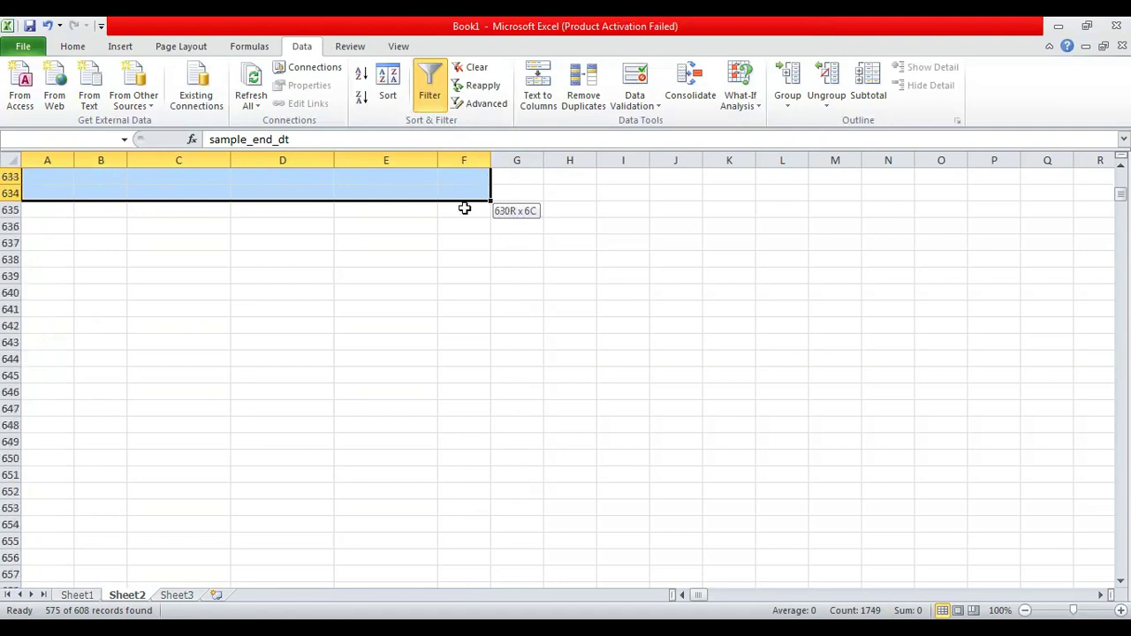
{"action": "left_click_drag", "start_coordinate": [464, 208], "coordinate": [474, 209]}
{"action": "left_click_drag", "start_coordinate": [1119, 194], "coordinate": [1119, 176]}
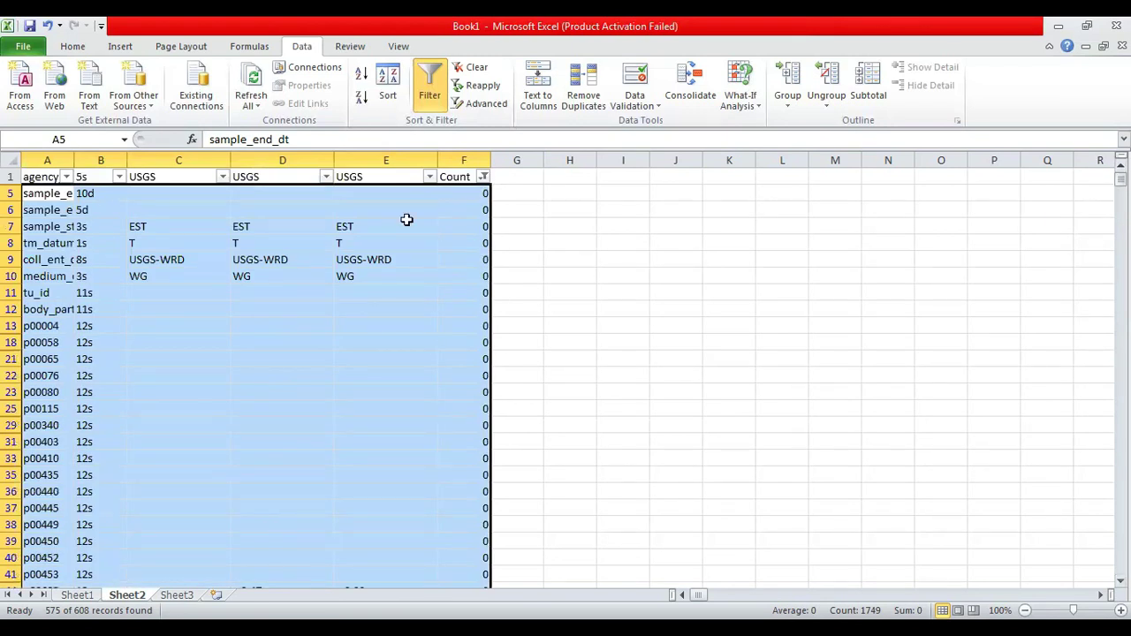
{"action": "right_click", "coordinate": [34, 194]}
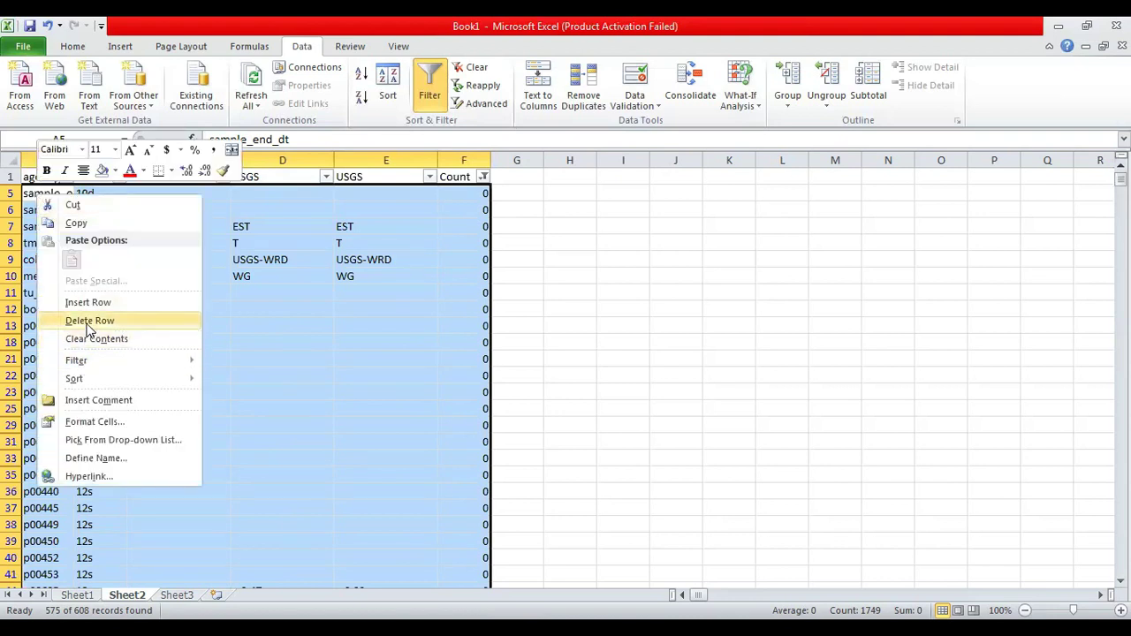
{"action": "left_click", "coordinate": [88, 323]}
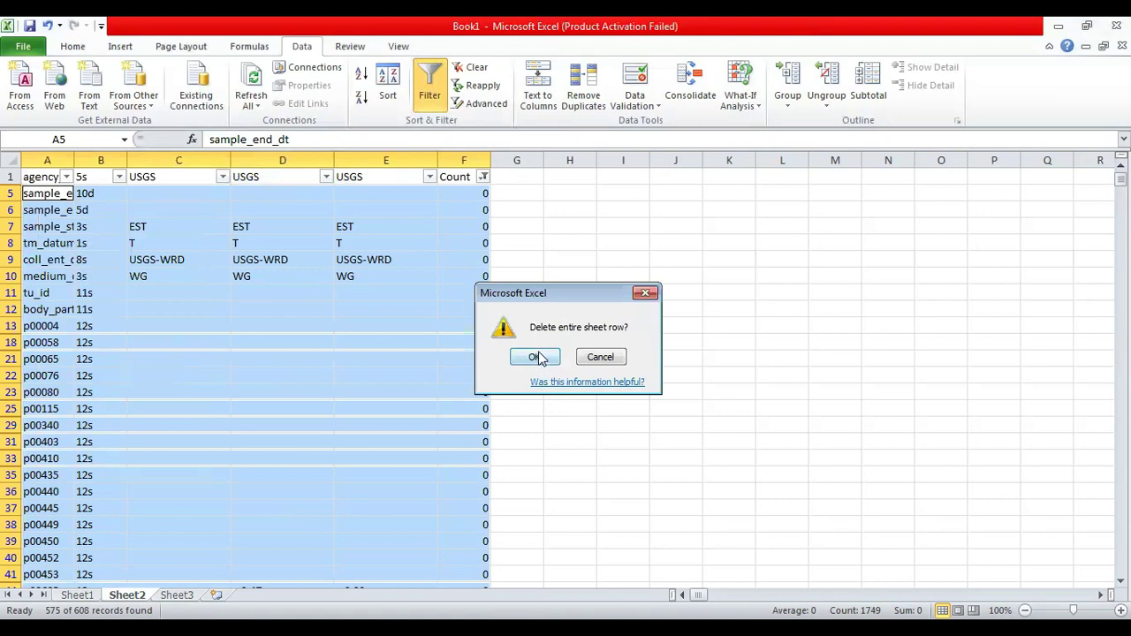
{"action": "left_click", "coordinate": [643, 294]}
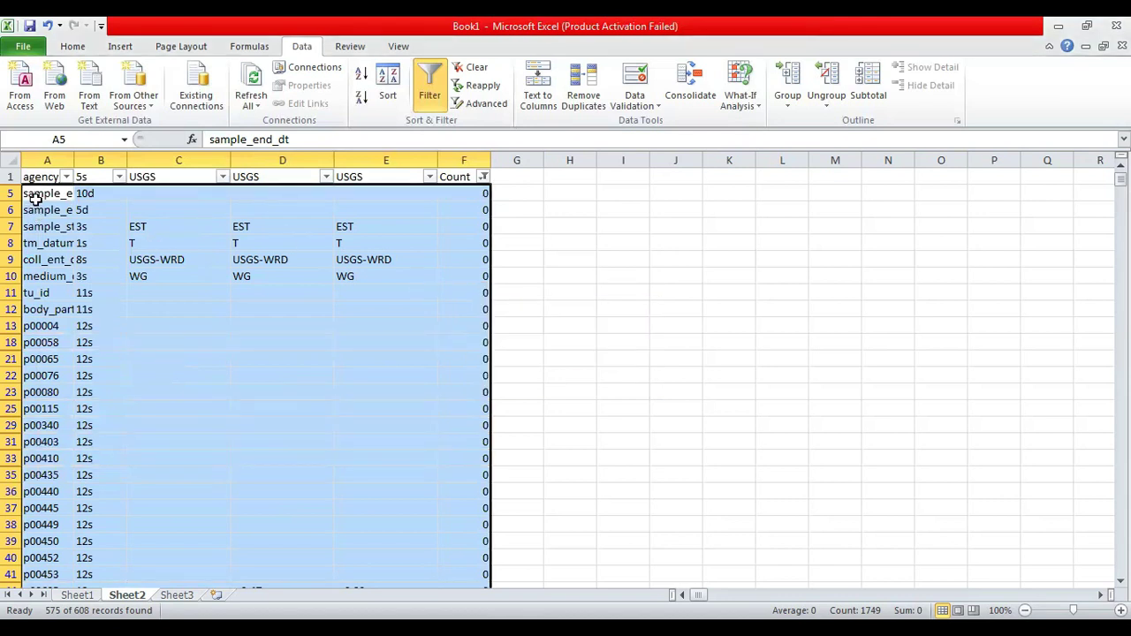
Step: Clear the contents of the selected zero-count rows, and filter the Count column to the values 1, 2 and 3 without blanks
{"action": "key", "text": "Delete"}
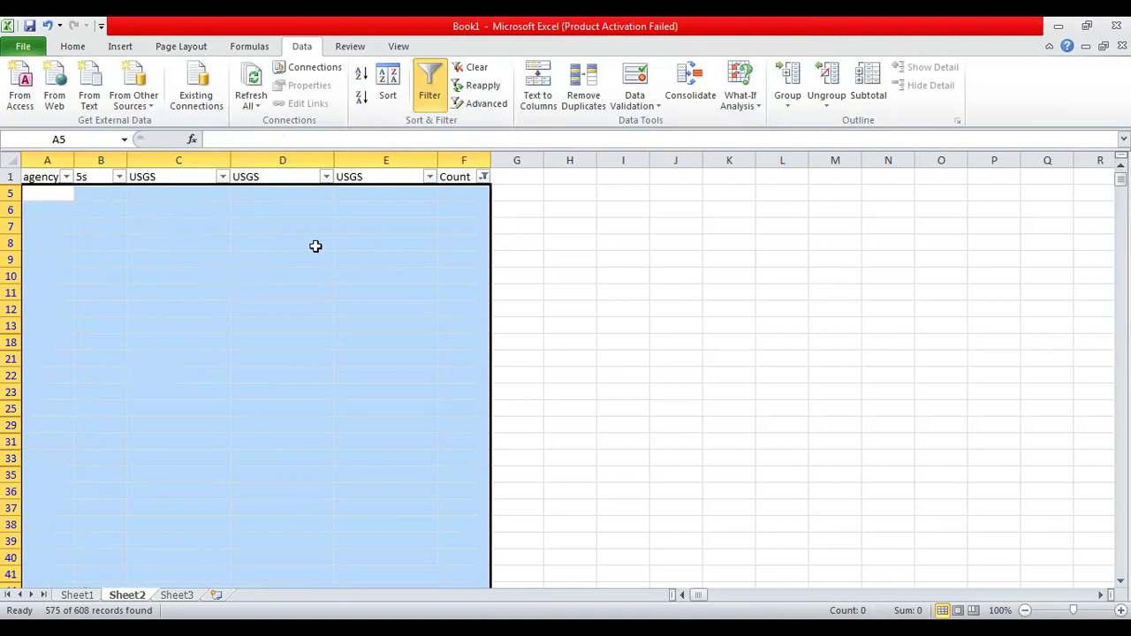
{"action": "left_click", "coordinate": [524, 209]}
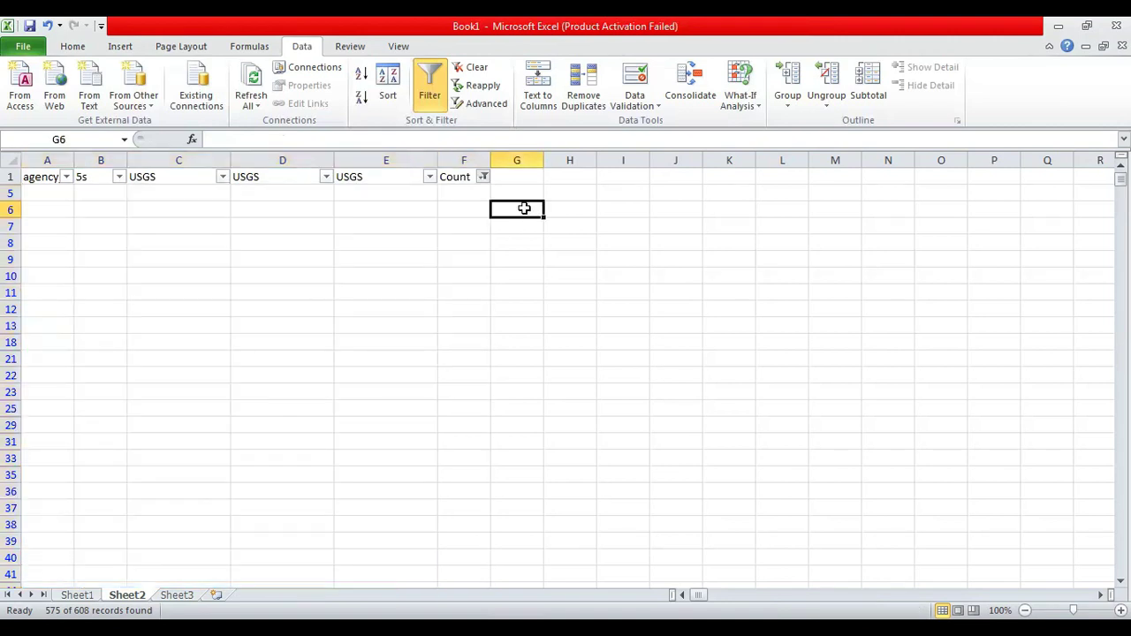
{"action": "left_click", "coordinate": [483, 177]}
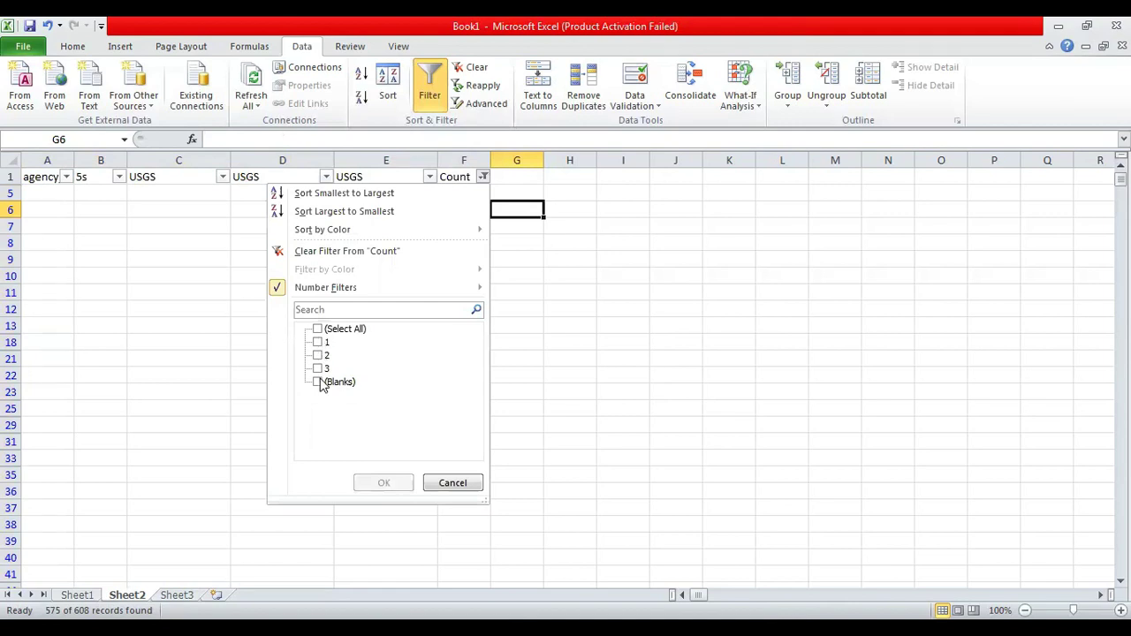
{"action": "left_click", "coordinate": [317, 330]}
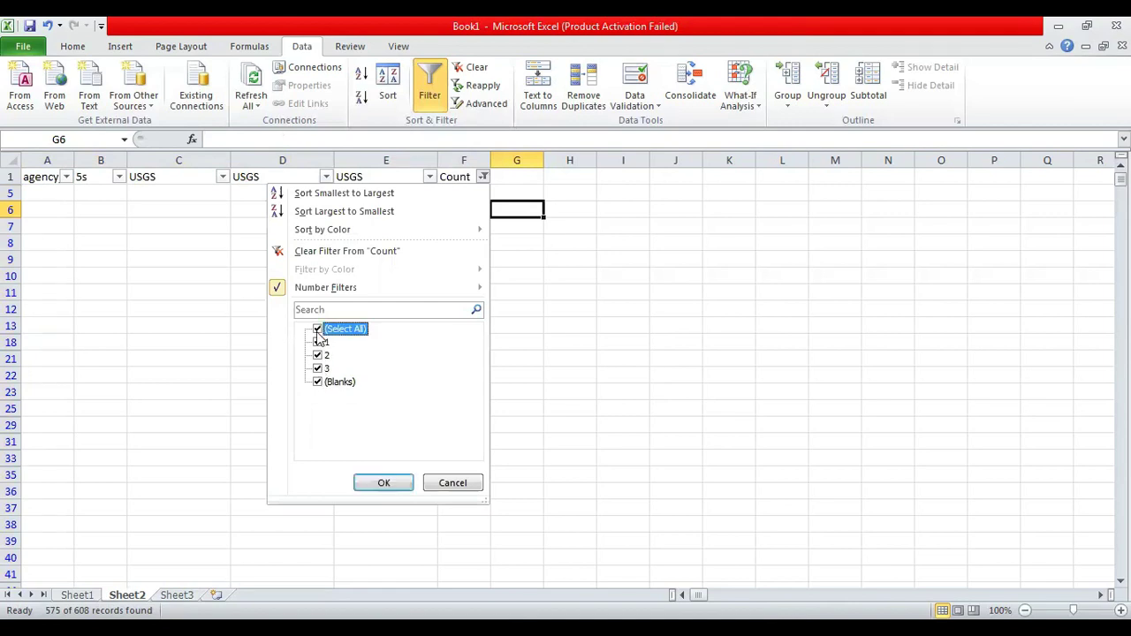
{"action": "left_click", "coordinate": [317, 381]}
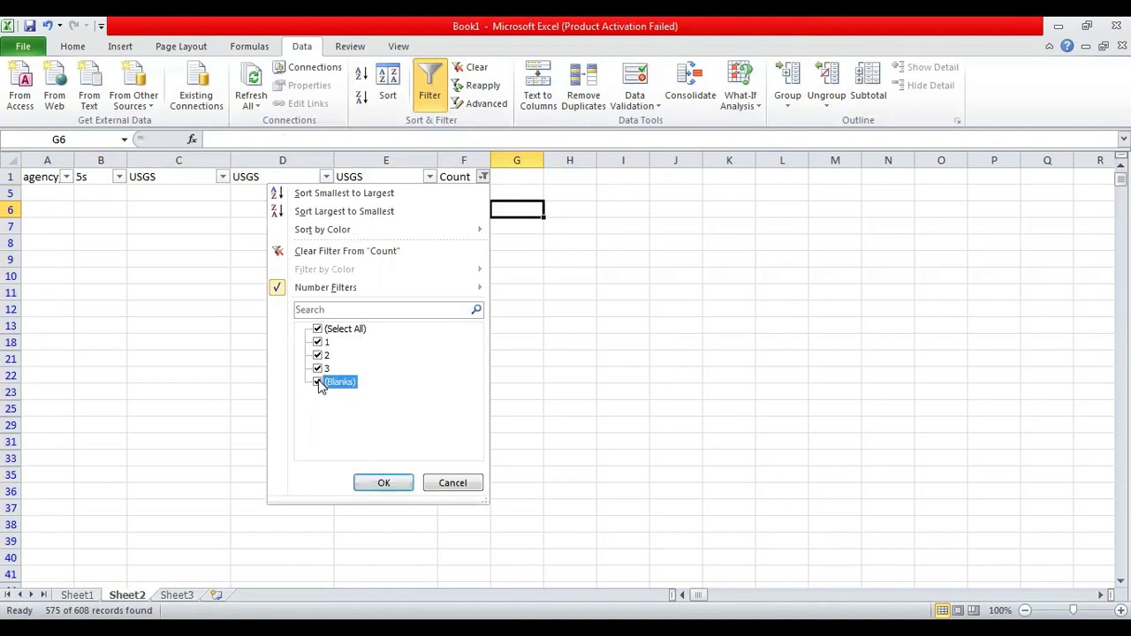
{"action": "left_click", "coordinate": [379, 483]}
{"action": "left_click", "coordinate": [590, 307]}
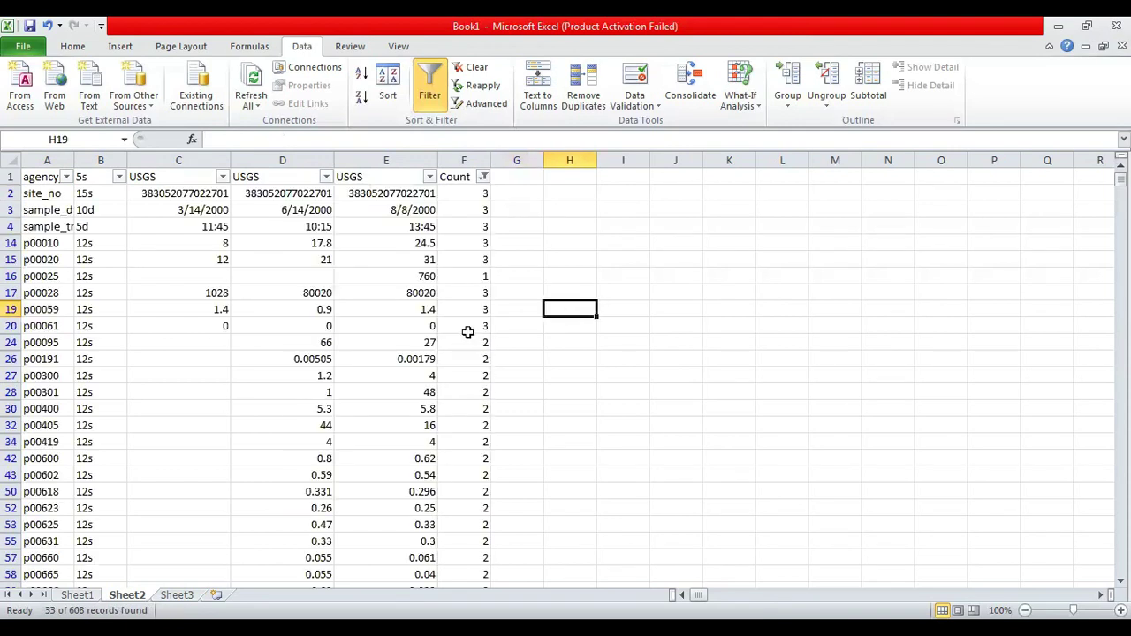
Step: Examine the sample values across the p00010 row
{"action": "left_click", "coordinate": [59, 245]}
{"action": "key", "text": "Right"}
{"action": "key", "text": "Right"}
{"action": "key", "text": "Right"}
{"action": "key", "text": "Right"}
{"action": "key", "text": "Right"}
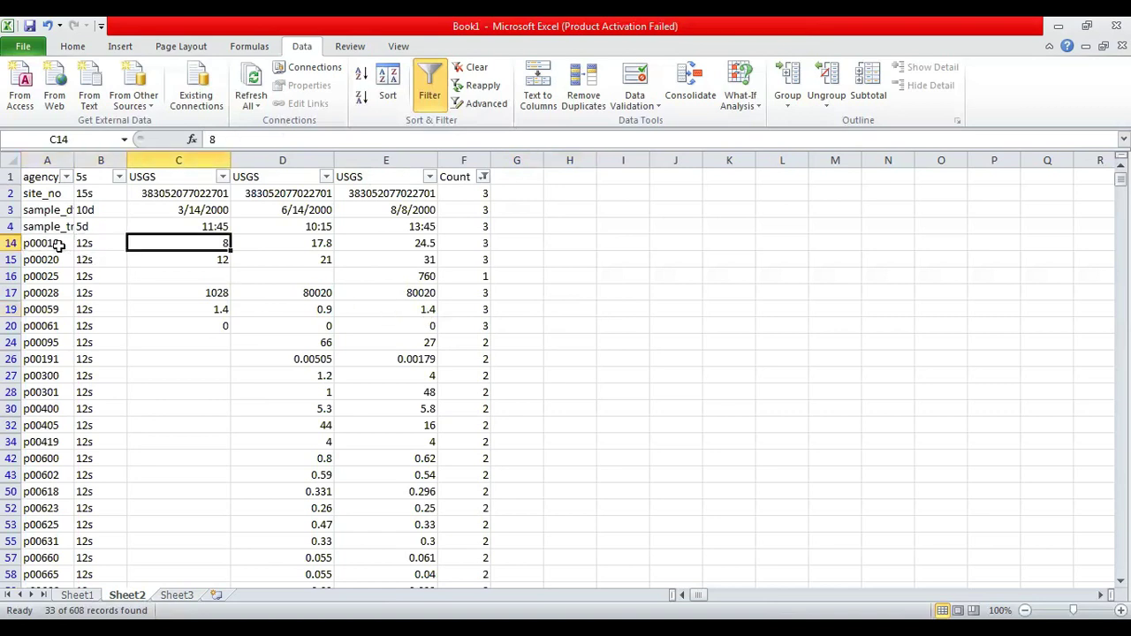
{"action": "key", "text": "Left"}
{"action": "key", "text": "Left"}
{"action": "key", "text": "Left"}
{"action": "key", "text": "Left"}
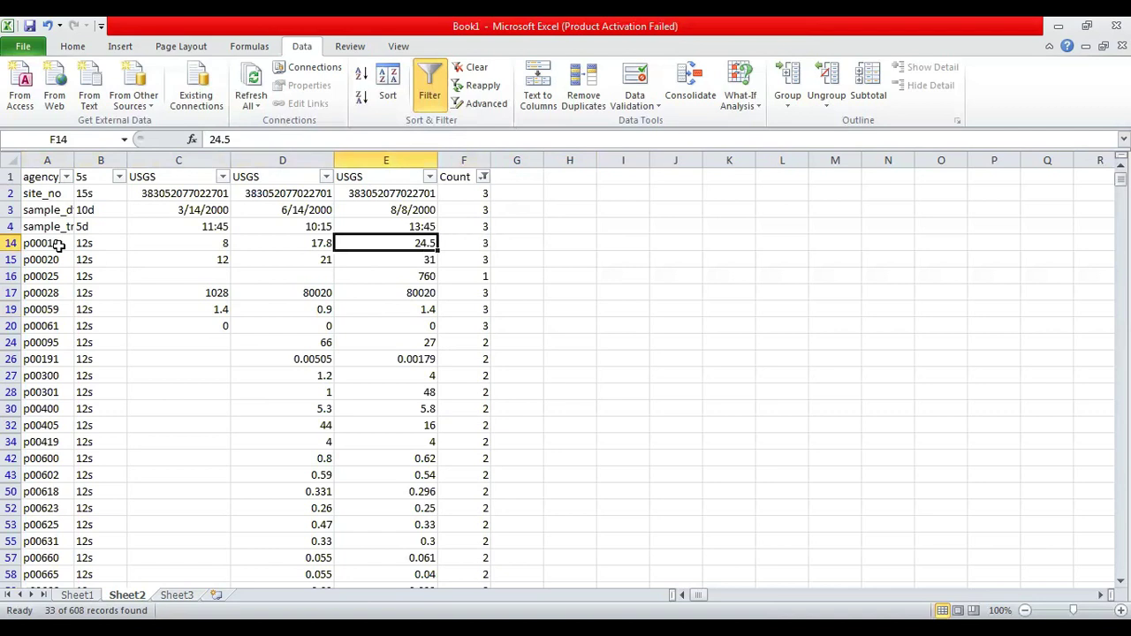
Step: Look through the whole filtered parameter list down past the p82398 row and back up to the header
{"action": "key", "text": "Down"}
{"action": "key", "text": "Left"}
{"action": "key", "text": "Down"}
{"action": "key", "text": "Down"}
{"action": "key", "text": "Down"}
{"action": "key", "text": "Down"}
{"action": "key", "text": "Down"}
{"action": "key", "text": "Down"}
{"action": "key", "text": "Down"}
{"action": "key", "text": "Down"}
{"action": "key", "text": "Down"}
{"action": "key", "text": "Down"}
{"action": "key", "text": "Down"}
{"action": "key", "text": "Down"}
{"action": "key", "text": "Down"}
{"action": "key", "text": "Down"}
{"action": "key", "text": "Down"}
{"action": "key", "text": "Down"}
{"action": "key", "text": "Down"}
{"action": "key", "text": "Down"}
{"action": "key", "text": "Down"}
{"action": "key", "text": "Down"}
{"action": "key", "text": "Down"}
{"action": "key", "text": "Down"}
{"action": "key", "text": "Down"}
{"action": "key", "text": "Down"}
{"action": "key", "text": "Down"}
{"action": "key", "text": "Down"}
{"action": "key", "text": "Down"}
{"action": "key", "text": "Down"}
{"action": "key", "text": "Down"}
{"action": "key", "text": "Down"}
{"action": "key", "text": "Down"}
{"action": "key", "text": "Down"}
{"action": "key", "text": "Down"}
{"action": "key", "text": "Down"}
{"action": "key", "text": "Down"}
{"action": "key", "text": "Down"}
{"action": "key", "text": "Down"}
{"action": "key", "text": "Down"}
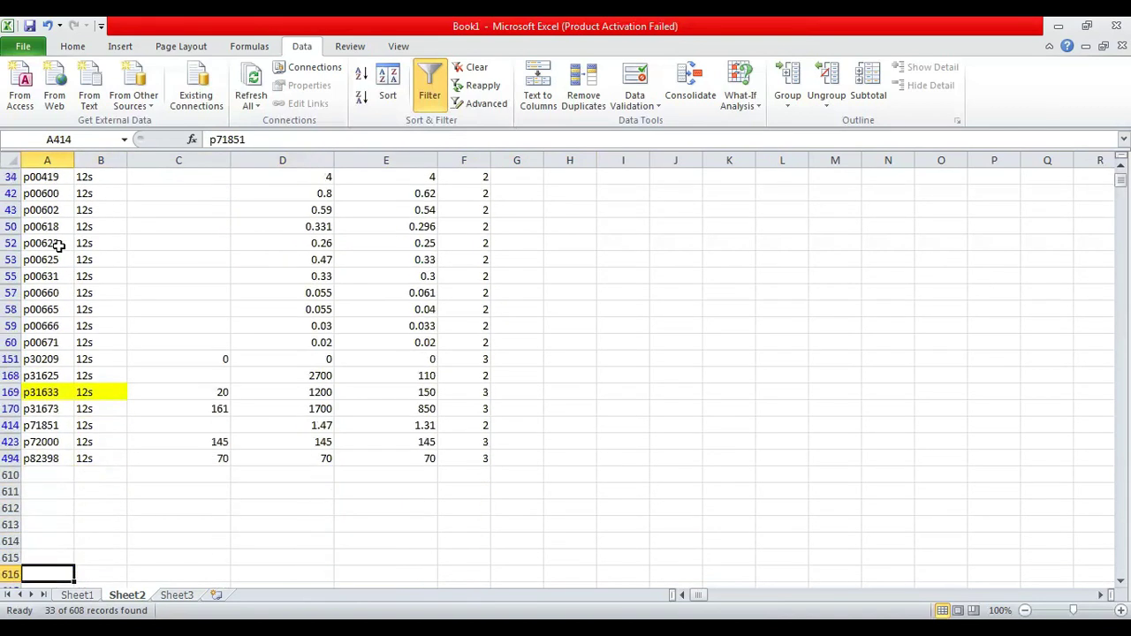
{"action": "key", "text": "Up"}
{"action": "key", "text": "Up"}
{"action": "key", "text": "Up"}
{"action": "key", "text": "Up"}
{"action": "key", "text": "Up"}
{"action": "key", "text": "Up"}
{"action": "key", "text": "Up"}
{"action": "key", "text": "Up"}
{"action": "key", "text": "Up"}
{"action": "key", "text": "Up"}
{"action": "key", "text": "Up"}
{"action": "key", "text": "Up"}
{"action": "key", "text": "Up"}
{"action": "key", "text": "Up"}
{"action": "key", "text": "Up"}
{"action": "key", "text": "Up"}
{"action": "key", "text": "Up"}
{"action": "key", "text": "Up"}
{"action": "key", "text": "Up"}
{"action": "key", "text": "Up"}
{"action": "key", "text": "Up"}
{"action": "key", "text": "Up"}
{"action": "key", "text": "Up"}
{"action": "key", "text": "Up"}
{"action": "key", "text": "Up"}
{"action": "key", "text": "Up"}
{"action": "key", "text": "Up"}
{"action": "key", "text": "Up"}
{"action": "key", "text": "Up"}
{"action": "key", "text": "Up"}
{"action": "key", "text": "Up"}
{"action": "key", "text": "Up"}
{"action": "key", "text": "Up"}
{"action": "key", "text": "Up"}
{"action": "key", "text": "Up"}
{"action": "key", "text": "Up"}
{"action": "key", "text": "Up"}
{"action": "key", "text": "Up"}
{"action": "key", "text": "Up"}
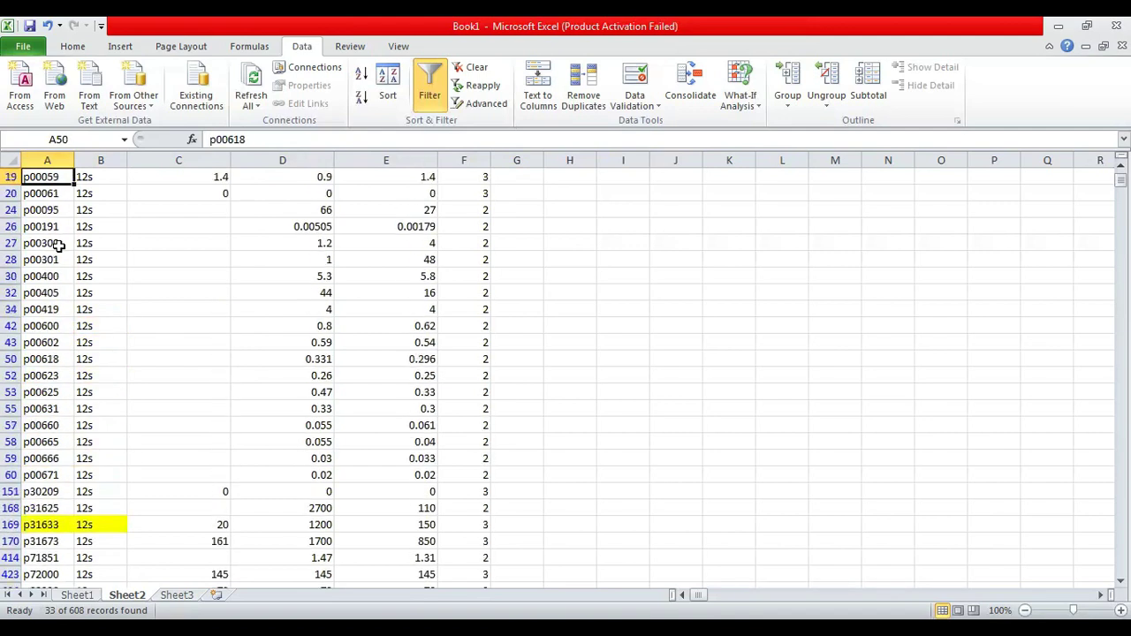
Step: Review the remaining parameter codes in column A from the first rows down to p00665
{"action": "key", "text": "Down"}
{"action": "key", "text": "Down"}
{"action": "key", "text": "Down"}
{"action": "key", "text": "Down"}
{"action": "key", "text": "Down"}
{"action": "key", "text": "Down"}
{"action": "key", "text": "Down"}
{"action": "key", "text": "Down"}
{"action": "key", "text": "Down"}
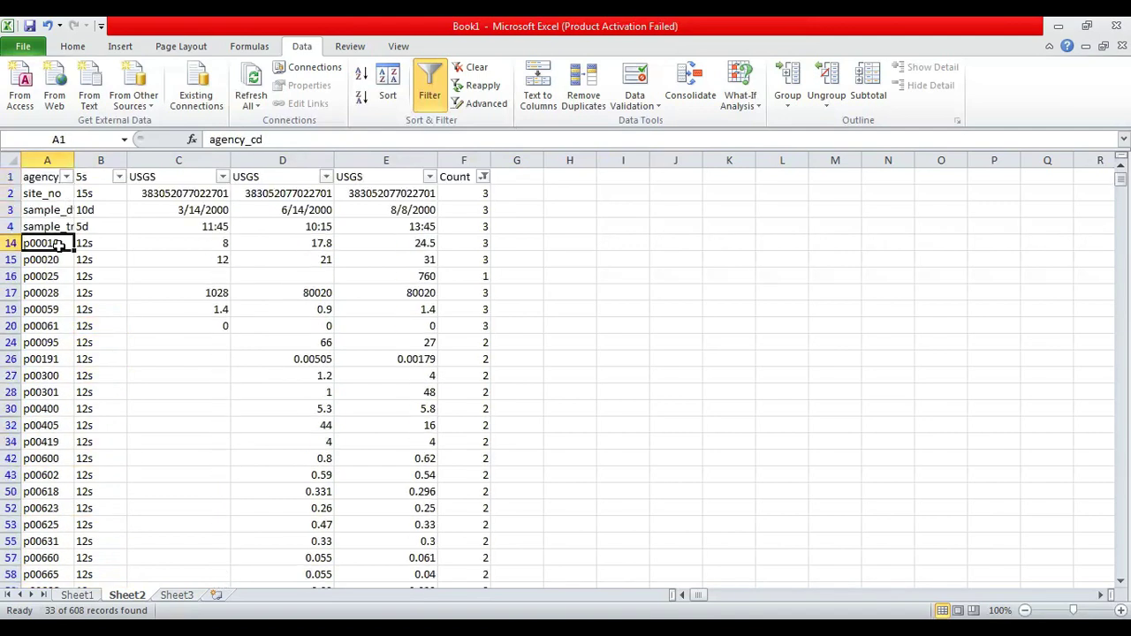
{"action": "key", "text": "Down"}
{"action": "key", "text": "Down"}
{"action": "key", "text": "Down"}
{"action": "key", "text": "Down"}
{"action": "key", "text": "Down"}
{"action": "key", "text": "Down"}
{"action": "key", "text": "Down"}
{"action": "key", "text": "Down"}
{"action": "key", "text": "Down"}
{"action": "key", "text": "Down"}
{"action": "key", "text": "Down"}
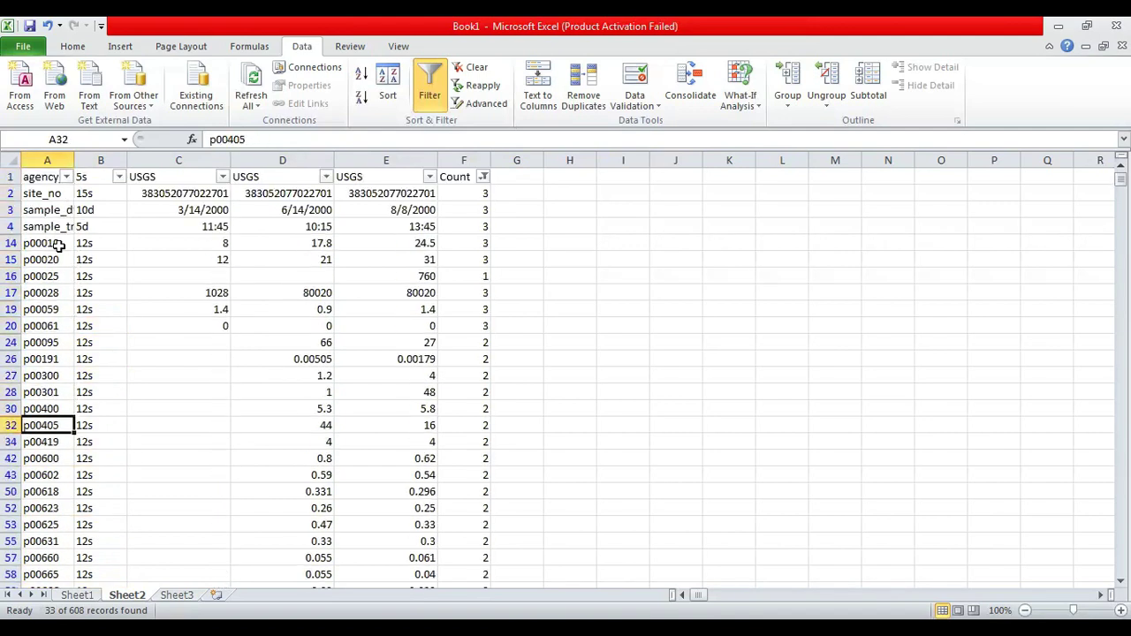
{"action": "key", "text": "Down"}
{"action": "key", "text": "Down"}
{"action": "key", "text": "Down"}
{"action": "key", "text": "Down"}
{"action": "key", "text": "Down"}
{"action": "key", "text": "Down"}
{"action": "key", "text": "Down"}
{"action": "key", "text": "Down"}
{"action": "key", "text": "Down"}
{"action": "key", "text": "Down"}
{"action": "key", "text": "Down"}
{"action": "key", "text": "Down"}
{"action": "key", "text": "Down"}
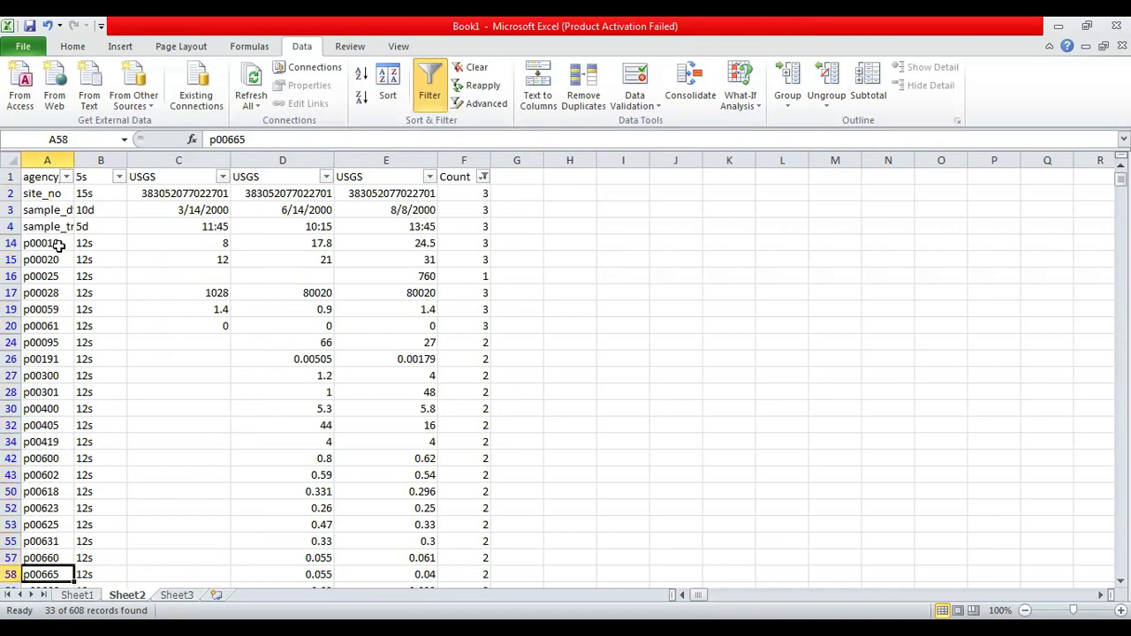
Step: Examine the parameter codes in column A just below p00665 and back up to the first rows
{"action": "key", "text": "Down"}
{"action": "key", "text": "Down"}
{"action": "key", "text": "Down"}
{"action": "key", "text": "Up"}
{"action": "key", "text": "Up"}
{"action": "key", "text": "Up"}
{"action": "key", "text": "Up"}
{"action": "key", "text": "Up"}
{"action": "key", "text": "Up"}
{"action": "key", "text": "Up"}
{"action": "key", "text": "Up"}
{"action": "key", "text": "Up"}
{"action": "key", "text": "Up"}
{"action": "key", "text": "Up"}
{"action": "key", "text": "Up"}
{"action": "key", "text": "Up"}
{"action": "key", "text": "Up"}
{"action": "key", "text": "Up"}
{"action": "key", "text": "Up"}
{"action": "key", "text": "Up"}
{"action": "key", "text": "Up"}
{"action": "key", "text": "Up"}
{"action": "key", "text": "Up"}
{"action": "key", "text": "Up"}
{"action": "key", "text": "Up"}
{"action": "key", "text": "Up"}
{"action": "key", "text": "Up"}
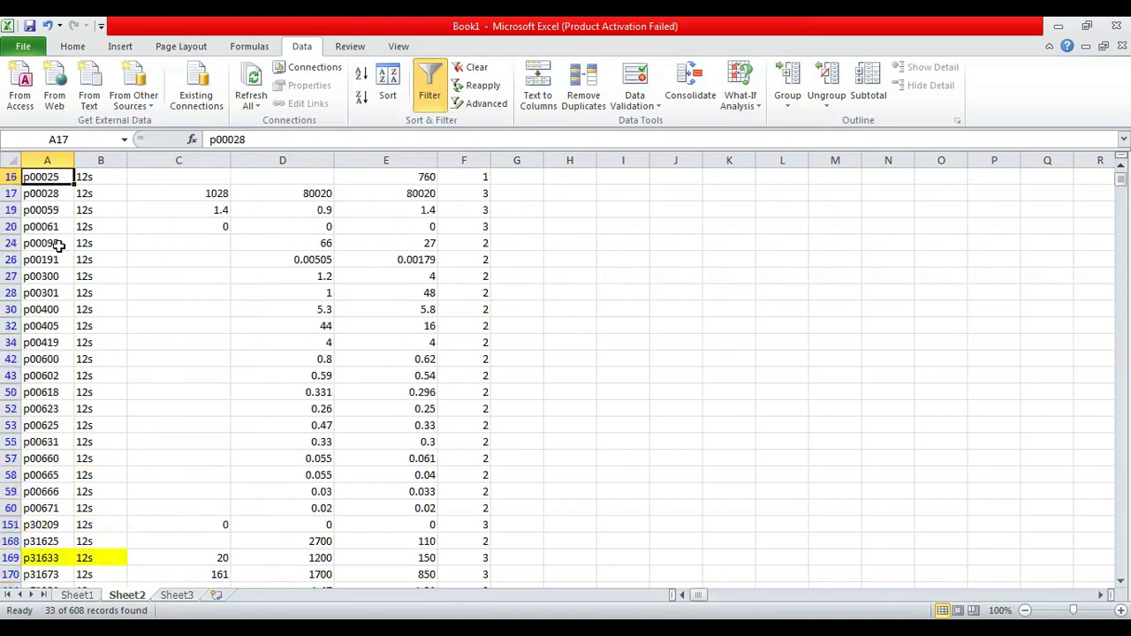
Step: Review the upper parameter codes in column A again, down past p00400 and back up to p00020
{"action": "key", "text": "Down"}
{"action": "key", "text": "Down"}
{"action": "key", "text": "Down"}
{"action": "key", "text": "Down"}
{"action": "key", "text": "Down"}
{"action": "key", "text": "Down"}
{"action": "key", "text": "Down"}
{"action": "key", "text": "Down"}
{"action": "key", "text": "Down"}
{"action": "key", "text": "Down"}
{"action": "key", "text": "Down"}
{"action": "key", "text": "Down"}
{"action": "key", "text": "Down"}
{"action": "key", "text": "Down"}
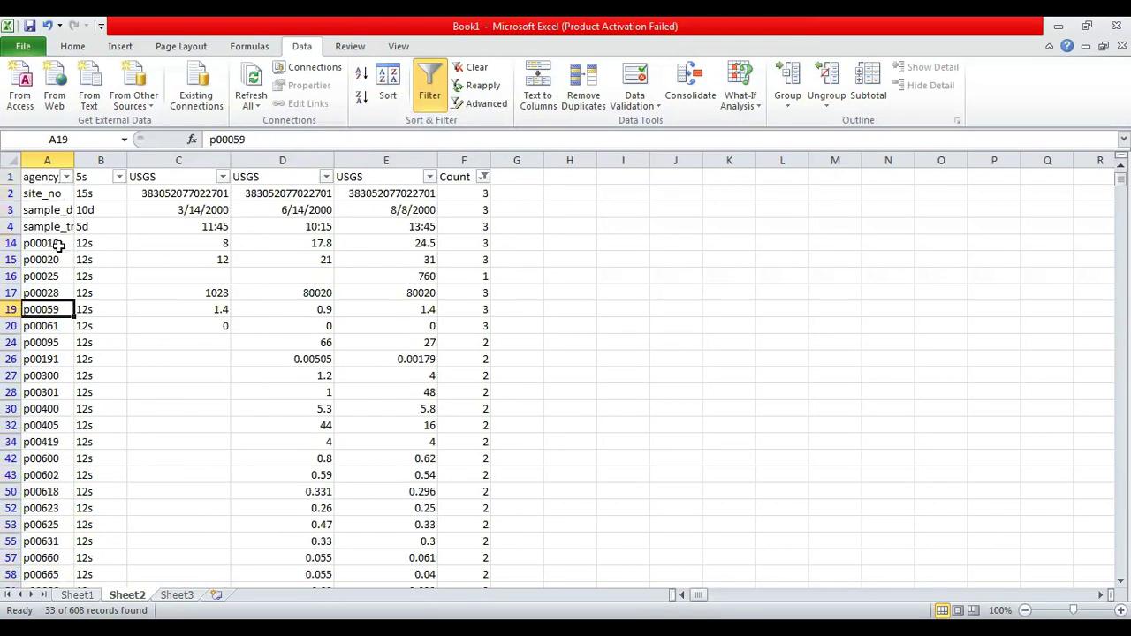
{"action": "key", "text": "Down"}
{"action": "key", "text": "Up"}
{"action": "key", "text": "Up"}
{"action": "key", "text": "Up"}
{"action": "key", "text": "Up"}
{"action": "key", "text": "Up"}
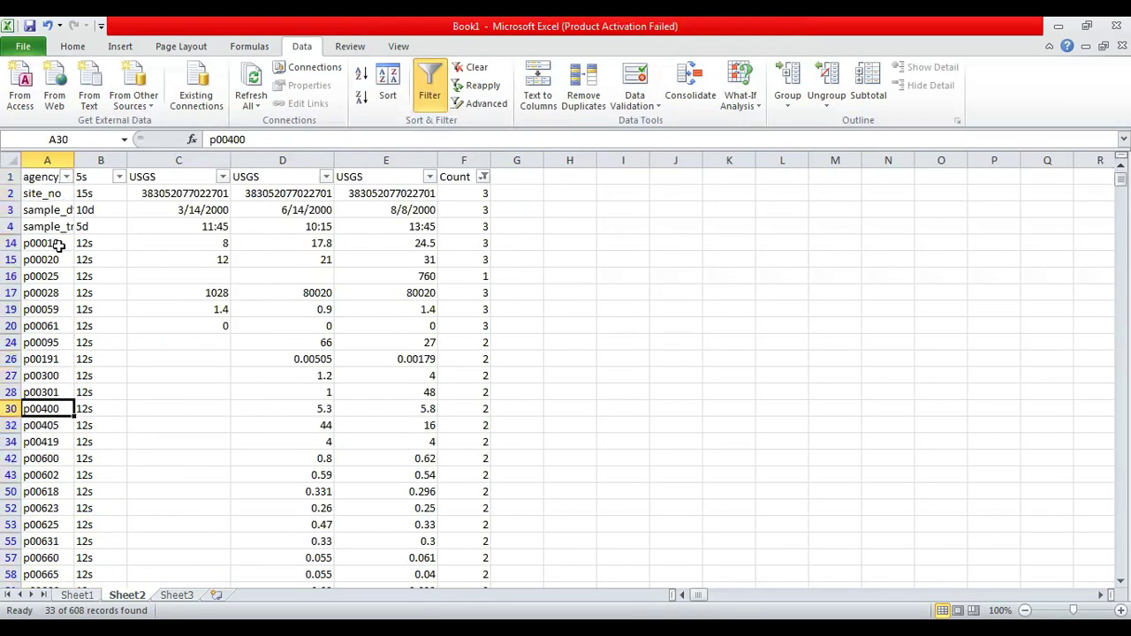
{"action": "key", "text": "Up"}
{"action": "key", "text": "Up"}
{"action": "key", "text": "Up"}
{"action": "key", "text": "Up"}
{"action": "key", "text": "Up"}
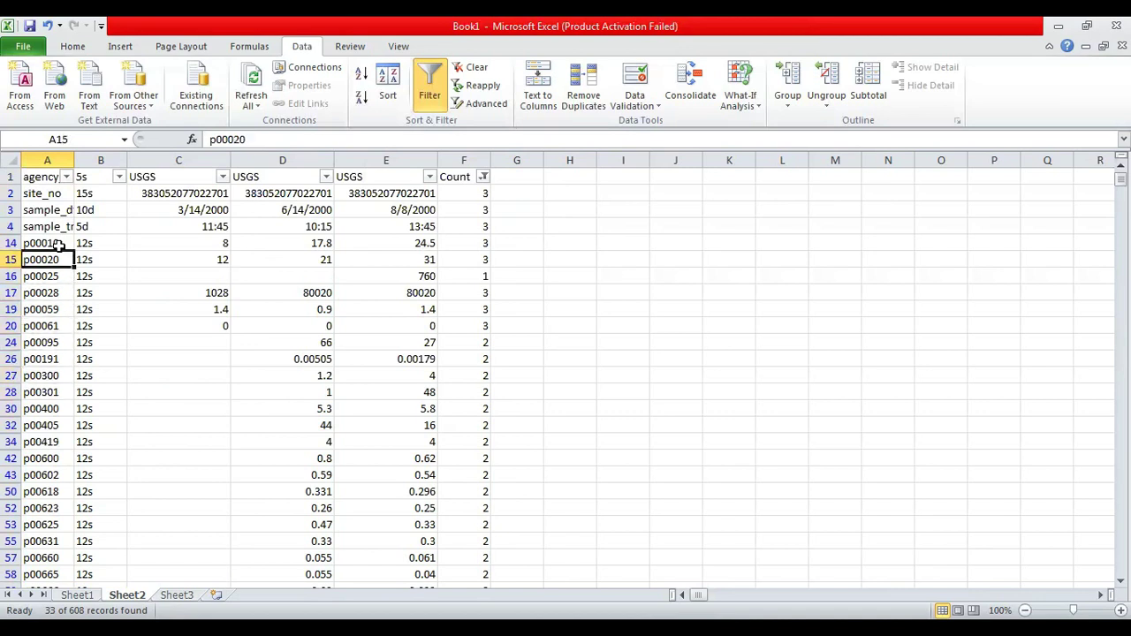
Step: Highlight the whole 3/14/2000 sample column to examine its values, and deselect it by moving to empty cell G3
{"action": "left_click", "coordinate": [203, 156]}
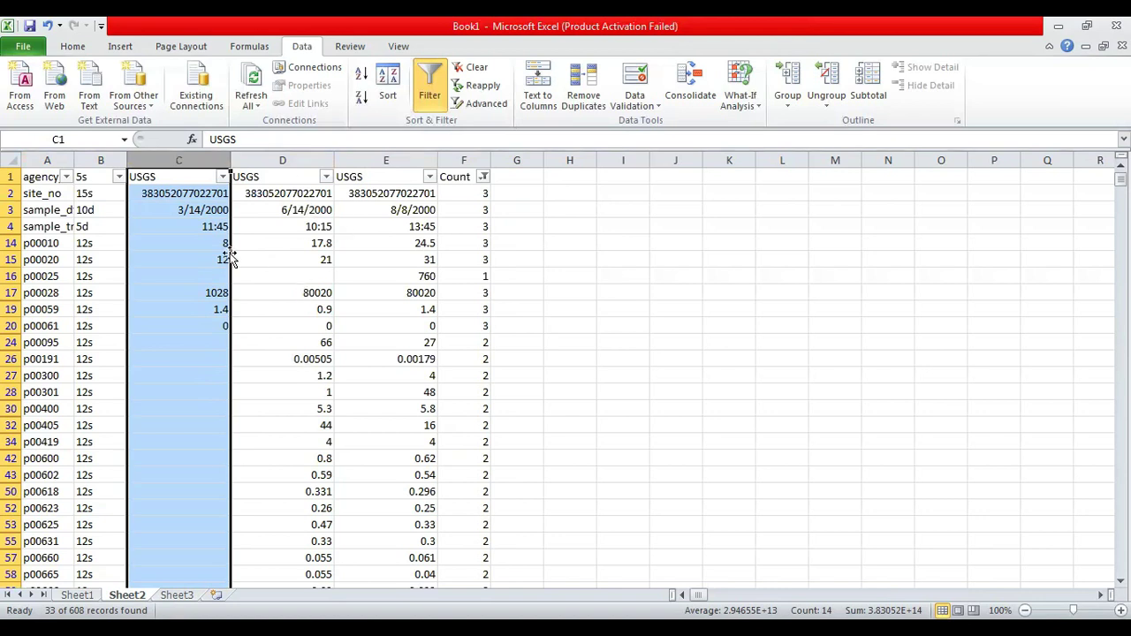
{"action": "left_click", "coordinate": [600, 306]}
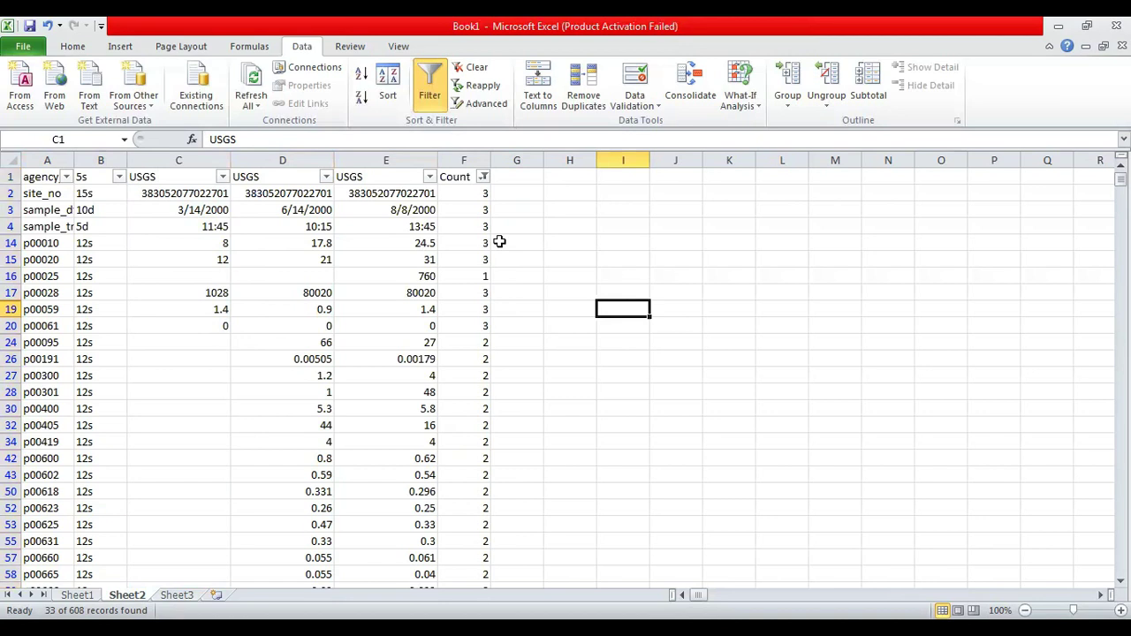
{"action": "left_click", "coordinate": [509, 213]}
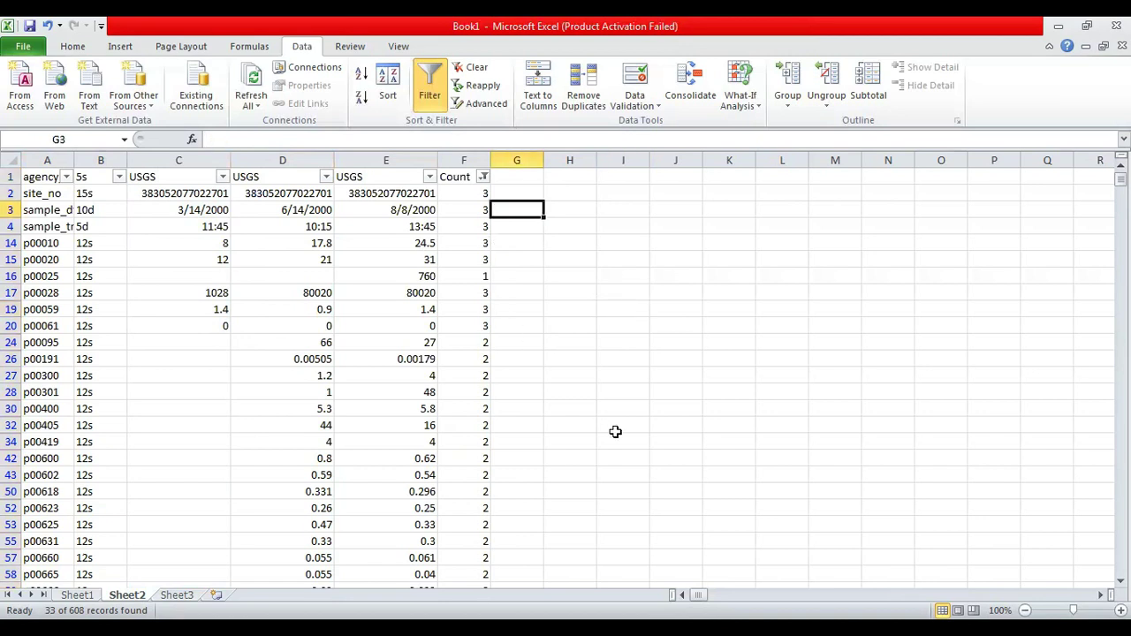